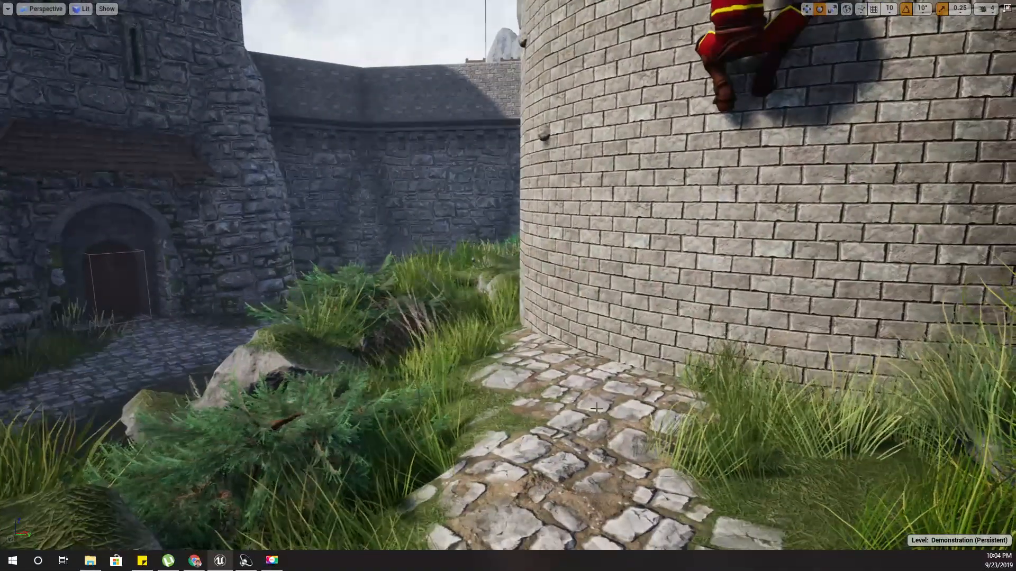
- Open the Knight_RM physics asset and run the physics simulation on only the selected RightArm body
{"action": "key", "text": "F11"}
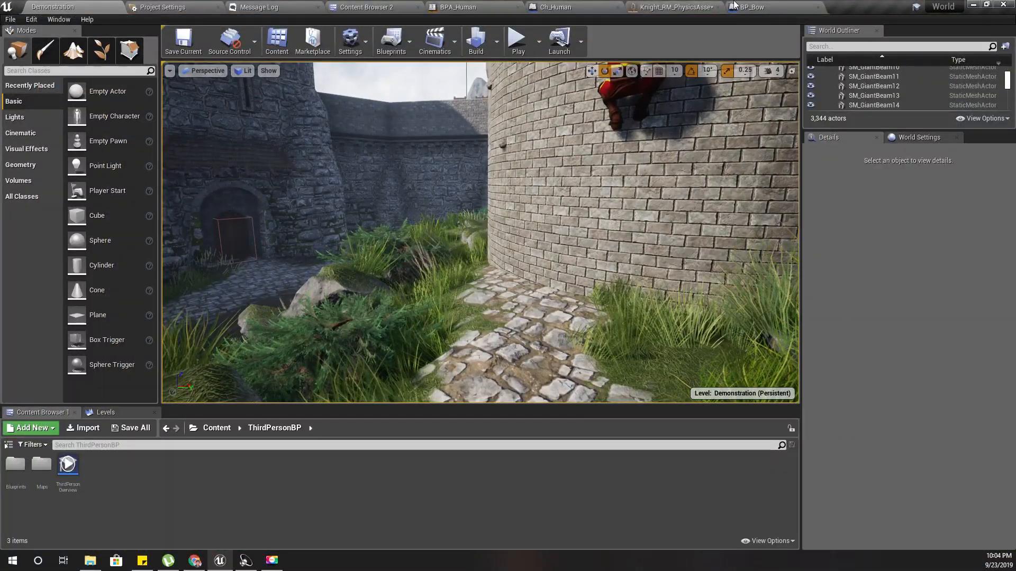
{"action": "left_click", "coordinate": [644, 4]}
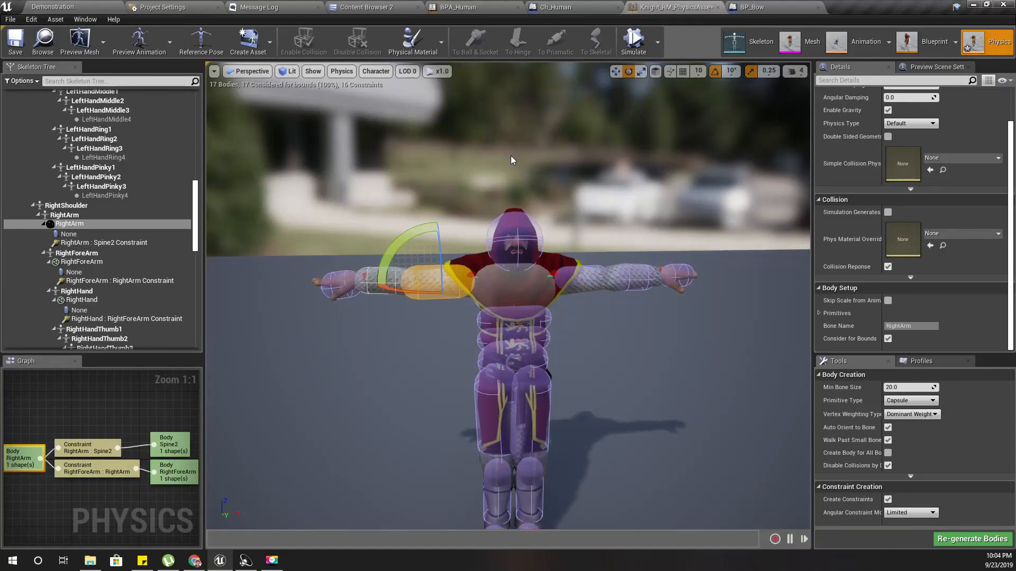
{"action": "right_click_drag", "start_coordinate": [417, 273], "coordinate": [460, 301]}
{"action": "left_click", "coordinate": [414, 273]}
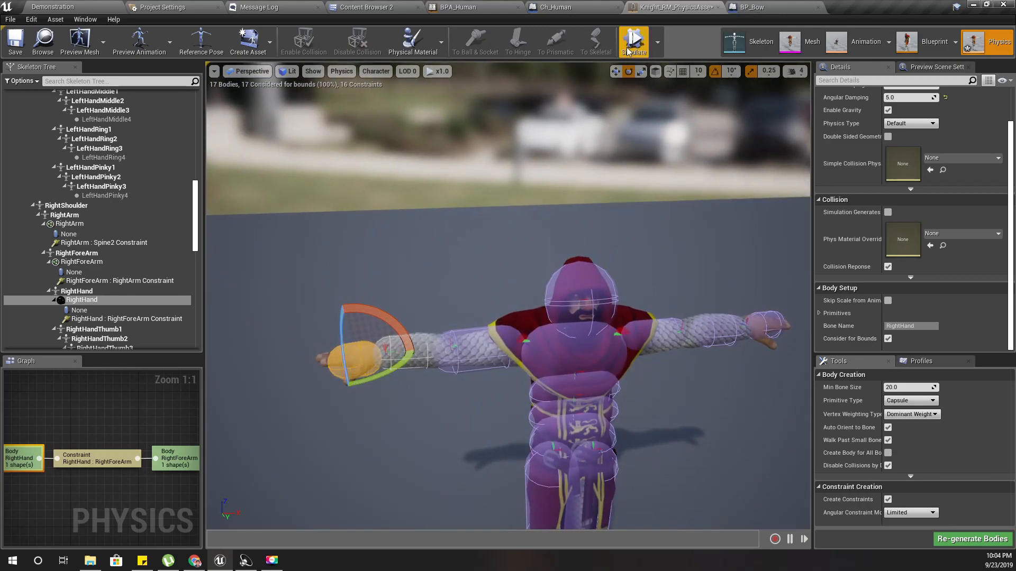
{"action": "left_click", "coordinate": [467, 344]}
{"action": "right_click_drag", "start_coordinate": [545, 243], "coordinate": [545, 268]}
{"action": "left_click", "coordinate": [658, 43]}
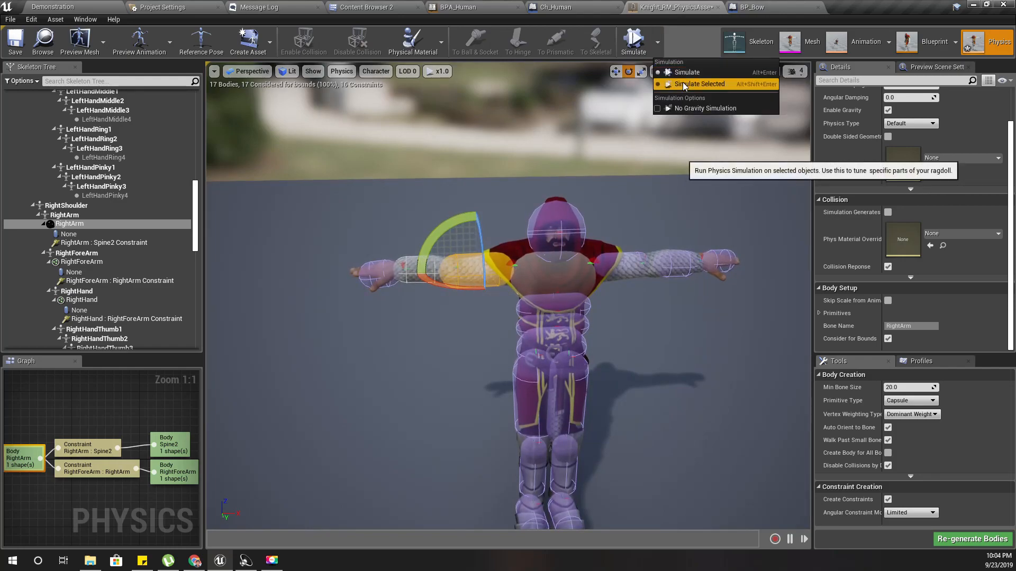
{"action": "left_click", "coordinate": [684, 83]}
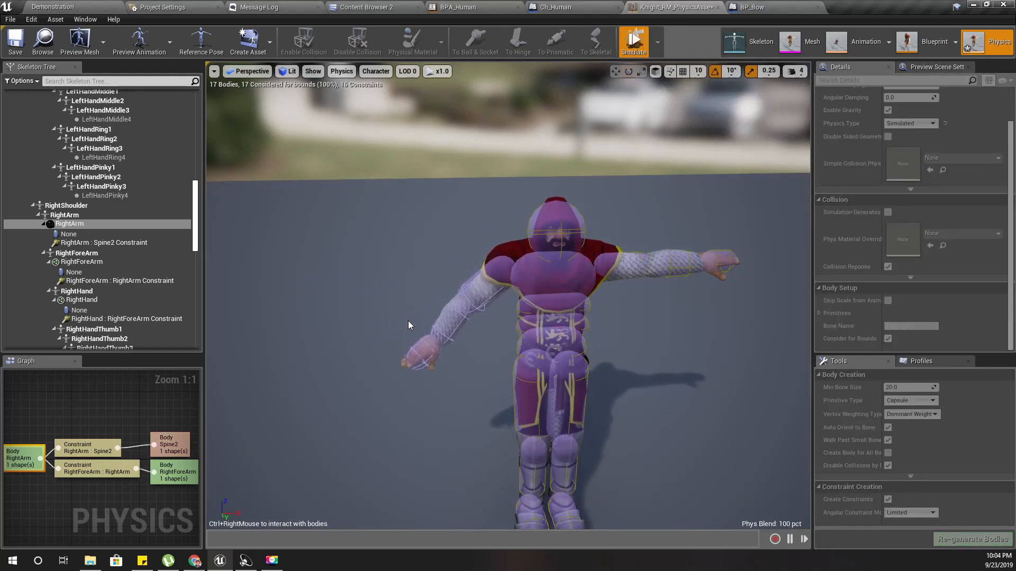
- Pull the simulated right hand up, down and across the body to test the arm's range of motion, and stop the simulation
{"action": "right_click_drag", "start_coordinate": [447, 372], "coordinate": [446, 302]}
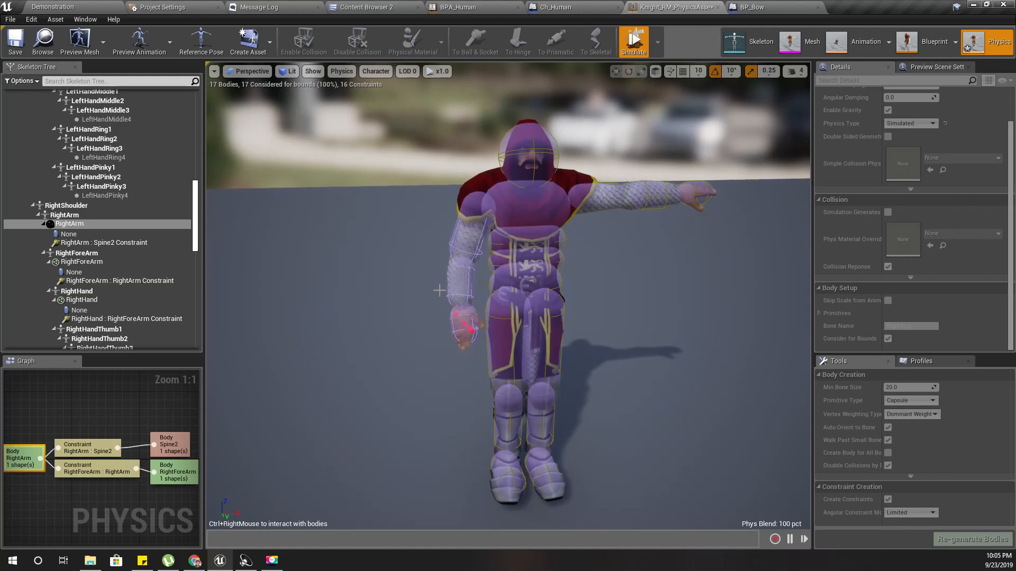
{"action": "right_click_drag", "start_coordinate": [339, 159], "coordinate": [520, 292], "text": "ctrl"}
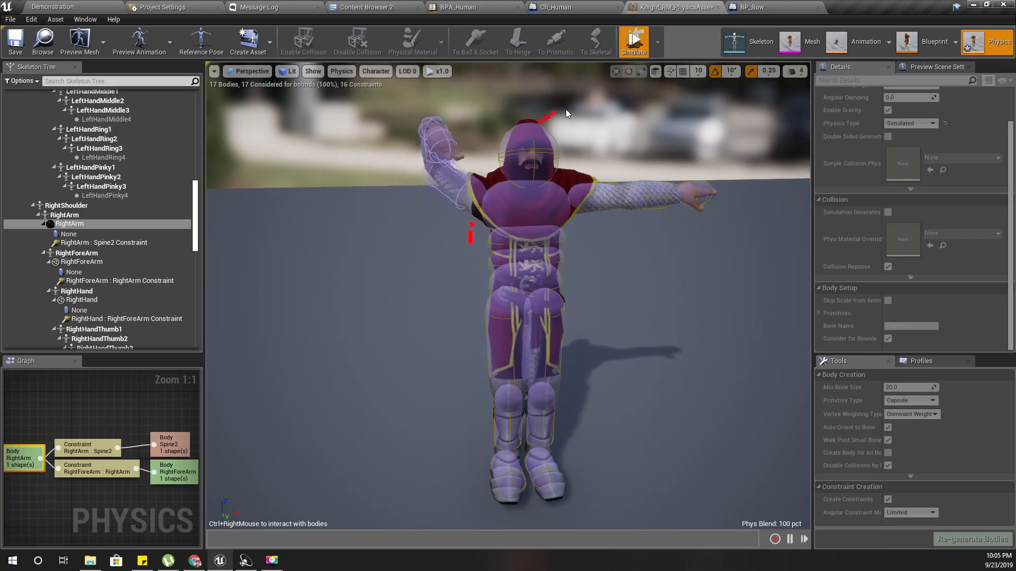
{"action": "right_click_drag", "start_coordinate": [701, 137], "coordinate": [434, 95], "text": "ctrl"}
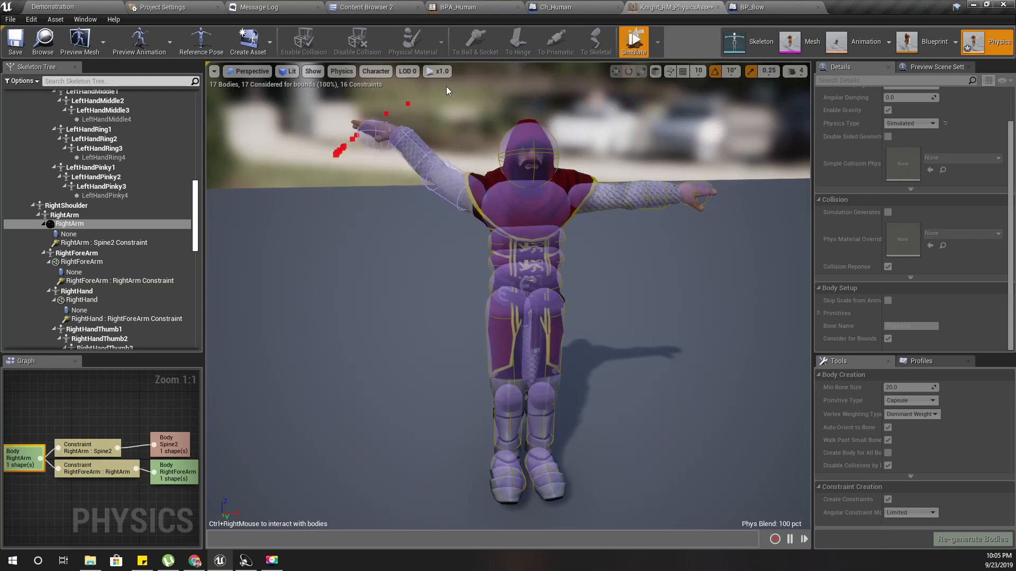
{"action": "right_click_drag", "start_coordinate": [728, 273], "coordinate": [806, 427], "text": "ctrl"}
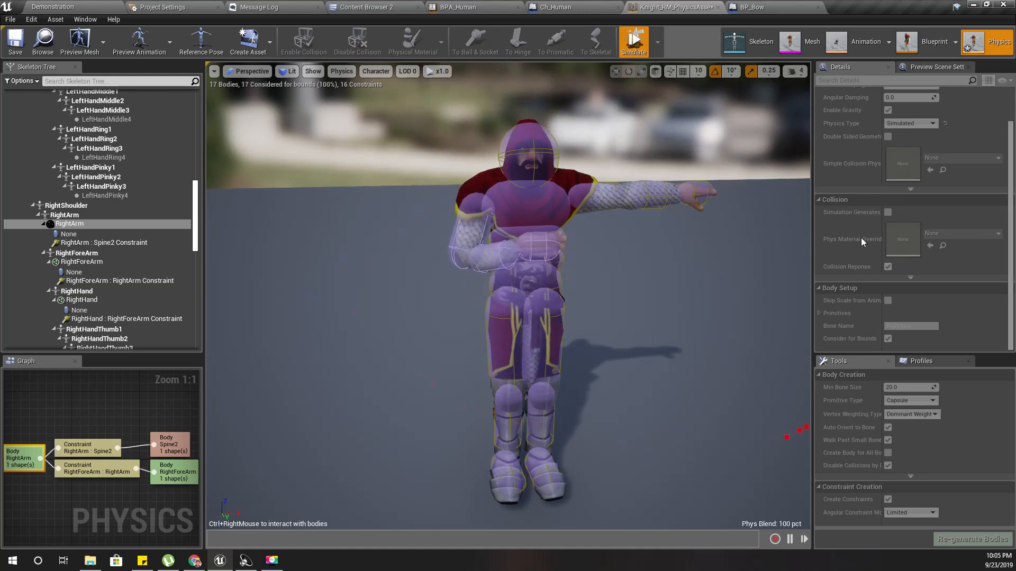
{"action": "right_click_drag", "start_coordinate": [600, 157], "coordinate": [480, 224], "text": "ctrl"}
{"action": "right_click_drag", "start_coordinate": [458, 96], "coordinate": [536, 362], "text": "ctrl"}
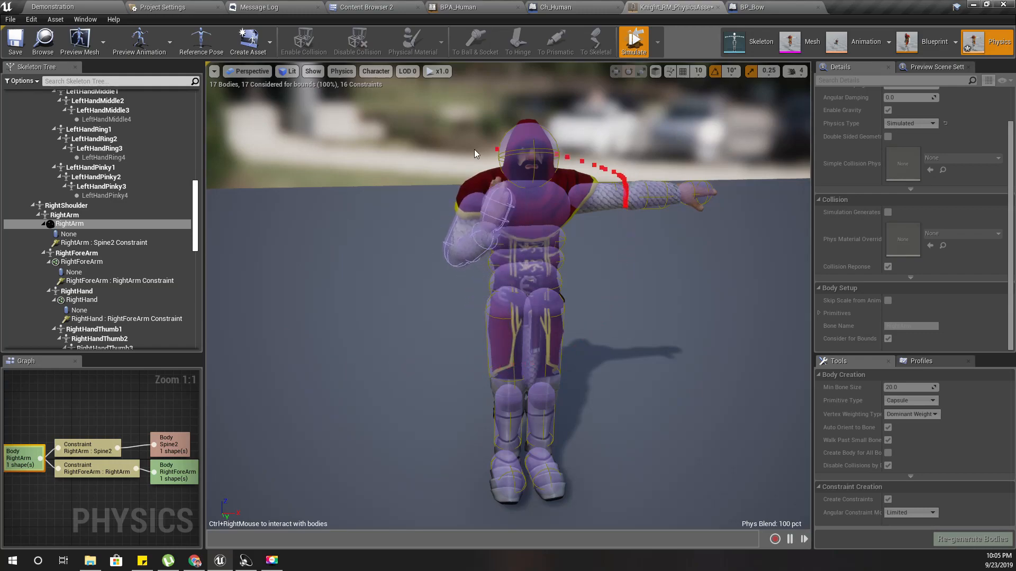
{"action": "right_click_drag", "start_coordinate": [522, 102], "coordinate": [476, 150], "text": "ctrl"}
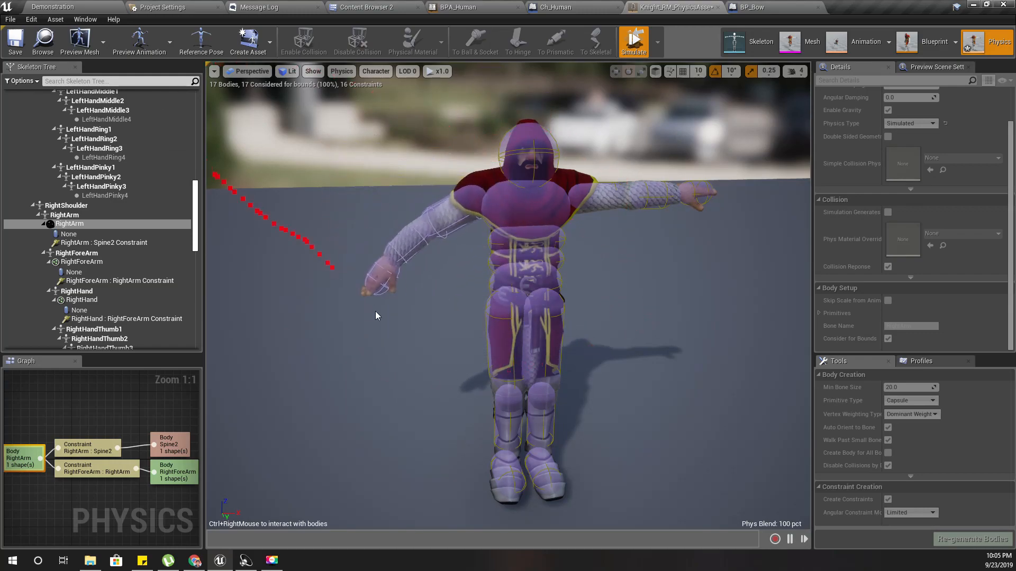
{"action": "right_click_drag", "start_coordinate": [617, 309], "coordinate": [291, 317], "text": "ctrl"}
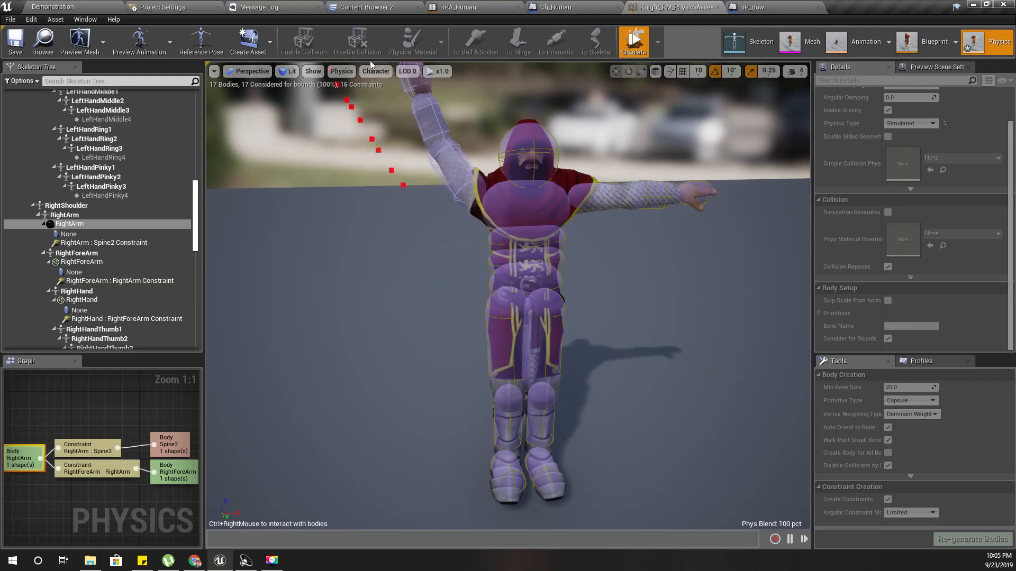
{"action": "right_click_drag", "start_coordinate": [342, 46], "coordinate": [411, 86], "text": "ctrl"}
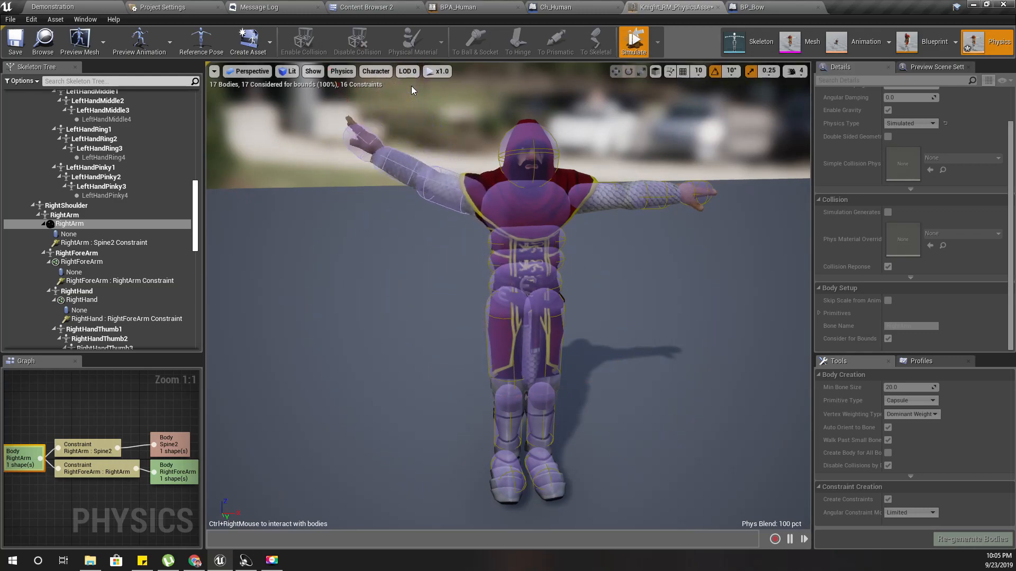
{"action": "left_click", "coordinate": [621, 56]}
- Simulate only the LeftArm body, pull the left arm in several directions to test its joint limits, and stop the simulation
{"action": "left_click", "coordinate": [605, 195]}
{"action": "right_click_drag", "start_coordinate": [605, 196], "coordinate": [630, 196]}
{"action": "left_click", "coordinate": [638, 38]}
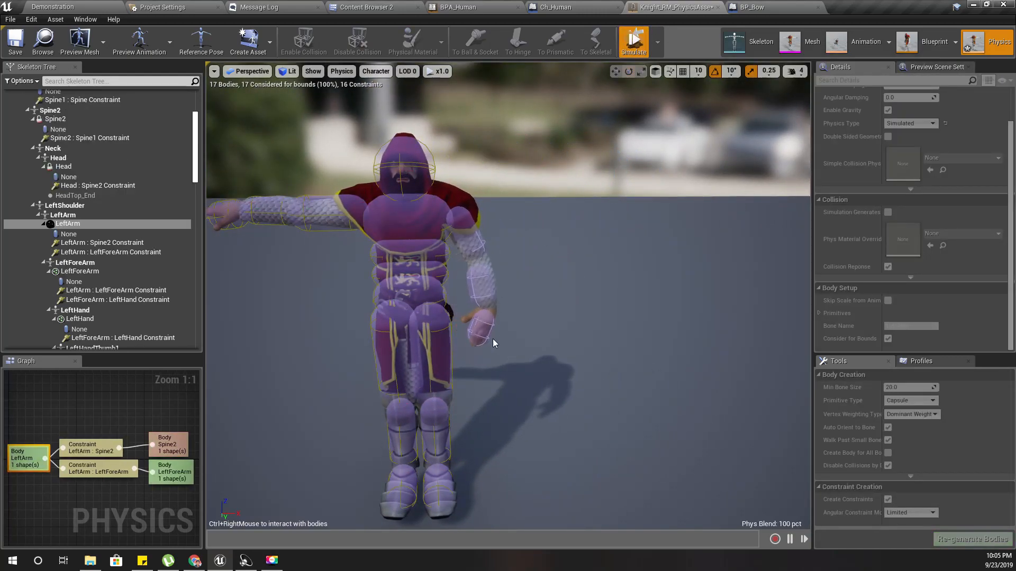
{"action": "right_click_drag", "start_coordinate": [476, 340], "coordinate": [469, 343]}
{"action": "right_click_drag", "start_coordinate": [547, 313], "coordinate": [443, 254], "text": "ctrl"}
{"action": "right_click_drag", "start_coordinate": [676, 404], "coordinate": [561, 477], "text": "ctrl"}
{"action": "right_click_drag", "start_coordinate": [346, 265], "coordinate": [490, 440], "text": "ctrl"}
{"action": "left_click_drag", "start_coordinate": [316, 294], "coordinate": [593, 313], "text": "alt"}
{"action": "right_click_drag", "start_coordinate": [576, 306], "coordinate": [484, 133], "text": "ctrl"}
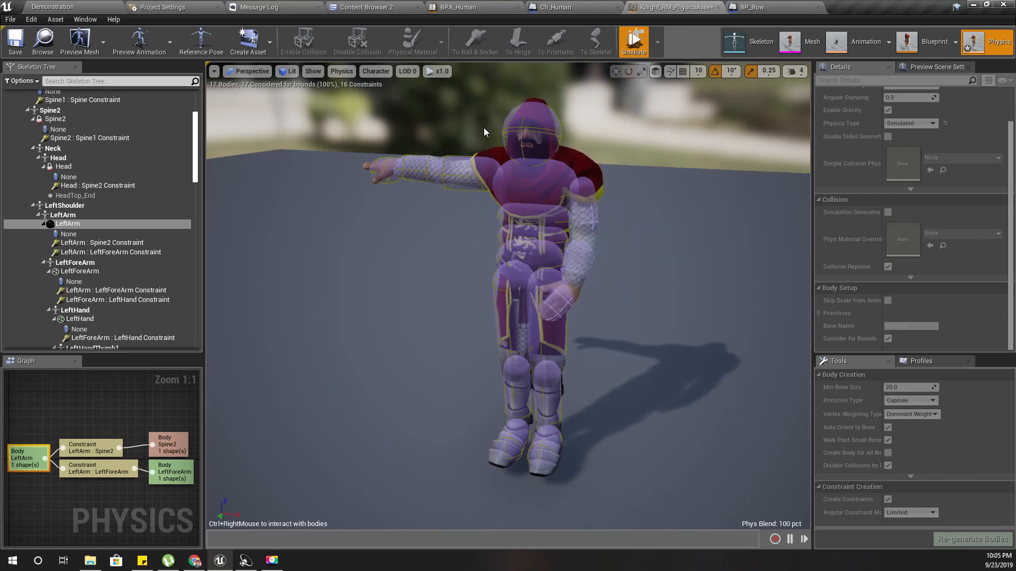
{"action": "left_click", "coordinate": [635, 45]}
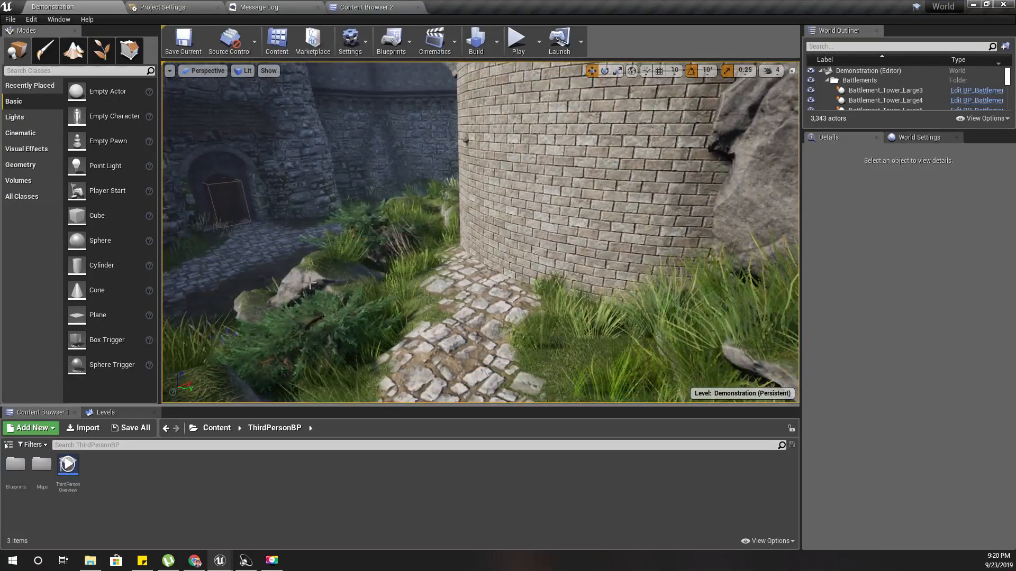
- Open the BPA_Human animation blueprint and the Ch_Human character blueprint, docking both in the main editor window
{"action": "left_click", "coordinate": [376, 6]}
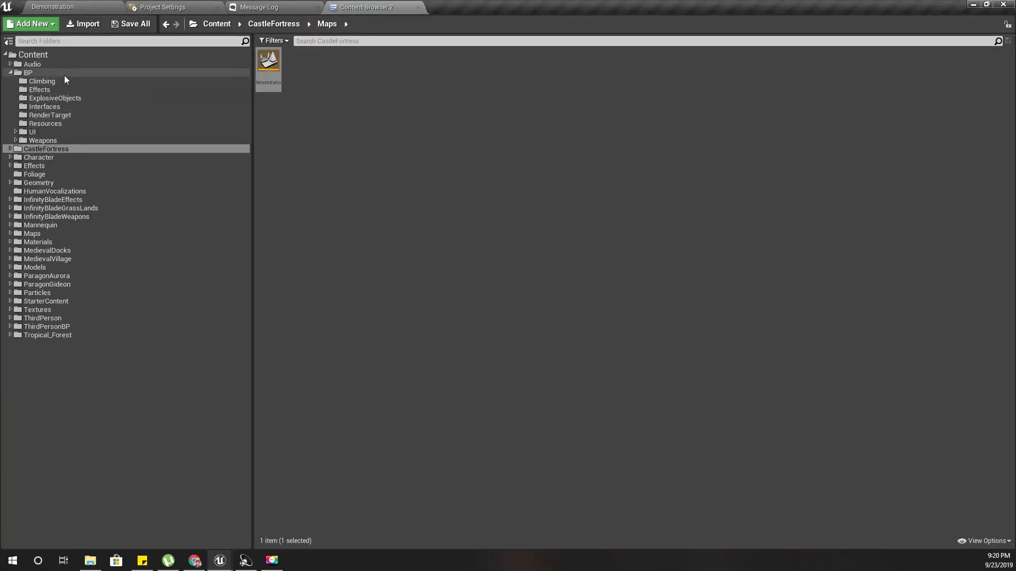
{"action": "left_click", "coordinate": [46, 158]}
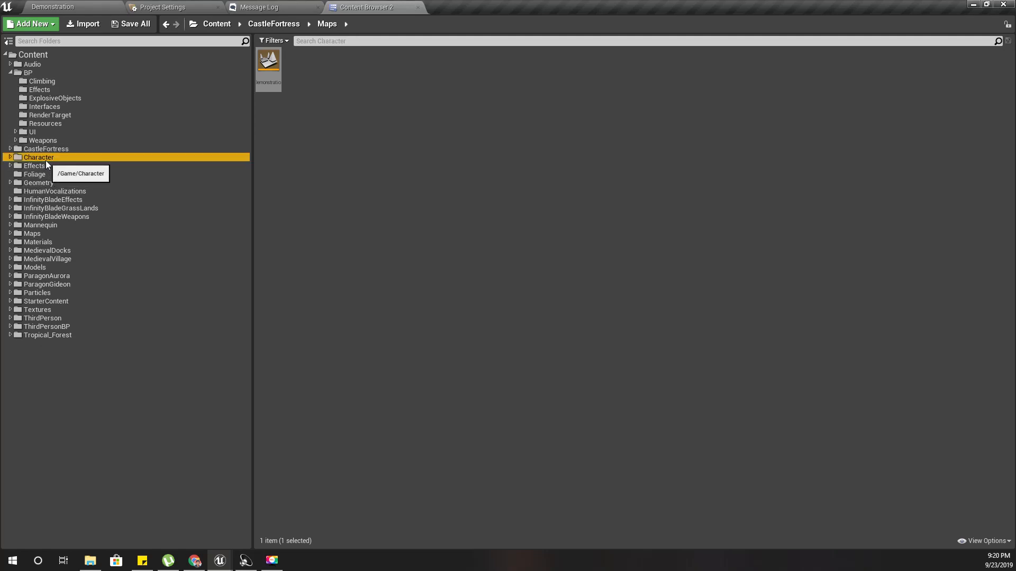
{"action": "left_click", "coordinate": [299, 64]}
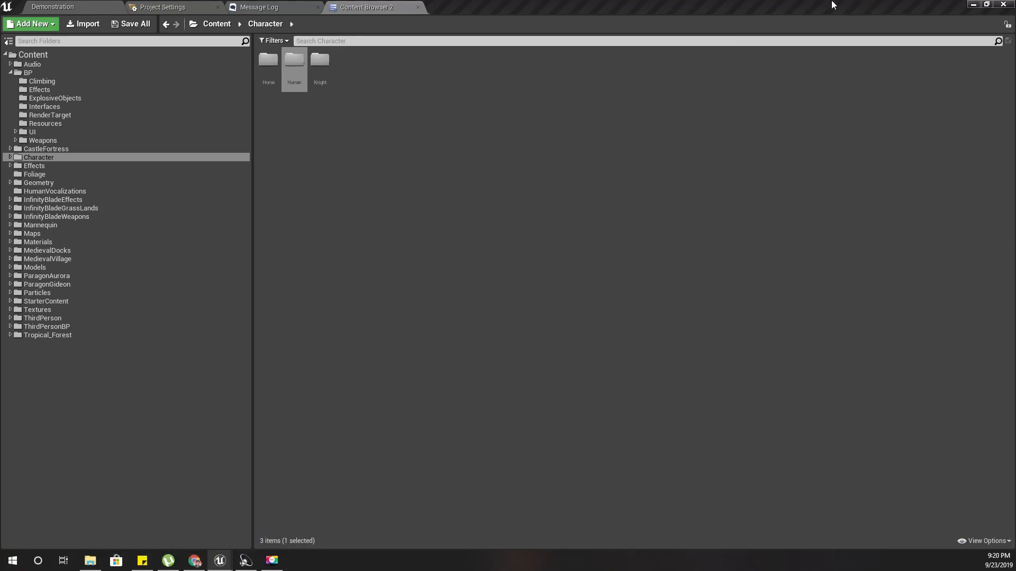
{"action": "left_click_drag", "start_coordinate": [852, 4], "coordinate": [609, 8]}
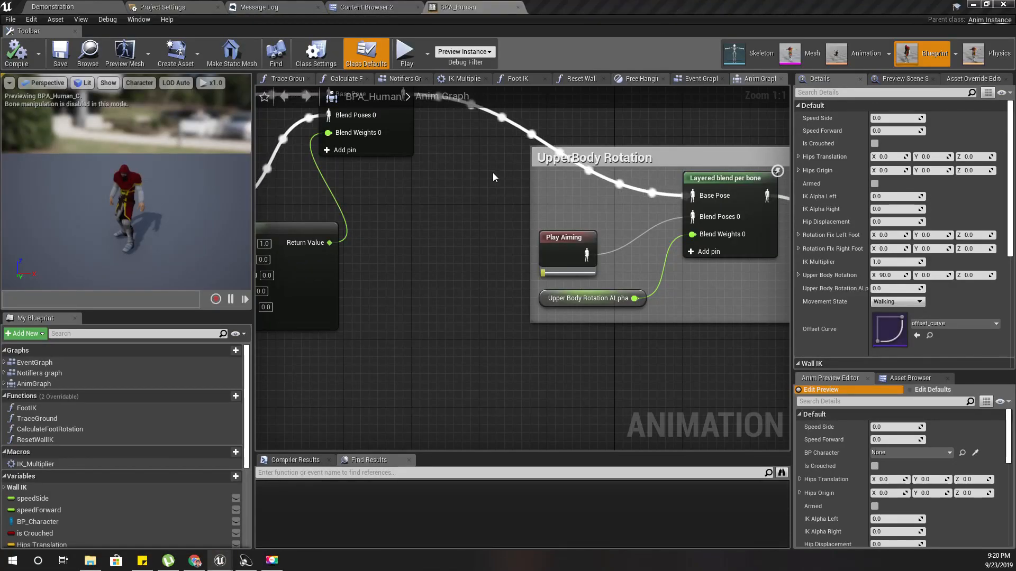
{"action": "left_click", "coordinate": [640, 79]}
{"action": "scroll", "coordinate": [418, 291], "scroll_direction": "down", "scroll_amount": 5}
{"action": "mouse_move", "coordinate": [370, 295]}
{"action": "right_mouse_down"}
{"action": "mouse_move", "coordinate": [381, 296]}
{"action": "mouse_move", "coordinate": [352, 293]}
{"action": "right_mouse_up"}
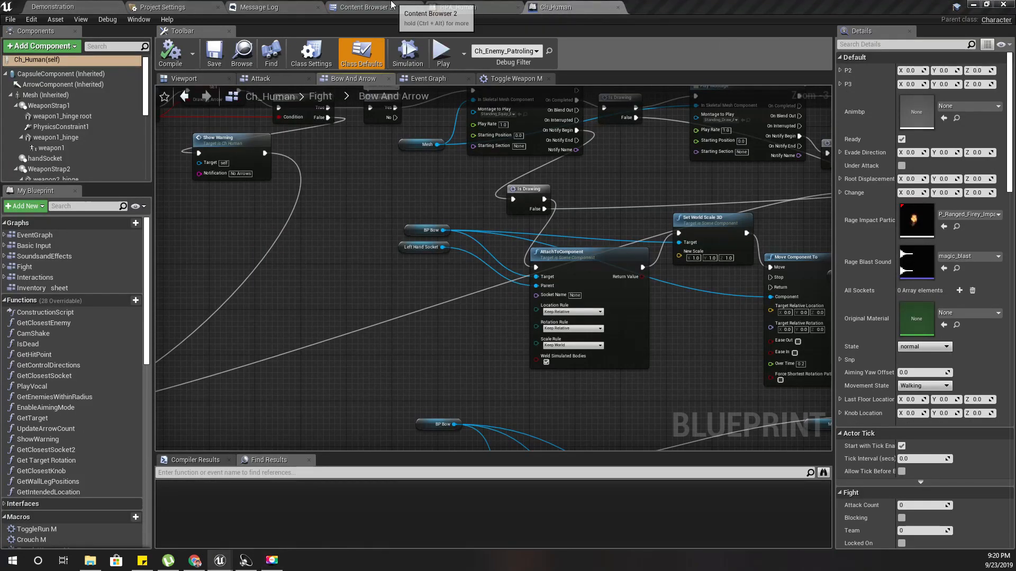
- Place the Hanging_Idle animation from the Knight's Climbing folder in the Demonstration level, at the round tower wall
{"action": "left_click", "coordinate": [392, 6]}
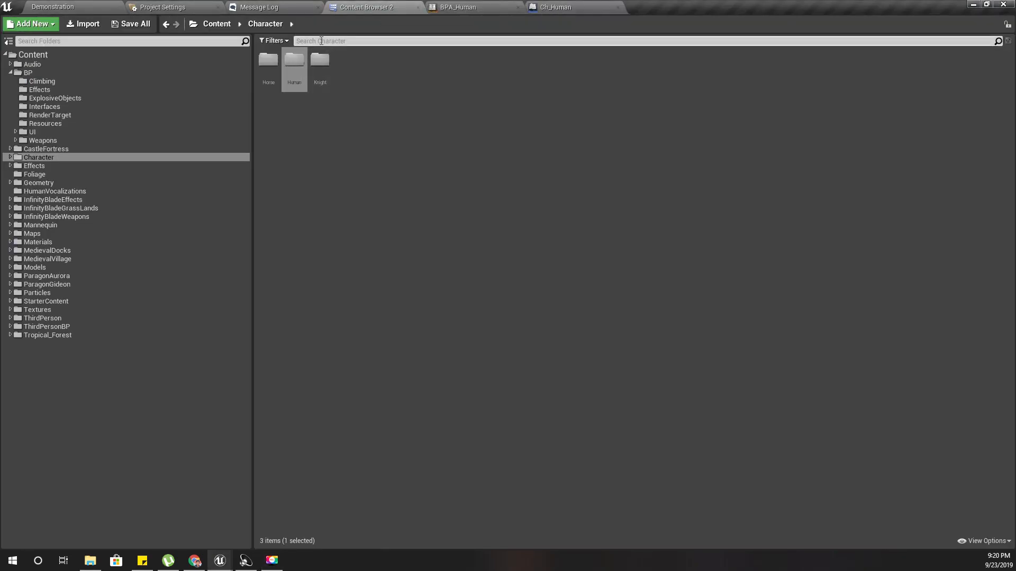
{"action": "double_click", "coordinate": [313, 66]}
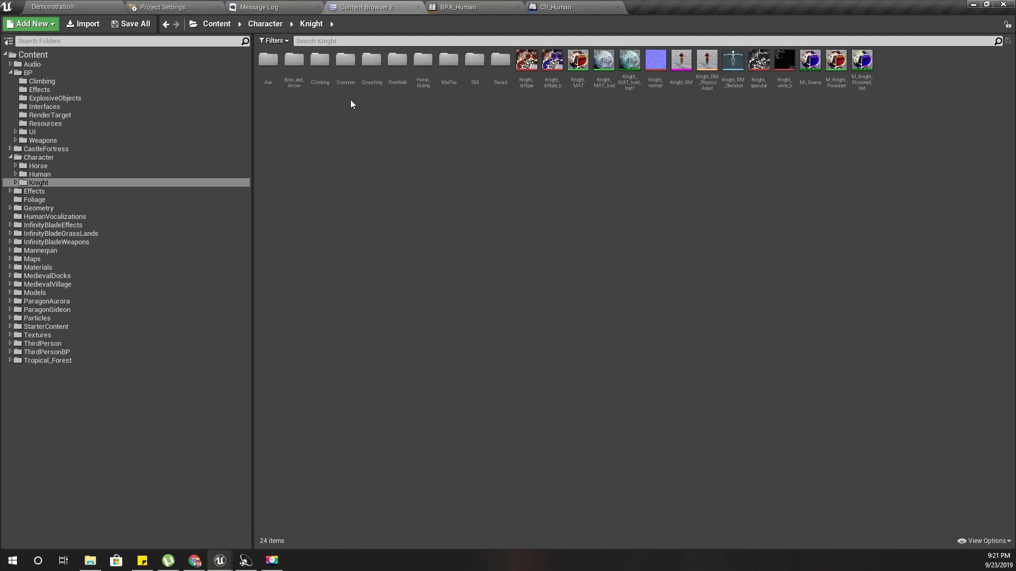
{"action": "double_click", "coordinate": [320, 64]}
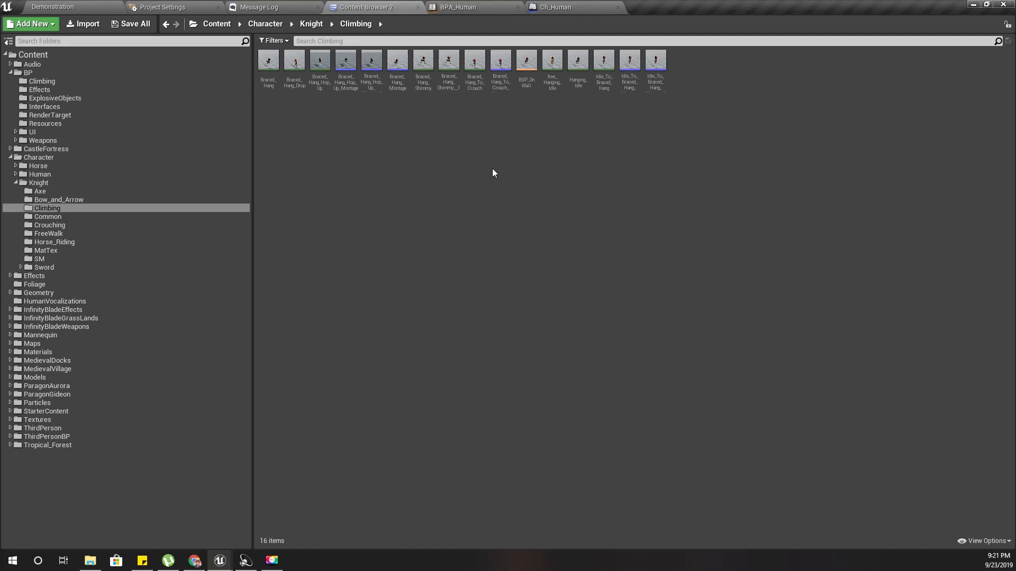
{"action": "left_click_drag", "start_coordinate": [586, 69], "coordinate": [508, 199]}
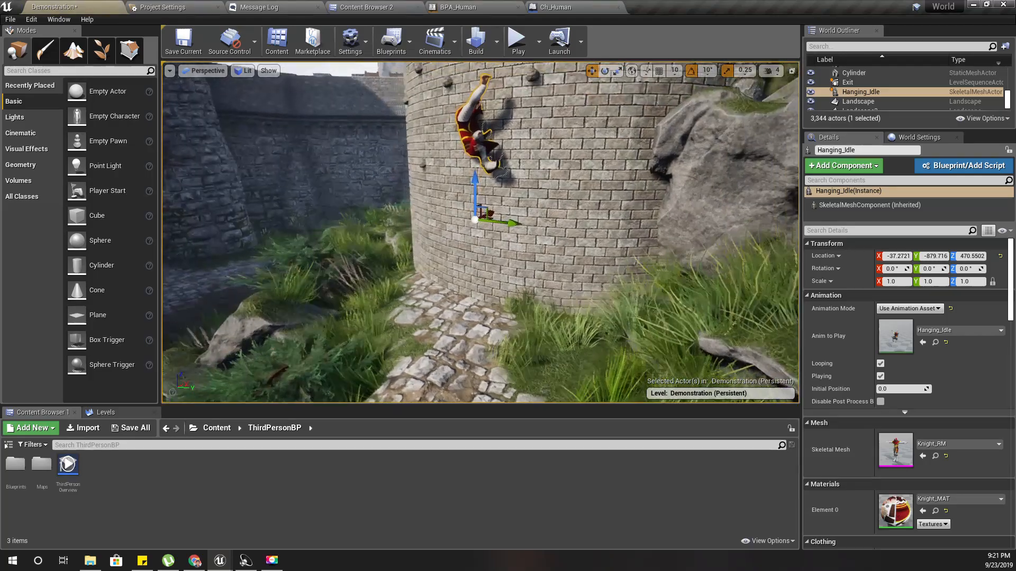
- Rotate the Hanging_Idle actor to about -100° around Z and position it against the tower wall so it hangs facing the bricks
{"action": "right_click_drag", "start_coordinate": [492, 222], "coordinate": [503, 269]}
{"action": "key", "text": "e"}
{"action": "left_click_drag", "start_coordinate": [433, 303], "coordinate": [415, 278]}
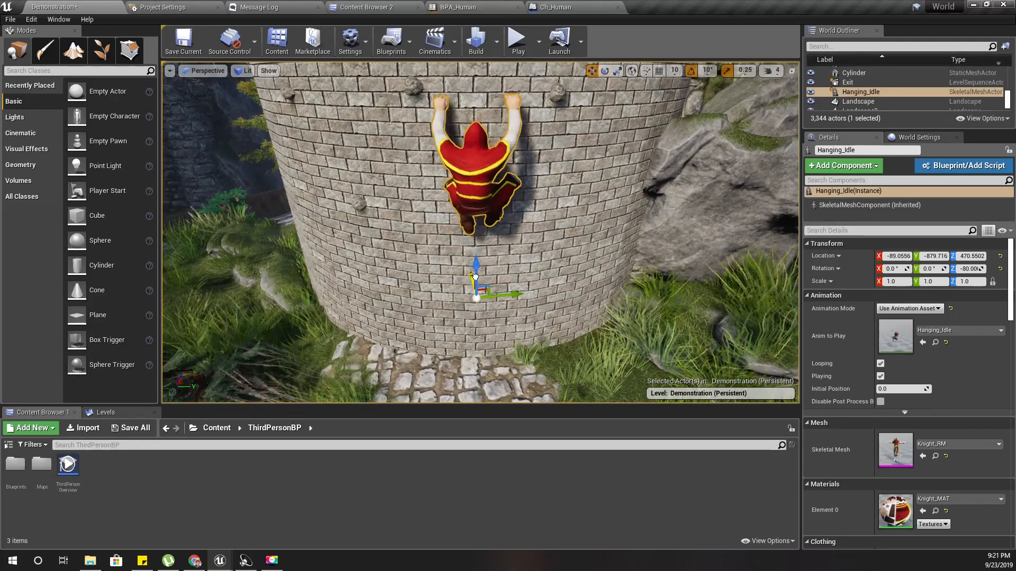
{"action": "left_click_drag", "start_coordinate": [502, 272], "coordinate": [587, 287]}
{"action": "right_click_drag", "start_coordinate": [587, 286], "coordinate": [709, 270]}
{"action": "mouse_move", "coordinate": [520, 283]}
{"action": "right_mouse_down"}
{"action": "mouse_move", "coordinate": [526, 299]}
{"action": "mouse_move", "coordinate": [507, 286]}
{"action": "right_mouse_up"}
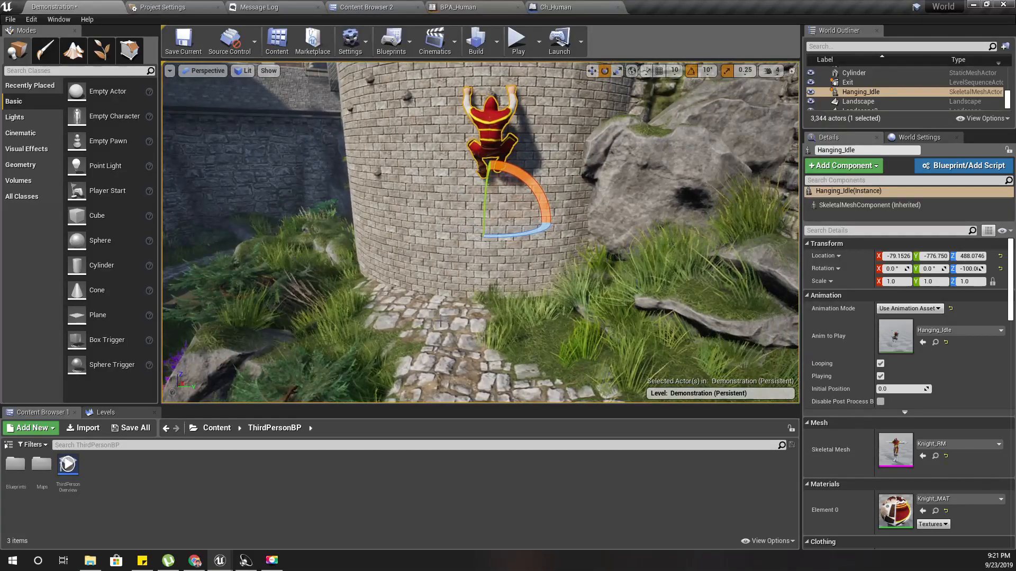
- Playtest the level full screen, jump onto the tower's knobs to compare the hanging pose with the placed Hanging_Idle actor, and stop play
{"action": "key", "text": "F11"}
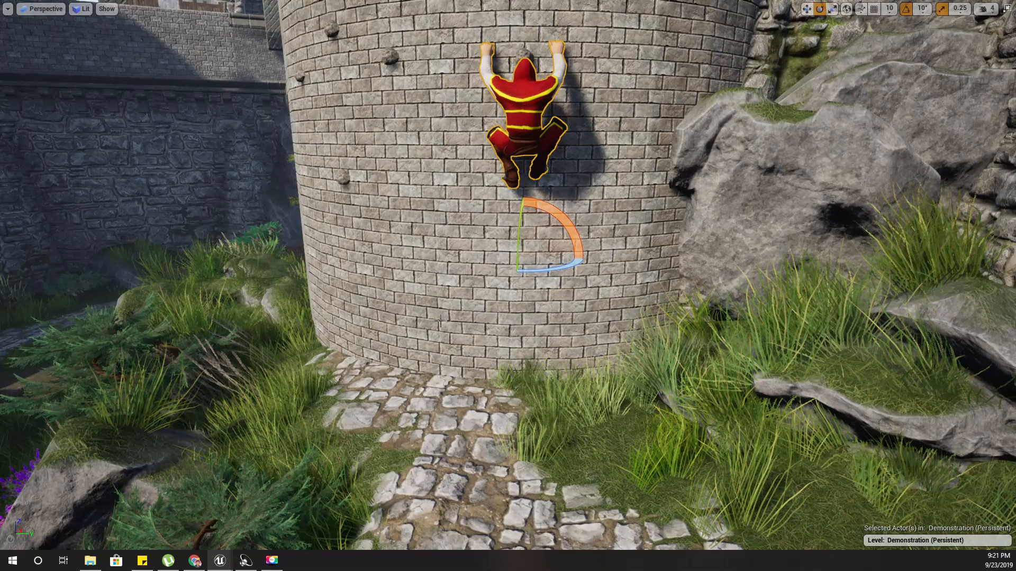
{"action": "key", "text": "alt+p"}
{"action": "key", "text": "w"}
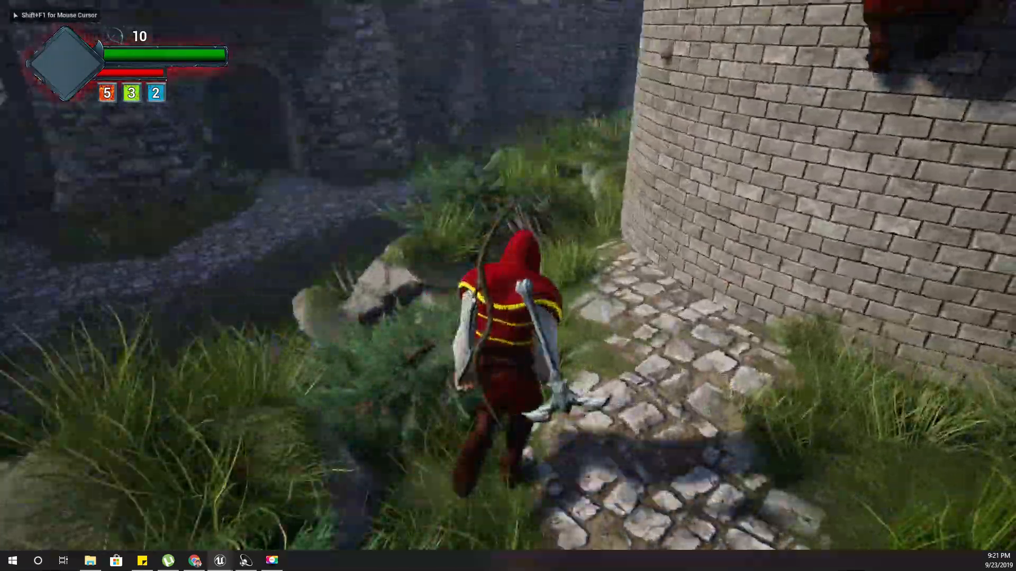
{"action": "key", "text": "space"}
{"action": "key", "text": "space"}
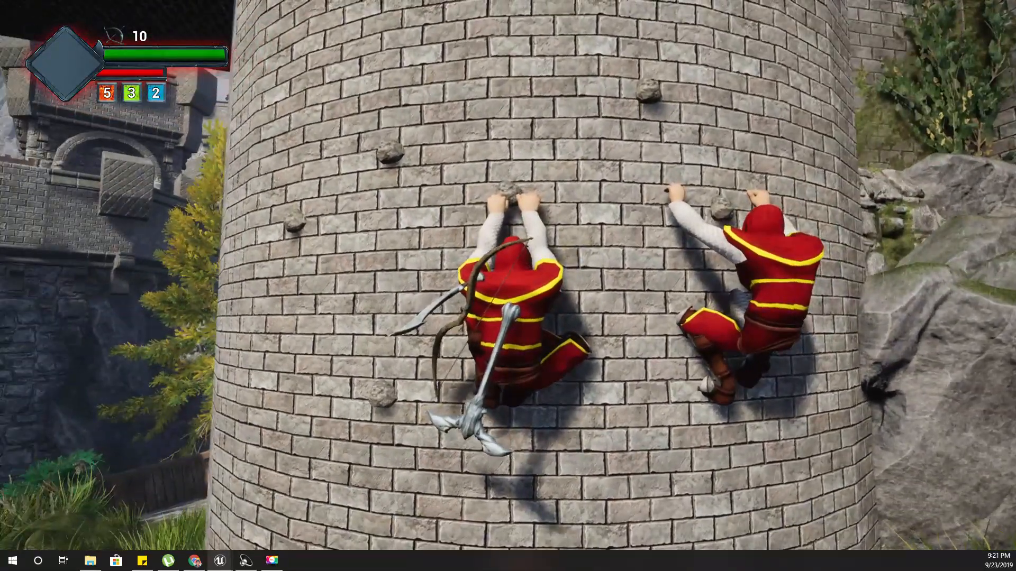
{"action": "key", "text": "shift+F1"}
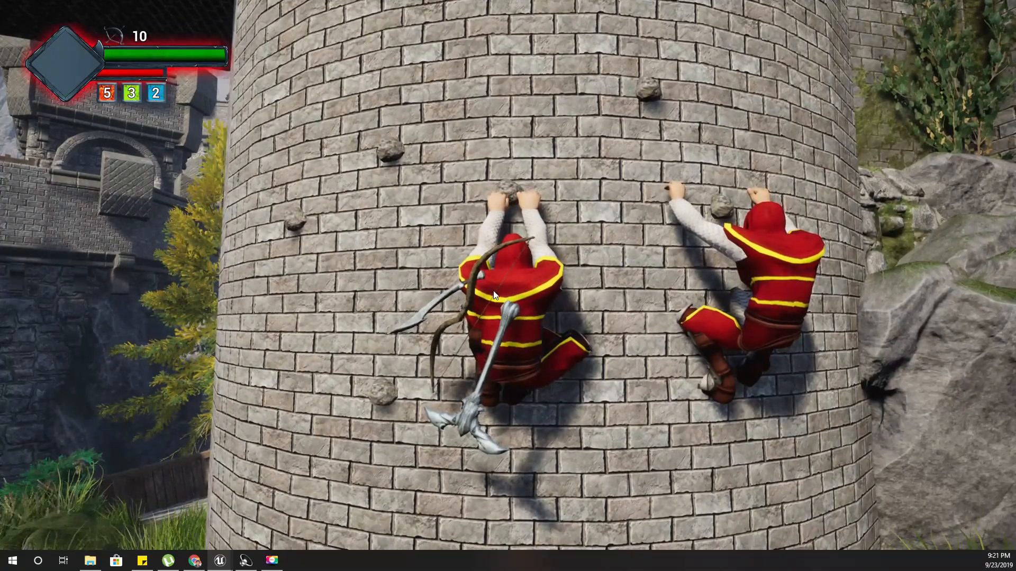
{"action": "key", "text": "Escape"}
{"action": "key", "text": "F11"}
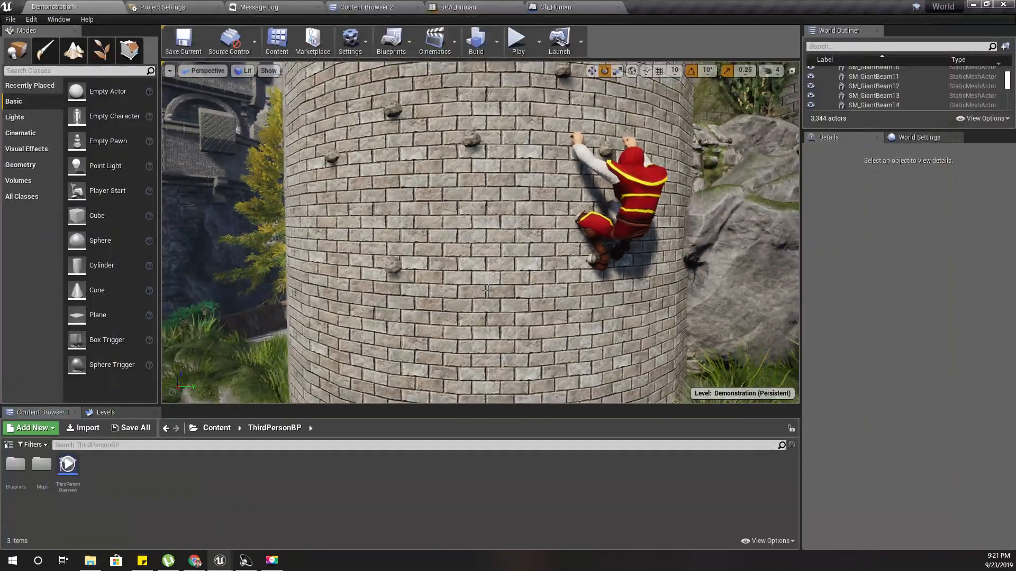
- Open Ch_Human's Event Graph at the Switch on MovementStates node and its knob and ledge checks
{"action": "left_click", "coordinate": [581, 5]}
{"action": "right_click_drag", "start_coordinate": [339, 176], "coordinate": [257, 226]}
{"action": "left_click", "coordinate": [261, 78]}
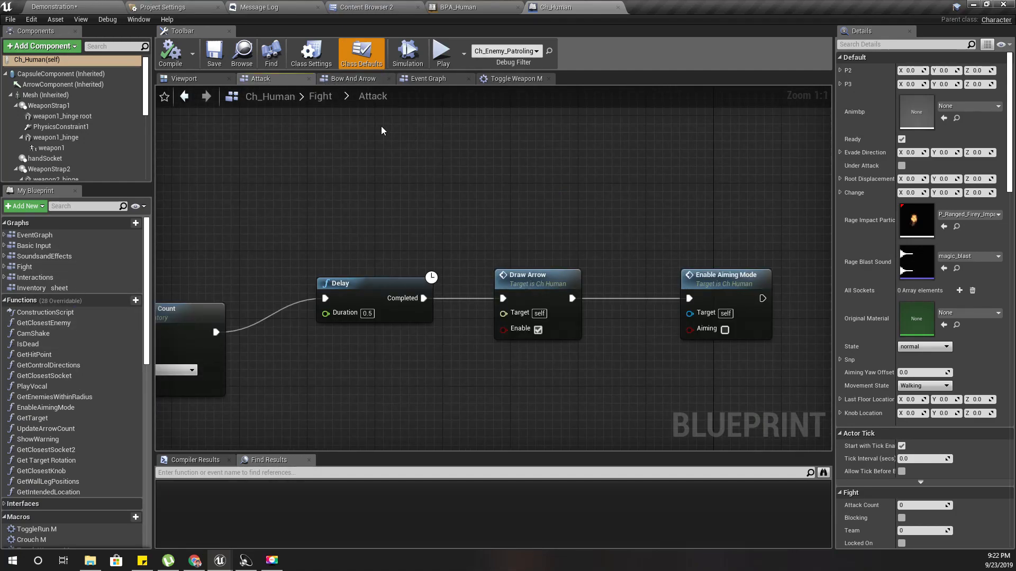
{"action": "left_click", "coordinate": [324, 101]}
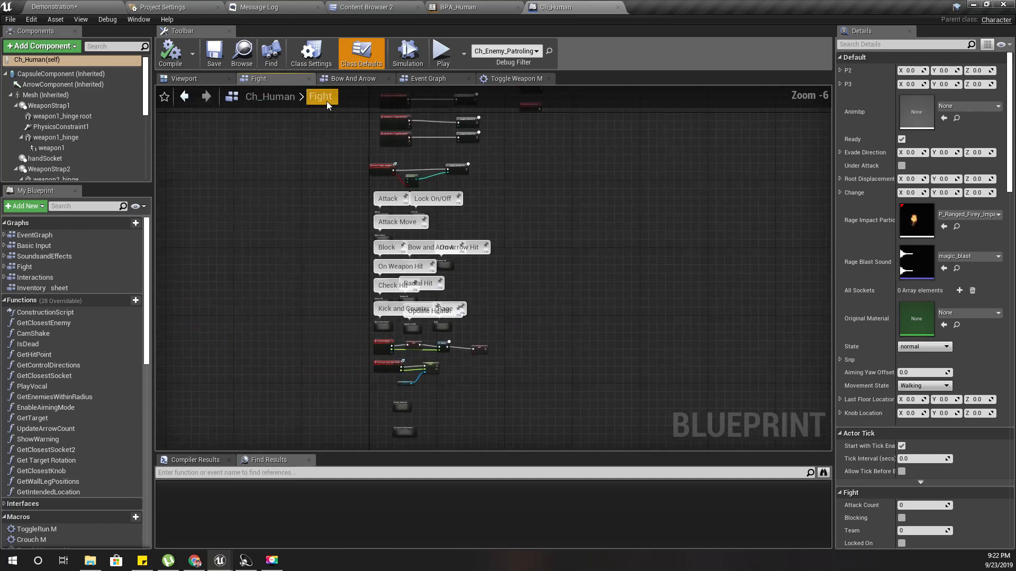
{"action": "left_click", "coordinate": [424, 79]}
{"action": "right_click_drag", "start_coordinate": [494, 307], "coordinate": [327, 312]}
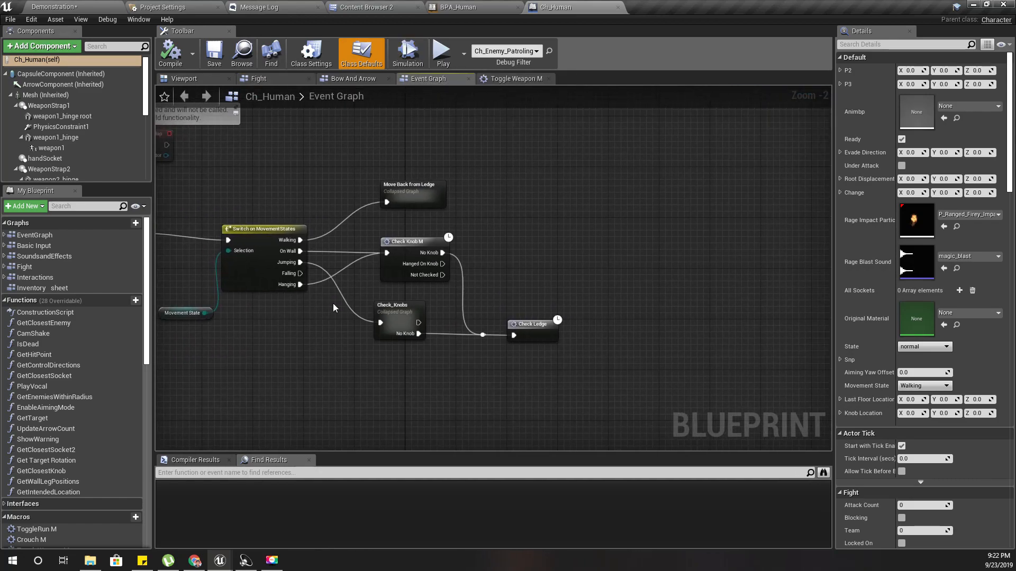
- Open the Hang on Knob macro from inside the Check Knob M macro, at the vector addition below Set Wall IK M
{"action": "double_click", "coordinate": [398, 242]}
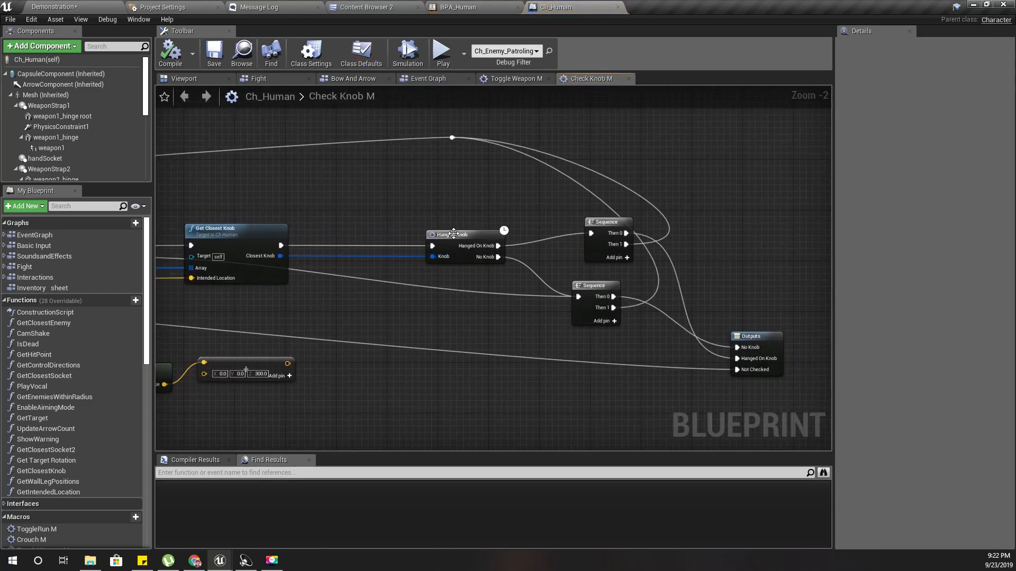
{"action": "double_click", "coordinate": [453, 236]}
{"action": "scroll", "coordinate": [357, 261], "scroll_direction": "up", "scroll_amount": 3}
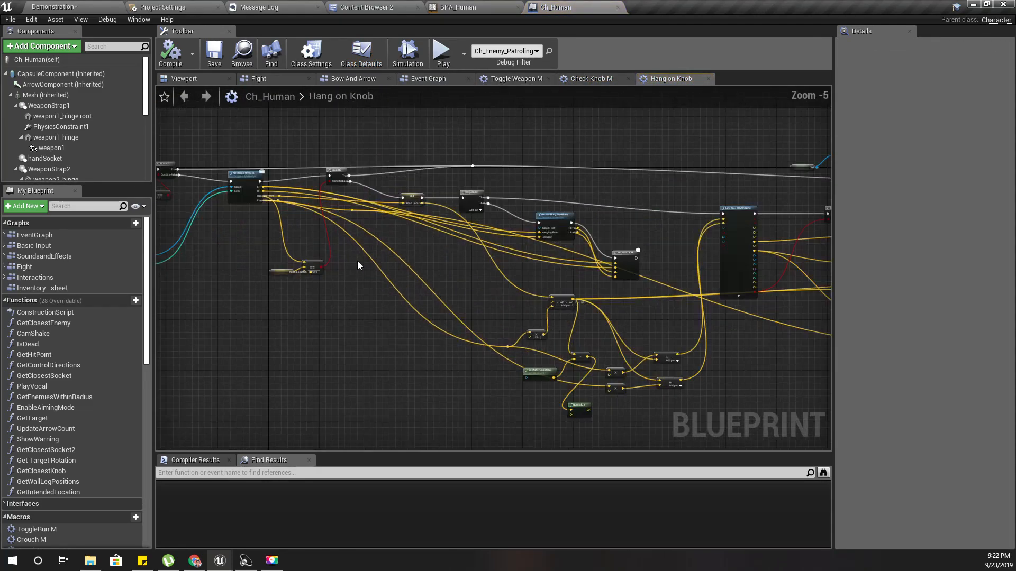
{"action": "right_click_drag", "start_coordinate": [725, 339], "coordinate": [351, 234]}
{"action": "scroll", "coordinate": [391, 245], "scroll_direction": "up", "scroll_amount": 2}
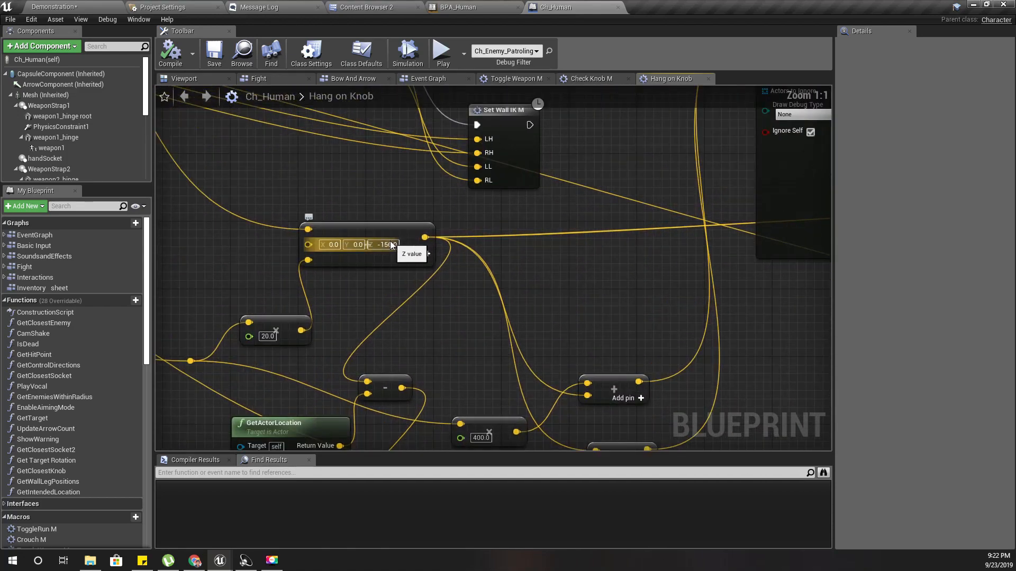
- Set the Z value of the vector addition below Set Wall IK M to -136 and compile the blueprint
{"action": "right_click_drag", "start_coordinate": [612, 278], "coordinate": [551, 271]}
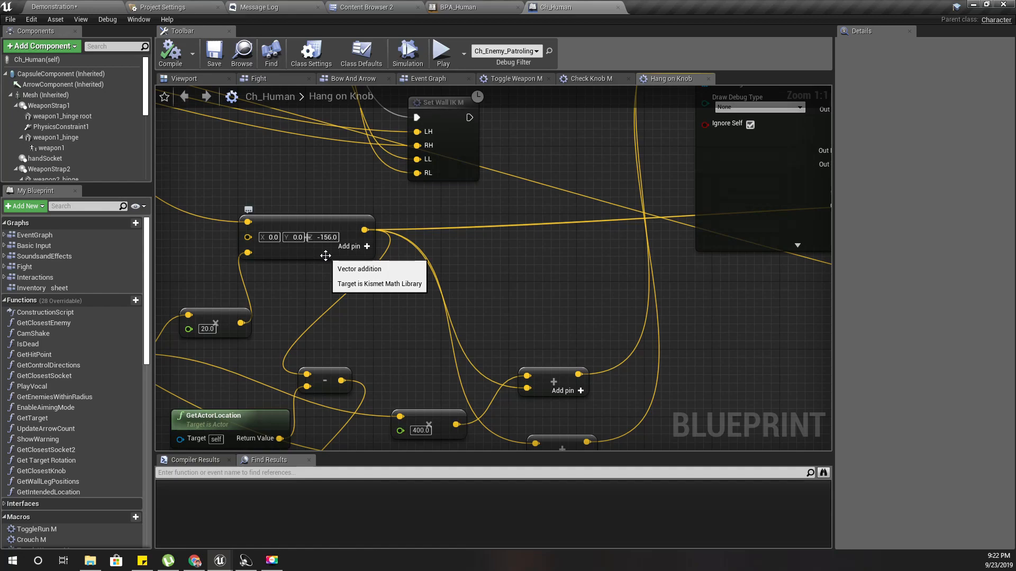
{"action": "right_click_drag", "start_coordinate": [316, 292], "coordinate": [153, 313]}
{"action": "right_click_drag", "start_coordinate": [825, 297], "coordinate": [558, 331]}
{"action": "right_click_drag", "start_coordinate": [1, 346], "coordinate": [385, 339]}
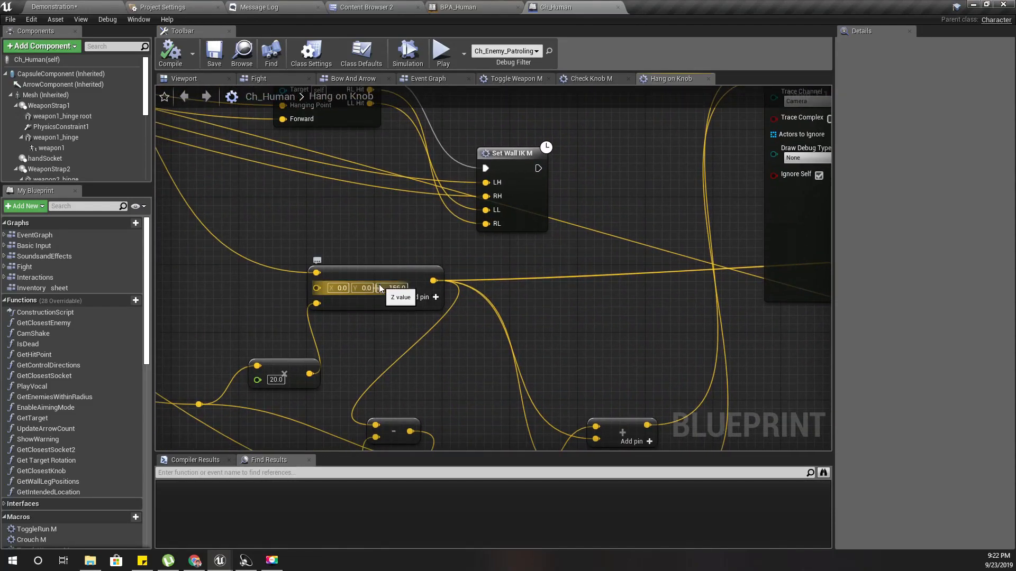
{"action": "key", "text": "BackSpace"}
{"action": "type", "text": "3"}
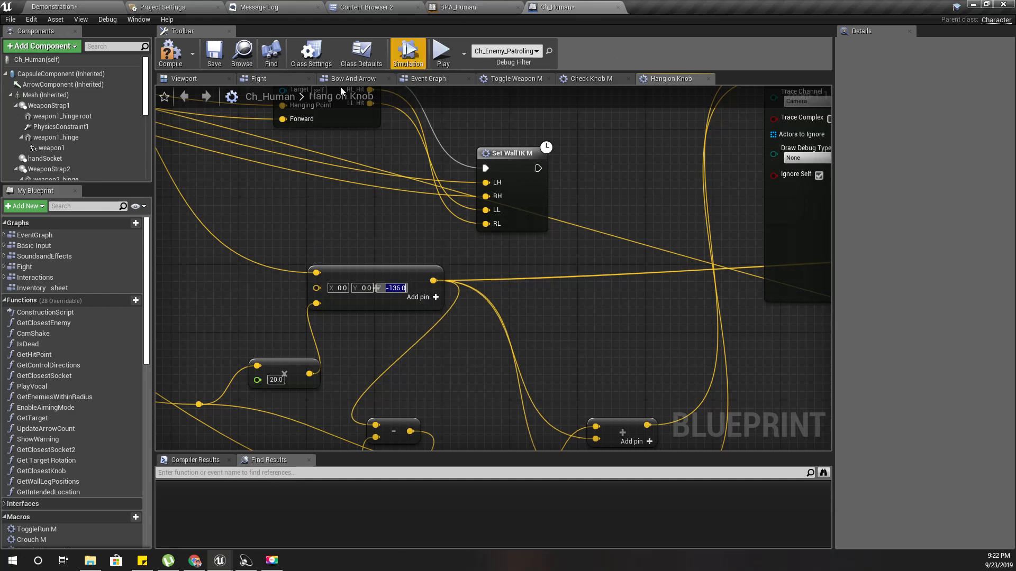
{"action": "left_click", "coordinate": [172, 66]}
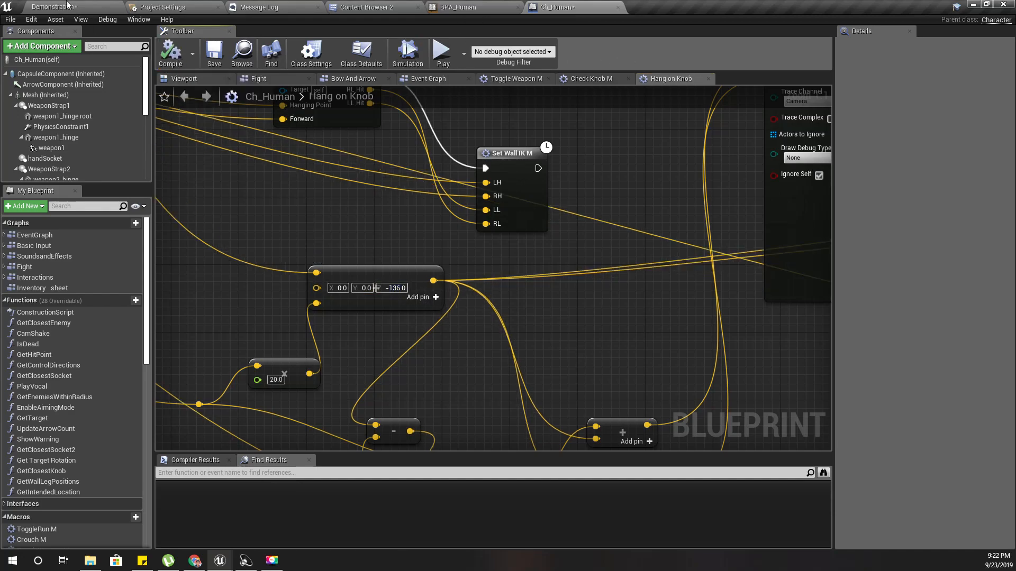
- Playtest the Demonstration level full screen, jump onto the tower's knobs, and compare the hanging position with the placed Hanging_Idle actor
{"action": "left_click", "coordinate": [57, 7]}
{"action": "right_click_drag", "start_coordinate": [466, 212], "coordinate": [521, 244]}
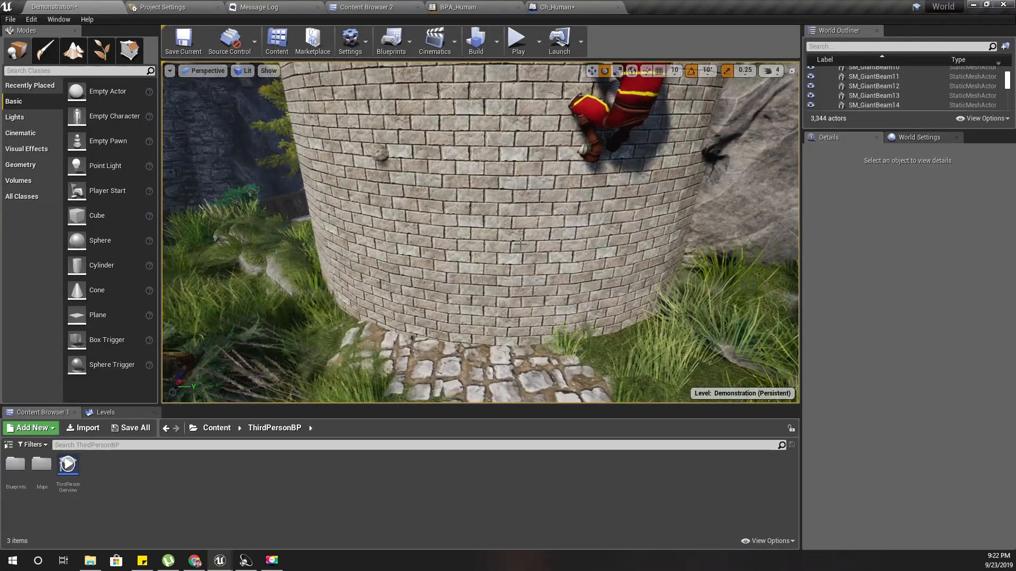
{"action": "key", "text": "F11"}
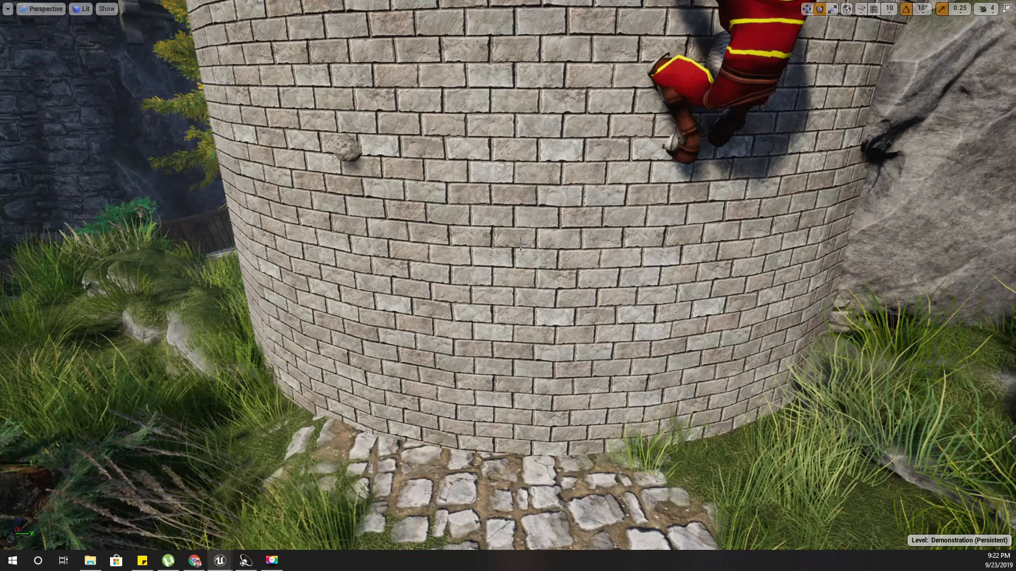
{"action": "key", "text": "alt+p"}
{"action": "key", "text": "w"}
{"action": "key", "text": "space"}
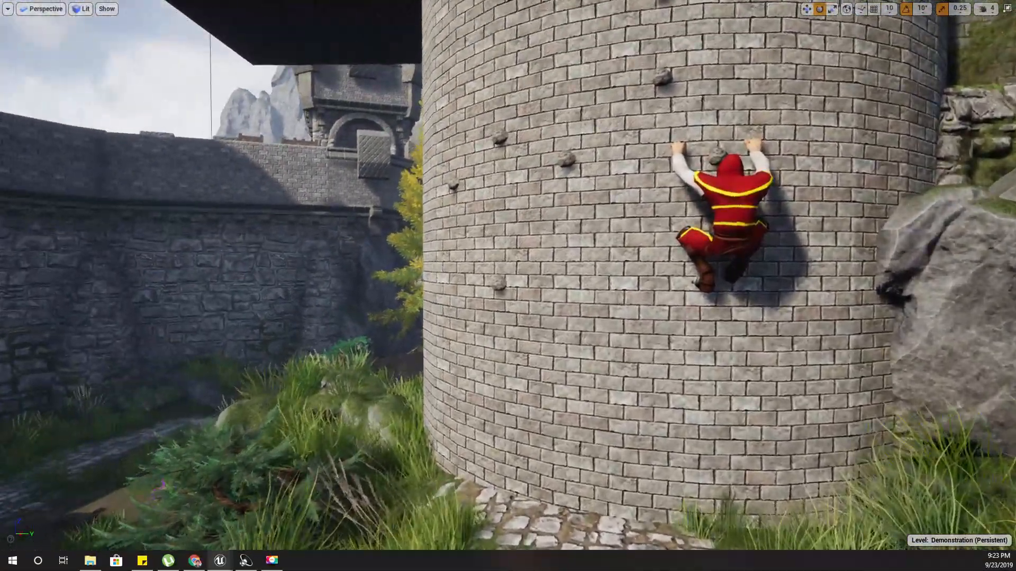
{"action": "mouse_move", "coordinate": [508, 285]}
{"action": "right_mouse_down"}
{"action": "mouse_move", "coordinate": [520, 169]}
{"action": "mouse_move", "coordinate": [509, 192]}
{"action": "mouse_move", "coordinate": [520, 285]}
{"action": "right_mouse_up"}
{"action": "right_click_drag", "start_coordinate": [481, 243], "coordinate": [522, 276]}
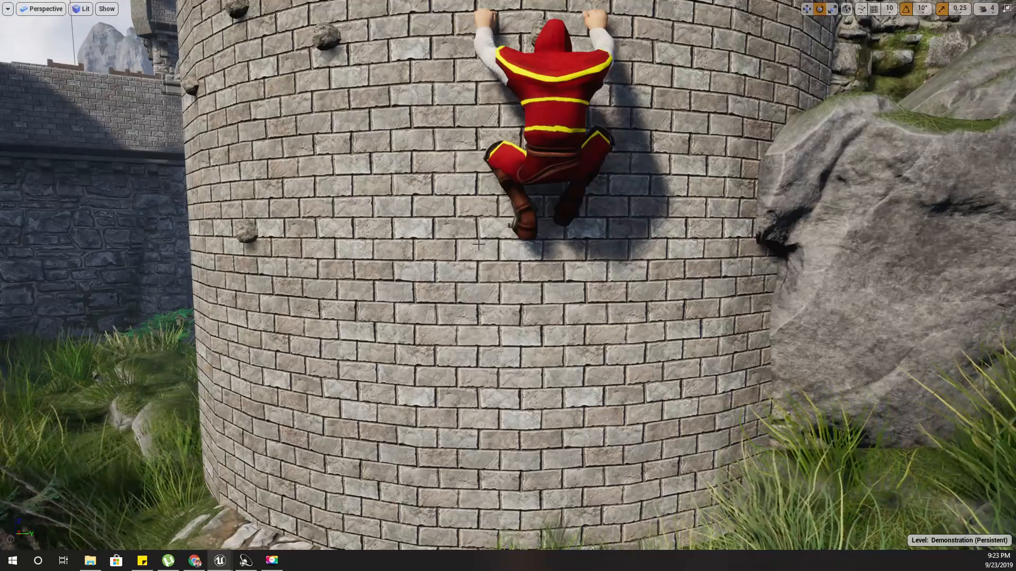
{"action": "right_click_drag", "start_coordinate": [435, 242], "coordinate": [439, 312]}
{"action": "key", "text": "F11"}
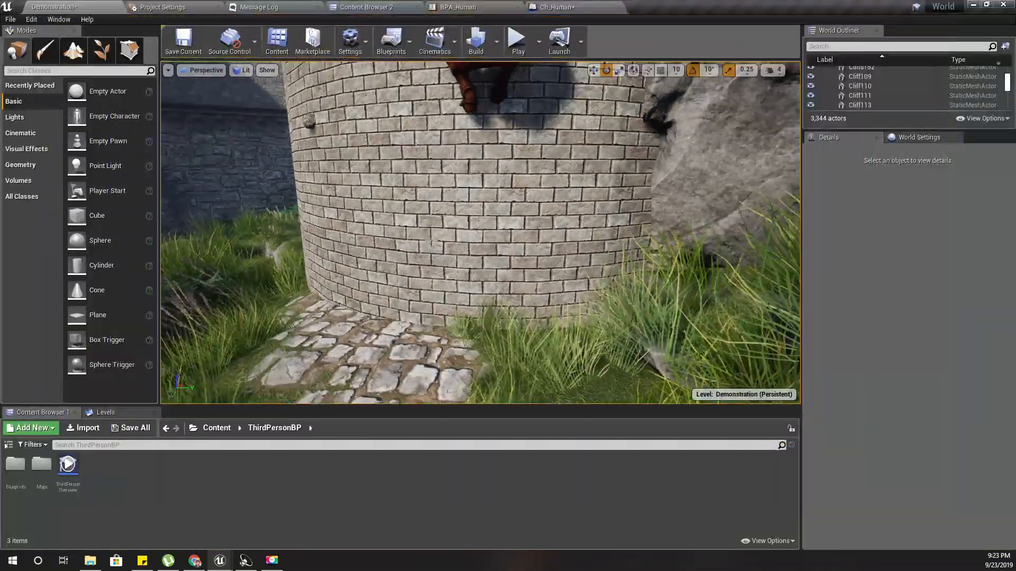
- Open the knight's physics asset, Knight_RM_PhysicsAsset
{"action": "left_click", "coordinate": [466, 7]}
{"action": "left_click", "coordinate": [89, 50]}
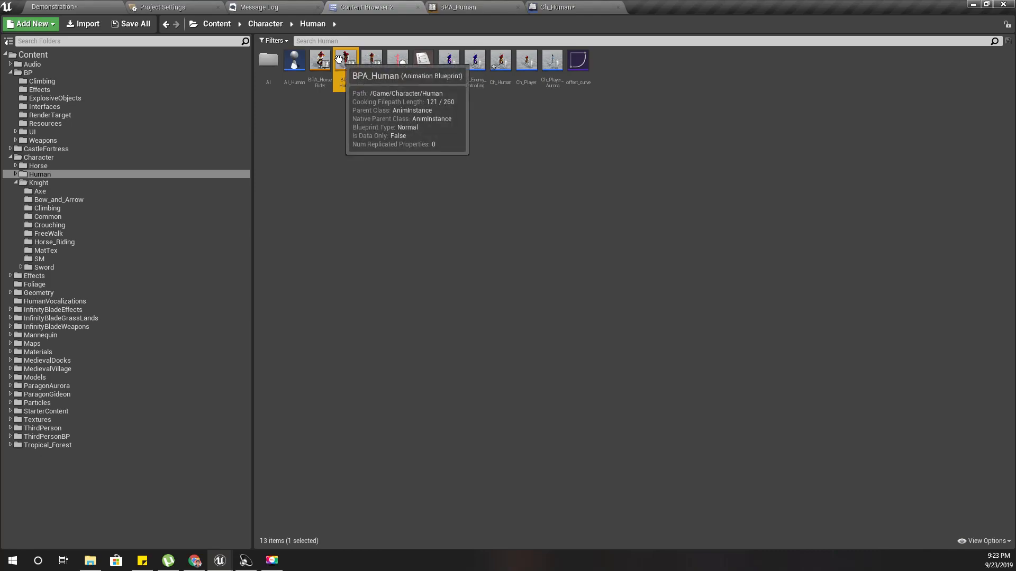
{"action": "left_click", "coordinate": [458, 6]}
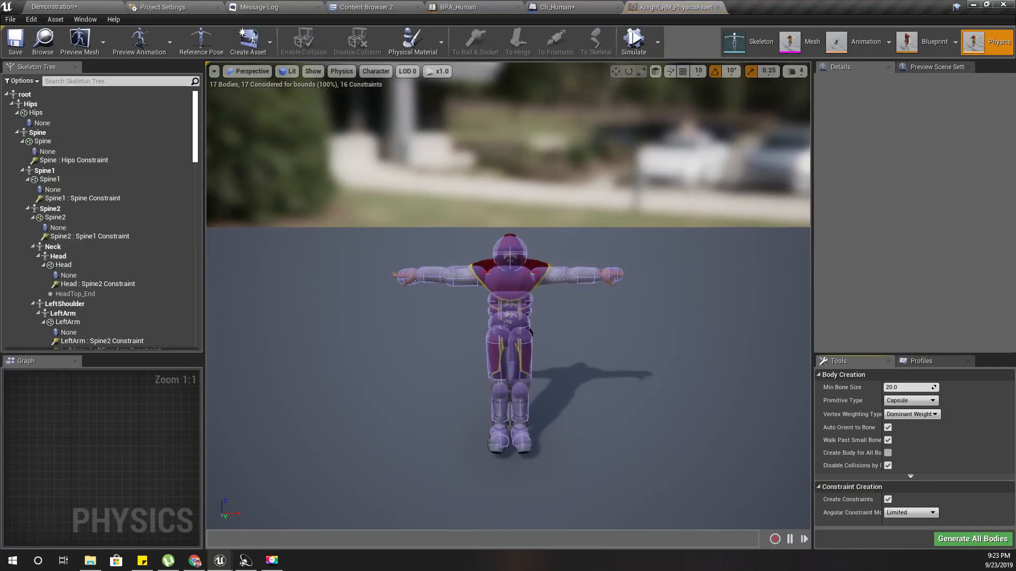
- Run the physics simulation on all of the knight's bodies to watch the ragdoll fall, and stop it
{"action": "right_click_drag", "start_coordinate": [508, 296], "coordinate": [626, 211]}
{"action": "left_click", "coordinate": [645, 38]}
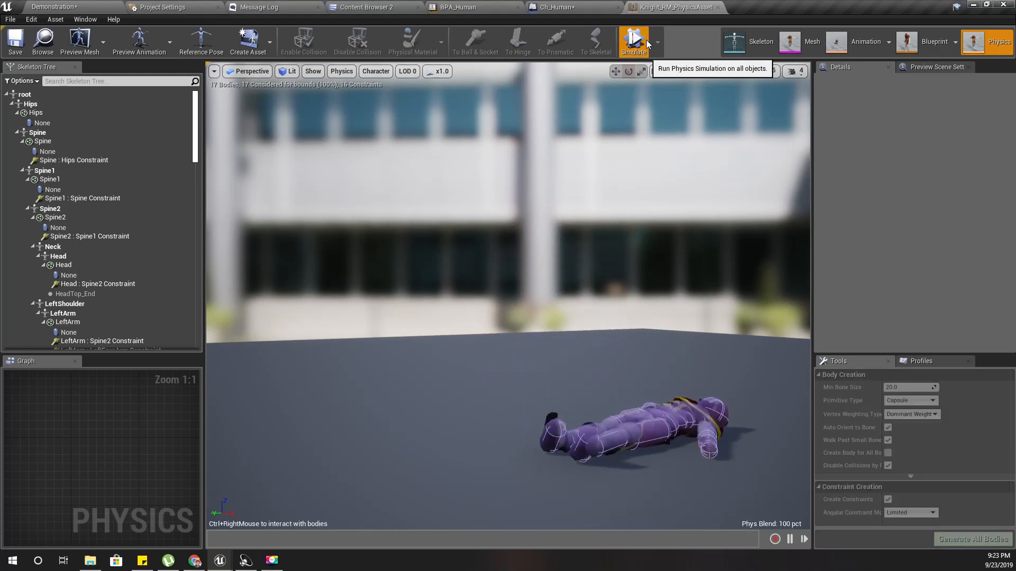
{"action": "left_click", "coordinate": [644, 44]}
- Set the Physics Type of the LeftHand and RightHand bodies to Kinematic
{"action": "right_click_drag", "start_coordinate": [587, 132], "coordinate": [598, 153]}
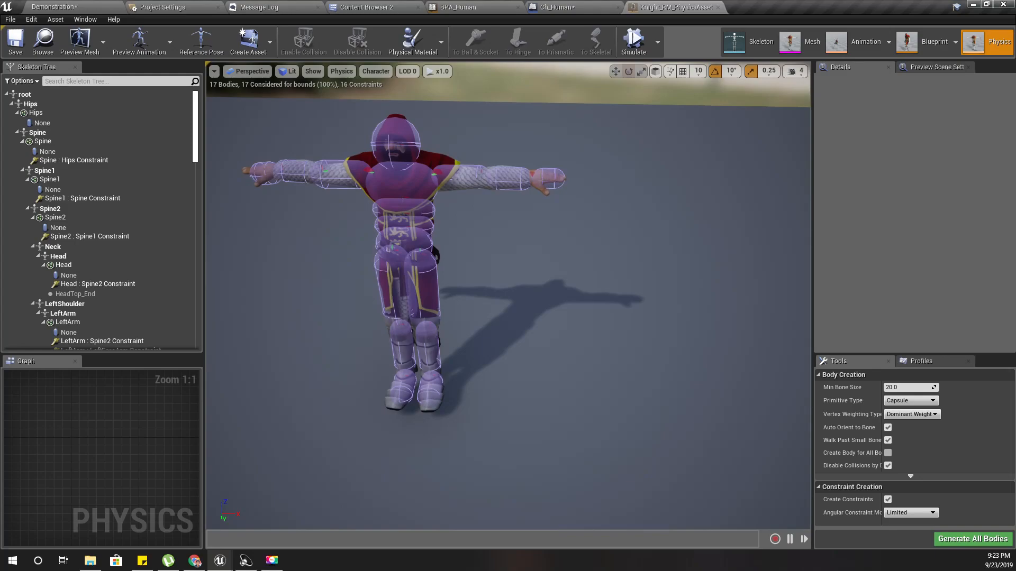
{"action": "left_click", "coordinate": [547, 178]}
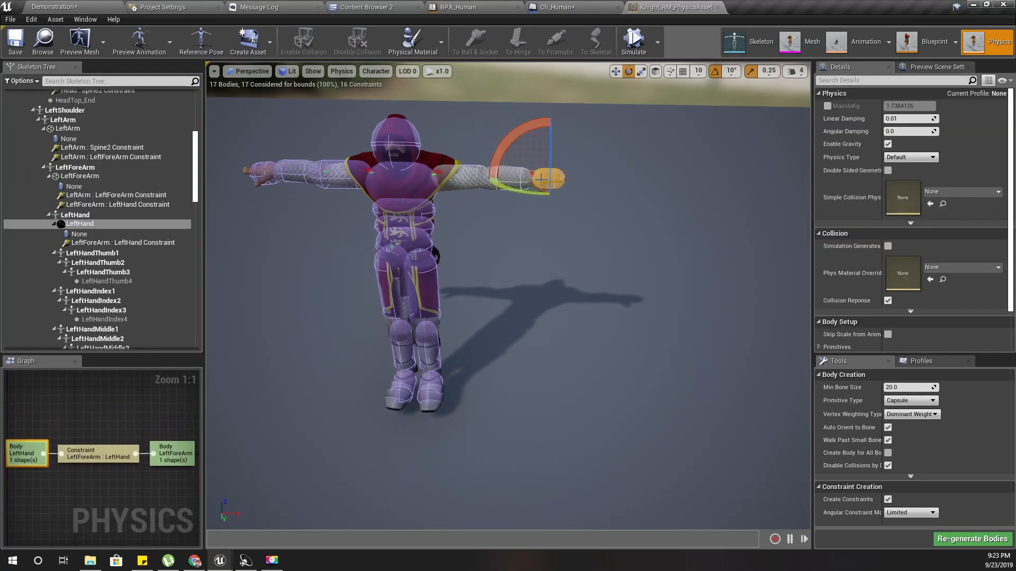
{"action": "left_click", "coordinate": [260, 174], "text": "ctrl"}
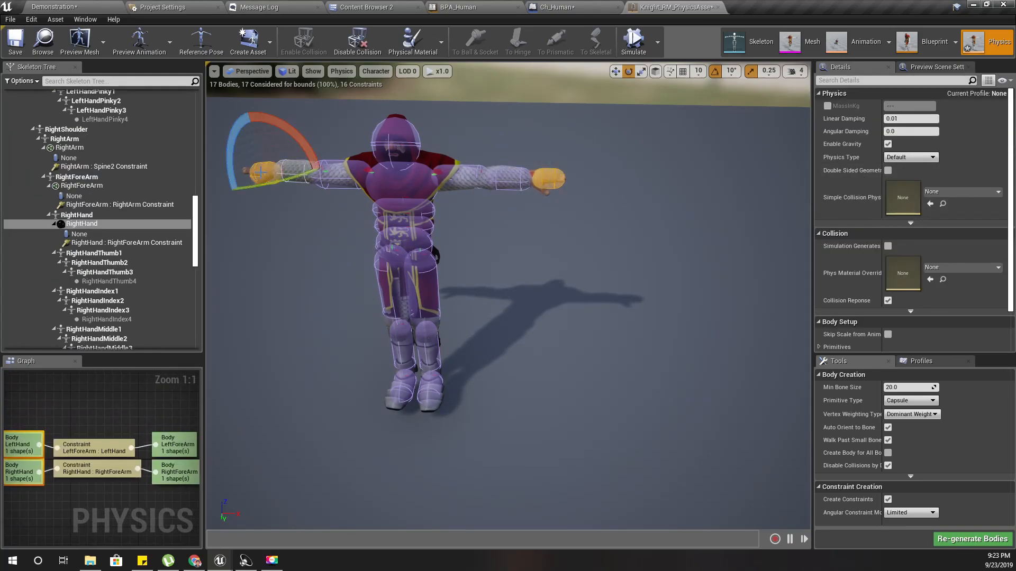
{"action": "left_click", "coordinate": [903, 157]}
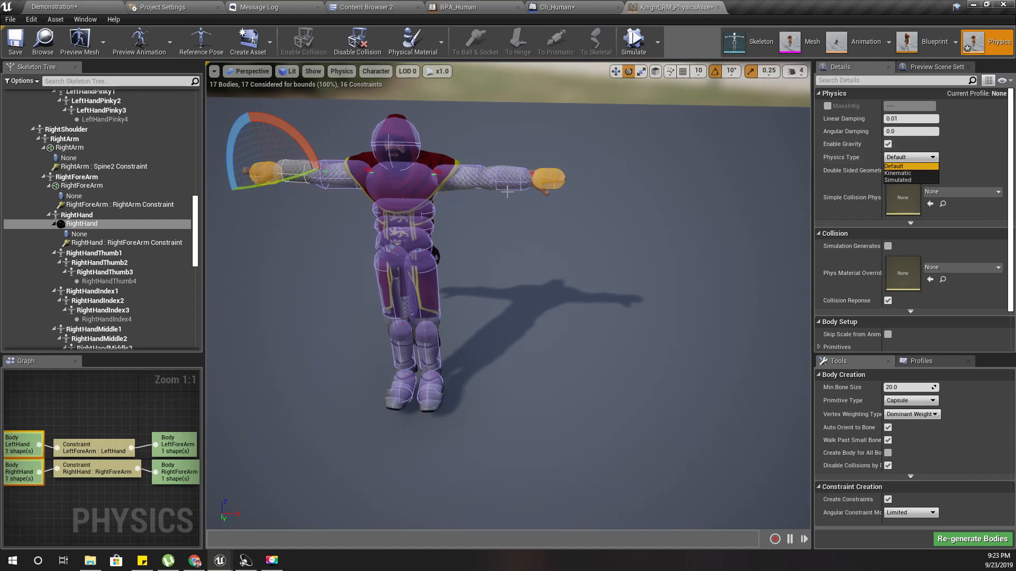
{"action": "left_click", "coordinate": [896, 174]}
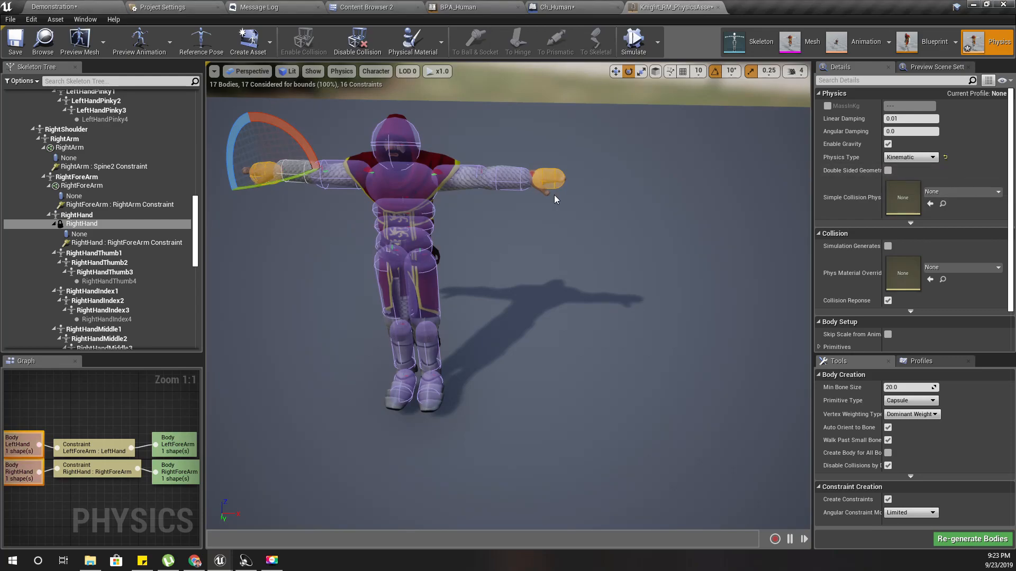
- Simulate the ragdoll with its hands fixed, view it from the side, and stop the simulation
{"action": "left_click", "coordinate": [632, 47]}
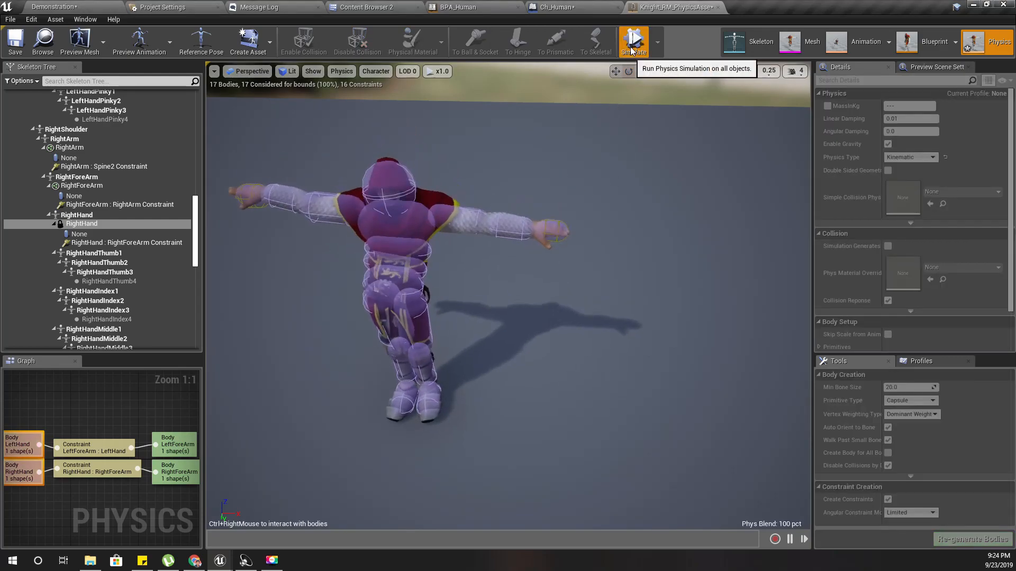
{"action": "right_click_drag", "start_coordinate": [570, 156], "coordinate": [403, 259]}
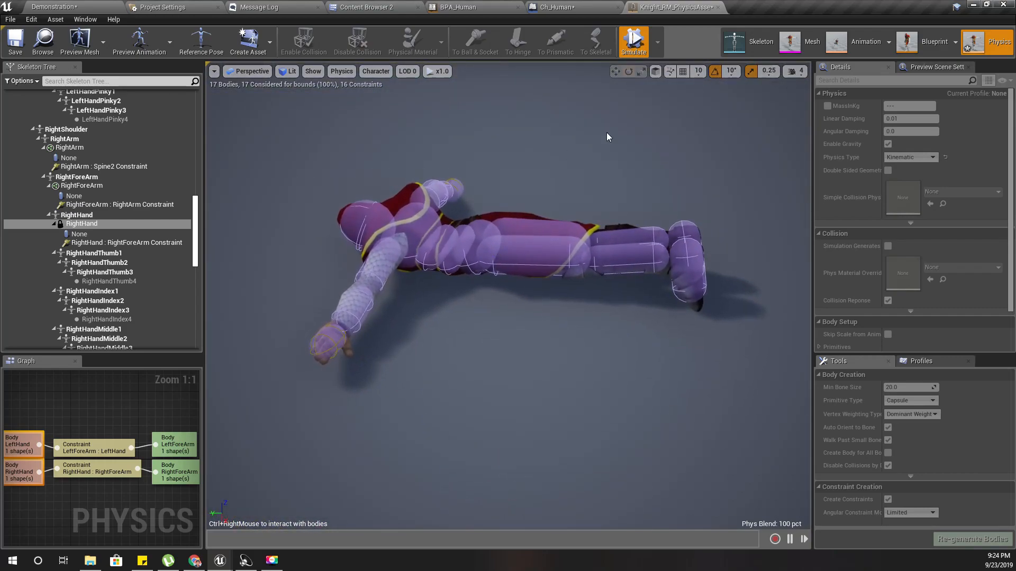
{"action": "left_click", "coordinate": [634, 43]}
- Select the knight's Hips body and set its Physics Type to Kinematic
{"action": "right_click_drag", "start_coordinate": [591, 295], "coordinate": [653, 235]}
{"action": "left_click", "coordinate": [615, 295]}
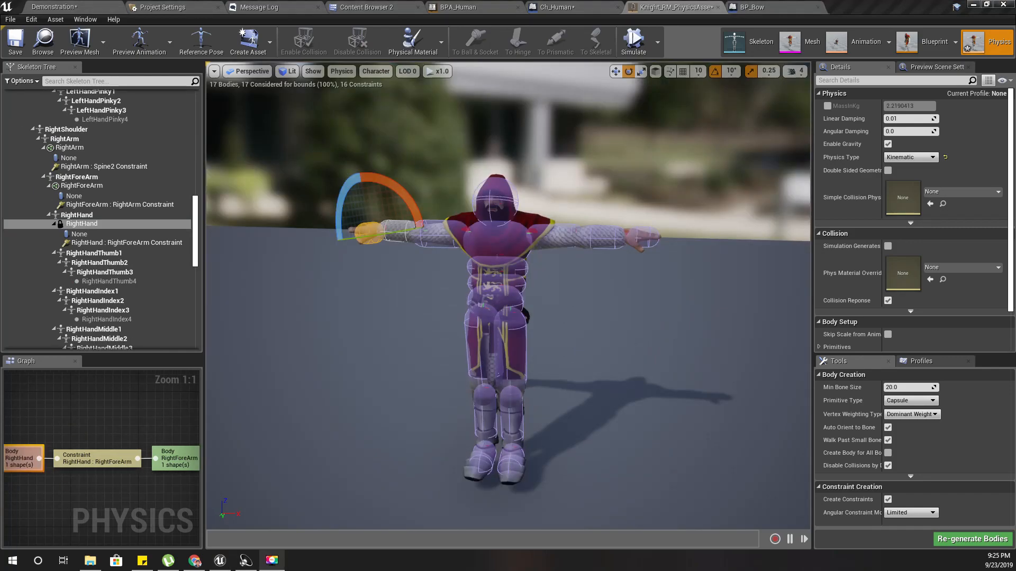
{"action": "right_click_drag", "start_coordinate": [411, 344], "coordinate": [476, 345]}
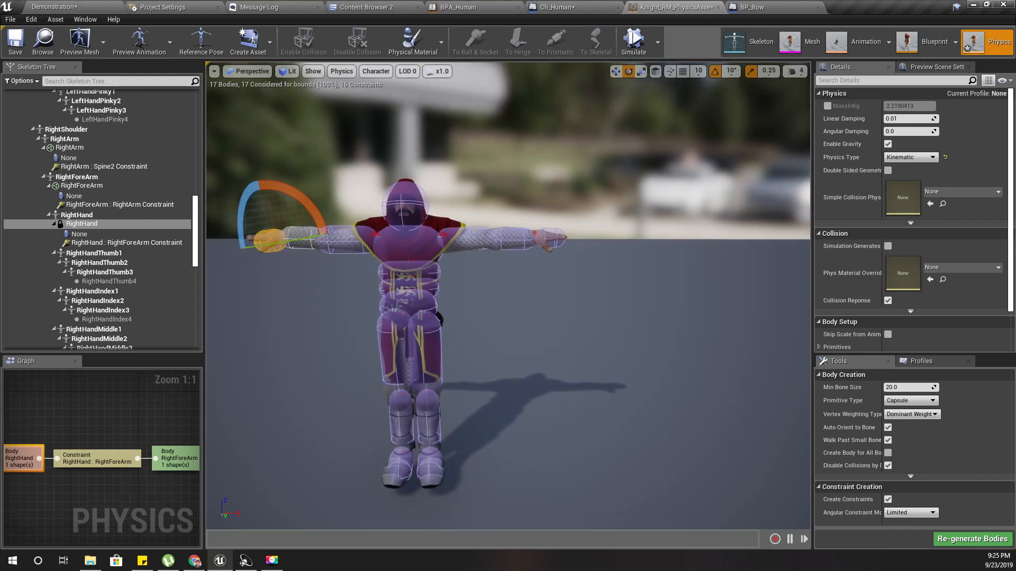
{"action": "left_click", "coordinate": [370, 309]}
{"action": "right_click_drag", "start_coordinate": [502, 369], "coordinate": [766, 322]}
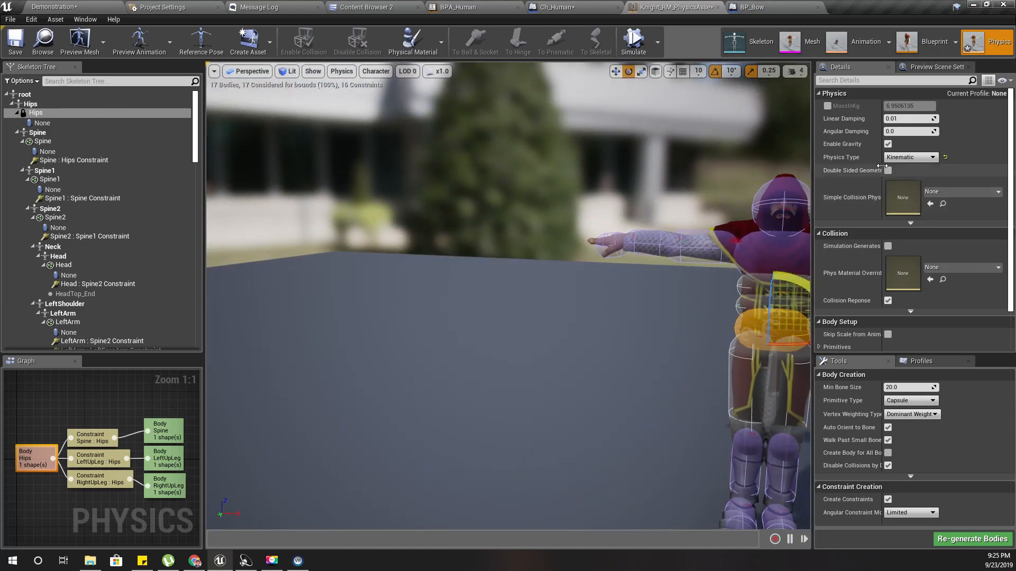
- Set the Physics Type of the LeftFoot and RightFoot bodies to Kinematic
{"action": "right_click_drag", "start_coordinate": [580, 382], "coordinate": [585, 419]}
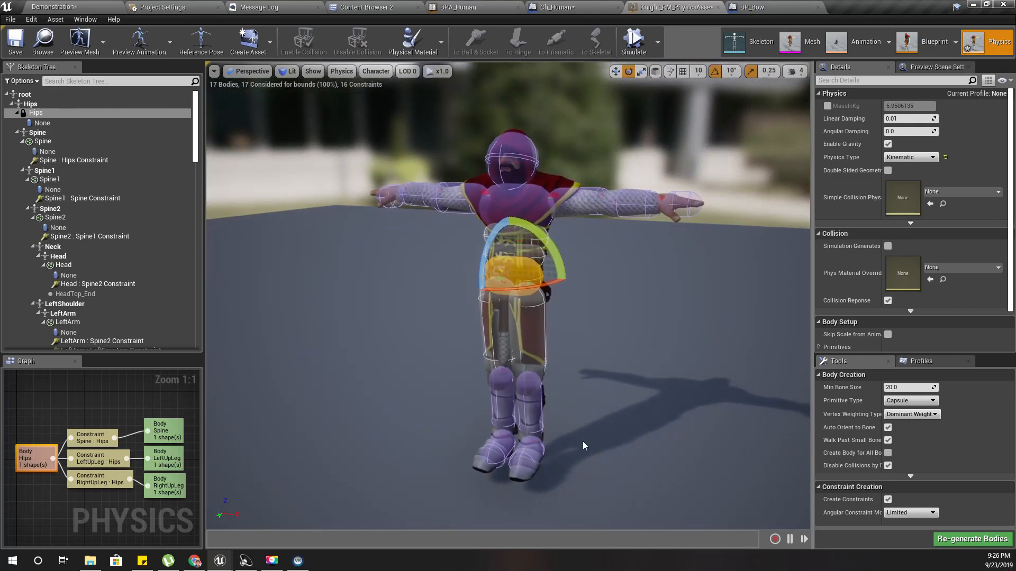
{"action": "left_click", "coordinate": [524, 468]}
{"action": "left_click", "coordinate": [491, 454], "text": "ctrl"}
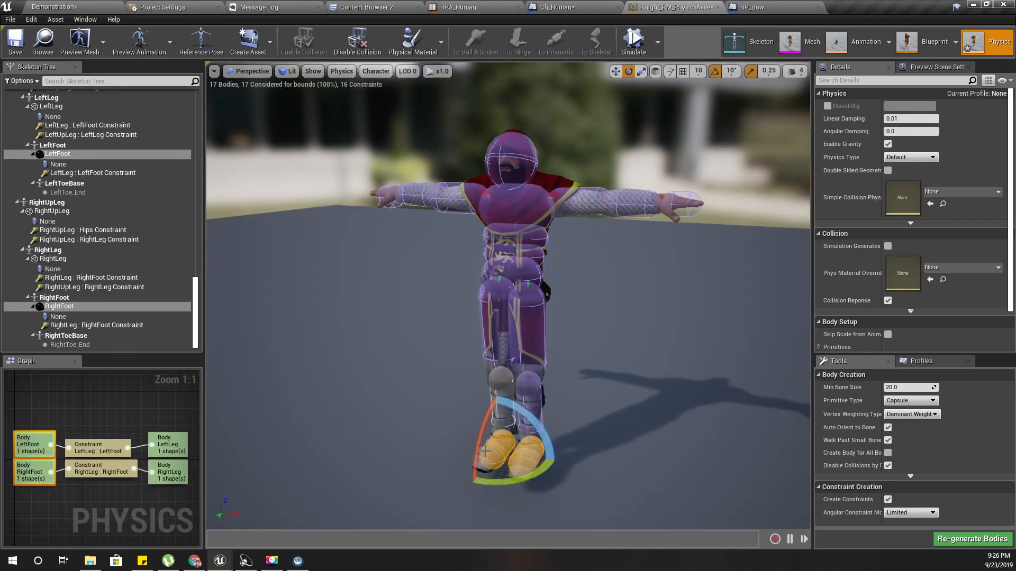
{"action": "left_click", "coordinate": [902, 157]}
{"action": "left_click", "coordinate": [898, 173]}
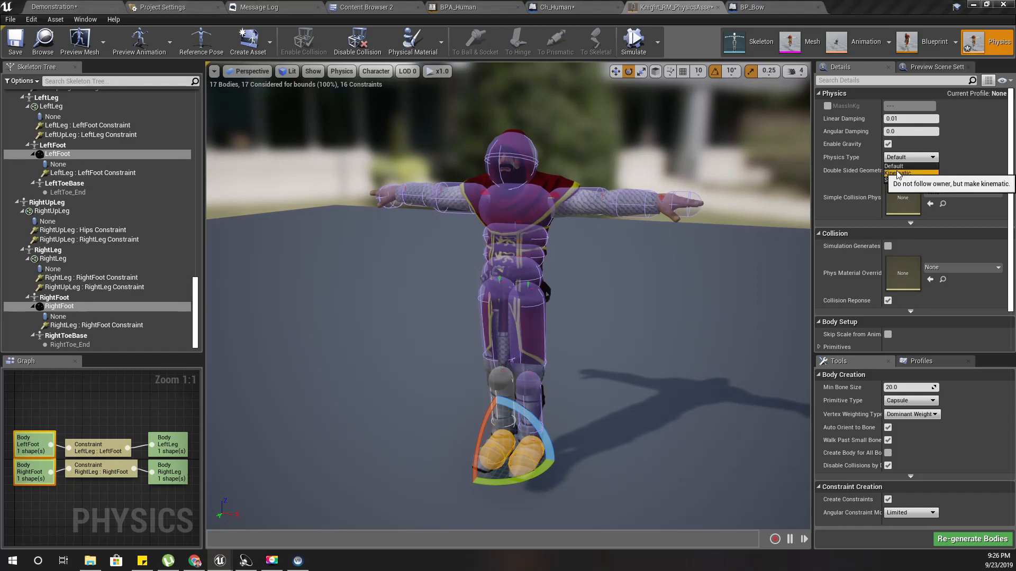
{"action": "mouse_move", "coordinate": [612, 369]}
{"action": "right_mouse_down"}
{"action": "mouse_move", "coordinate": [656, 370]}
{"action": "mouse_move", "coordinate": [613, 369]}
{"action": "right_mouse_up"}
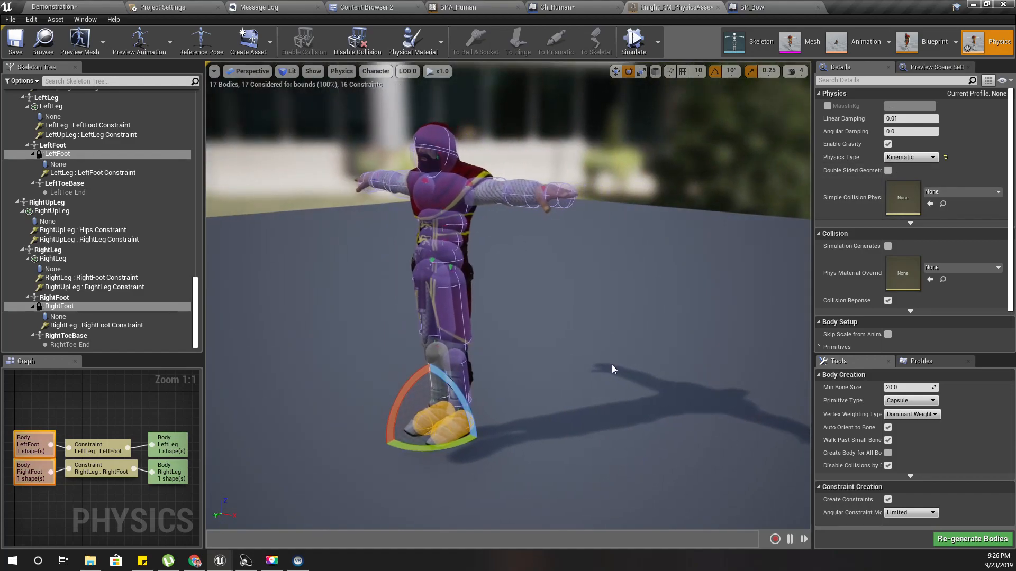
- Choose Hanging_Idle as the knight's preview animation and run the physics simulation on the hanging pose
{"action": "left_click", "coordinate": [431, 260]}
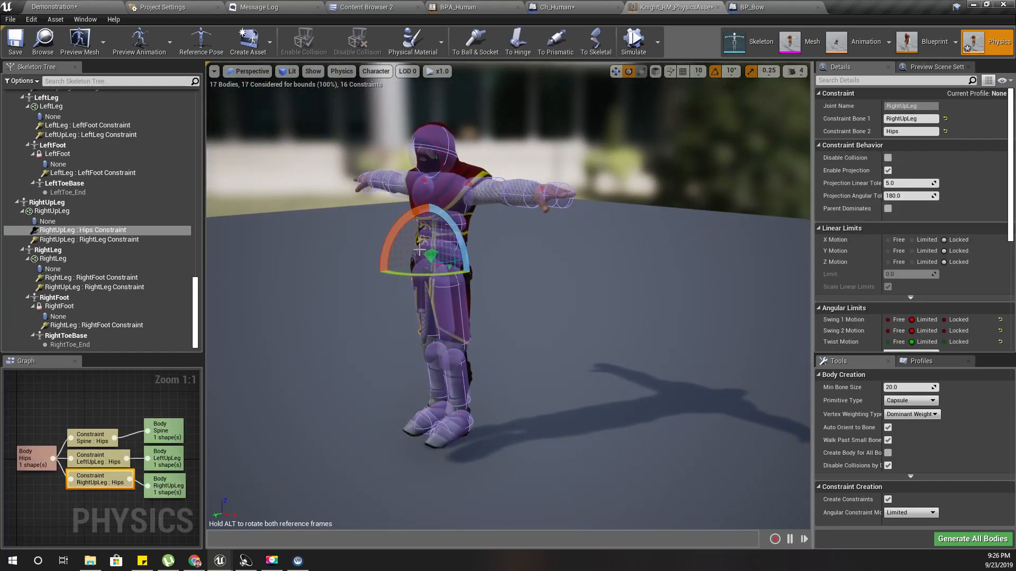
{"action": "left_click", "coordinate": [420, 250]}
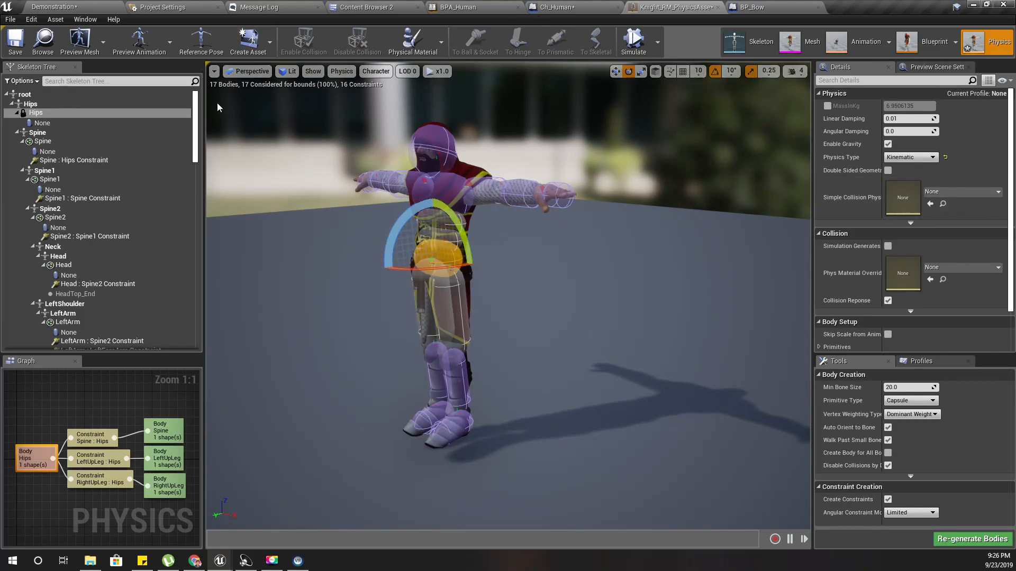
{"action": "left_click", "coordinate": [161, 50]}
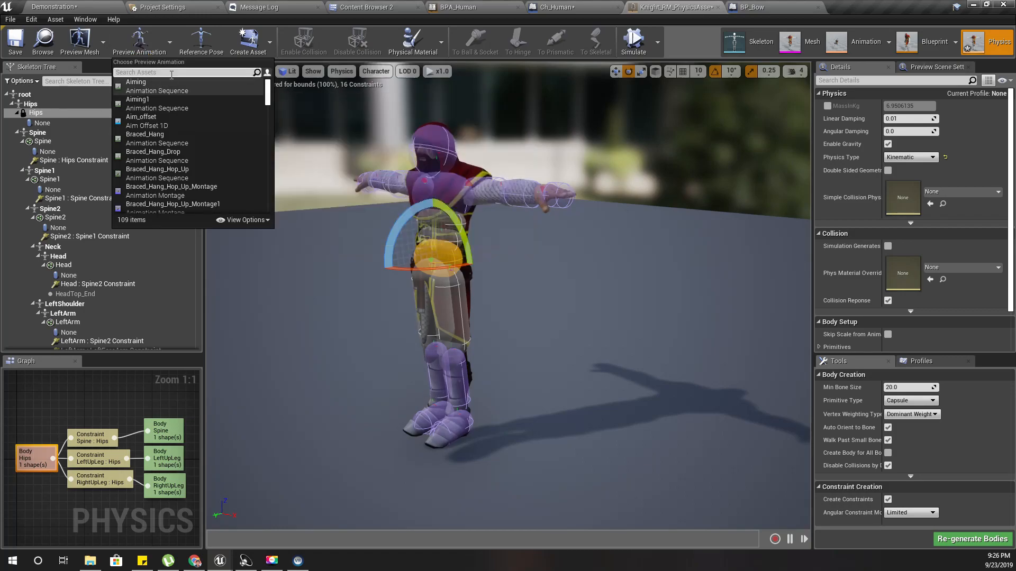
{"action": "type", "text": "hangi"}
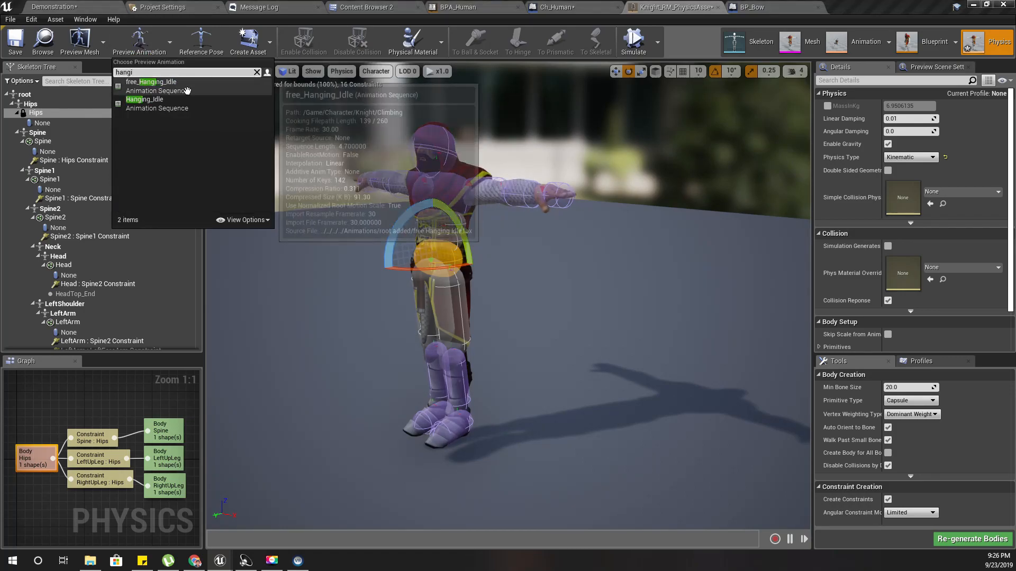
{"action": "left_click", "coordinate": [145, 100]}
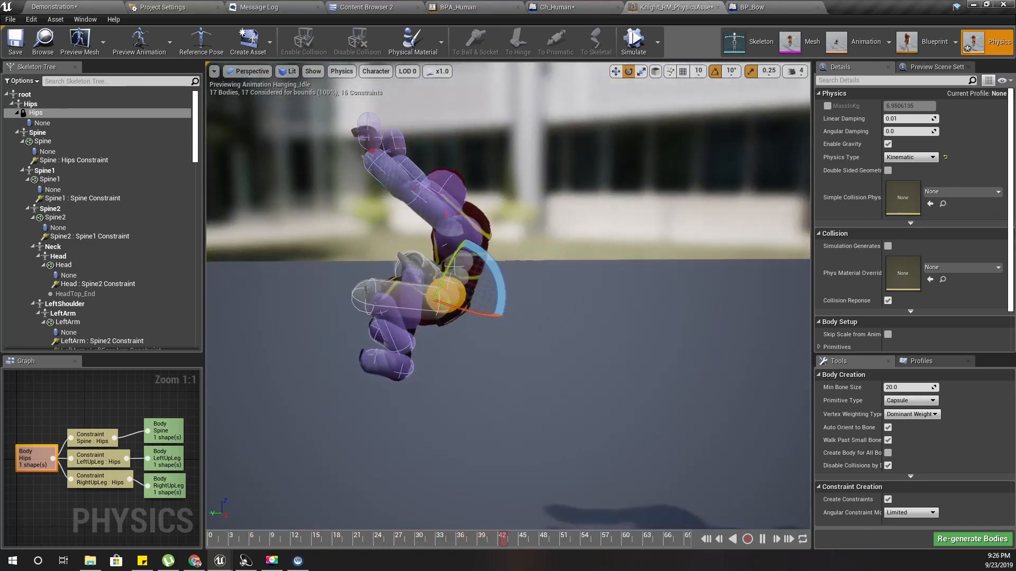
{"action": "left_click", "coordinate": [634, 42]}
{"action": "right_click_drag", "start_coordinate": [405, 413], "coordinate": [347, 394]}
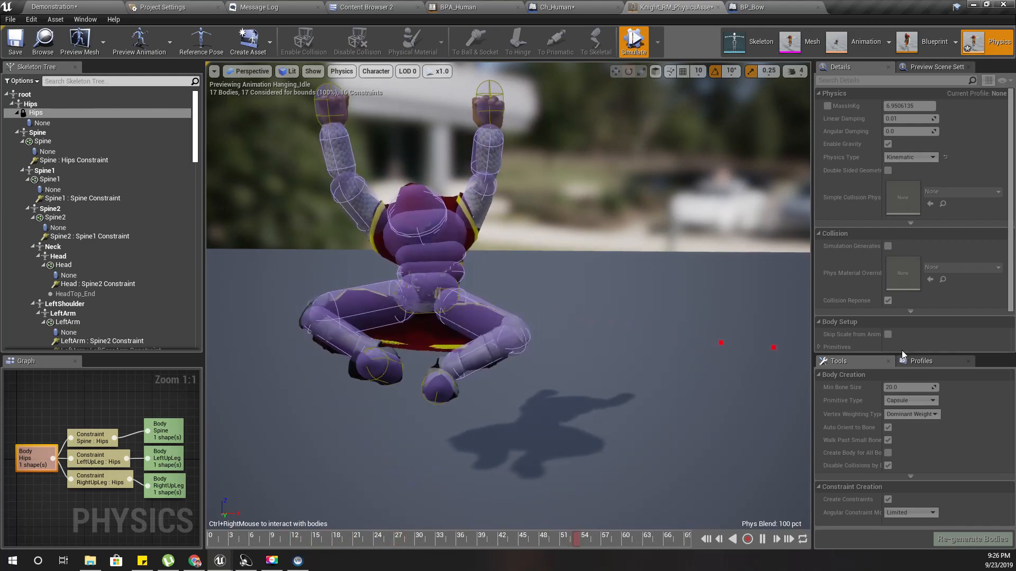
- Pull the simulated knight's legs and hips sideways from several angles to test the hanging ragdoll, and stop the simulation
{"action": "right_click_drag", "start_coordinate": [506, 339], "coordinate": [364, 295]}
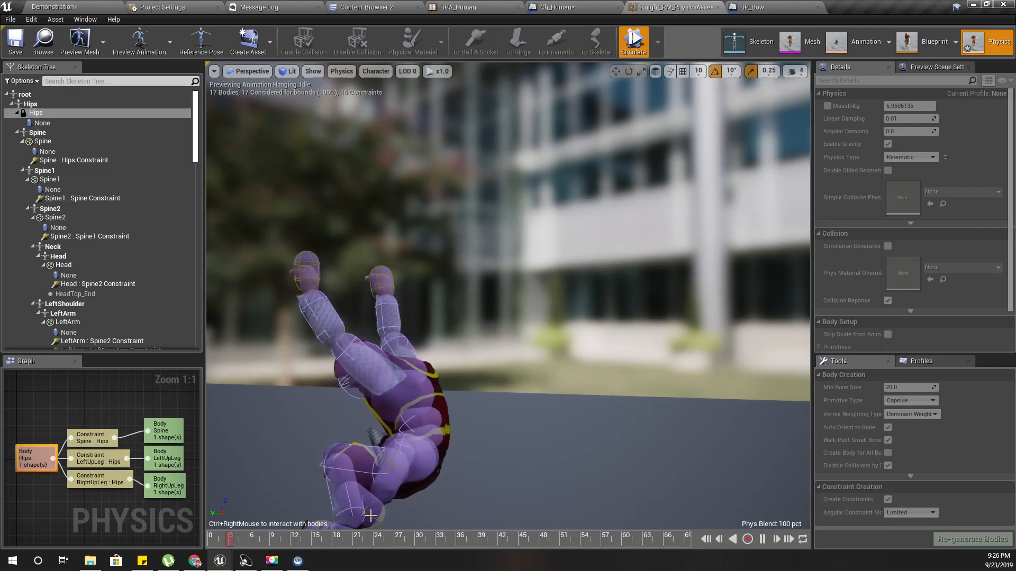
{"action": "right_click_drag", "start_coordinate": [545, 404], "coordinate": [667, 418]}
{"action": "right_click_drag", "start_coordinate": [461, 370], "coordinate": [664, 382], "text": "ctrl"}
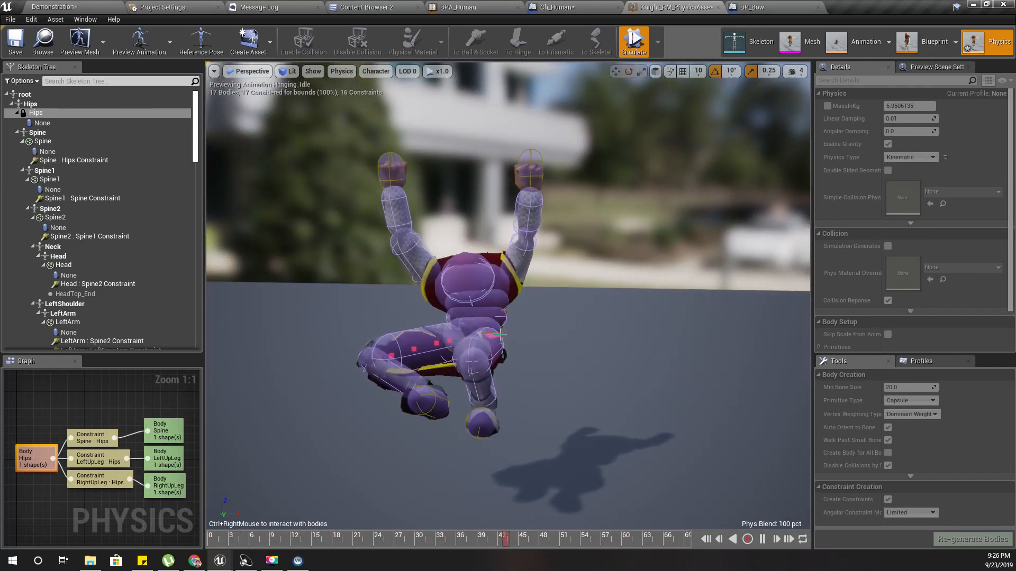
{"action": "key", "text": "F12"}
{"action": "right_click_drag", "start_coordinate": [436, 360], "coordinate": [445, 405]}
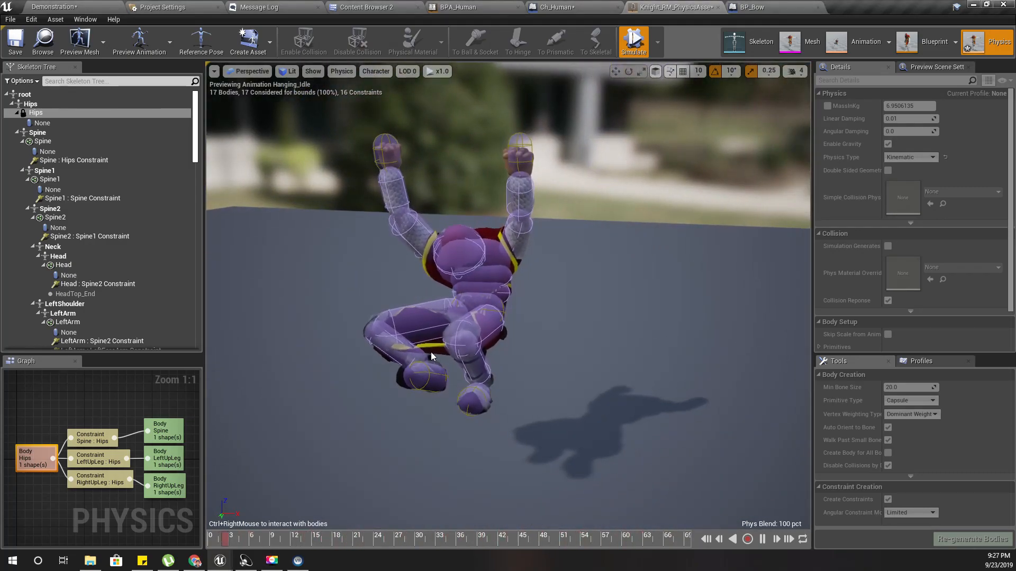
{"action": "right_click_drag", "start_coordinate": [405, 334], "coordinate": [625, 341], "text": "ctrl"}
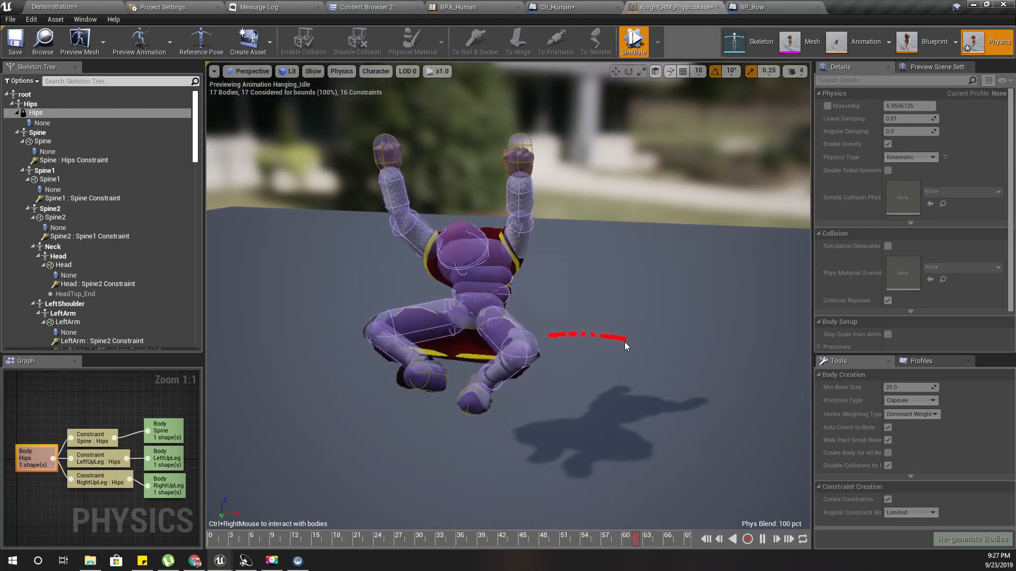
{"action": "right_click_drag", "start_coordinate": [471, 336], "coordinate": [537, 320], "text": "ctrl"}
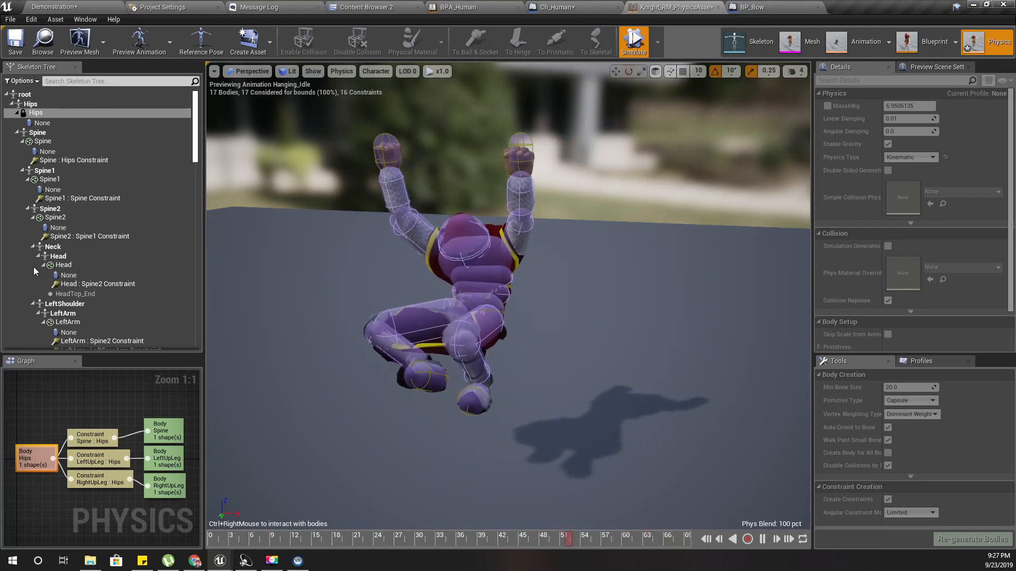
{"action": "left_click", "coordinate": [635, 42]}
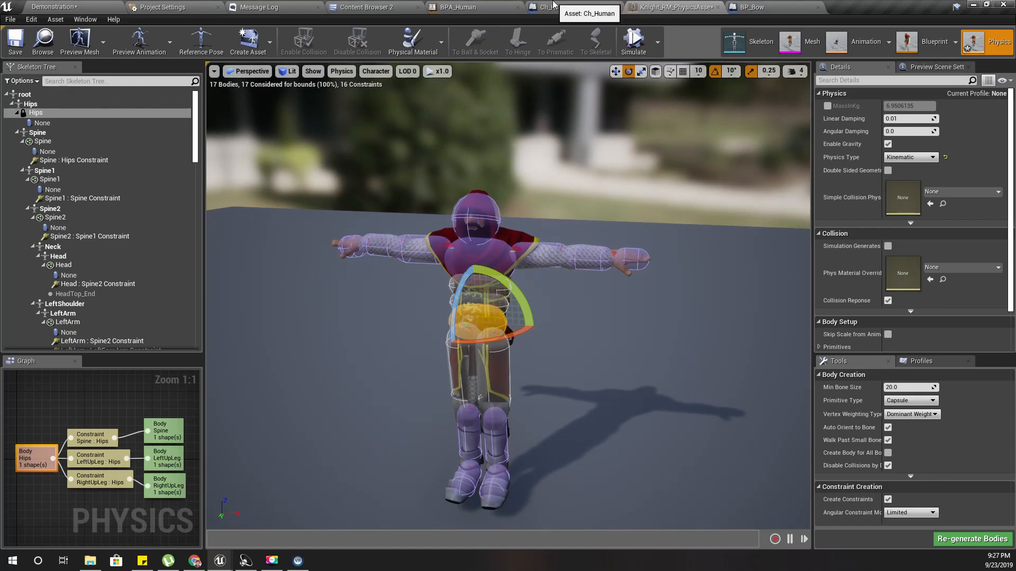
- In Ch_Human's Event Graph, move the Event BeginPlay node away from the Animbp SET node to make room between them
{"action": "left_click", "coordinate": [553, 6]}
{"action": "scroll", "coordinate": [564, 239], "scroll_direction": "down", "scroll_amount": 5}
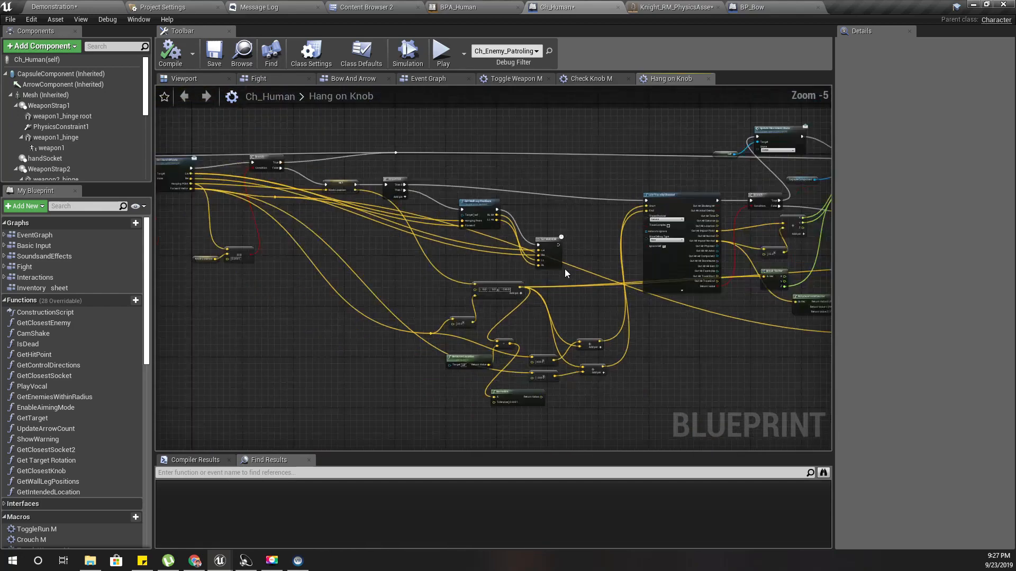
{"action": "right_click_drag", "start_coordinate": [347, 270], "coordinate": [561, 310]}
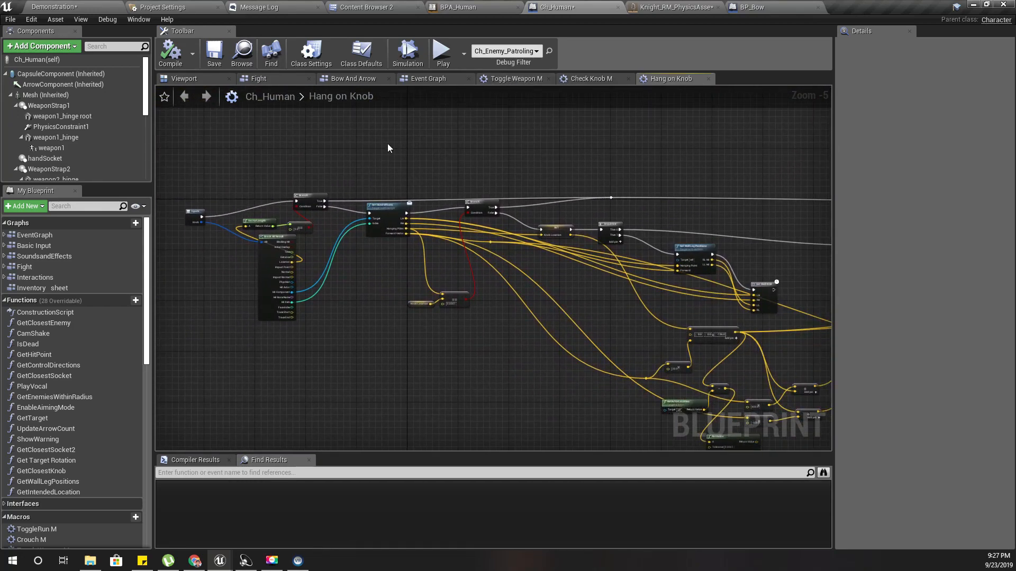
{"action": "left_click", "coordinate": [417, 81]}
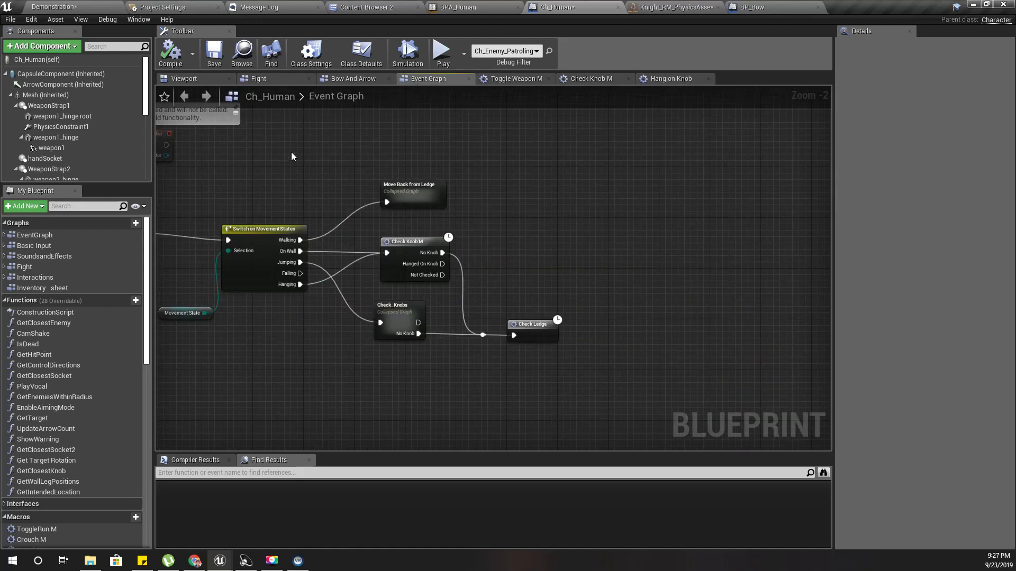
{"action": "right_click_drag", "start_coordinate": [540, 249], "coordinate": [586, 264]}
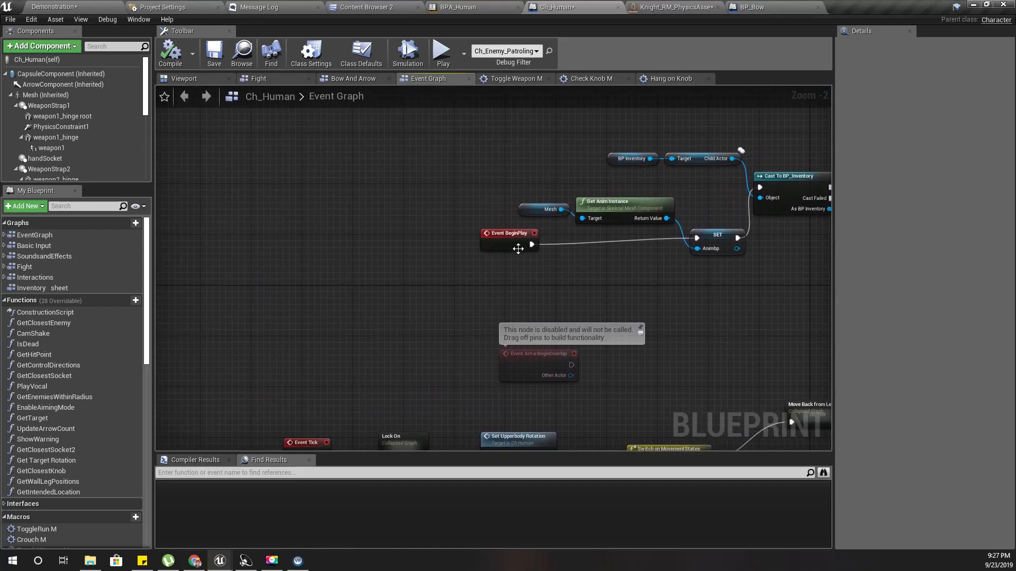
{"action": "left_click_drag", "start_coordinate": [491, 245], "coordinate": [312, 245]}
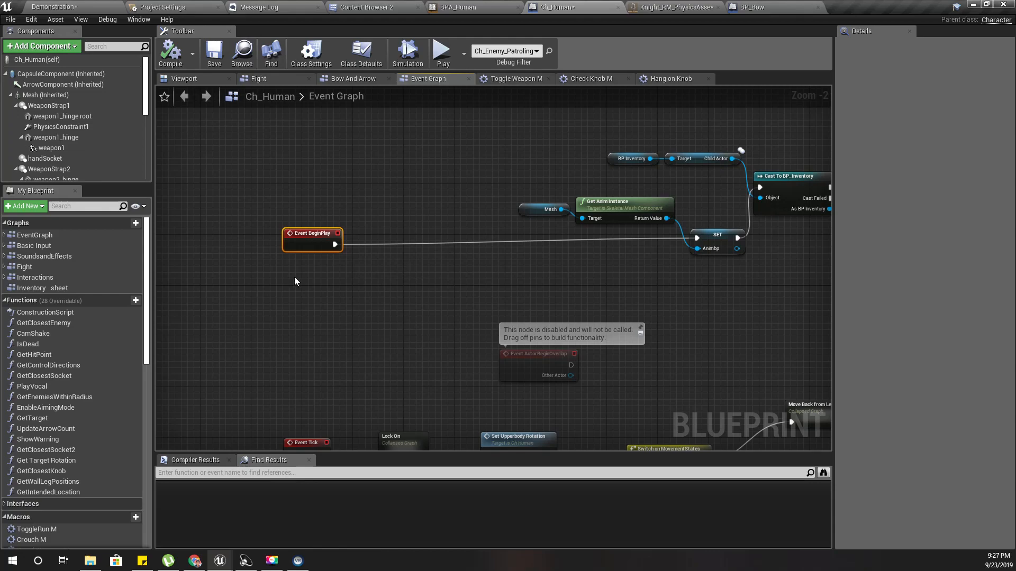
{"action": "scroll", "coordinate": [302, 268], "scroll_direction": "up", "scroll_amount": 2}
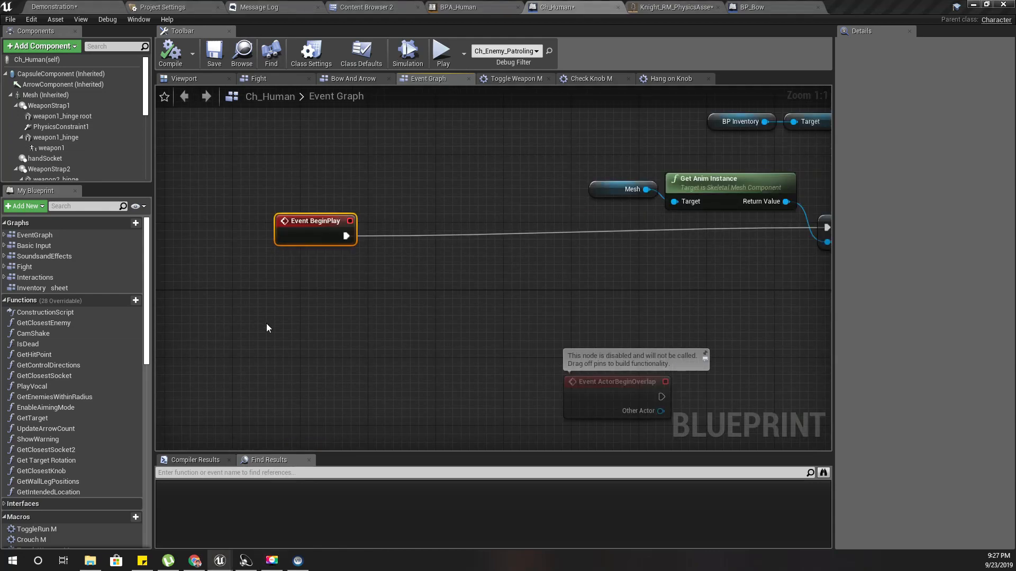
- Save Knight_RM_PhysicsAsset and return to the Ch_Human Event Graph
{"action": "left_click", "coordinate": [675, 7]}
{"action": "left_click", "coordinate": [14, 42]}
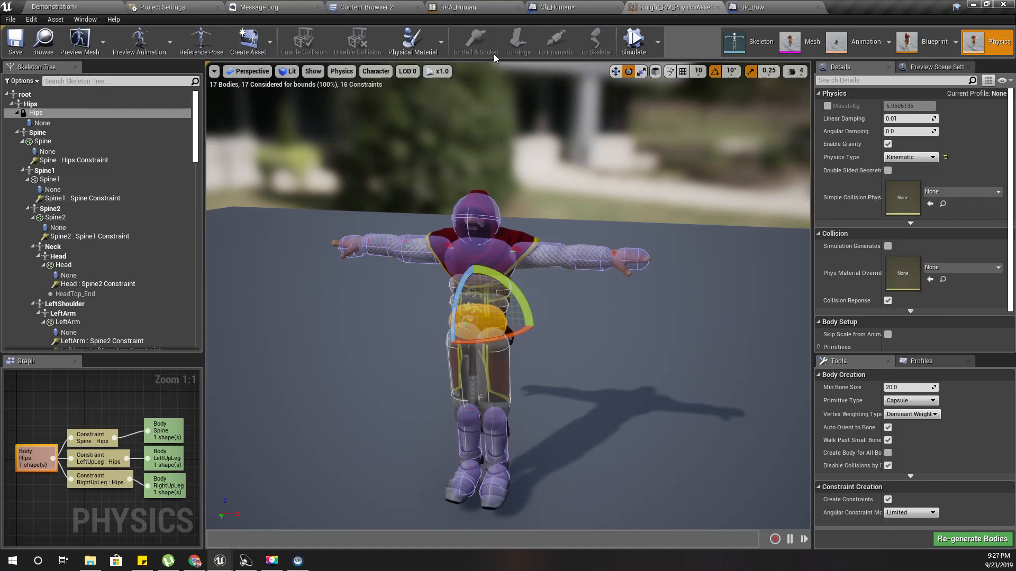
{"action": "left_click", "coordinate": [556, 6]}
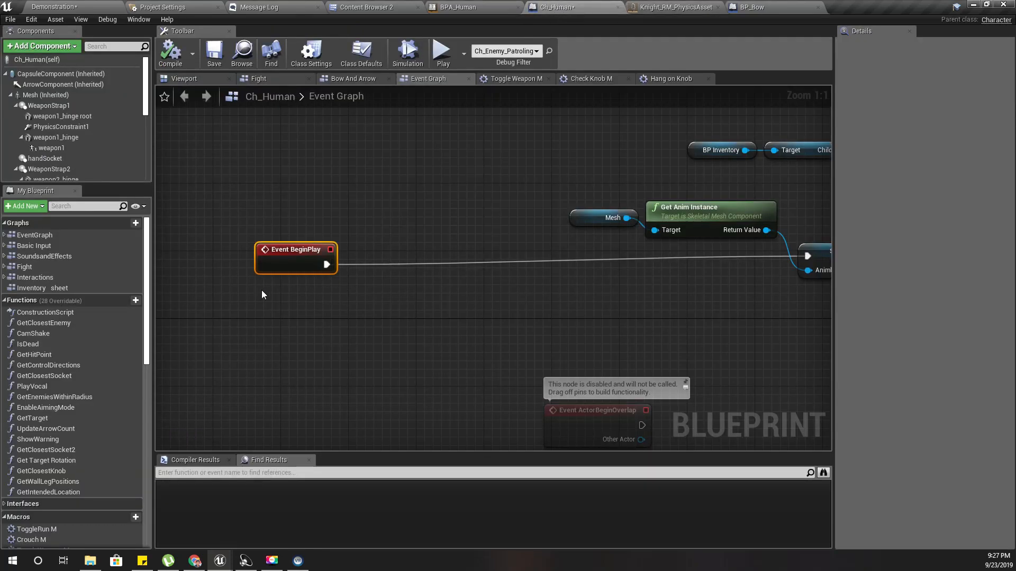
- Insert a Set Simulate Physics node targeting Mesh between Event BeginPlay and the Animbp SET node, with Simulate enabled
{"action": "left_click_drag", "start_coordinate": [42, 97], "coordinate": [369, 316]}
{"action": "type", "text": "set simul"}
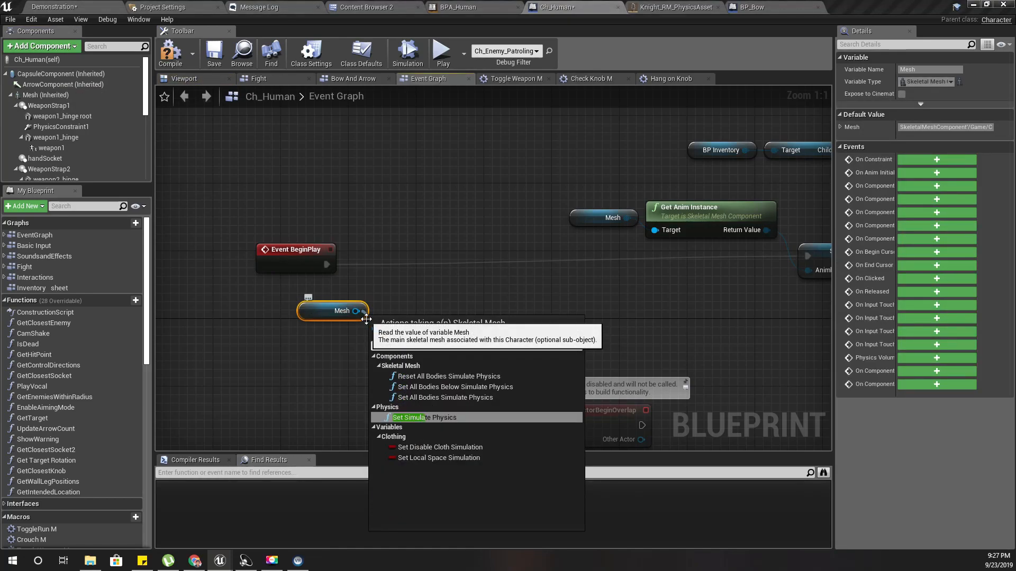
{"action": "key", "text": "Return"}
{"action": "left_click_drag", "start_coordinate": [423, 330], "coordinate": [328, 264]}
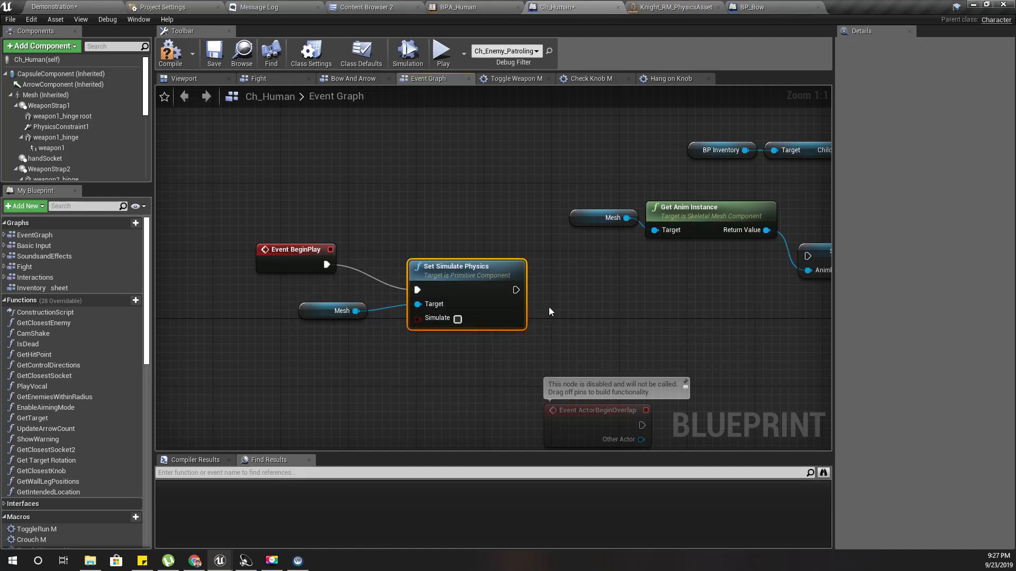
{"action": "left_click_drag", "start_coordinate": [515, 290], "coordinate": [743, 264]}
{"action": "left_click_drag", "start_coordinate": [806, 256], "coordinate": [807, 256]}
{"action": "left_click", "coordinate": [457, 319]}
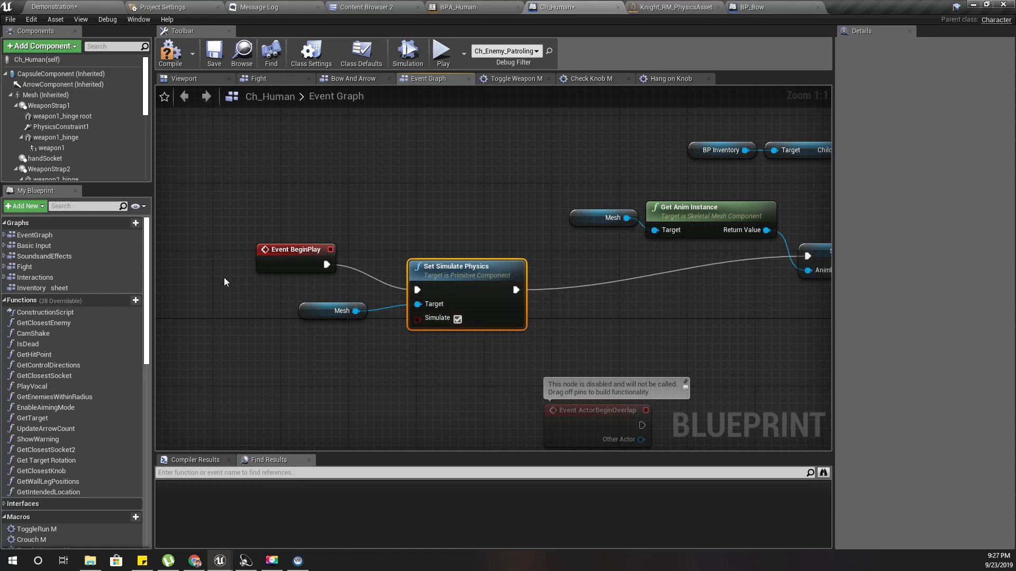
- Set the inherited Mesh component's Collision Enabled option to Collision Enabled (Query and Physics)
{"action": "left_click", "coordinate": [314, 318]}
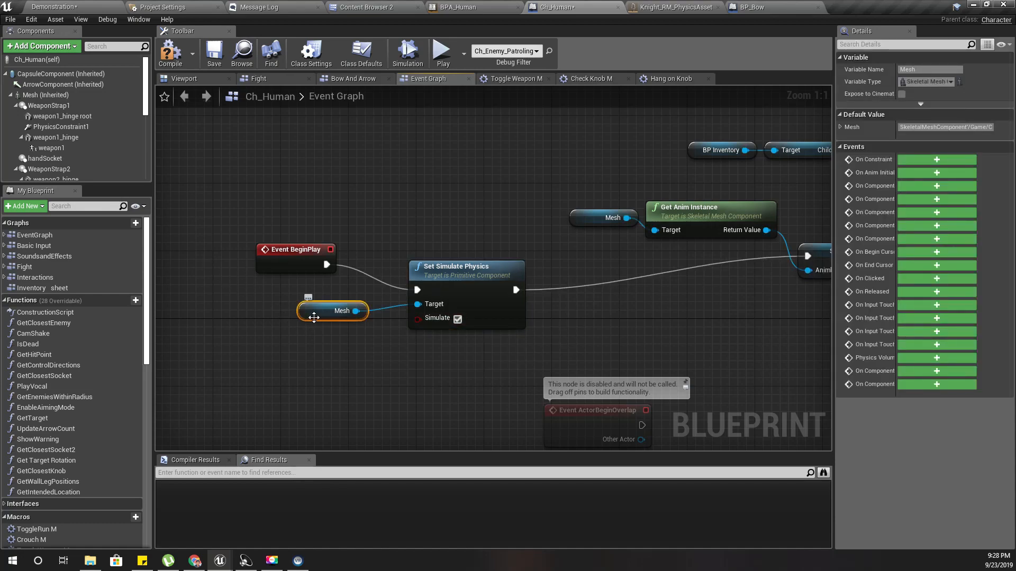
{"action": "left_click", "coordinate": [46, 96]}
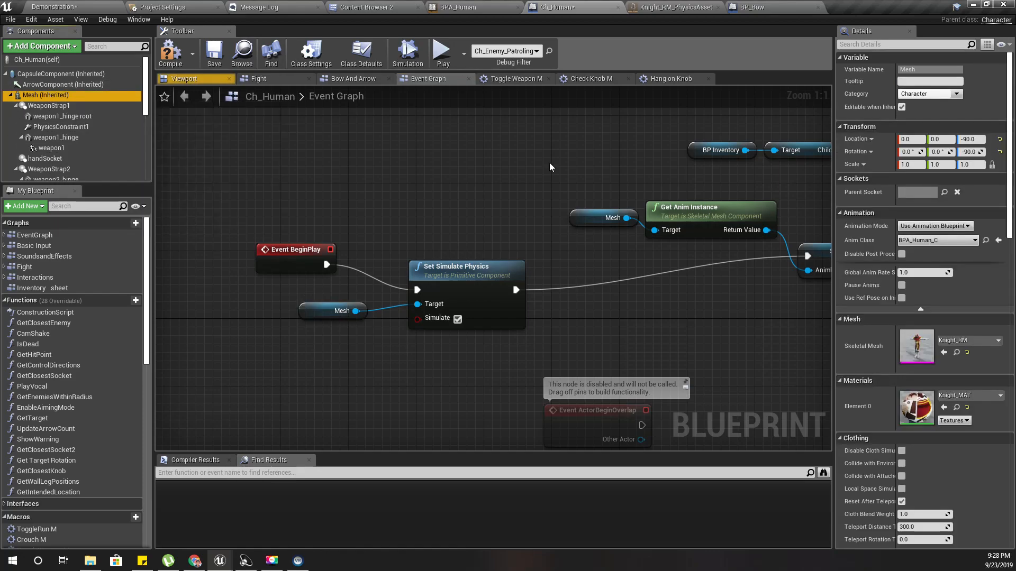
{"action": "scroll", "coordinate": [944, 277], "scroll_direction": "down", "scroll_amount": 10}
{"action": "scroll", "coordinate": [944, 277], "scroll_direction": "down", "scroll_amount": 4}
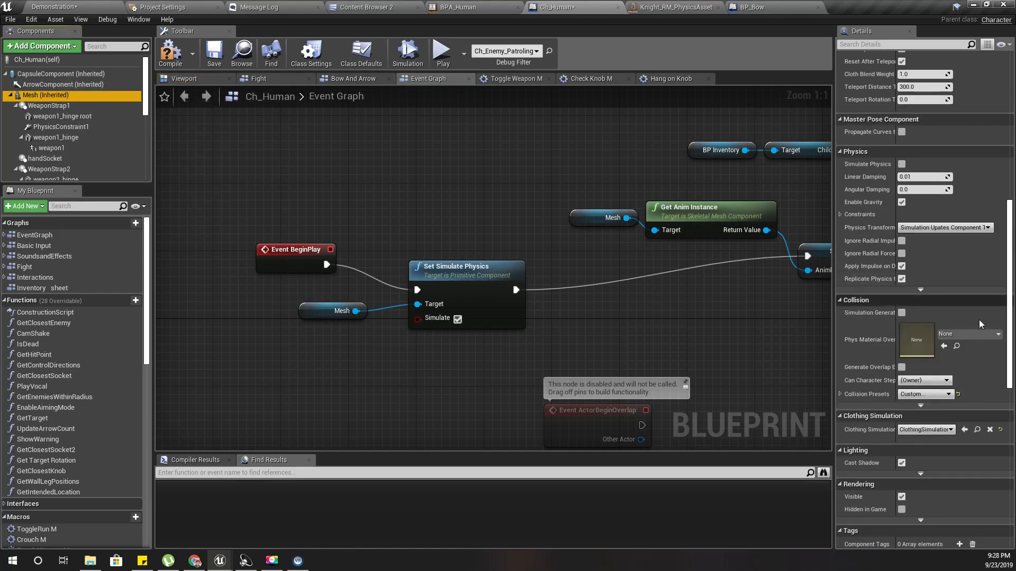
{"action": "left_click", "coordinate": [841, 395]}
{"action": "scroll", "coordinate": [964, 314], "scroll_direction": "down", "scroll_amount": 3}
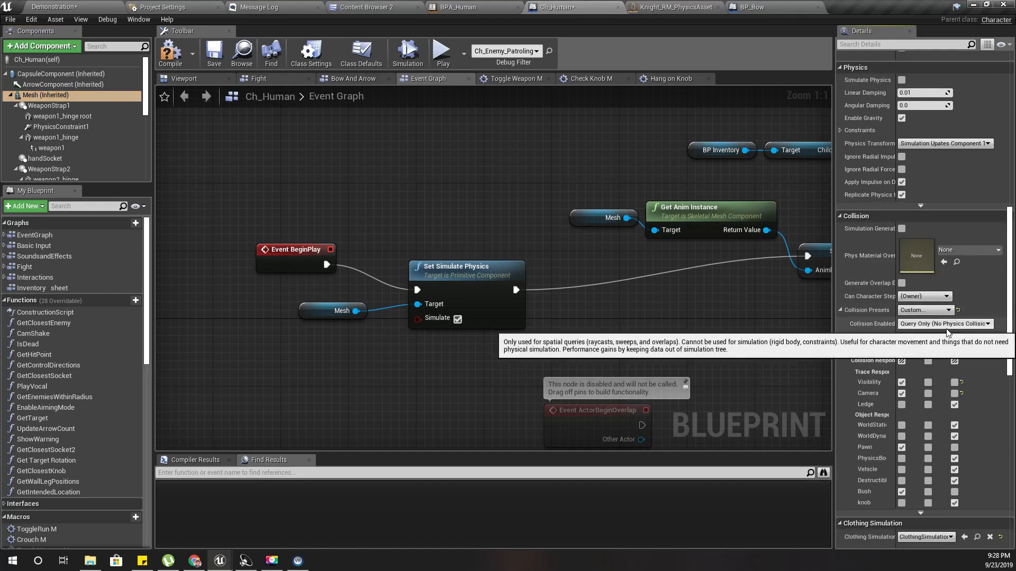
{"action": "scroll", "coordinate": [932, 296], "scroll_direction": "down", "scroll_amount": 2}
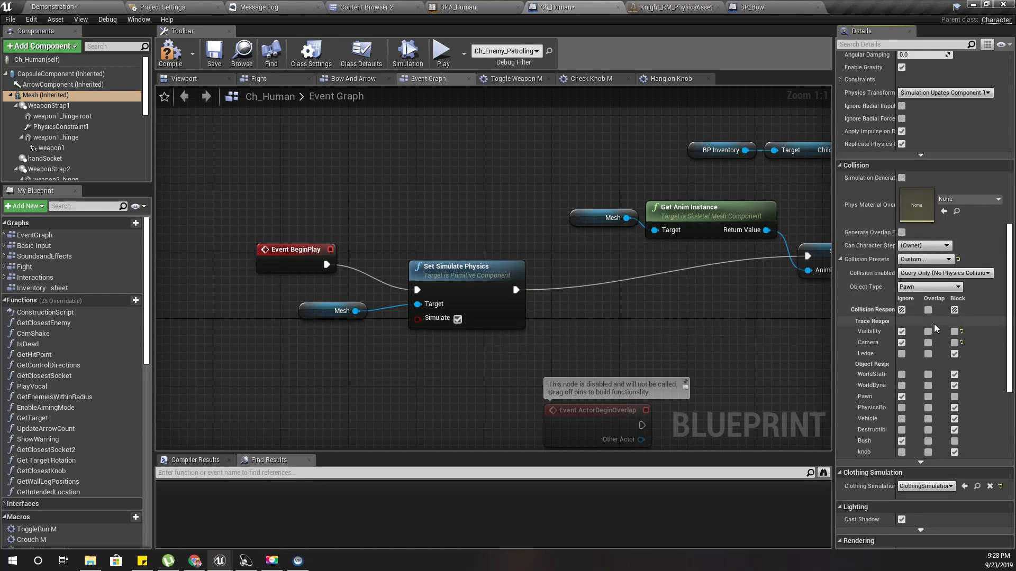
{"action": "left_click", "coordinate": [916, 276]}
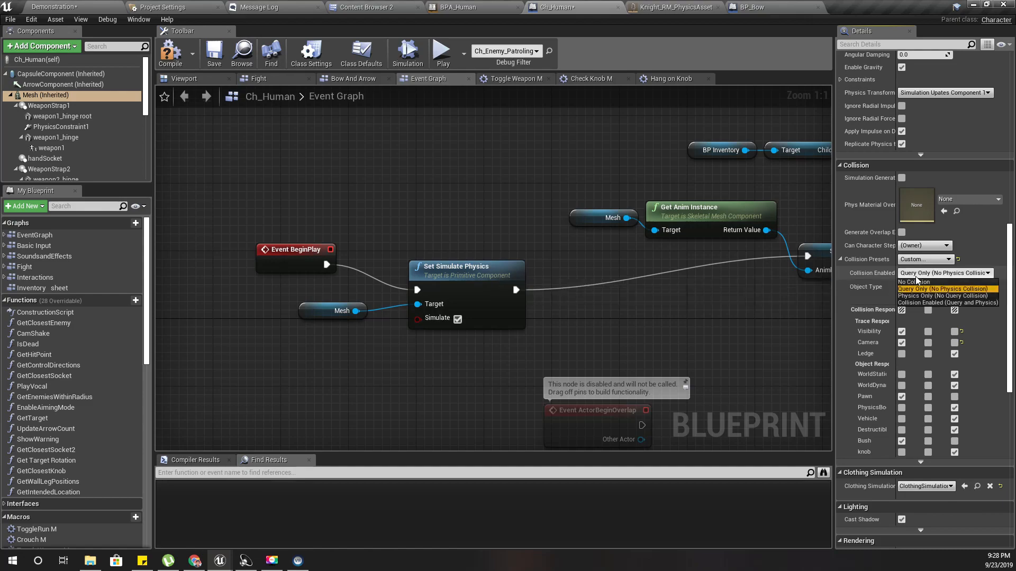
{"action": "left_click", "coordinate": [969, 303]}
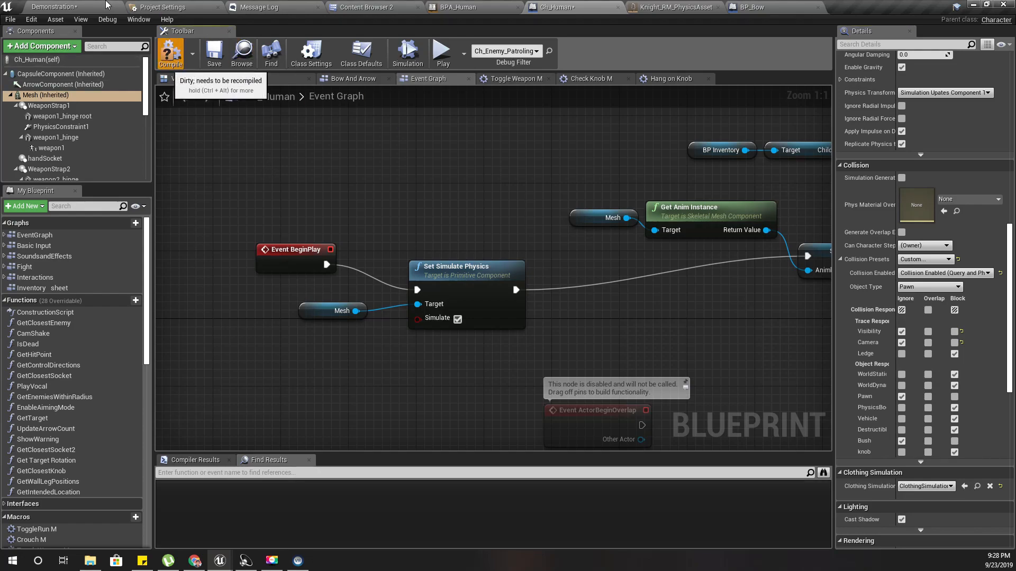
- View the knight hanging on the round tower in the Demonstration level with a full-screen viewport
{"action": "left_click", "coordinate": [65, 7]}
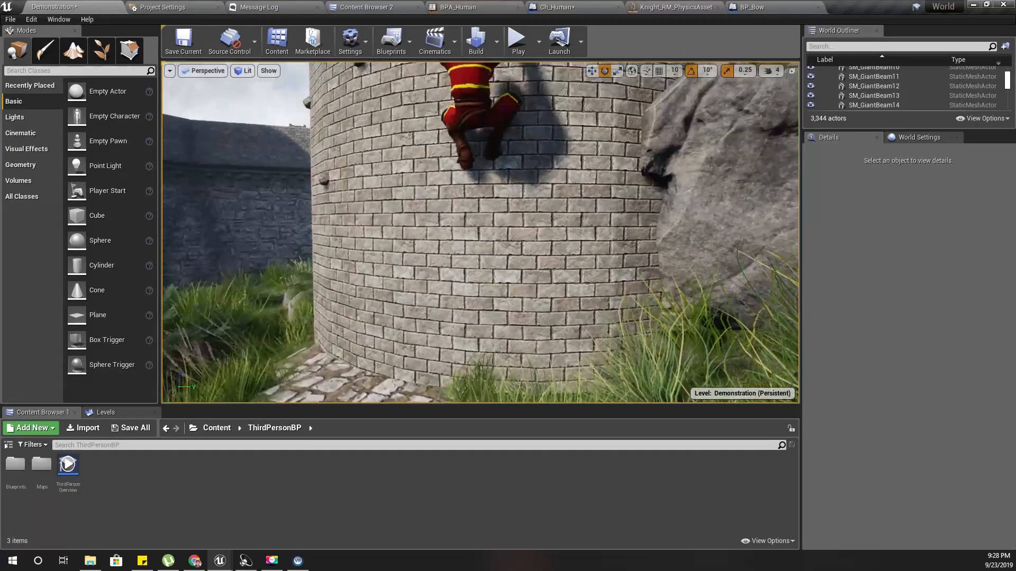
{"action": "right_click_drag", "start_coordinate": [369, 212], "coordinate": [385, 199]}
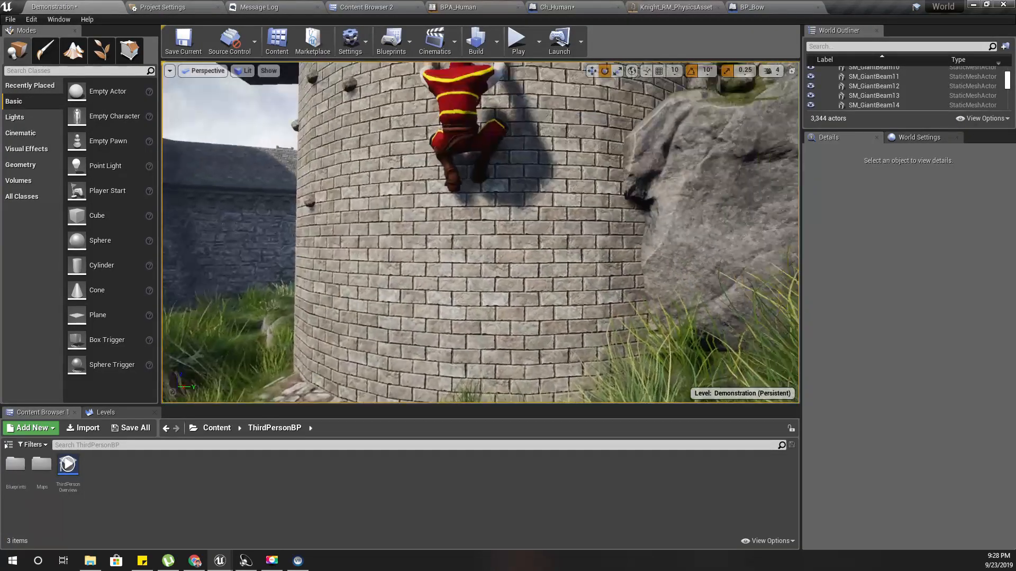
{"action": "scroll", "coordinate": [369, 211], "scroll_direction": "down", "scroll_amount": 3}
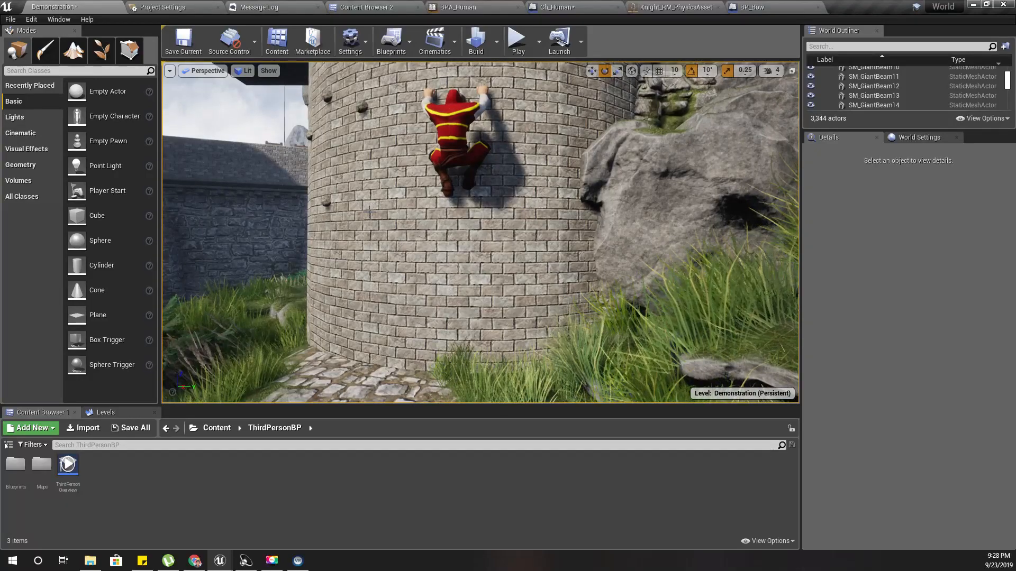
{"action": "key", "text": "F11"}
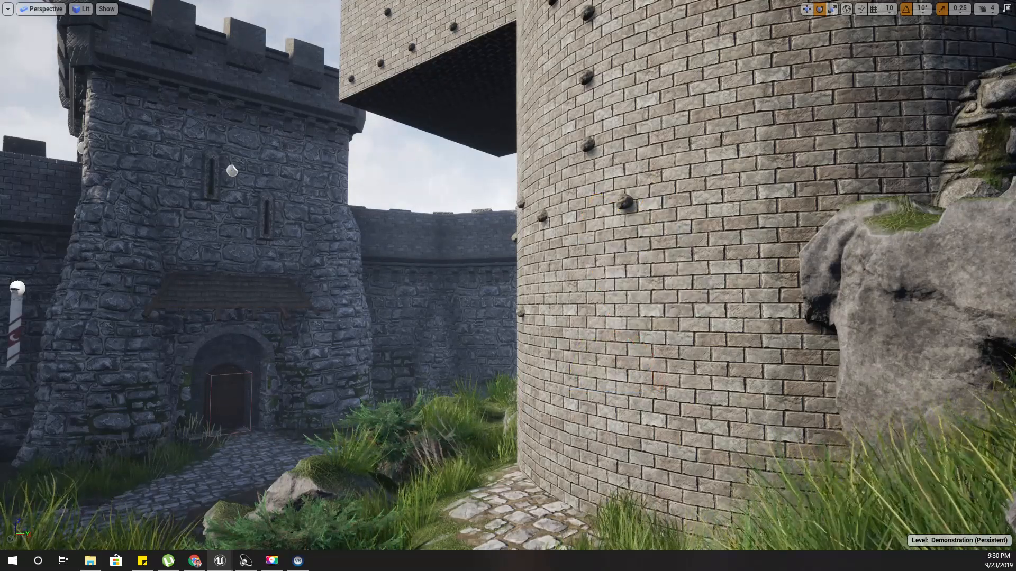
- Undo the removal of the Hanging_Idle knight from the tower wall and leave the full-screen viewport
{"action": "right_click_drag", "start_coordinate": [508, 286], "coordinate": [614, 413]}
{"action": "key", "text": "ctrl+z"}
{"action": "right_click_drag", "start_coordinate": [508, 286], "coordinate": [572, 207]}
{"action": "right_click_drag", "start_coordinate": [569, 257], "coordinate": [435, 231]}
{"action": "key", "text": "F11"}
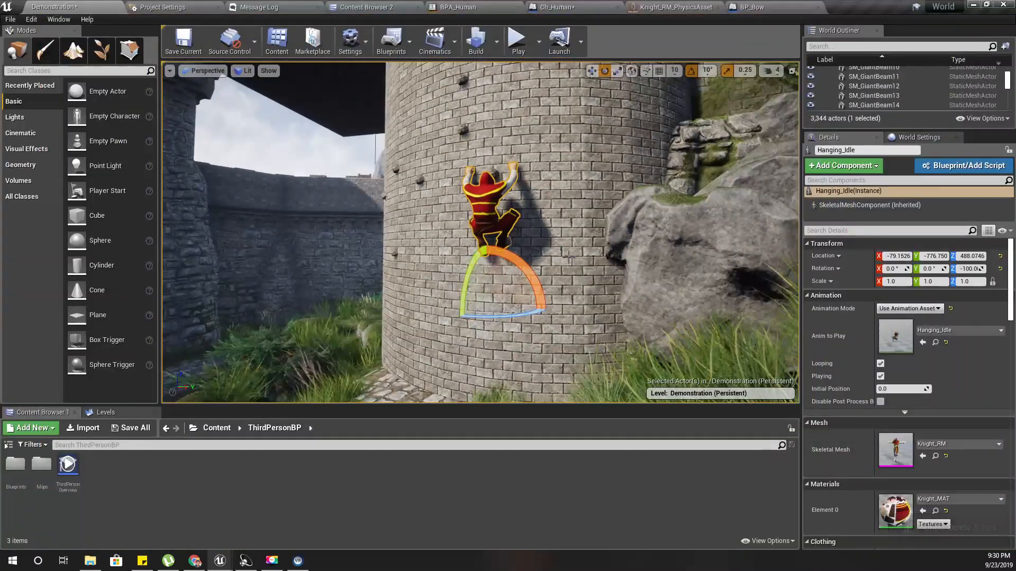
- In Knight_RM_PhysicsAsset, examine the knight's physics bodies from behind and close up around the right arm
{"action": "left_click", "coordinate": [669, 7]}
{"action": "right_click_drag", "start_coordinate": [508, 296], "coordinate": [455, 291]}
{"action": "key", "text": "d"}
{"action": "key", "text": "w"}
{"action": "key", "text": "a"}
{"action": "key", "text": "d"}
{"action": "key", "text": "w"}
{"action": "key", "text": "q"}
{"action": "key", "text": "s"}
{"action": "key", "text": "e"}
{"action": "key", "text": "a"}
{"action": "right_click_drag", "start_coordinate": [624, 316], "coordinate": [572, 316]}
{"action": "key", "text": "d"}
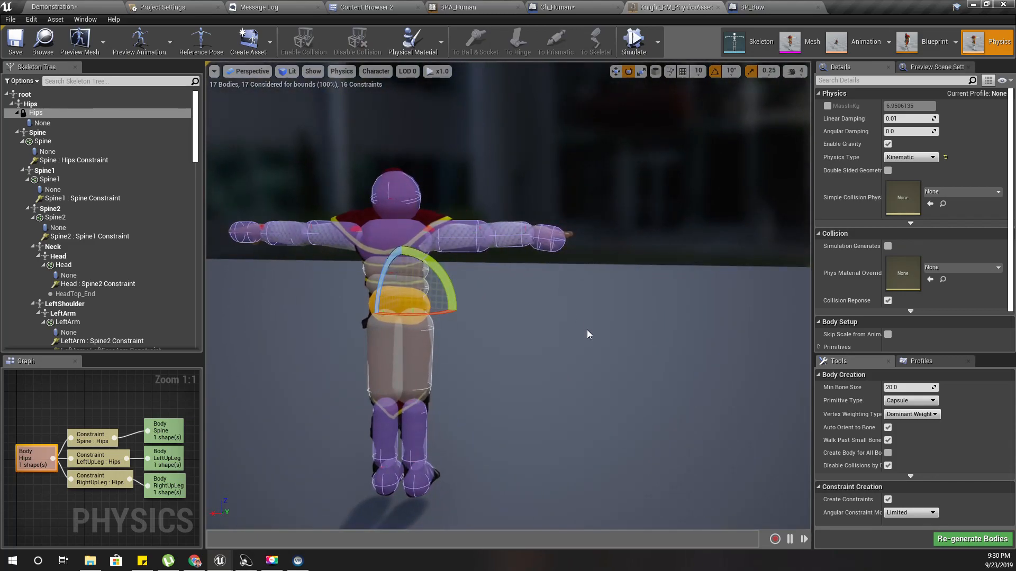
{"action": "key", "text": "w"}
{"action": "right_click_drag", "start_coordinate": [462, 273], "coordinate": [455, 261]}
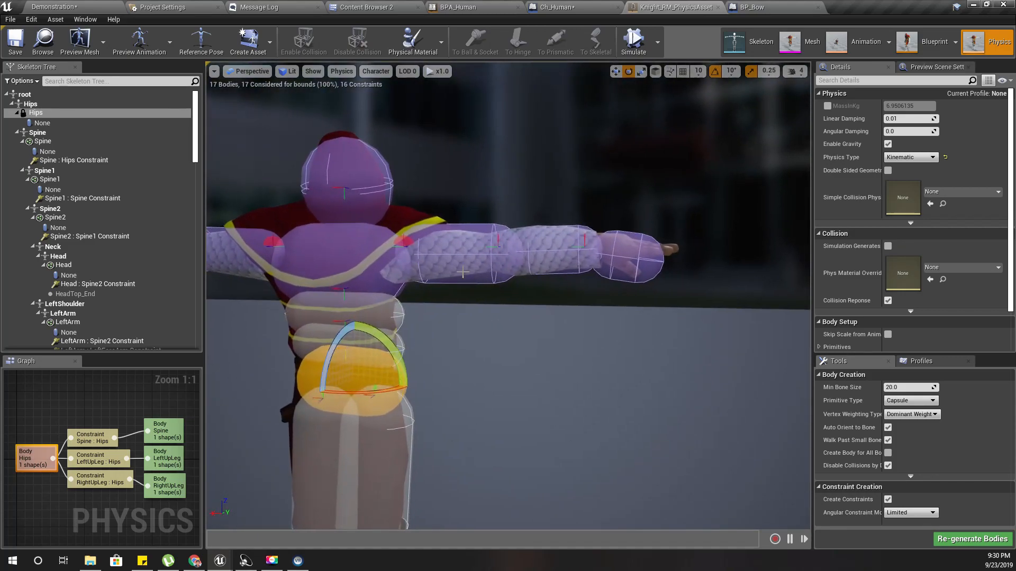
- Inspect the RightArm, RightForeArm and RightHand bodies one after another, and view the whole figure from behind
{"action": "left_click", "coordinate": [463, 273]}
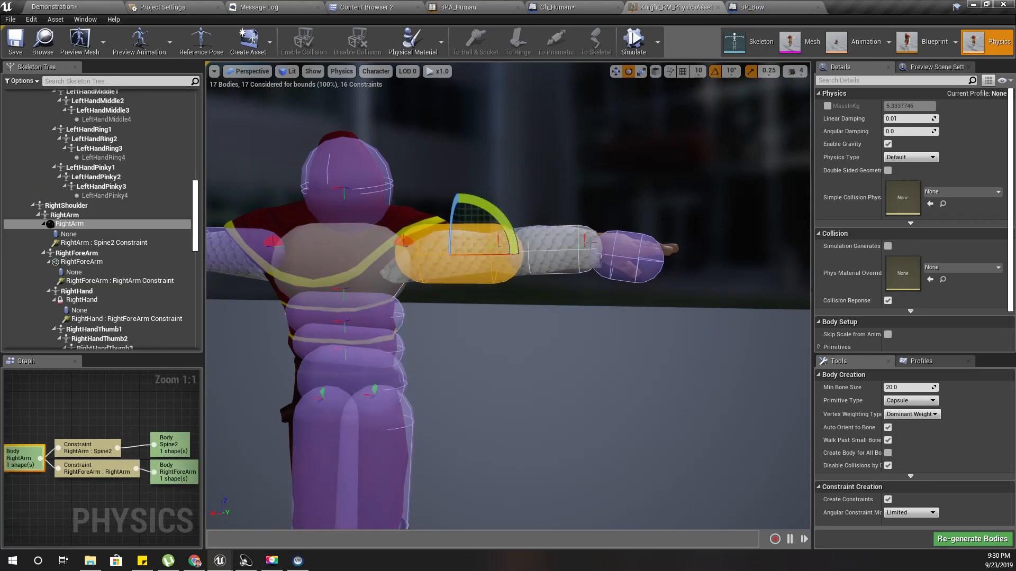
{"action": "left_click", "coordinate": [582, 242]}
{"action": "left_click", "coordinate": [573, 260]}
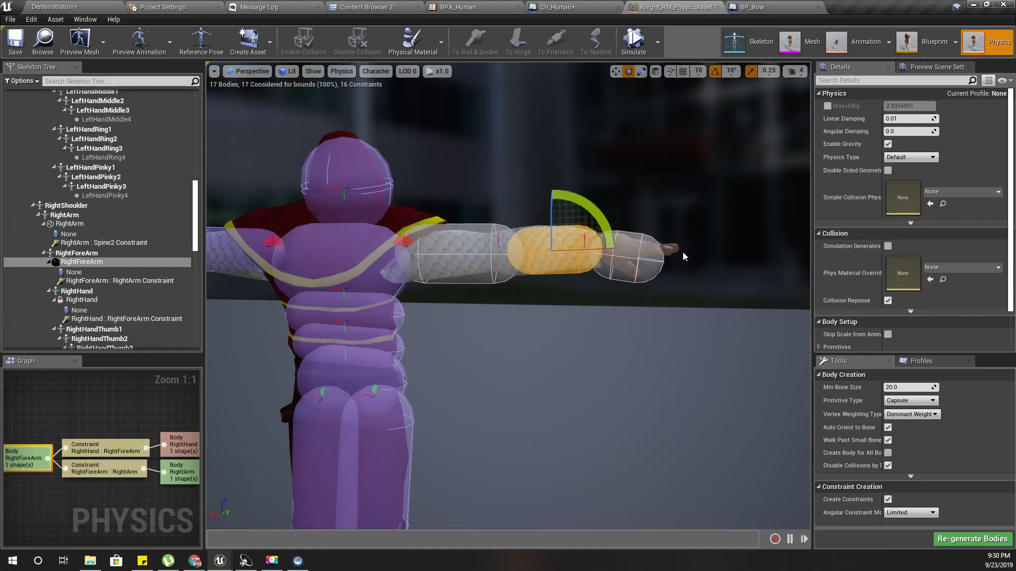
{"action": "left_click", "coordinate": [650, 258]}
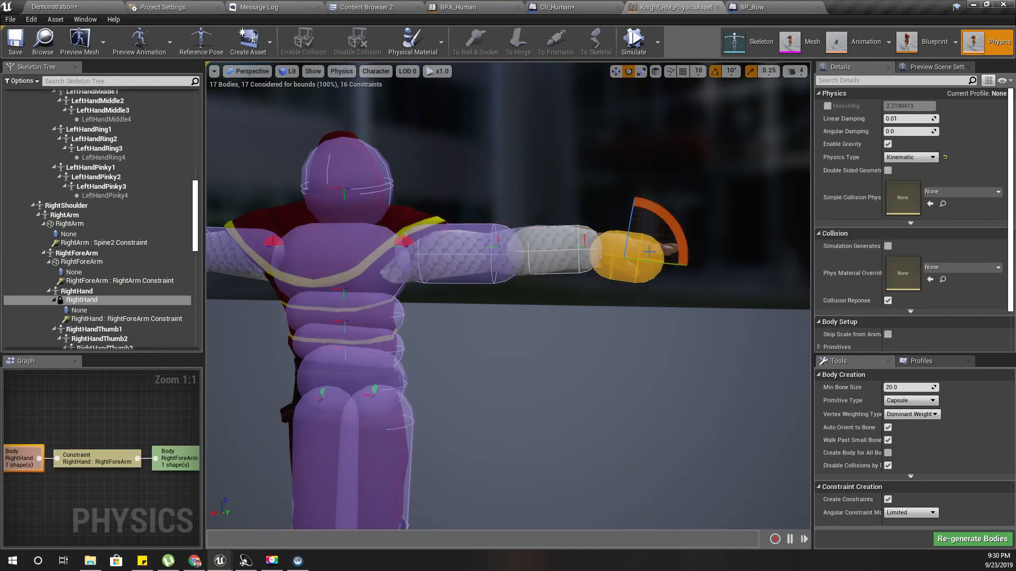
{"action": "left_click", "coordinate": [662, 41]}
{"action": "left_click_drag", "start_coordinate": [615, 241], "coordinate": [615, 243]}
{"action": "right_click_drag", "start_coordinate": [614, 243], "coordinate": [625, 243]}
{"action": "key", "text": "a"}
{"action": "key", "text": "s"}
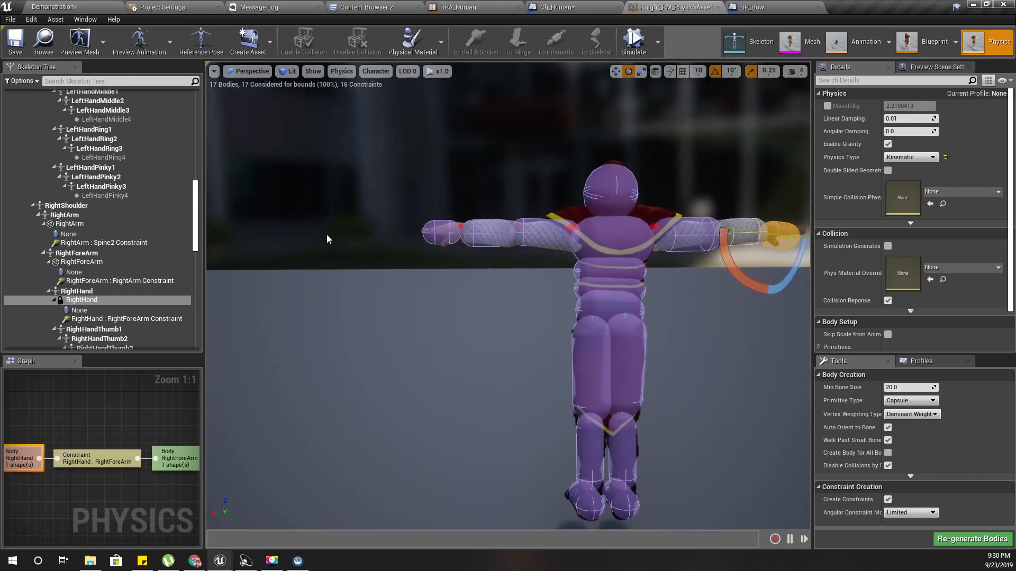
- Set the physics type of both hands, both feet and the hips bodies to Default
{"action": "left_click", "coordinate": [441, 234], "text": "ctrl"}
{"action": "left_click", "coordinate": [590, 500], "text": "ctrl"}
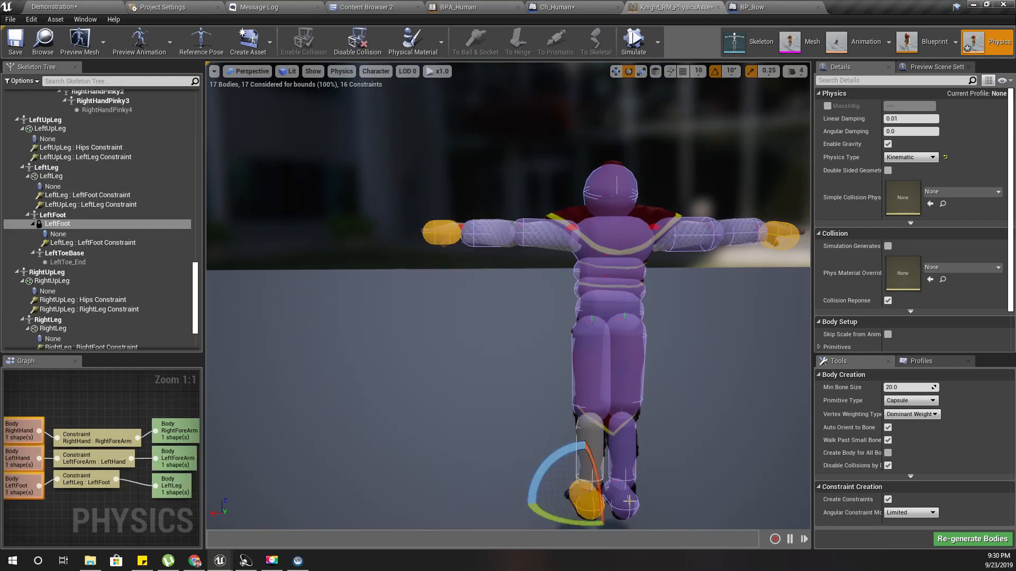
{"action": "left_click", "coordinate": [624, 501], "text": "ctrl"}
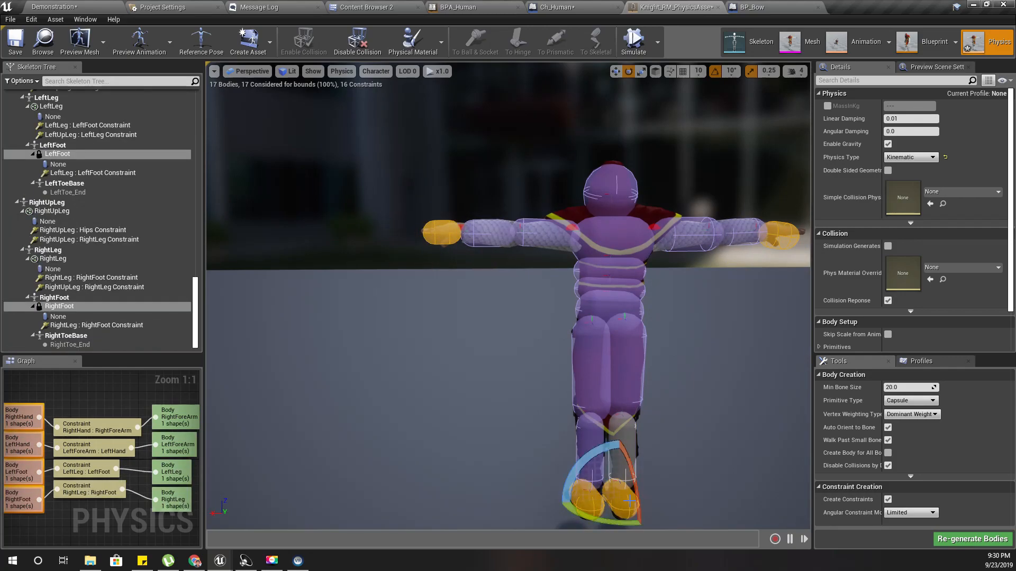
{"action": "left_click", "coordinate": [613, 315], "text": "ctrl"}
{"action": "left_click", "coordinate": [910, 158]}
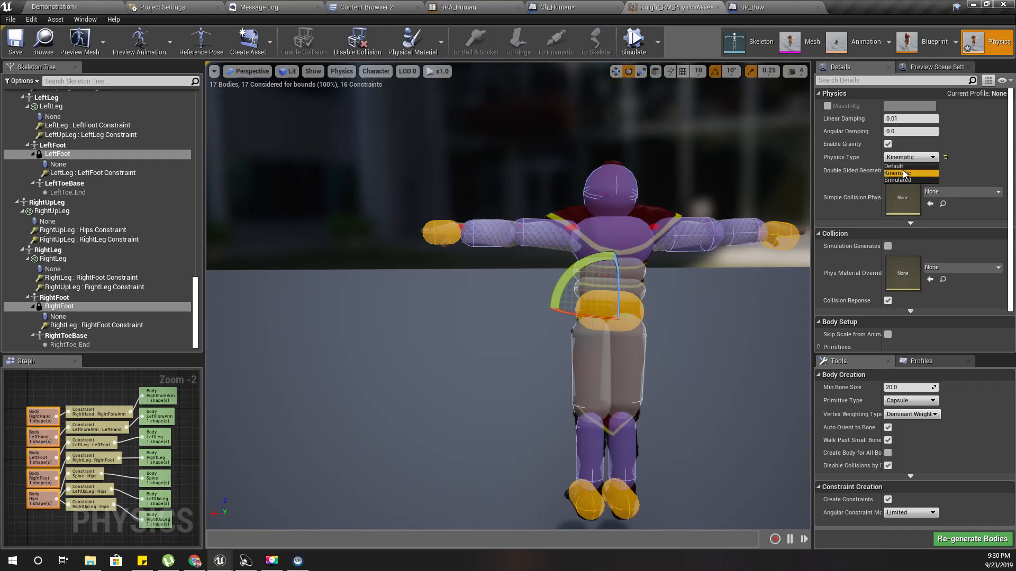
{"action": "left_click", "coordinate": [902, 167]}
- Select the knight's Head body and save all modified assets together with the Demonstration map
{"action": "key", "text": "d"}
{"action": "right_click_drag", "start_coordinate": [706, 309], "coordinate": [658, 290]}
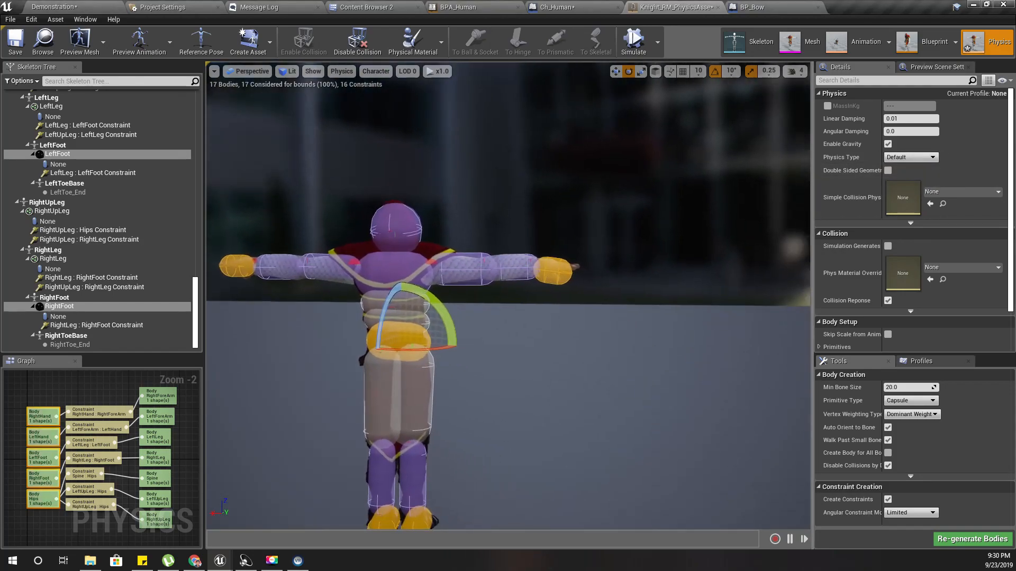
{"action": "key", "text": "w"}
{"action": "left_click", "coordinate": [349, 189]}
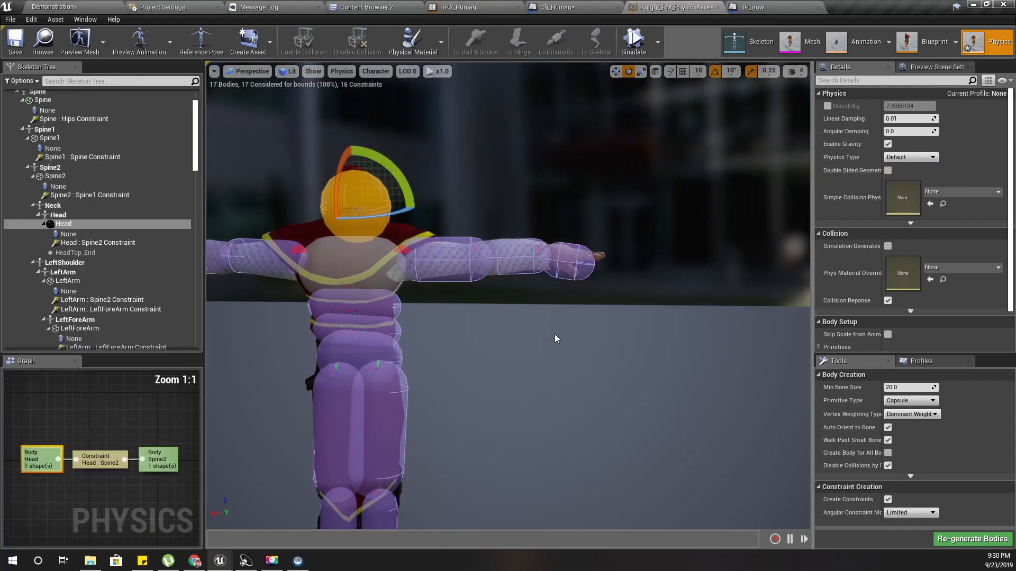
{"action": "key", "text": "ctrl+shift+s"}
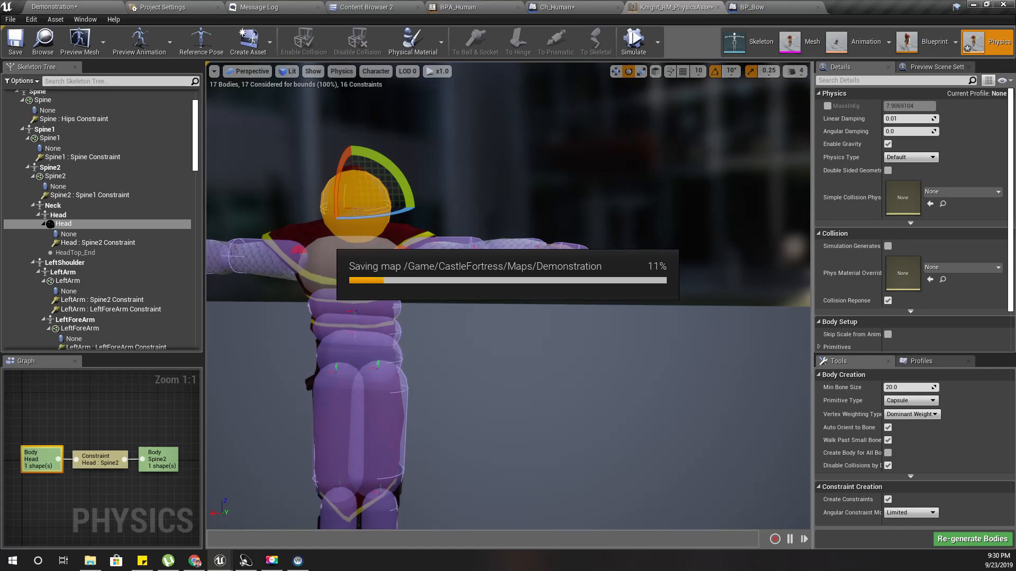
- Simulate only the RightHand body with Simulate Selected and pull the hand upward to test its movement
{"action": "left_click", "coordinate": [562, 258]}
{"action": "right_click_drag", "start_coordinate": [574, 305], "coordinate": [227, 306]}
{"action": "key", "text": "w"}
{"action": "key", "text": "d"}
{"action": "key", "text": "w"}
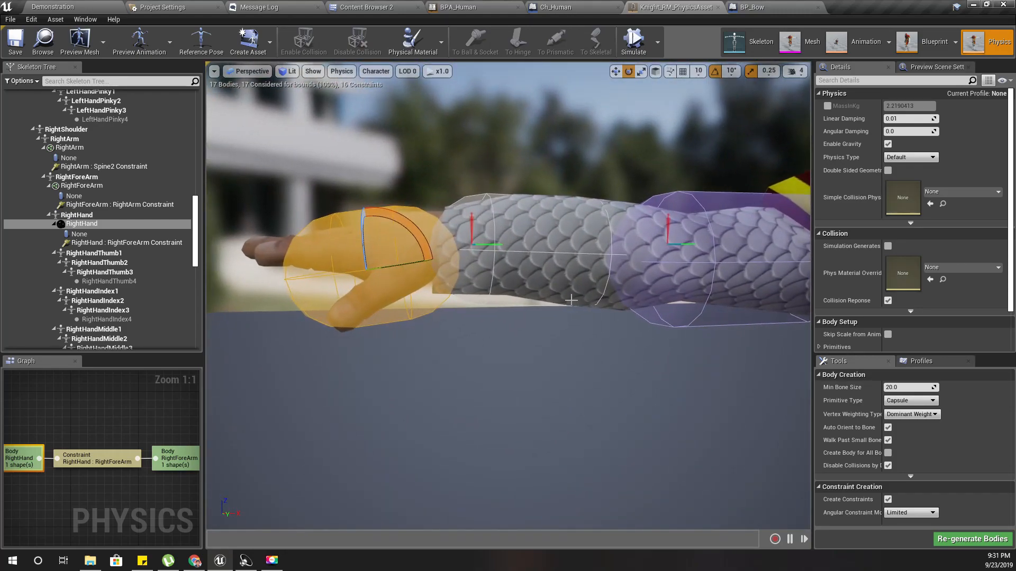
{"action": "left_click", "coordinate": [657, 42]}
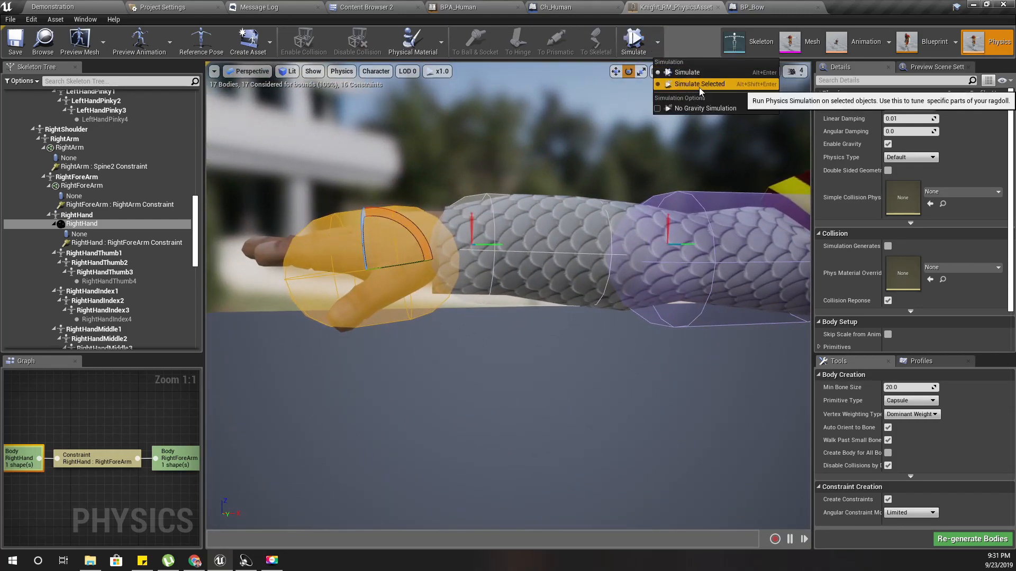
{"action": "left_click", "coordinate": [700, 88]}
{"action": "right_click_drag", "start_coordinate": [406, 214], "coordinate": [465, 126], "text": "ctrl"}
{"action": "right_click_drag", "start_coordinate": [368, 275], "coordinate": [471, 110], "text": "ctrl"}
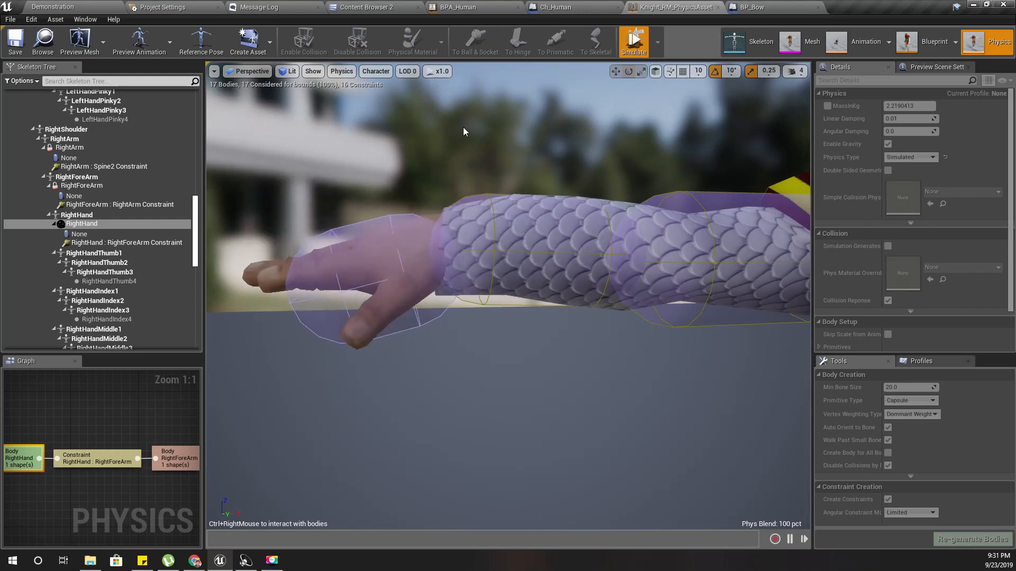
- Pull the simulated right hand in several directions from different viewing angles, and end the simulation
{"action": "key", "text": "s"}
{"action": "right_click_drag", "start_coordinate": [416, 283], "coordinate": [397, 328]}
{"action": "key", "text": "w"}
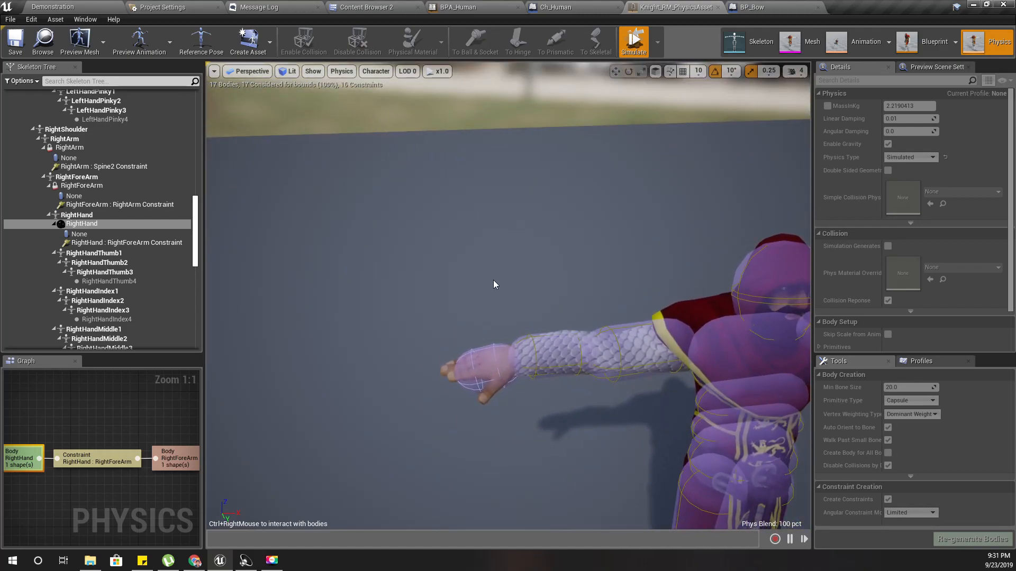
{"action": "right_click_drag", "start_coordinate": [465, 373], "coordinate": [681, 212], "text": "ctrl"}
{"action": "right_click_drag", "start_coordinate": [498, 358], "coordinate": [650, 250], "text": "ctrl"}
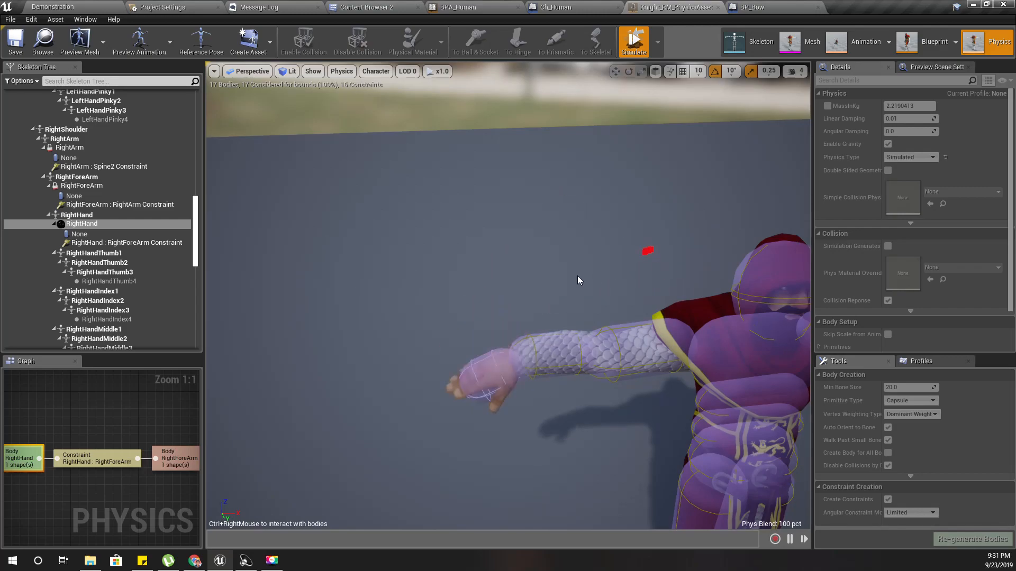
{"action": "left_click_drag", "start_coordinate": [567, 279], "coordinate": [719, 296], "text": "alt"}
{"action": "right_click_drag", "start_coordinate": [404, 406], "coordinate": [353, 452]}
{"action": "right_click_drag", "start_coordinate": [383, 490], "coordinate": [375, 449]}
{"action": "right_click_drag", "start_coordinate": [365, 332], "coordinate": [625, 330], "text": "ctrl"}
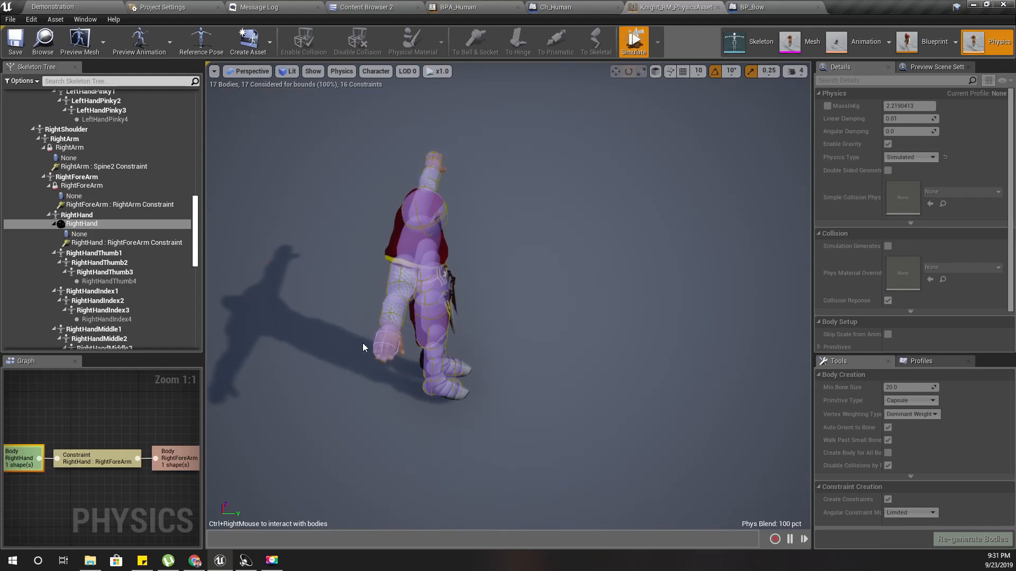
{"action": "right_click_drag", "start_coordinate": [399, 344], "coordinate": [467, 307], "text": "ctrl"}
{"action": "key", "text": "w"}
{"action": "right_click_drag", "start_coordinate": [470, 255], "coordinate": [314, 318], "text": "ctrl"}
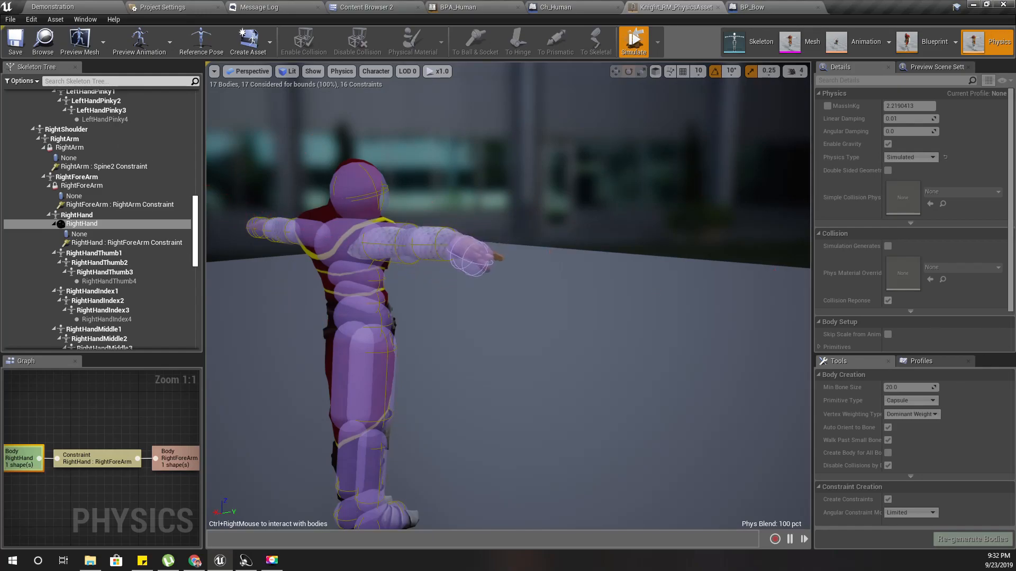
{"action": "left_click", "coordinate": [635, 43]}
- On the RightHand : RightForeArm constraint, set Swing 1, Swing 2 and Twist Motion to Locked
{"action": "right_click_drag", "start_coordinate": [495, 191], "coordinate": [465, 164]}
{"action": "key", "text": "w"}
{"action": "right_click_drag", "start_coordinate": [463, 211], "coordinate": [463, 252]}
{"action": "key", "text": "s"}
{"action": "scroll", "coordinate": [463, 253], "scroll_direction": "up", "scroll_amount": 2}
{"action": "scroll", "coordinate": [472, 259], "scroll_direction": "down", "scroll_amount": 1}
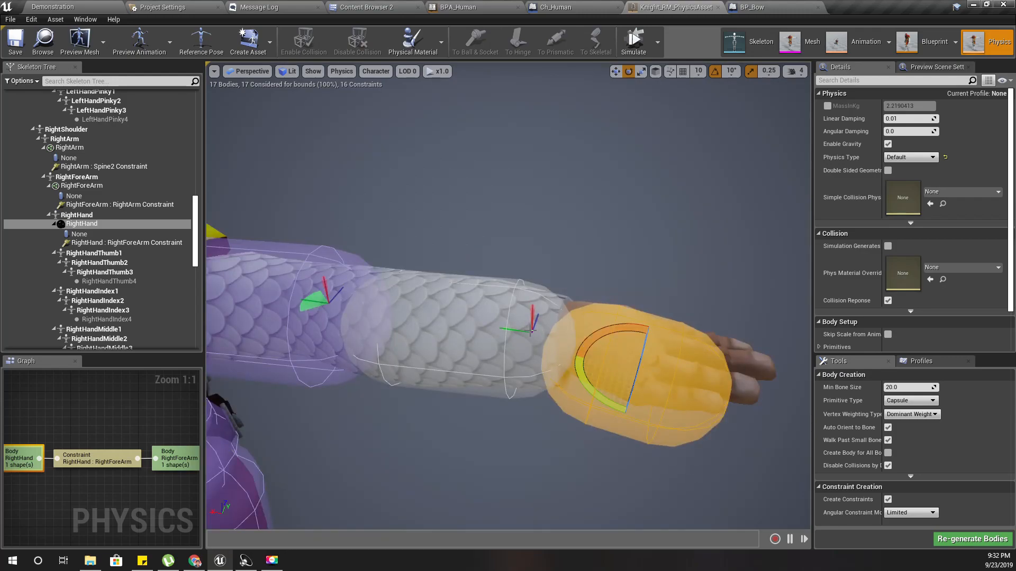
{"action": "left_click", "coordinate": [532, 331]}
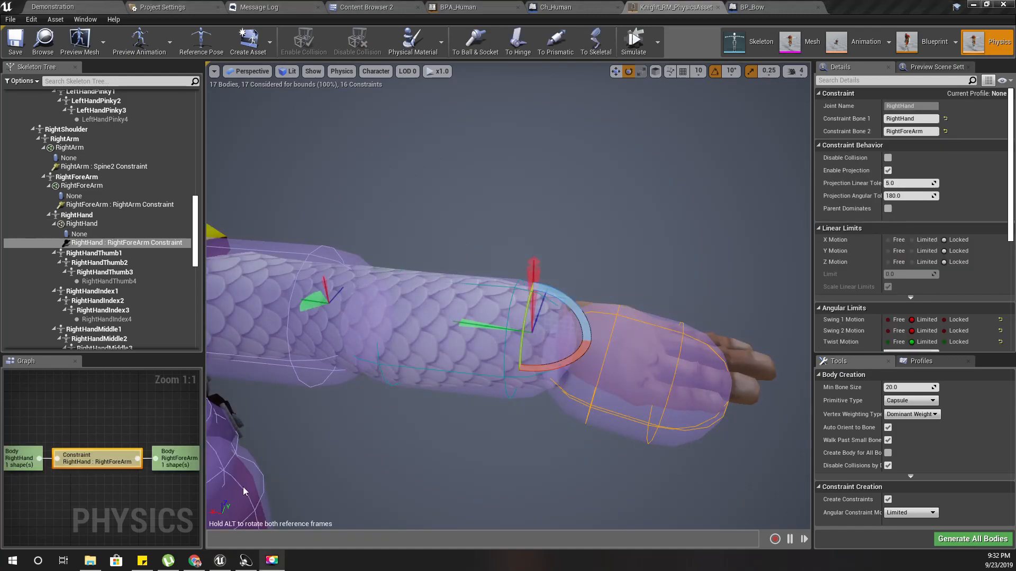
{"action": "left_click", "coordinate": [956, 330]}
{"action": "left_click", "coordinate": [948, 332]}
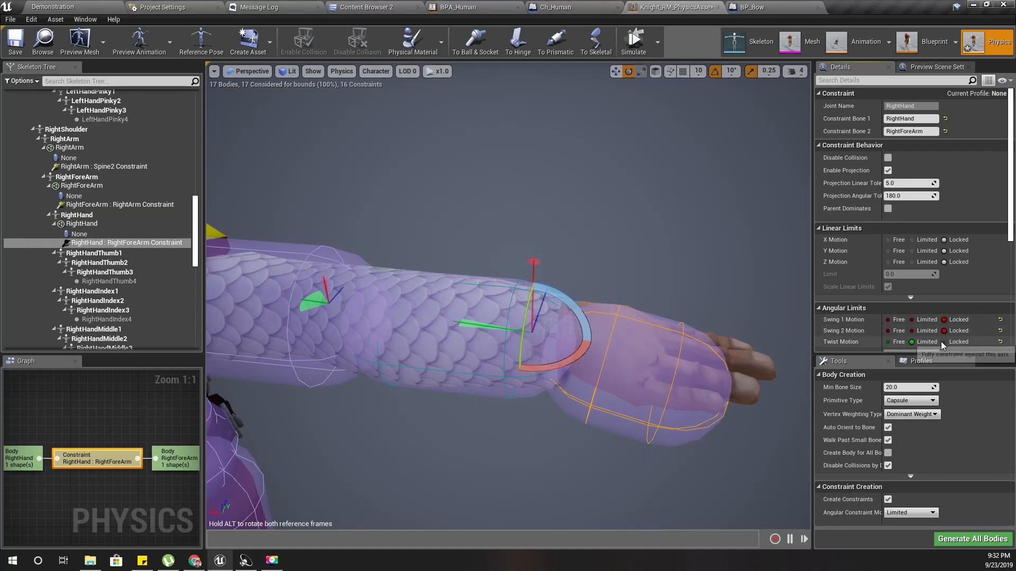
{"action": "left_click", "coordinate": [945, 343]}
- Test the fully locked wrist constraint by simulating and pulling the right hand, and end the simulation
{"action": "left_click", "coordinate": [633, 41]}
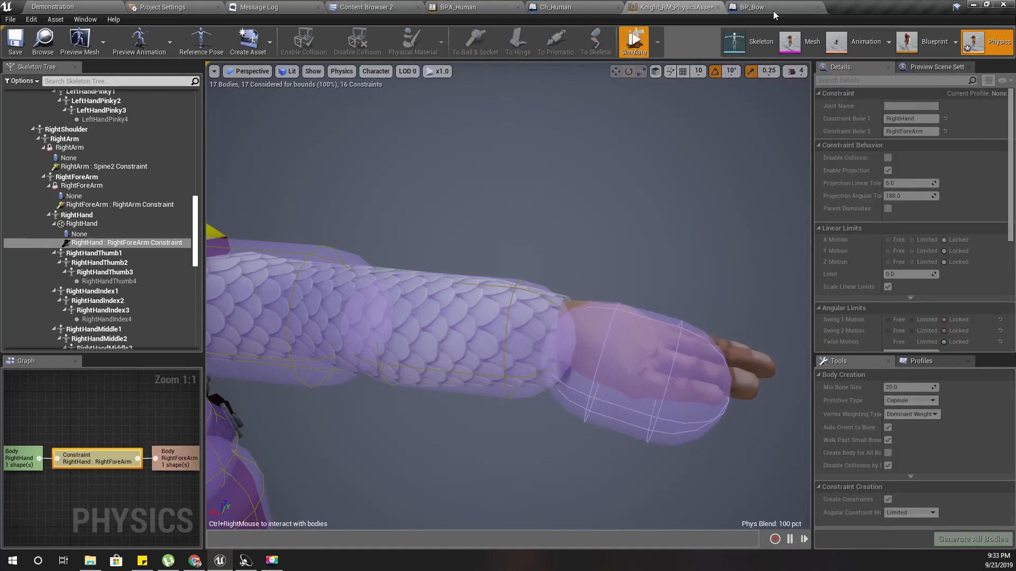
{"action": "right_click_drag", "start_coordinate": [622, 295], "coordinate": [570, 365], "text": "ctrl"}
{"action": "left_click", "coordinate": [633, 47]}
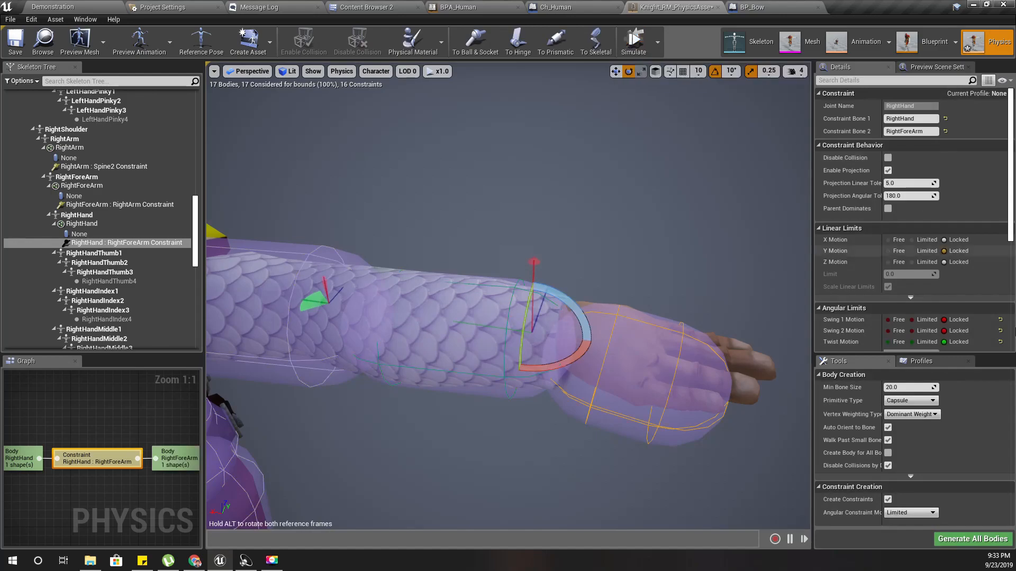
- Set the wrist constraint's Twist Motion to Limited and test it by repeatedly pulling the right hand in simulation
{"action": "left_click", "coordinate": [918, 342]}
{"action": "left_click", "coordinate": [633, 42]}
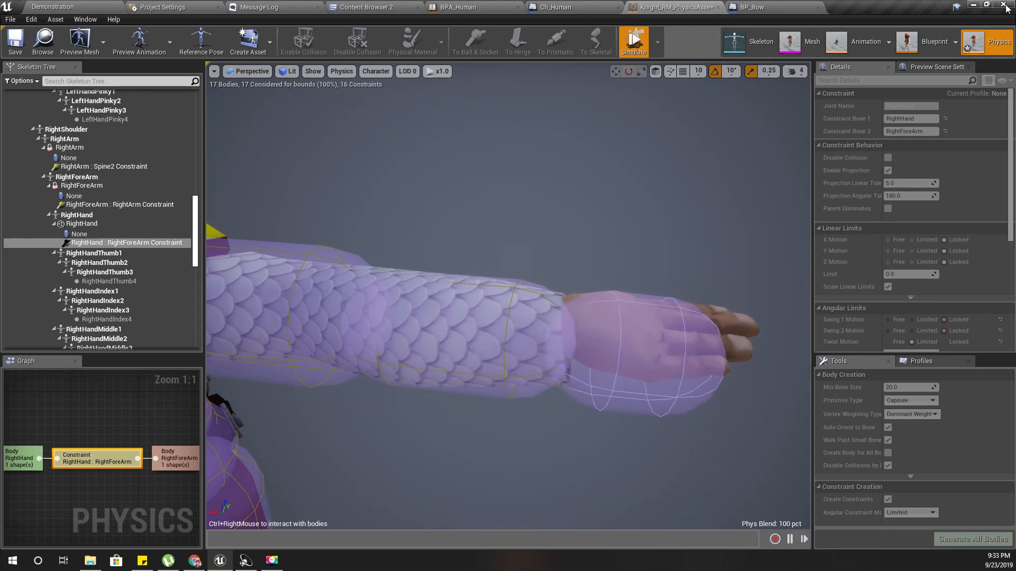
{"action": "right_click_drag", "start_coordinate": [626, 313], "coordinate": [376, 414], "text": "ctrl"}
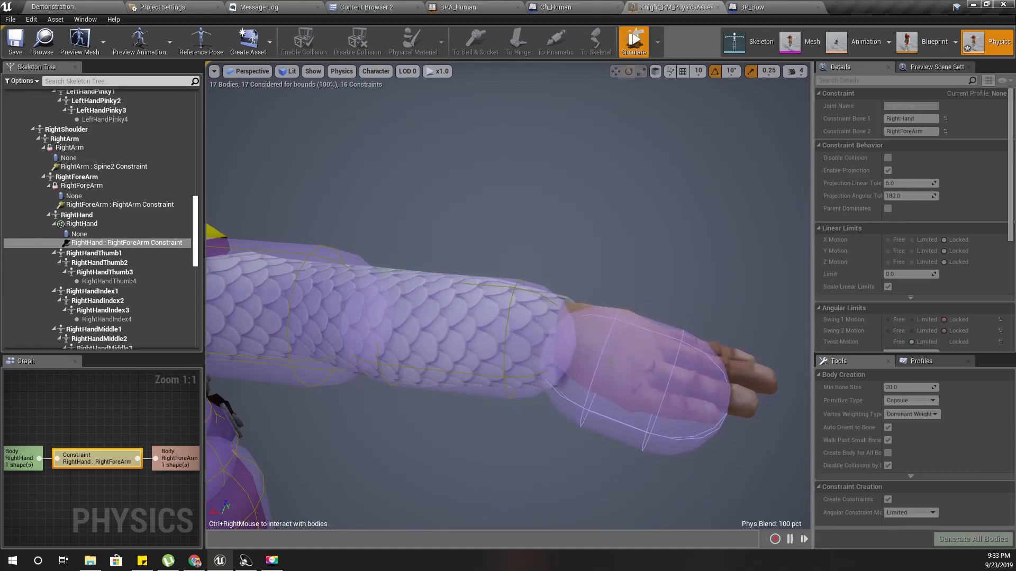
{"action": "right_click_drag", "start_coordinate": [666, 357], "coordinate": [495, 376], "text": "ctrl"}
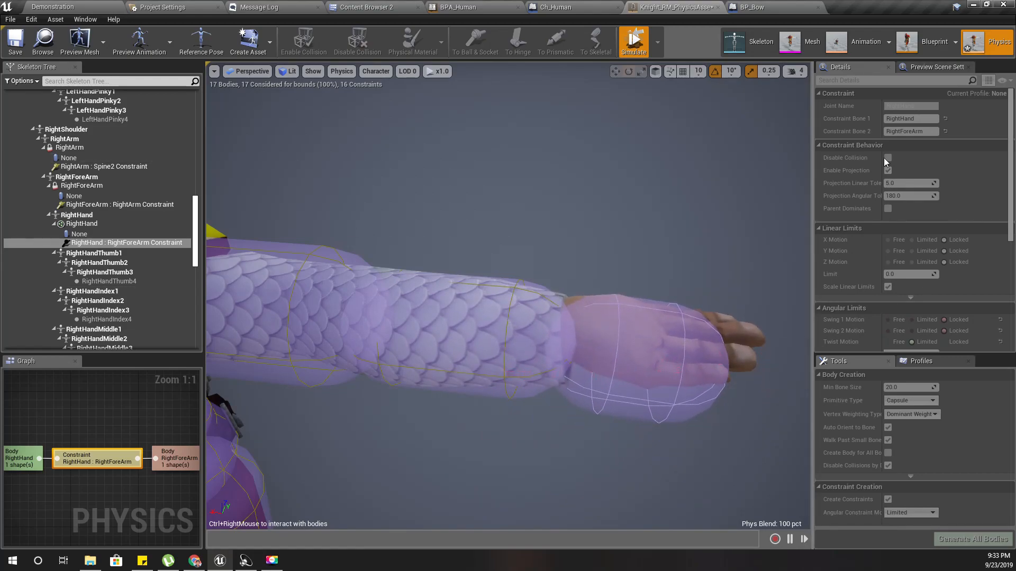
{"action": "right_click_drag", "start_coordinate": [644, 354], "coordinate": [340, 387], "text": "ctrl"}
{"action": "right_click_drag", "start_coordinate": [616, 317], "coordinate": [683, 286], "text": "ctrl"}
{"action": "right_click_drag", "start_coordinate": [545, 354], "coordinate": [791, 269], "text": "ctrl"}
{"action": "right_click_drag", "start_coordinate": [676, 351], "coordinate": [499, 414], "text": "ctrl"}
{"action": "right_click_drag", "start_coordinate": [665, 311], "coordinate": [779, 236], "text": "ctrl"}
{"action": "right_click_drag", "start_coordinate": [601, 411], "coordinate": [319, 340], "text": "ctrl"}
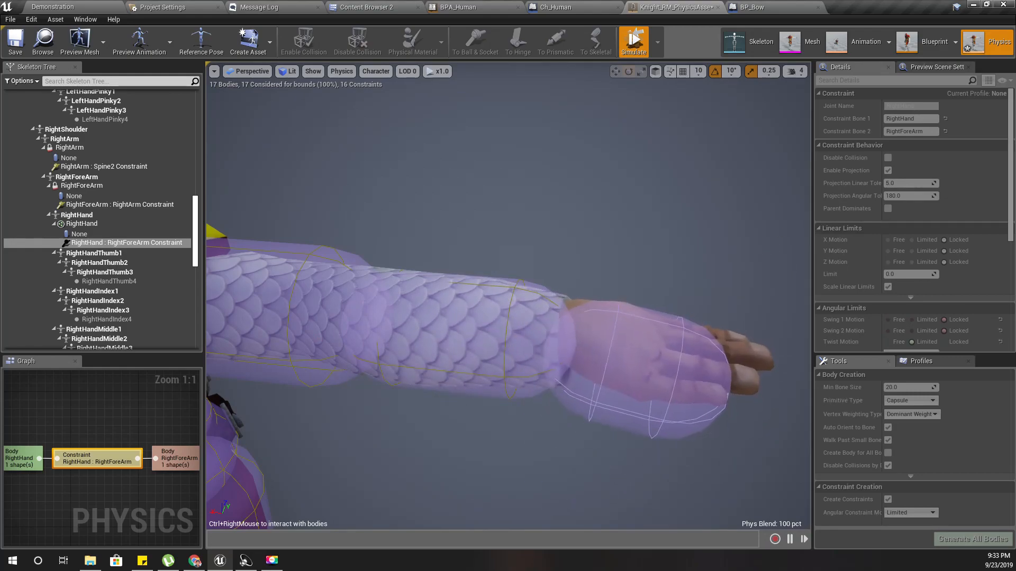
{"action": "left_click", "coordinate": [633, 42]}
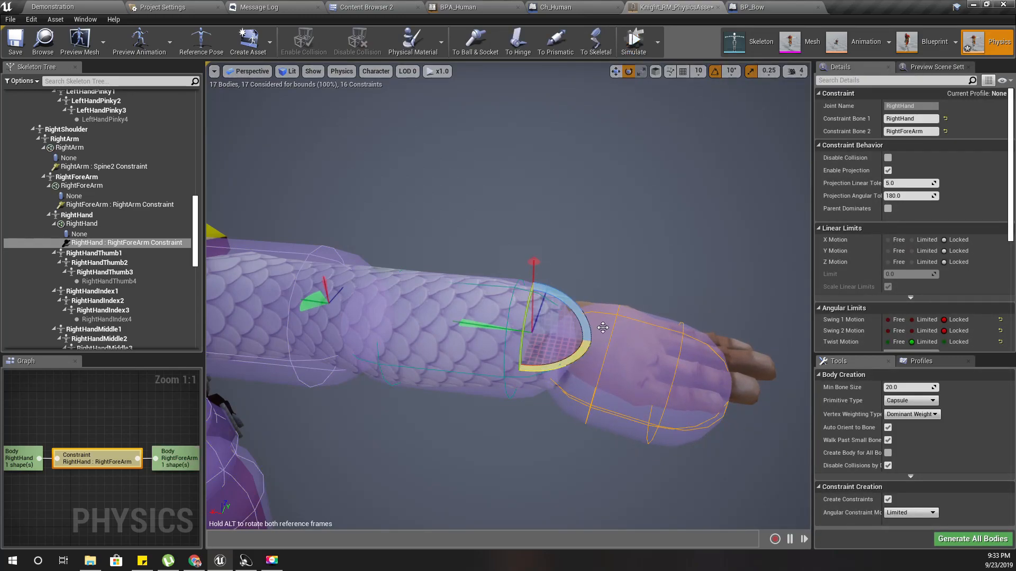
- Rotate the RightHand : RightForeArm constraint frame by 90 degrees and check the RightHand body in a short simulation
{"action": "right_click_drag", "start_coordinate": [498, 427], "coordinate": [479, 435]}
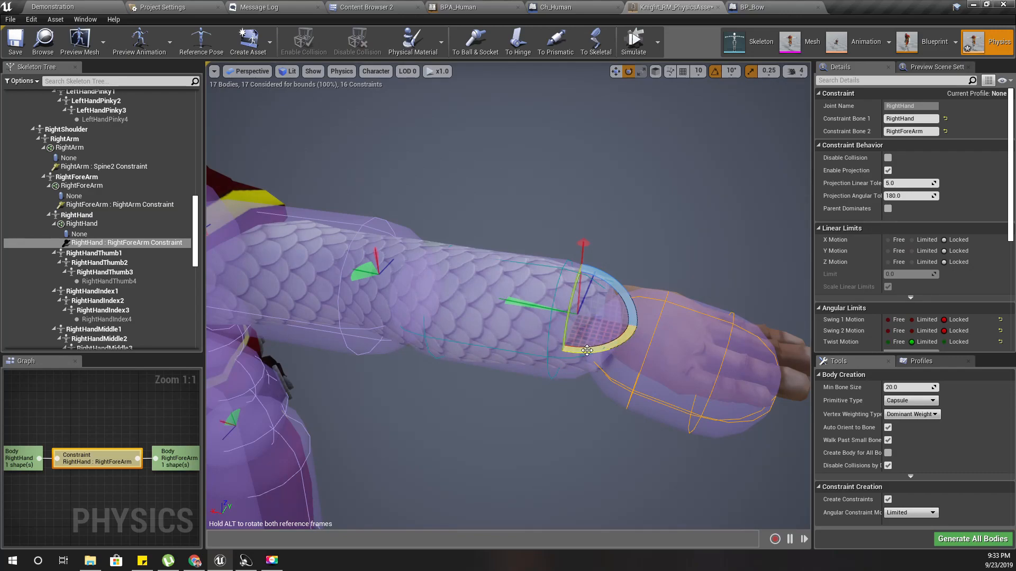
{"action": "left_click_drag", "start_coordinate": [587, 350], "coordinate": [609, 350]}
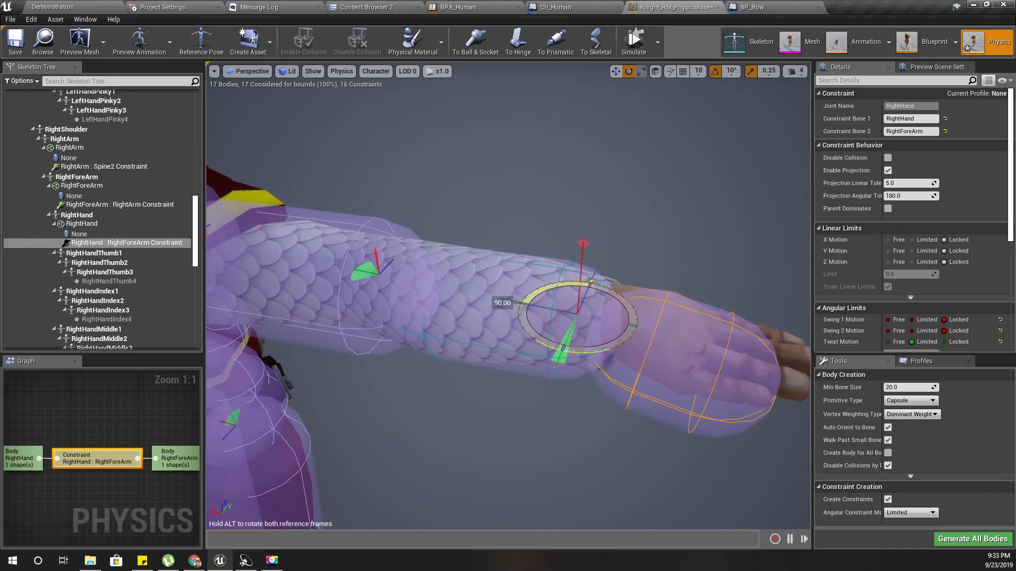
{"action": "left_click_drag", "start_coordinate": [590, 350], "coordinate": [591, 351]}
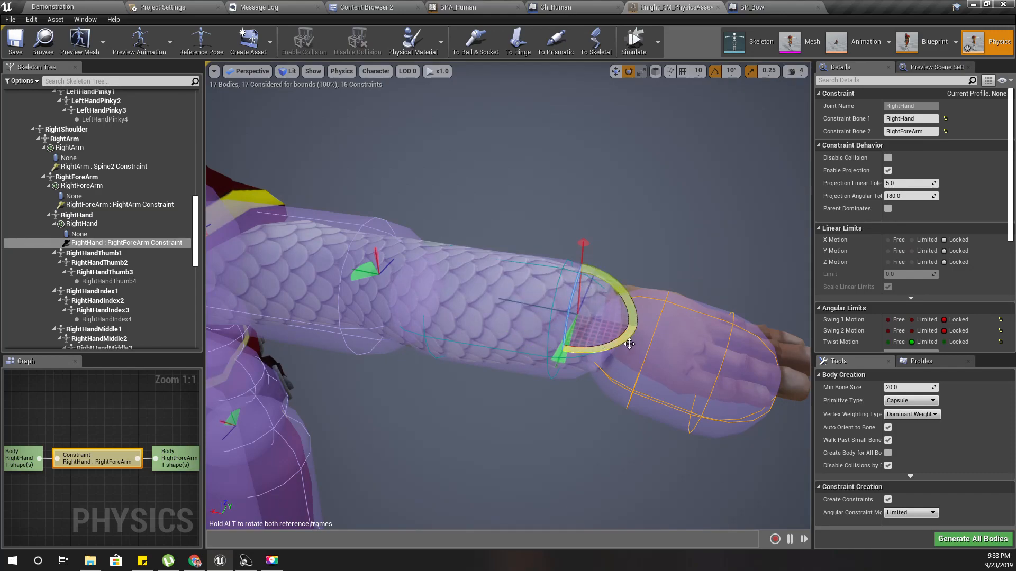
{"action": "left_click", "coordinate": [677, 333]}
{"action": "left_click", "coordinate": [635, 42]}
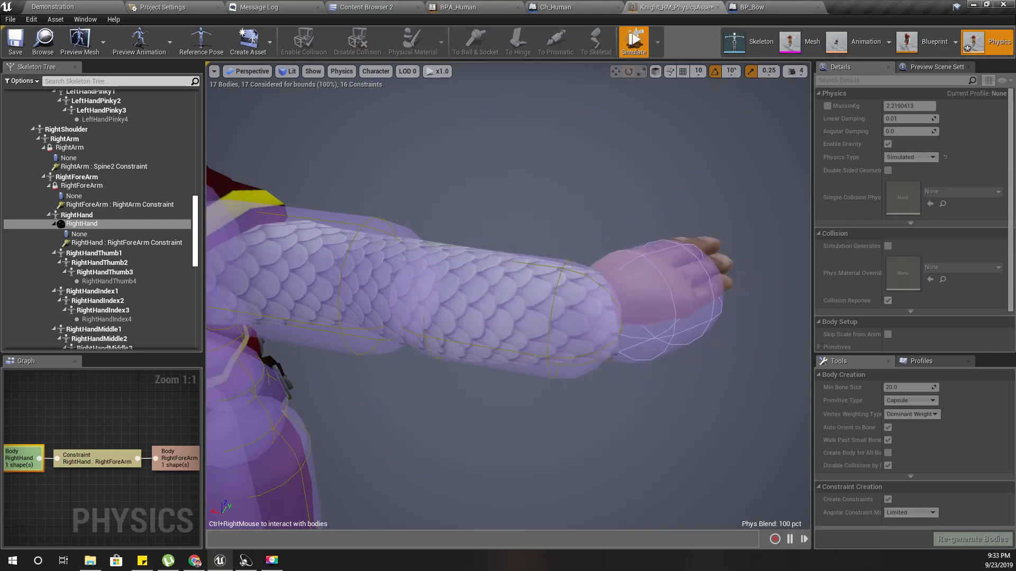
{"action": "left_click", "coordinate": [631, 43]}
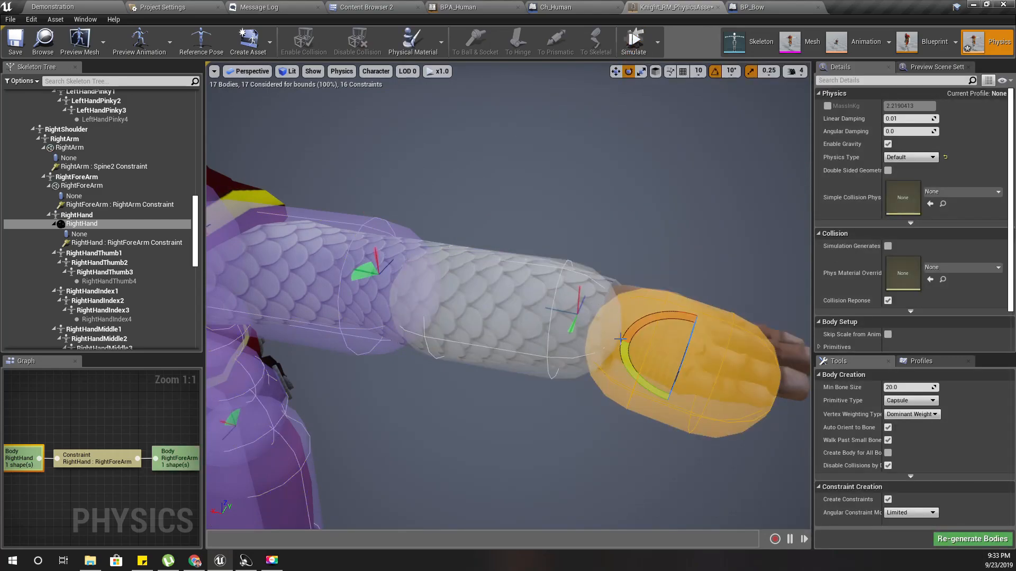
- Rotate the wrist constraint frame back toward the forearm and simulate the RightHand body again to check the twist
{"action": "left_click", "coordinate": [566, 341]}
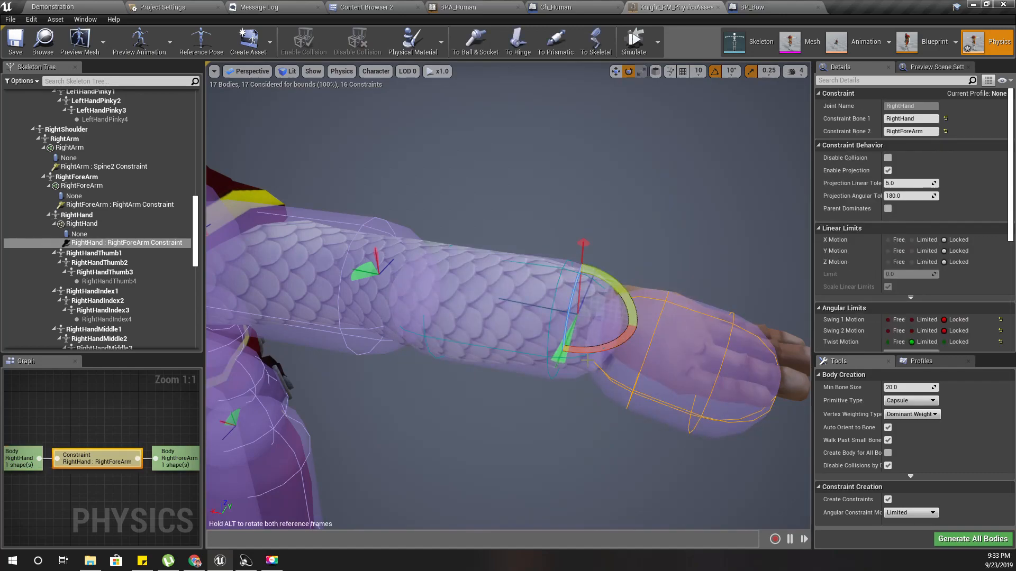
{"action": "left_click_drag", "start_coordinate": [595, 354], "coordinate": [801, 226]}
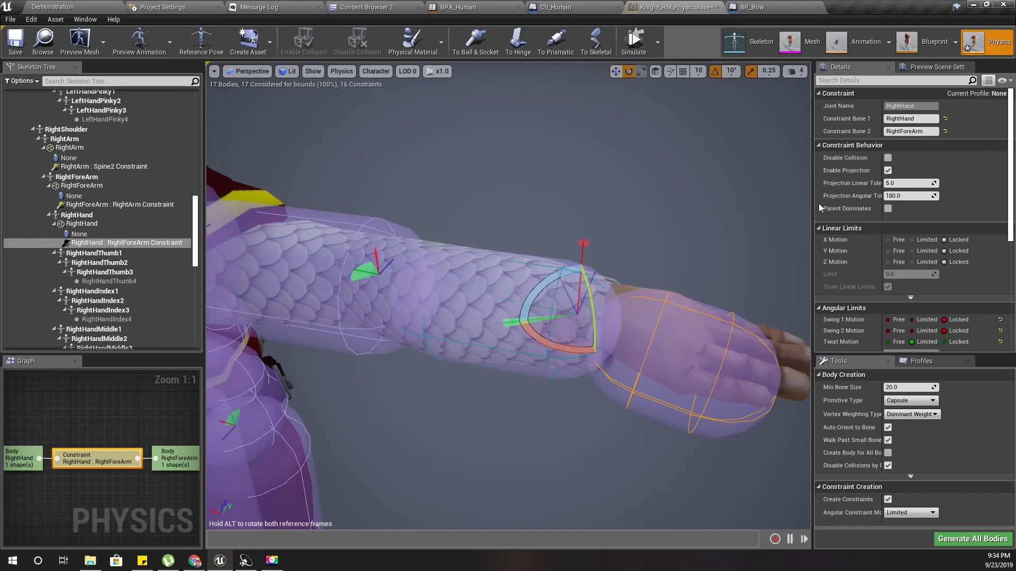
{"action": "left_click", "coordinate": [701, 322]}
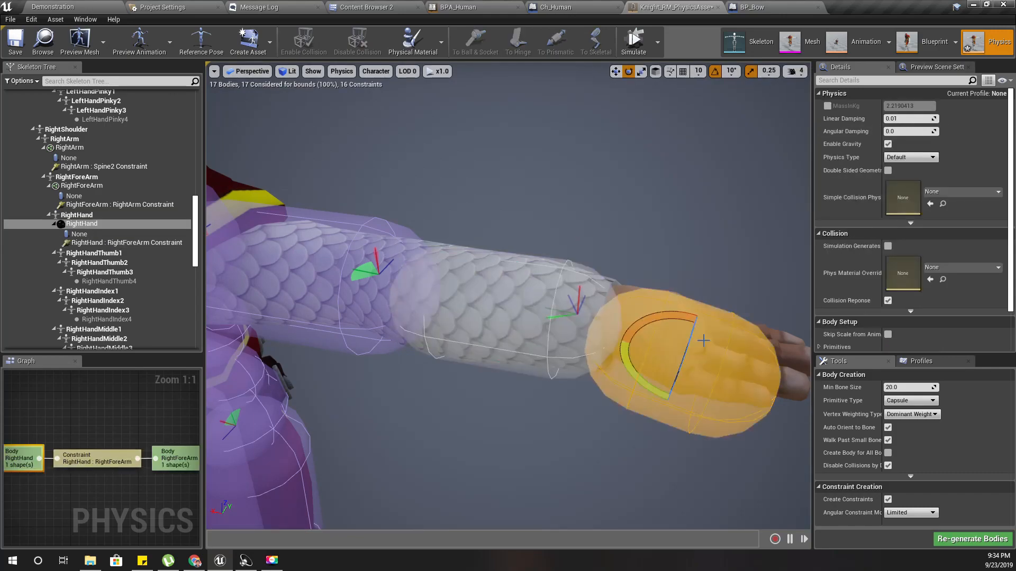
{"action": "left_click", "coordinate": [649, 40]}
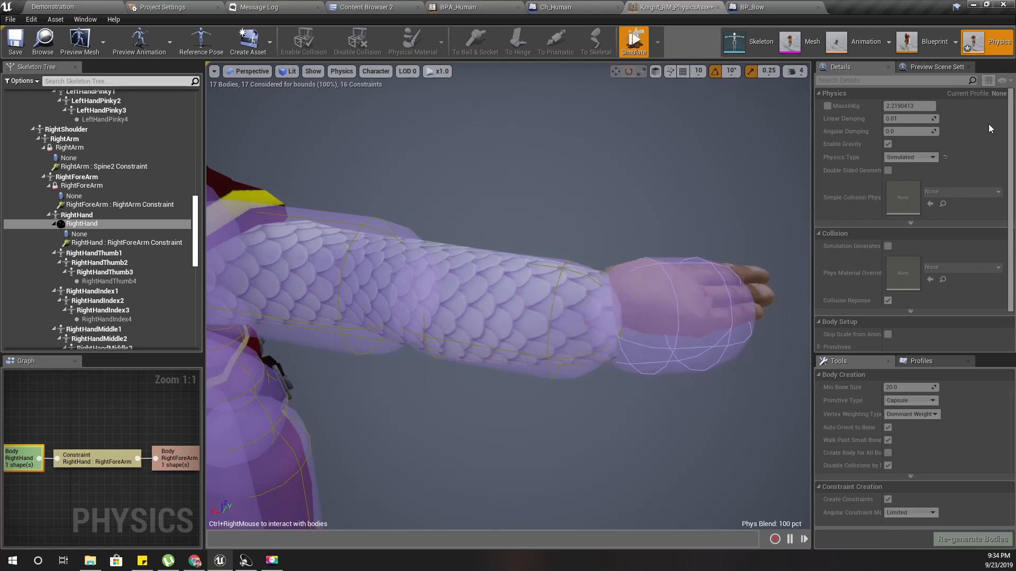
{"action": "left_click", "coordinate": [633, 42]}
- Reselect the RightHand : RightForeArm constraint and set its Twist Motion to Locked
{"action": "scroll", "coordinate": [962, 290], "scroll_direction": "down", "scroll_amount": 1}
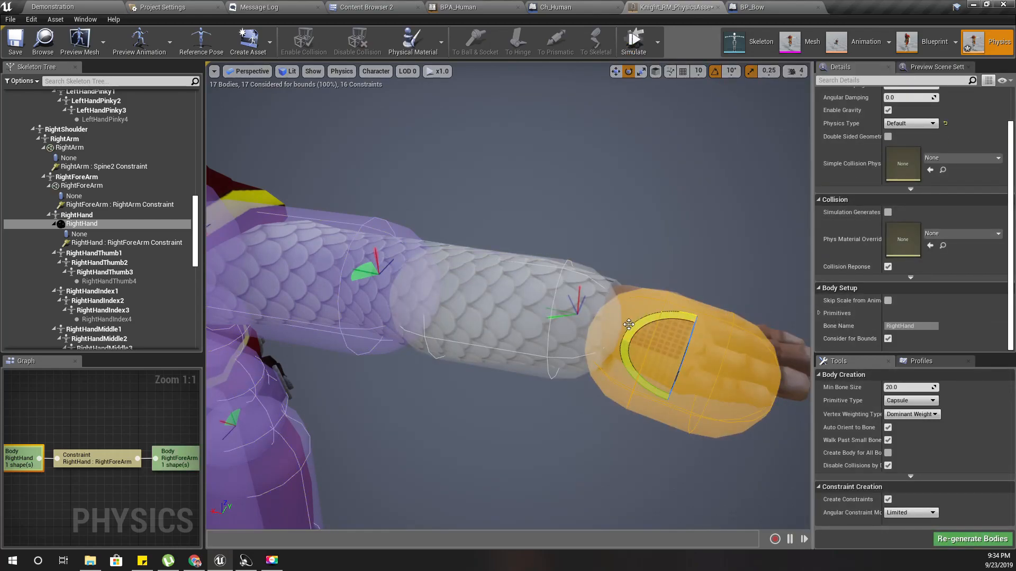
{"action": "left_click", "coordinate": [570, 315]}
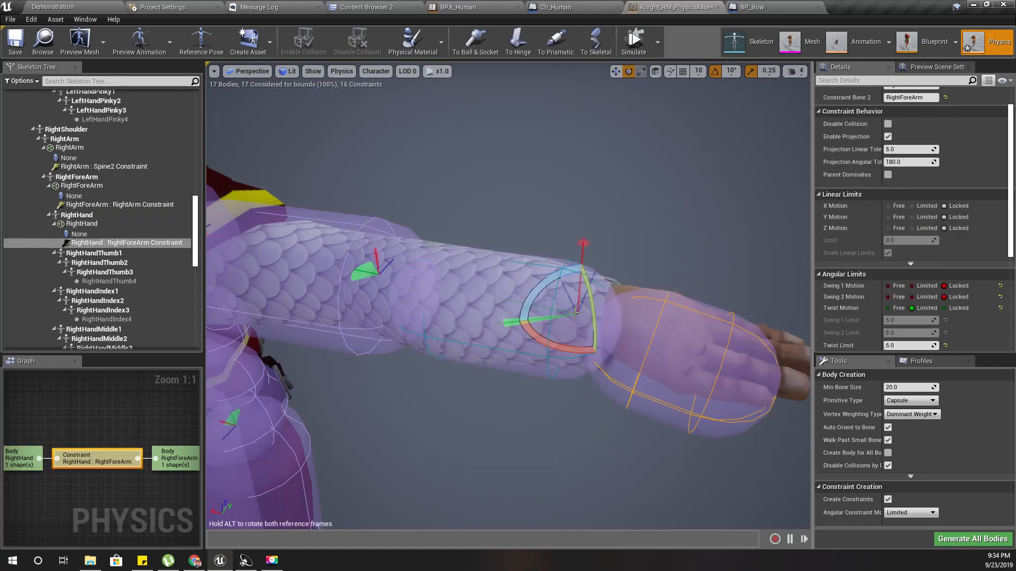
{"action": "left_click", "coordinate": [944, 309]}
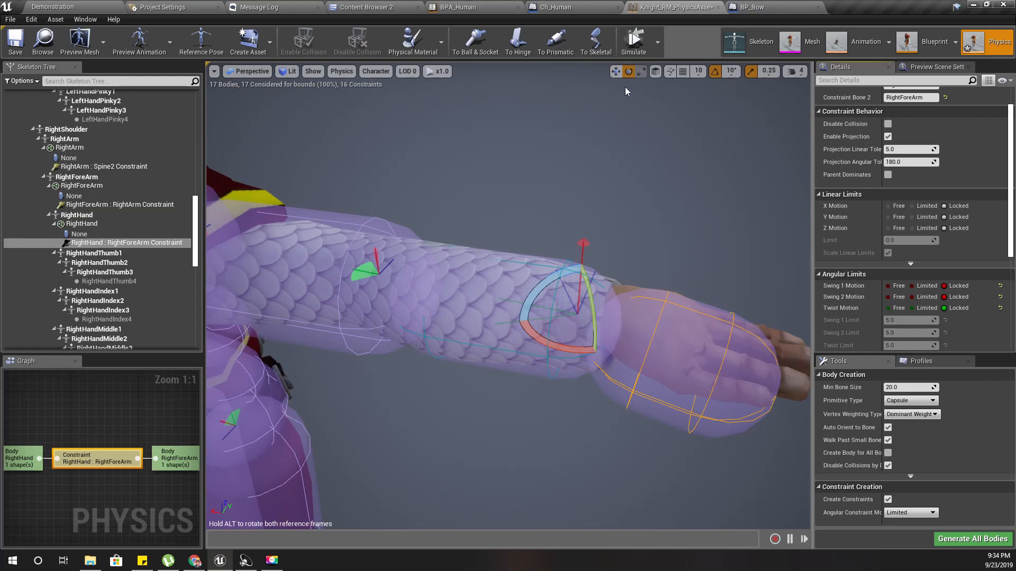
- Simulate with the locked RightHand : RightForeArm constraint selected, then select the RightHand body and simulate it while viewing the wrist
{"action": "left_click", "coordinate": [634, 41]}
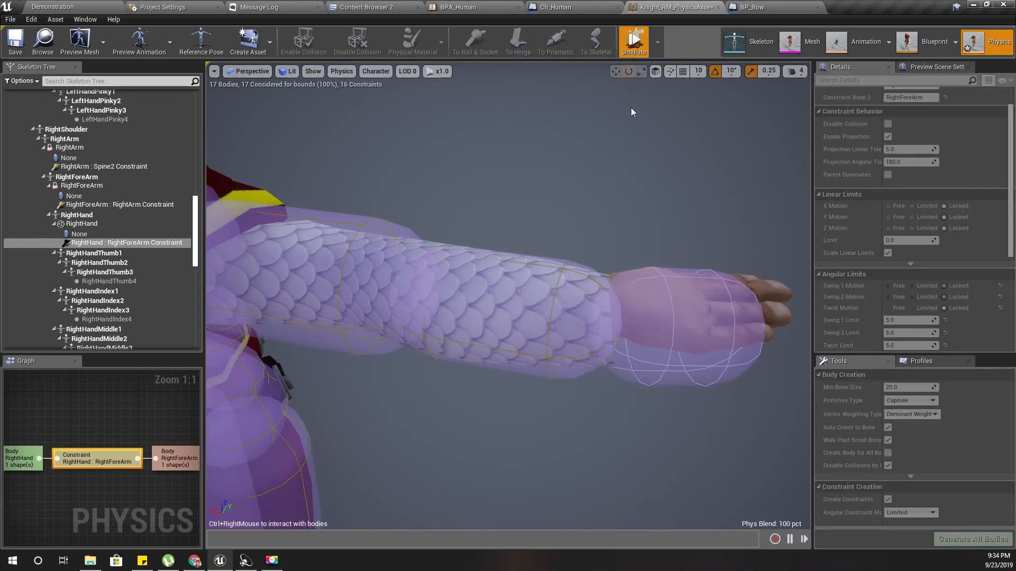
{"action": "left_click", "coordinate": [637, 52]}
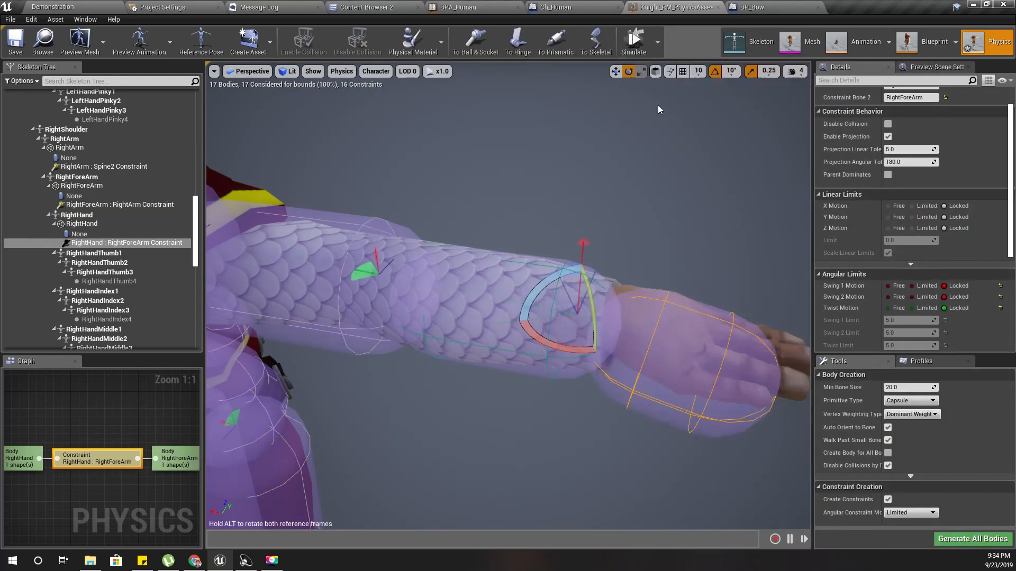
{"action": "left_click", "coordinate": [681, 329]}
{"action": "left_click", "coordinate": [632, 36]}
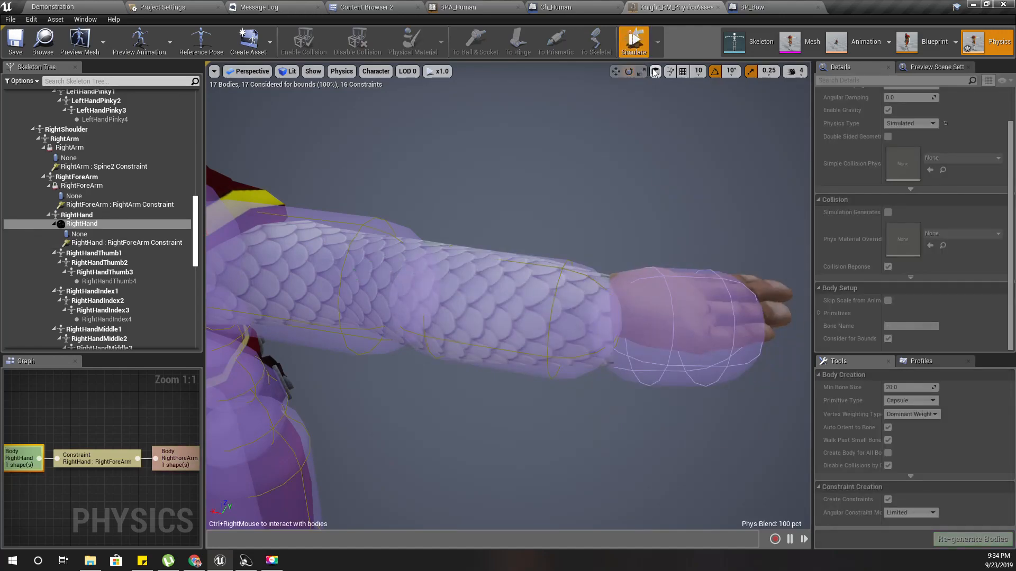
{"action": "right_click_drag", "start_coordinate": [608, 369], "coordinate": [460, 381]}
{"action": "right_click_drag", "start_coordinate": [656, 381], "coordinate": [624, 411]}
{"action": "left_click", "coordinate": [631, 42]}
- Rerun the RightHand body simulation from a view facing the hand along the arm to compare its pose
{"action": "left_click", "coordinate": [632, 42]}
{"action": "left_click", "coordinate": [632, 43]}
{"action": "right_click_drag", "start_coordinate": [649, 159], "coordinate": [600, 186]}
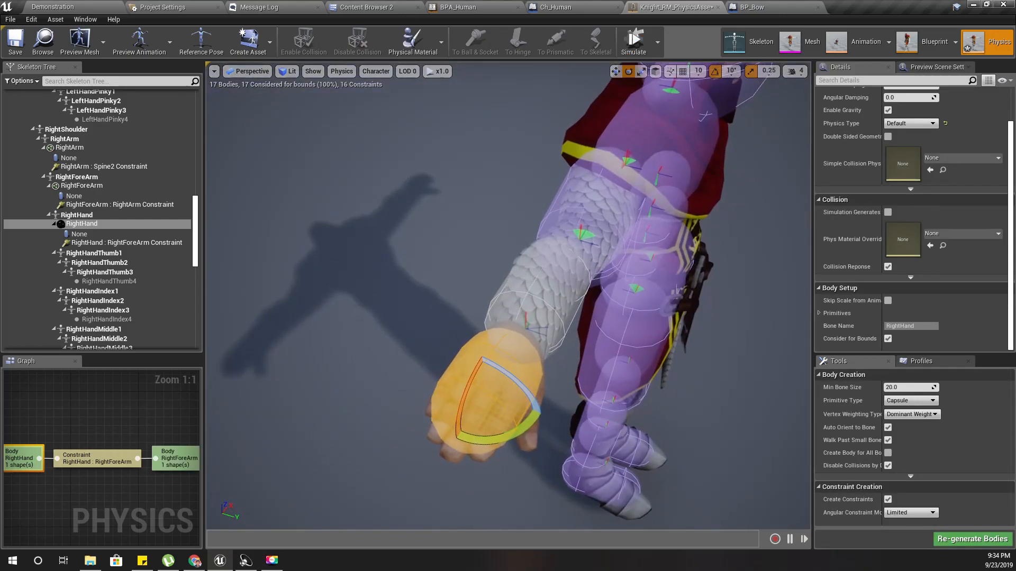
{"action": "left_click", "coordinate": [633, 42]}
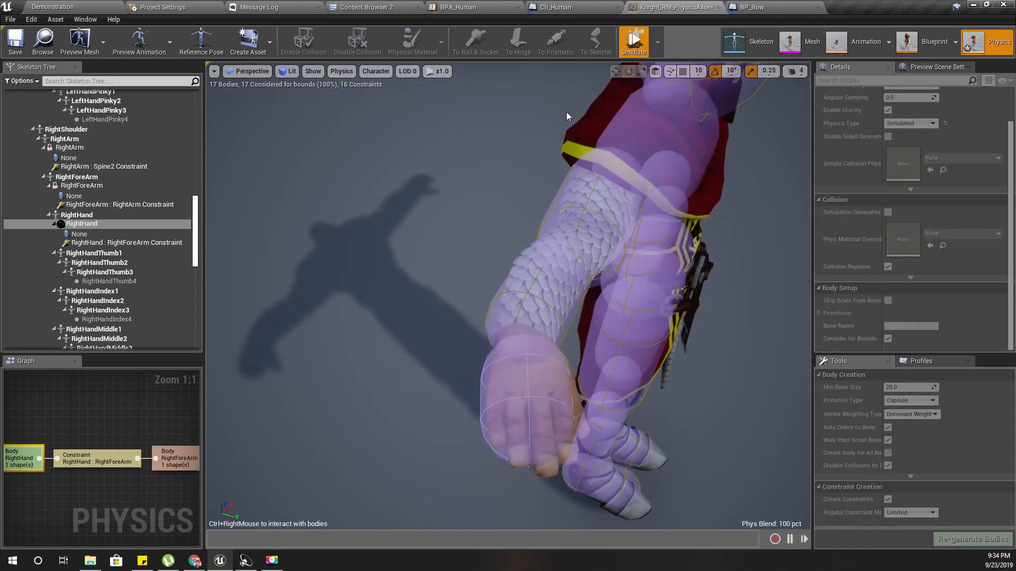
{"action": "left_click", "coordinate": [634, 42]}
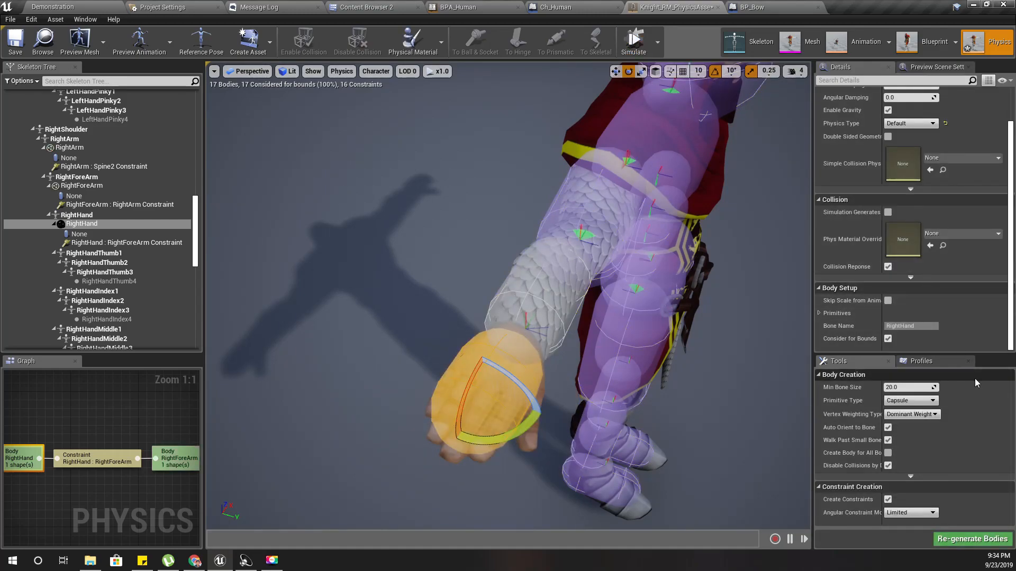
- Select the RightHand : RightForeArm constraint and set its Twist Motion to Limited
{"action": "right_click_drag", "start_coordinate": [518, 323], "coordinate": [622, 322]}
{"action": "scroll", "coordinate": [623, 321], "scroll_direction": "up", "scroll_amount": 4}
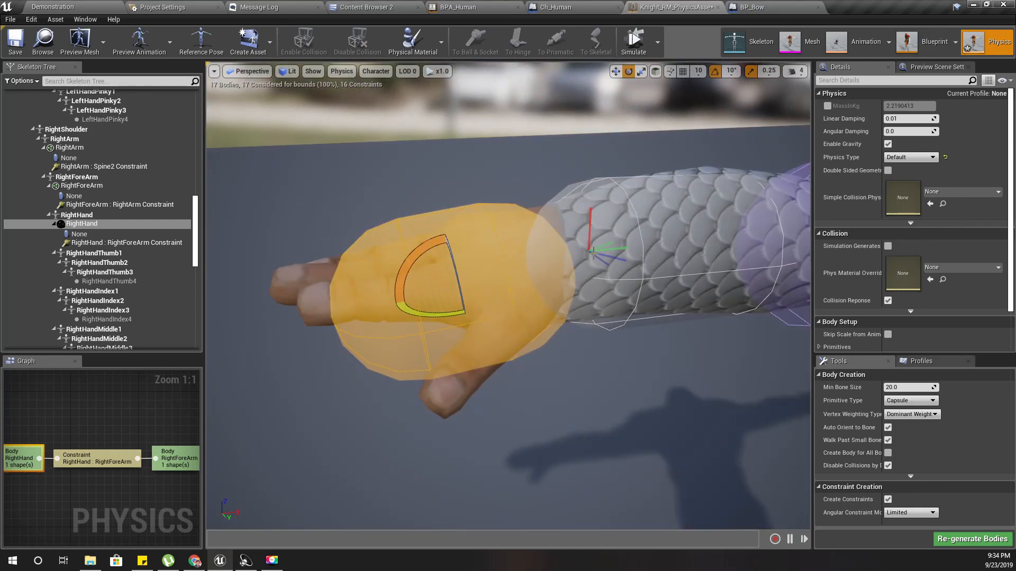
{"action": "left_click", "coordinate": [597, 249]}
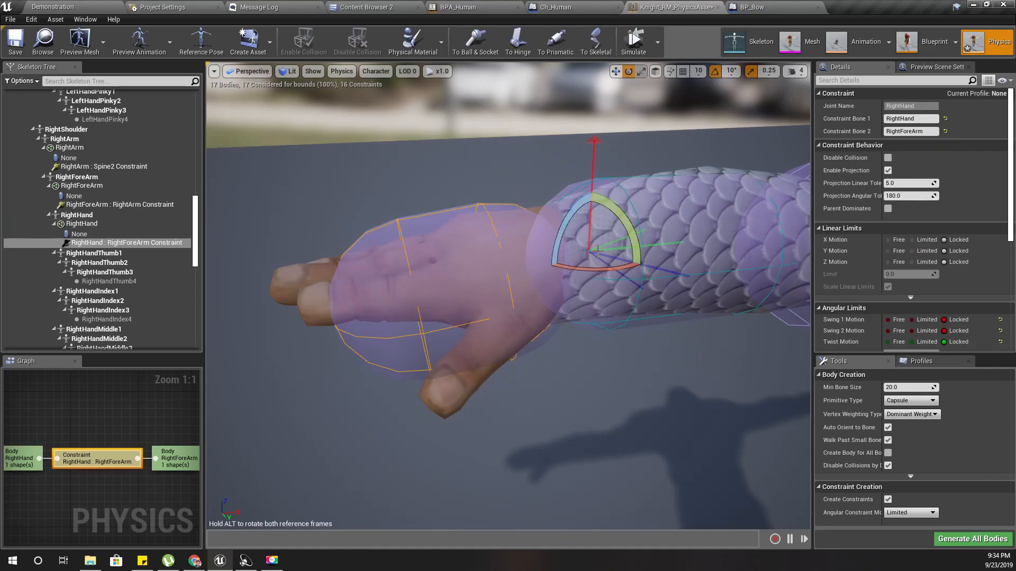
{"action": "left_click", "coordinate": [913, 342]}
{"action": "scroll", "coordinate": [646, 347], "scroll_direction": "down", "scroll_amount": 6}
{"action": "scroll", "coordinate": [635, 328], "scroll_direction": "up", "scroll_amount": 4}
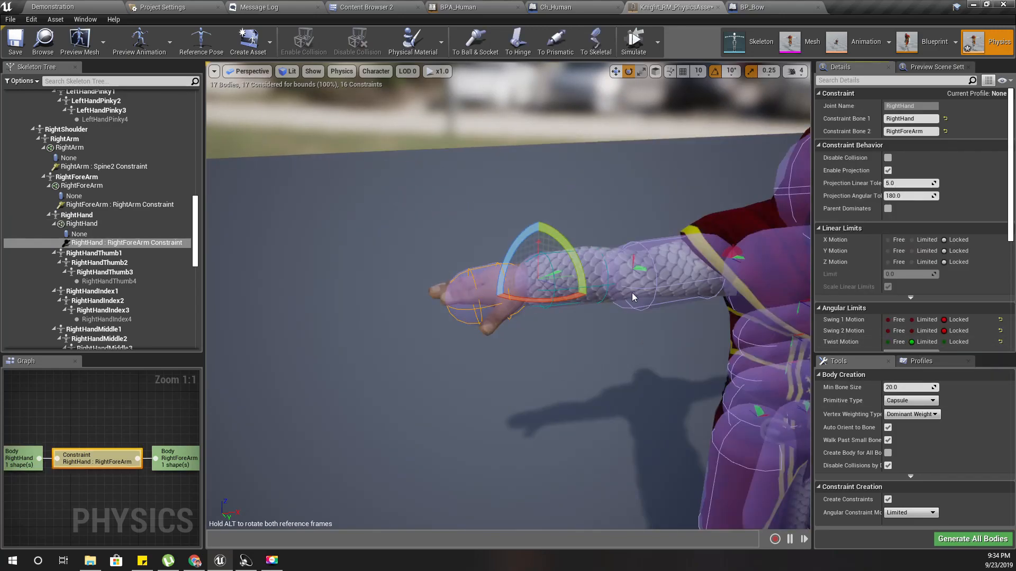
- Simulate the limited twist twice, pulling the right hand around and viewing the wrist from the side and from above
{"action": "left_click", "coordinate": [634, 40]}
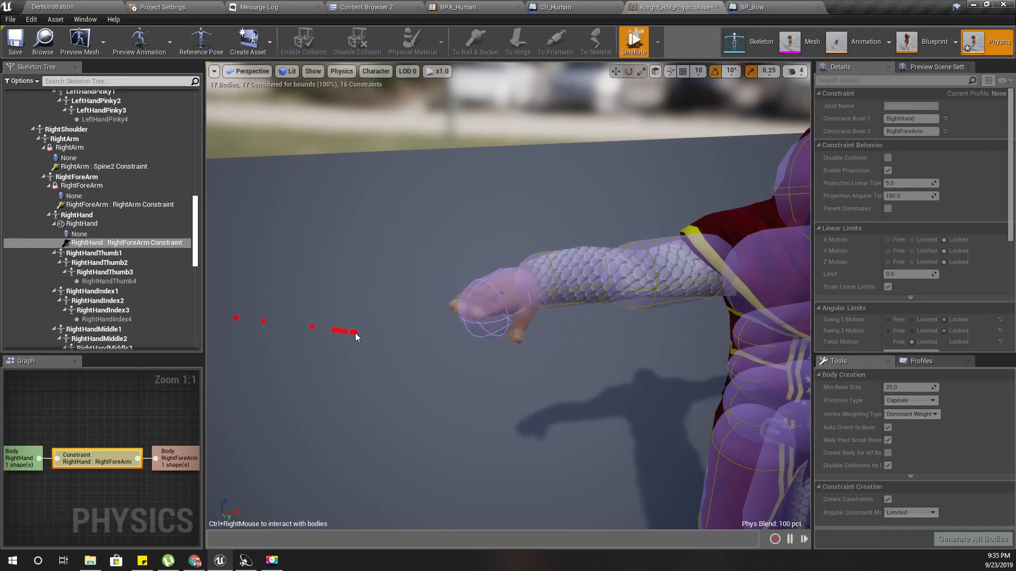
{"action": "left_click", "coordinate": [632, 47]}
{"action": "right_click_drag", "start_coordinate": [626, 288], "coordinate": [626, 360]}
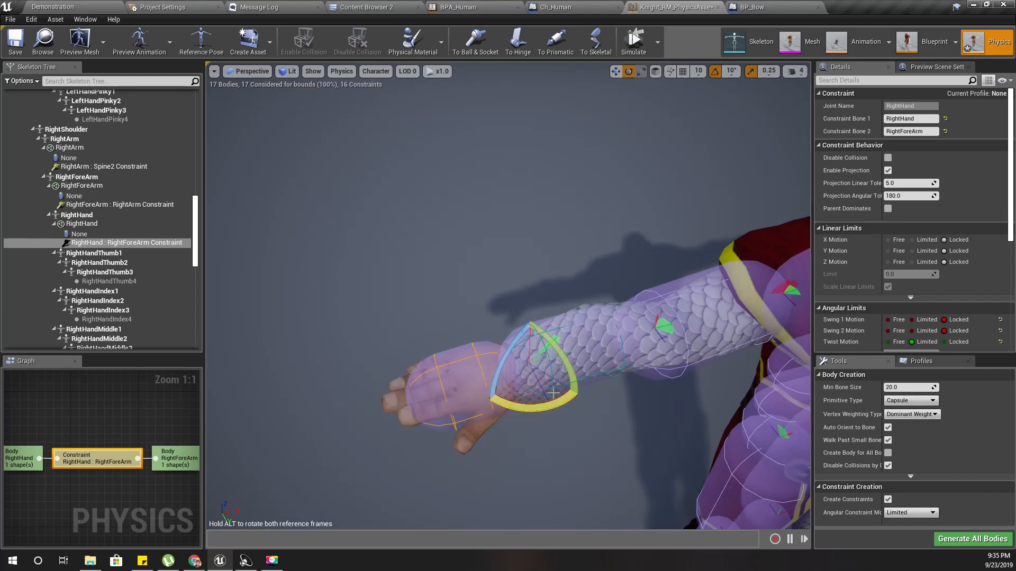
{"action": "left_click", "coordinate": [633, 42]}
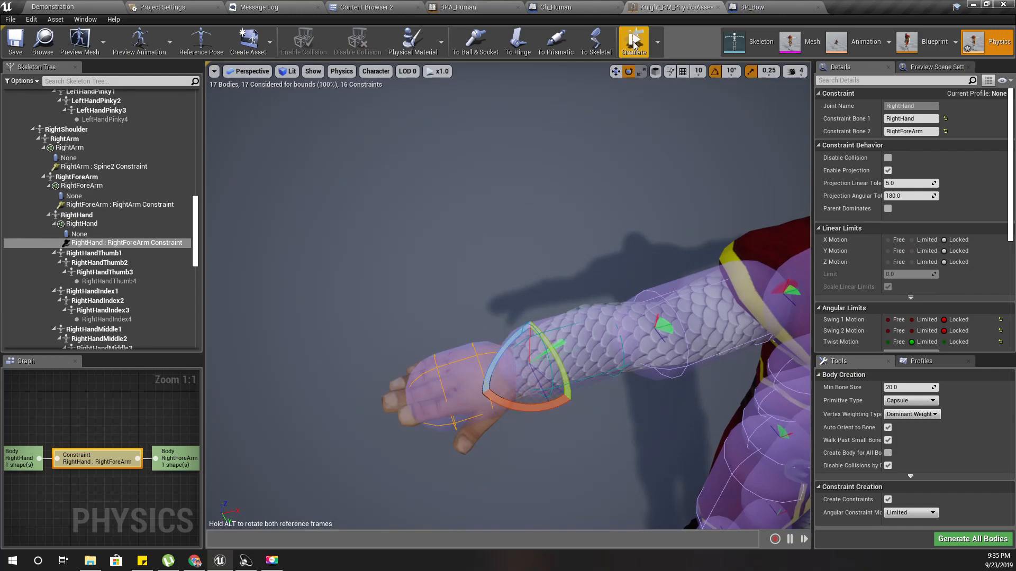
{"action": "right_click_drag", "start_coordinate": [544, 428], "coordinate": [227, 290], "text": "ctrl"}
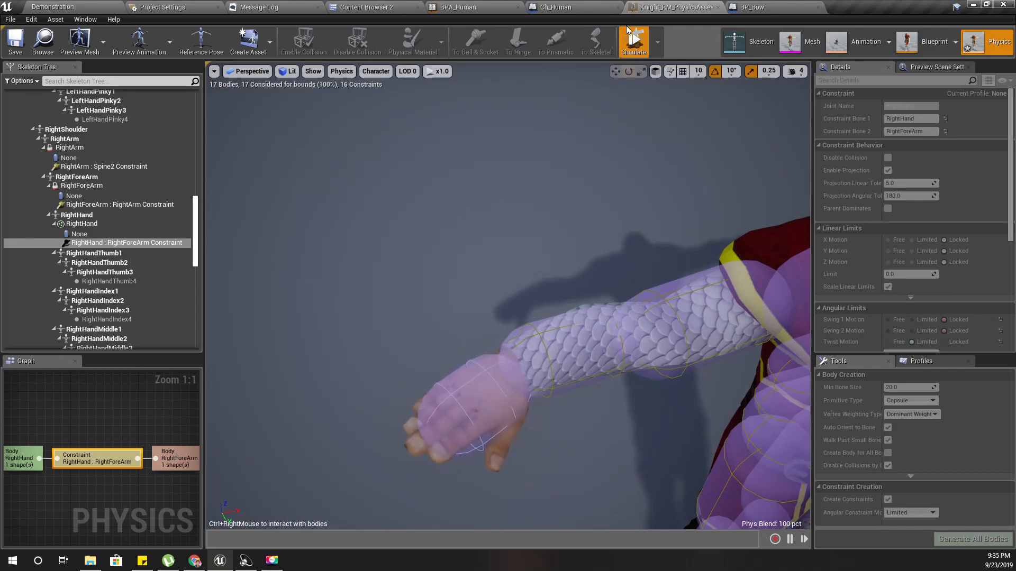
{"action": "left_click", "coordinate": [635, 43]}
- Set the wrist constraint's Twist Limit to 2.0 and check the hand in a simulation
{"action": "scroll", "coordinate": [945, 324], "scroll_direction": "down", "scroll_amount": 2}
{"action": "left_click", "coordinate": [909, 329]}
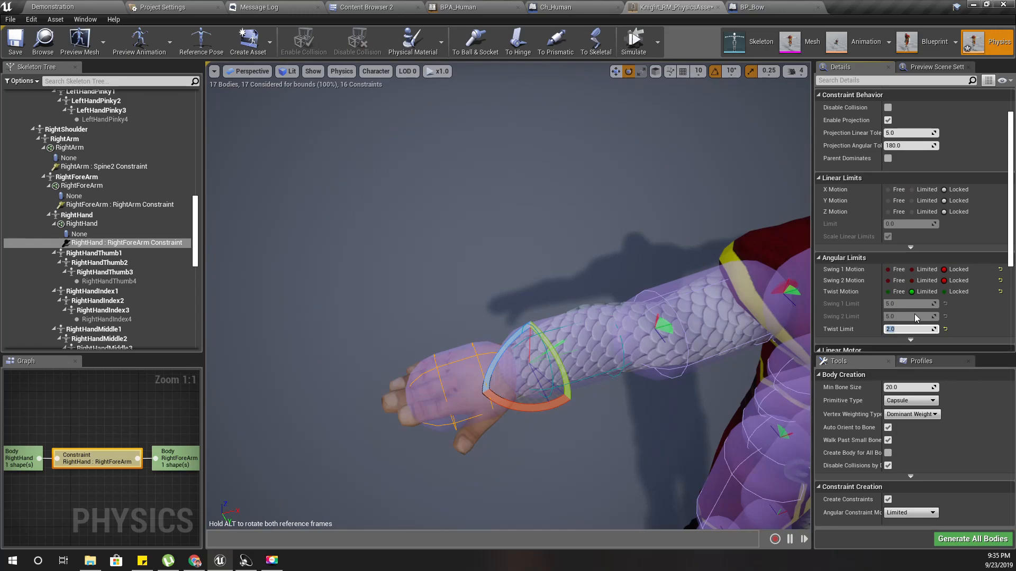
{"action": "left_click", "coordinate": [633, 42]}
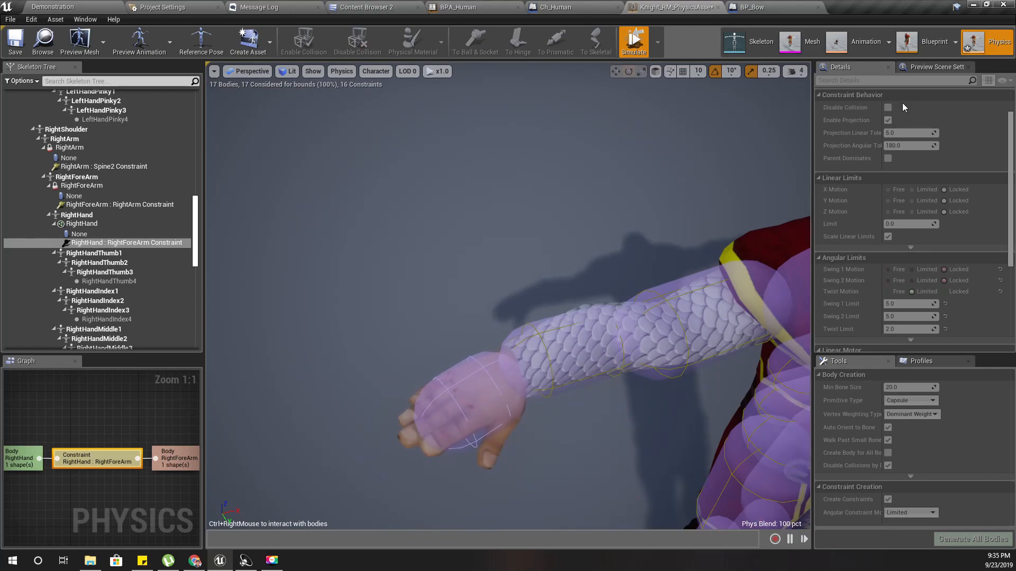
{"action": "left_click", "coordinate": [634, 47]}
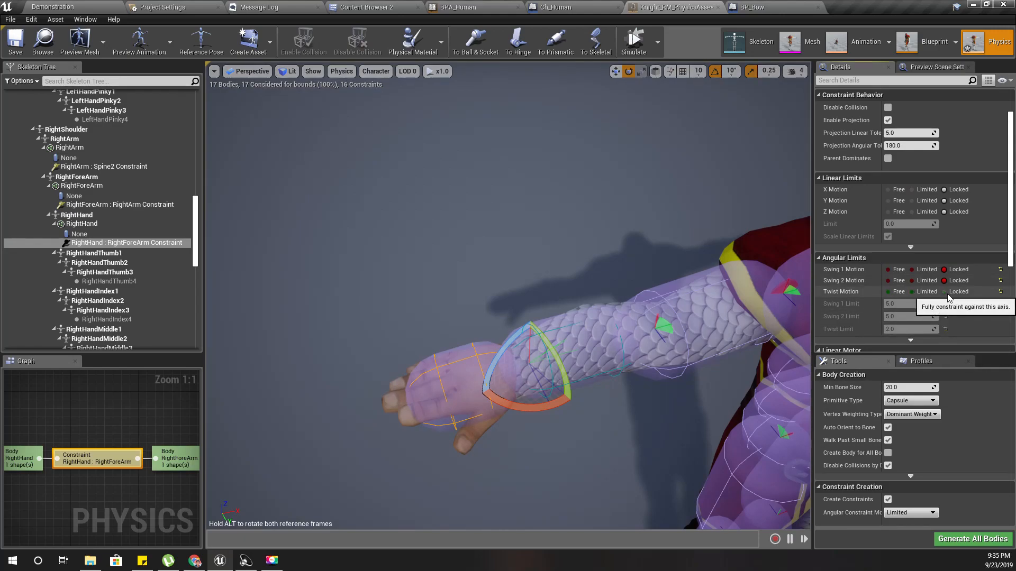
- Lock the wrist constraint's Twist Motion, test it by pulling the hand, and repeat the simulation with the RightHand body selected
{"action": "left_click", "coordinate": [634, 42]}
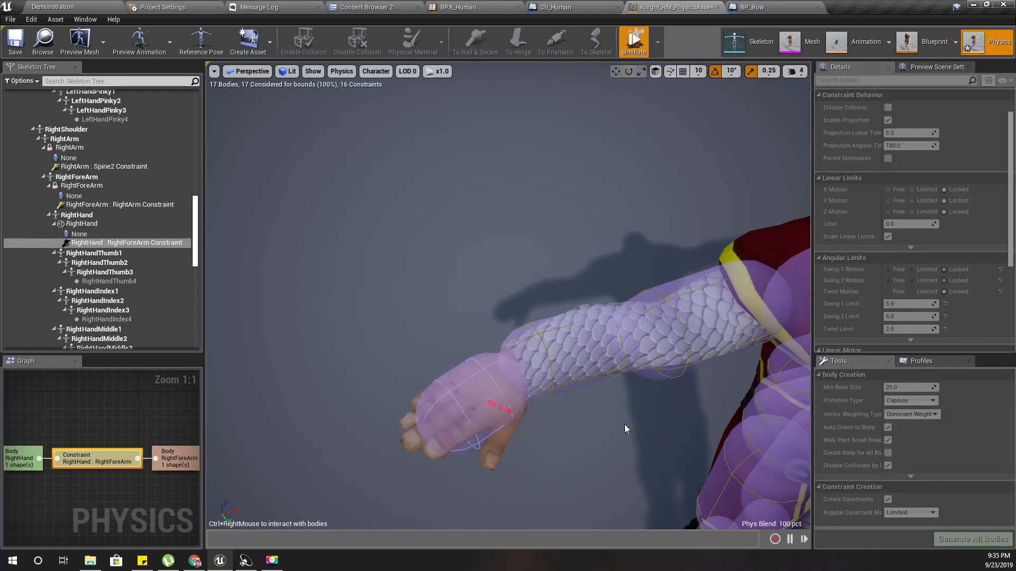
{"action": "left_click", "coordinate": [644, 49]}
{"action": "left_click", "coordinate": [447, 370]}
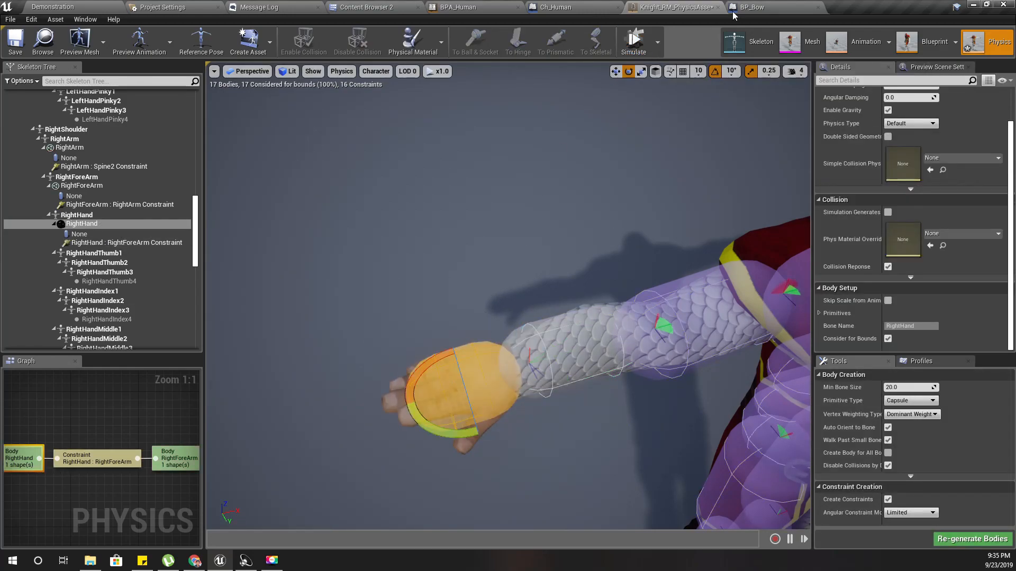
{"action": "left_click", "coordinate": [636, 41]}
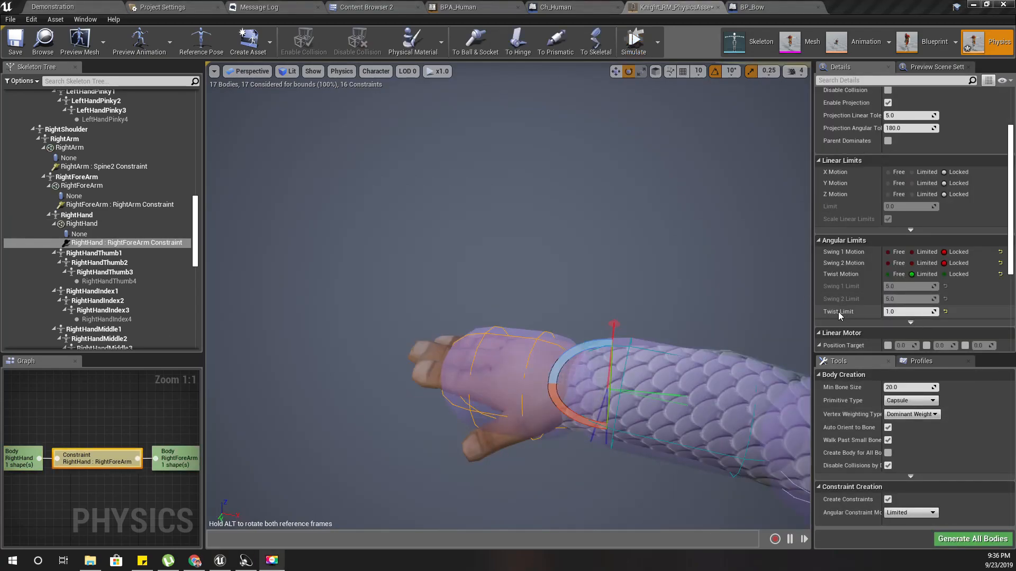
- Set the wrist constraint's Swing 2 Motion to Limited and raise its Swing 2 Limit to about 27.29
{"action": "key", "text": "s"}
{"action": "right_click_drag", "start_coordinate": [462, 401], "coordinate": [433, 397]}
{"action": "key", "text": "s"}
{"action": "key", "text": "q"}
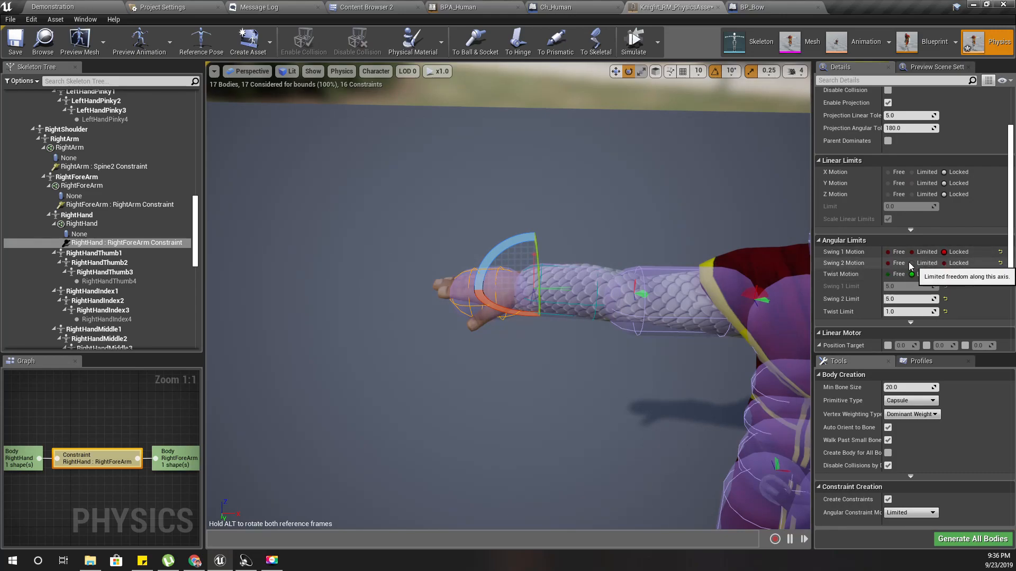
{"action": "right_click_drag", "start_coordinate": [628, 329], "coordinate": [767, 354]}
{"action": "key", "text": "w"}
{"action": "key", "text": "s"}
{"action": "key", "text": "d"}
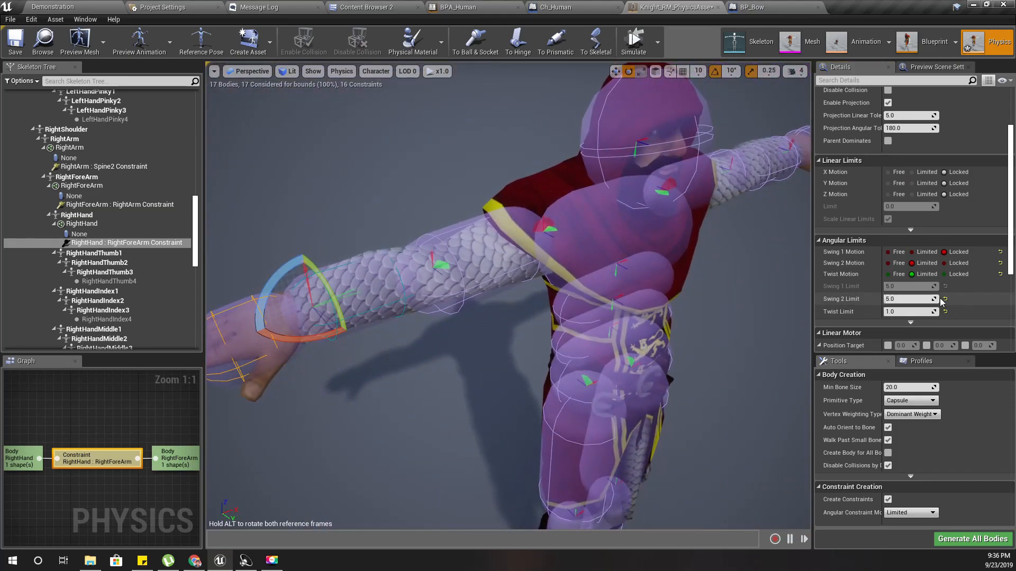
{"action": "left_click_drag", "start_coordinate": [928, 299], "coordinate": [963, 299]}
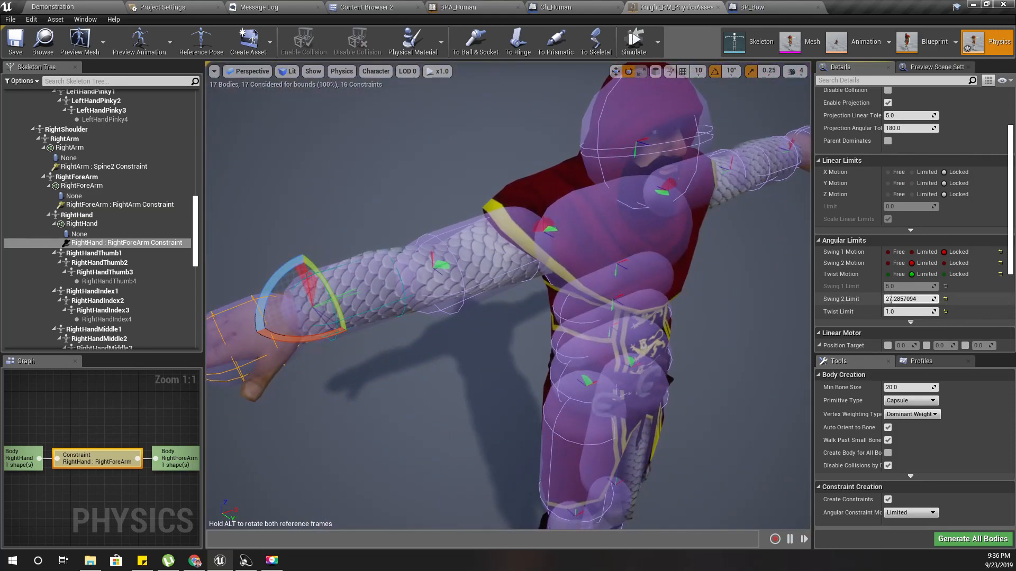
- Lock Swing 2 Motion and set Swing 1 Motion to Limited with a Swing 1 Limit of about 23.86
{"action": "left_click", "coordinate": [944, 263]}
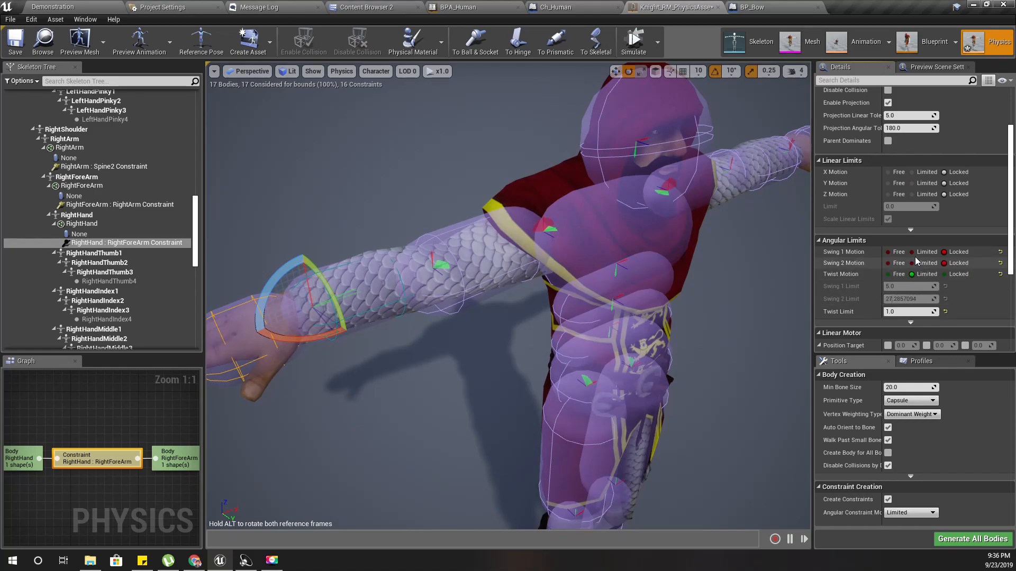
{"action": "right_click_drag", "start_coordinate": [364, 358], "coordinate": [322, 358]}
{"action": "left_click_drag", "start_coordinate": [905, 284], "coordinate": [916, 284]}
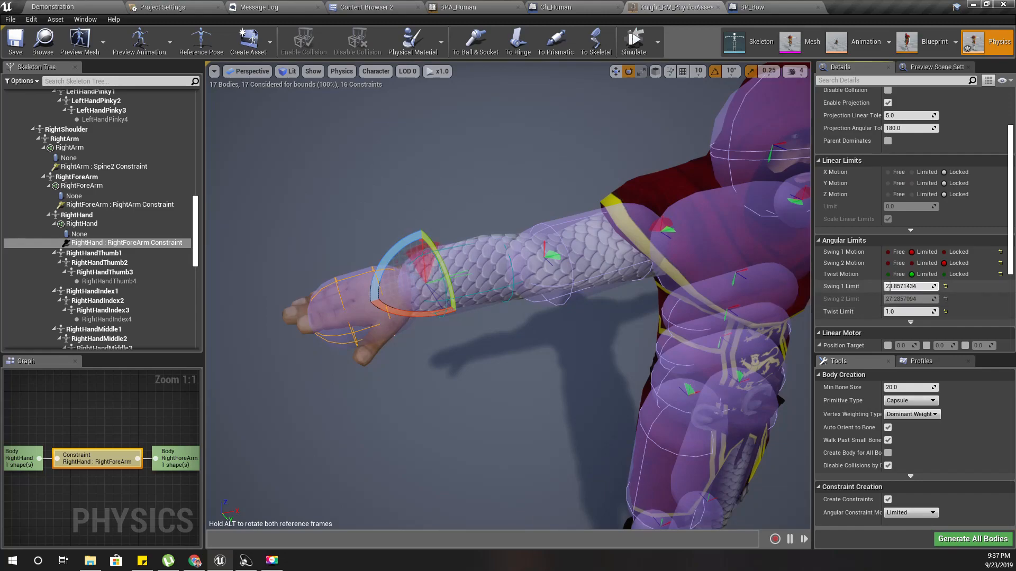
- Lock the wrist constraint's Twist Motion and pull the right hand in simulation to test the Swing 1 range alone
{"action": "right_click_drag", "start_coordinate": [400, 239], "coordinate": [395, 132]}
{"action": "key", "text": "q"}
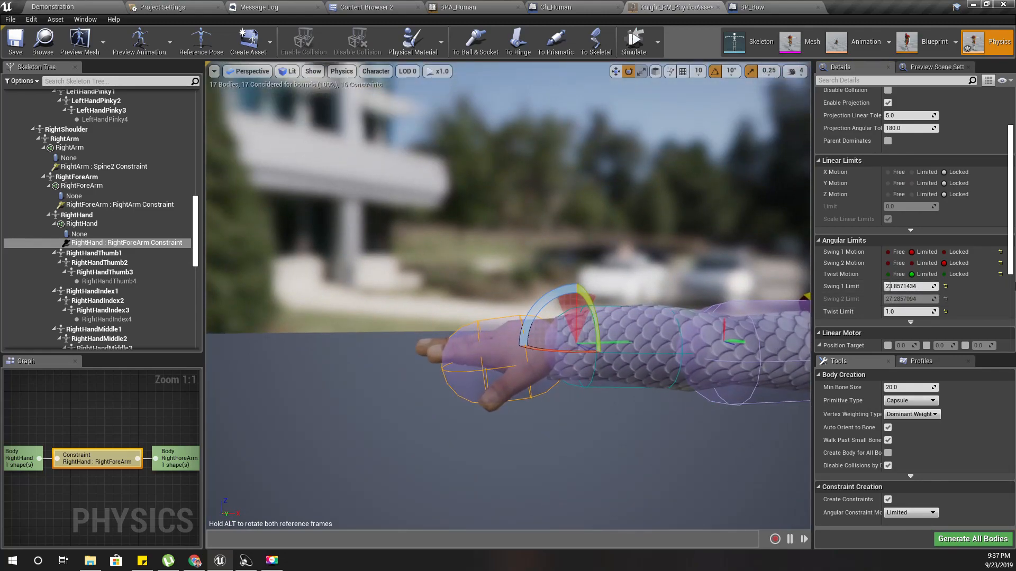
{"action": "left_click", "coordinate": [944, 274]}
{"action": "left_click", "coordinate": [633, 41]}
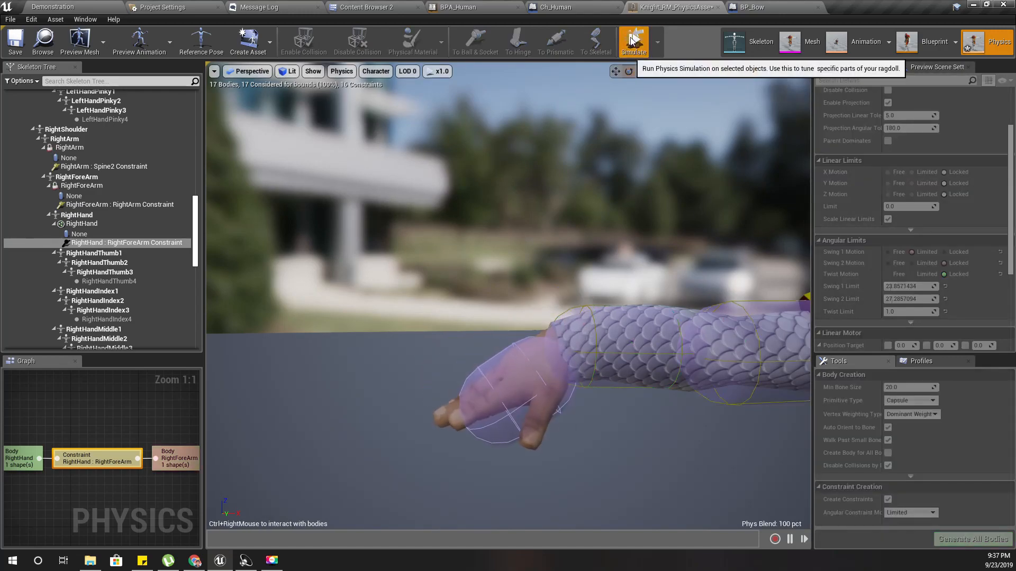
{"action": "right_click_drag", "start_coordinate": [510, 411], "coordinate": [133, 6], "text": "ctrl"}
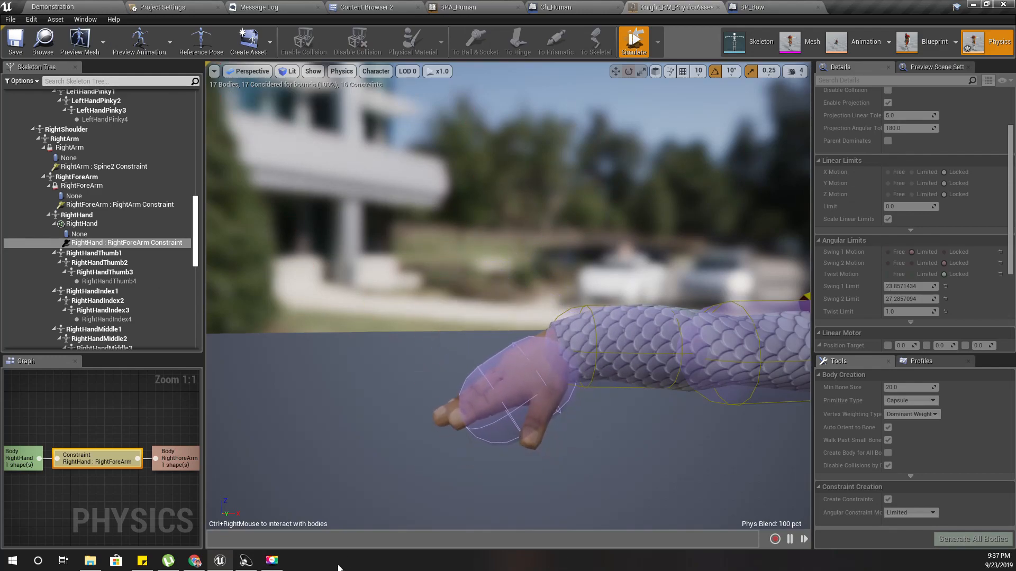
{"action": "left_click", "coordinate": [633, 42]}
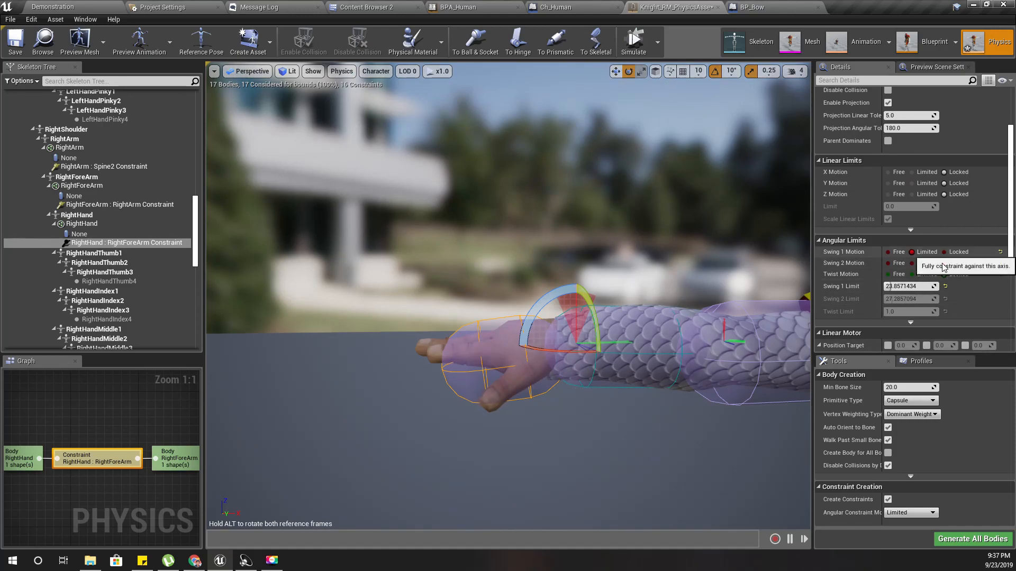
- Set the wrist constraint's Twist Motion back to Limited
{"action": "left_click", "coordinate": [913, 275]}
{"action": "middle_click_drag", "start_coordinate": [559, 415], "coordinate": [701, 450]}
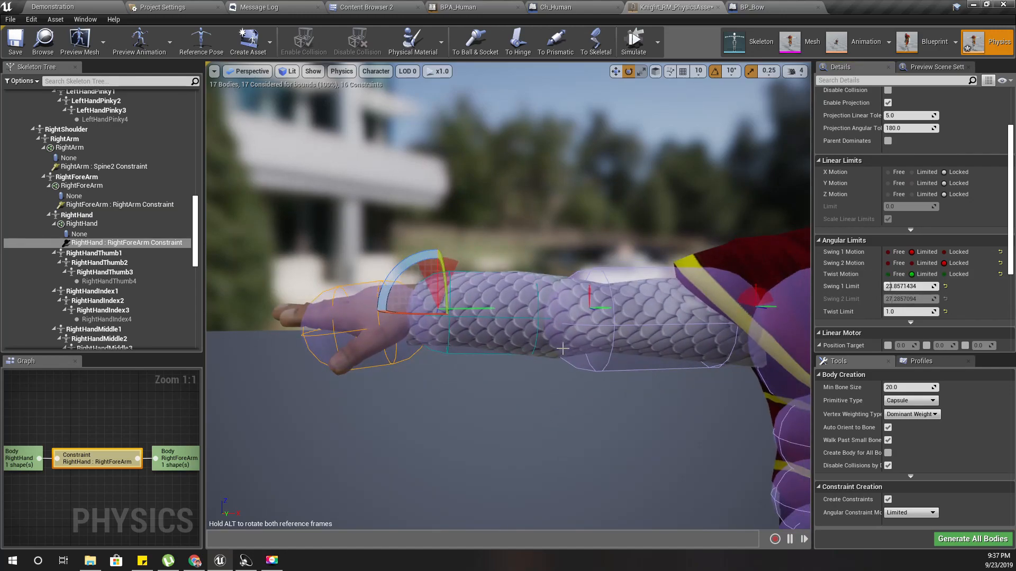
{"action": "right_click_drag", "start_coordinate": [488, 307], "coordinate": [486, 308]}
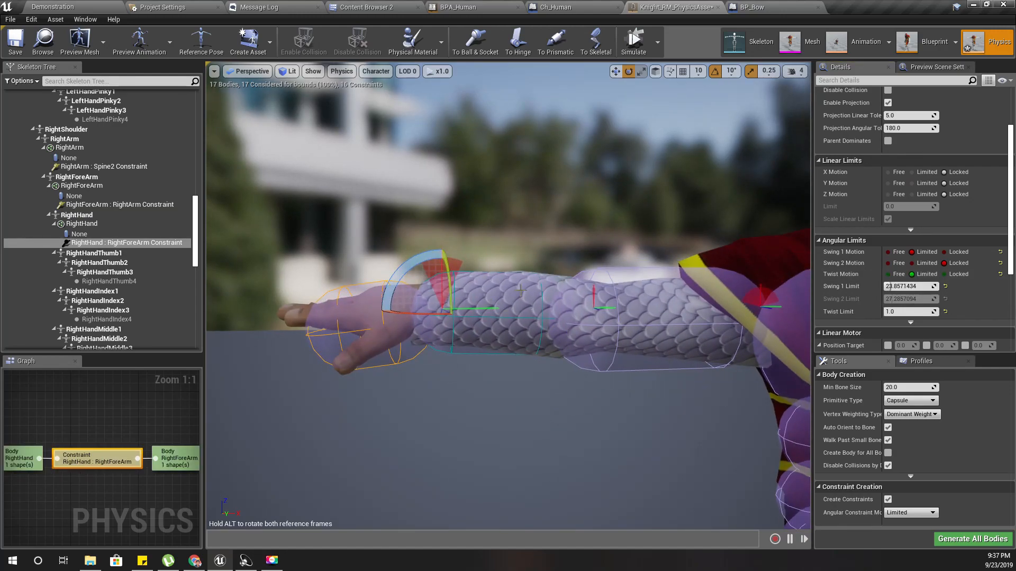
- Select the RightForeArm body and simulate it, pulling on the arm near the wrist to watch the forearm and hand move
{"action": "left_click", "coordinate": [485, 308]}
{"action": "left_click", "coordinate": [627, 40]}
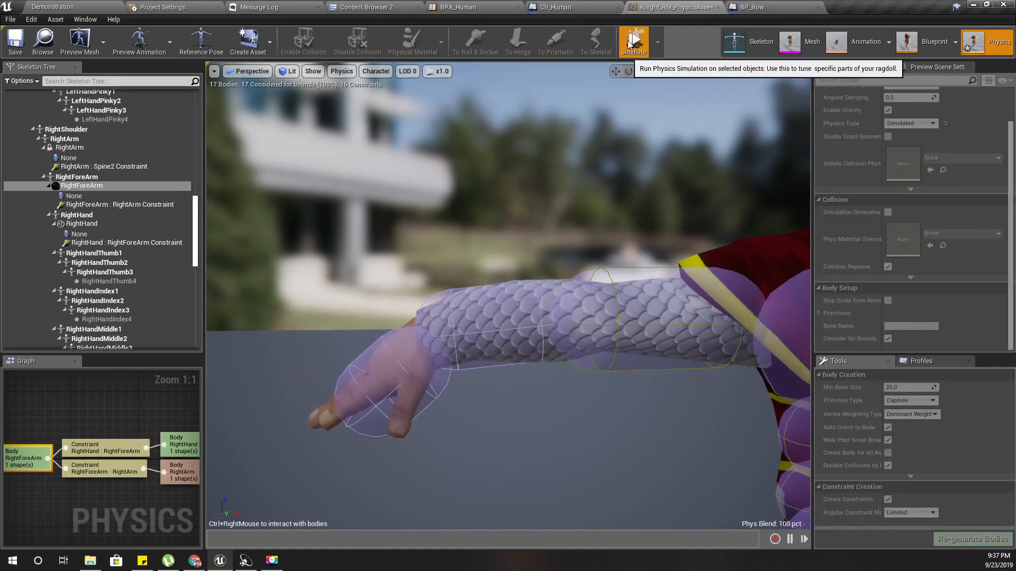
{"action": "right_click_drag", "start_coordinate": [441, 377], "coordinate": [441, 455]}
{"action": "middle_click_drag", "start_coordinate": [441, 378], "coordinate": [441, 296]}
{"action": "right_click_drag", "start_coordinate": [441, 378], "coordinate": [664, 21], "text": "ctrl"}
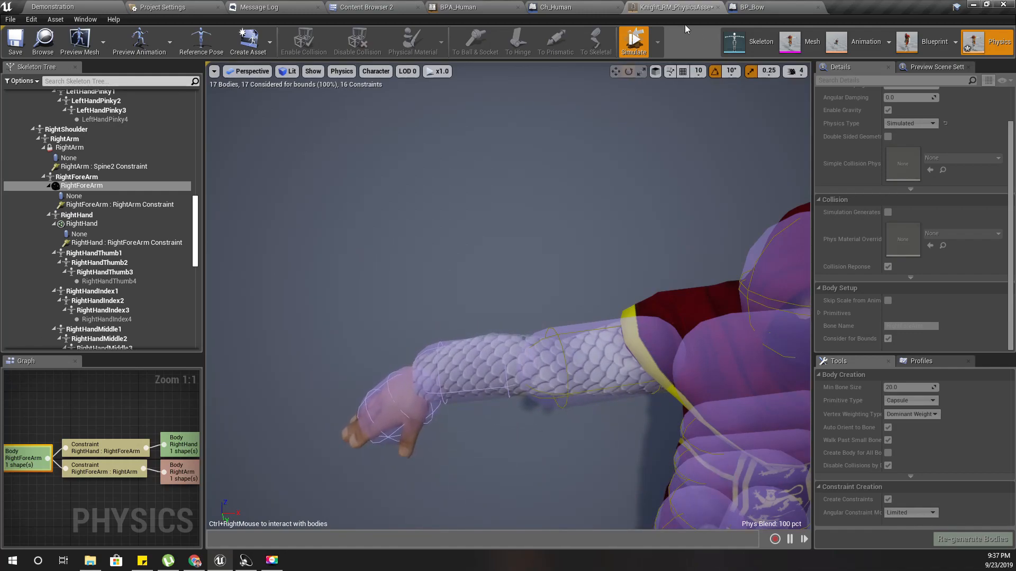
{"action": "left_click", "coordinate": [636, 37]}
{"action": "scroll", "coordinate": [541, 411], "scroll_direction": "up", "scroll_amount": 5}
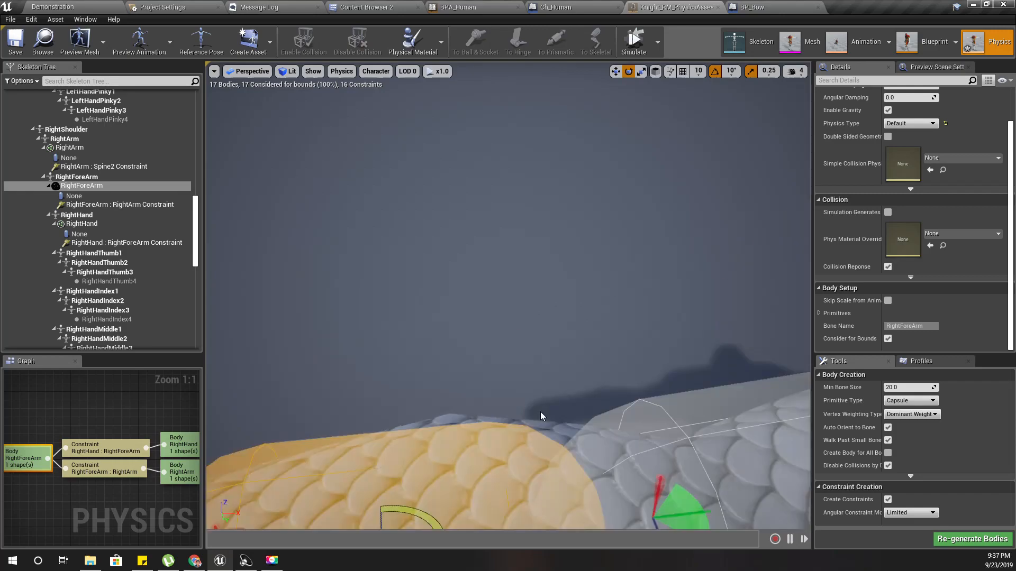
{"action": "mouse_move", "coordinate": [541, 413]}
{"action": "right_mouse_down"}
{"action": "mouse_move", "coordinate": [542, 371]}
{"action": "mouse_move", "coordinate": [541, 419]}
{"action": "right_mouse_up"}
{"action": "scroll", "coordinate": [541, 418], "scroll_direction": "down", "scroll_amount": 5}
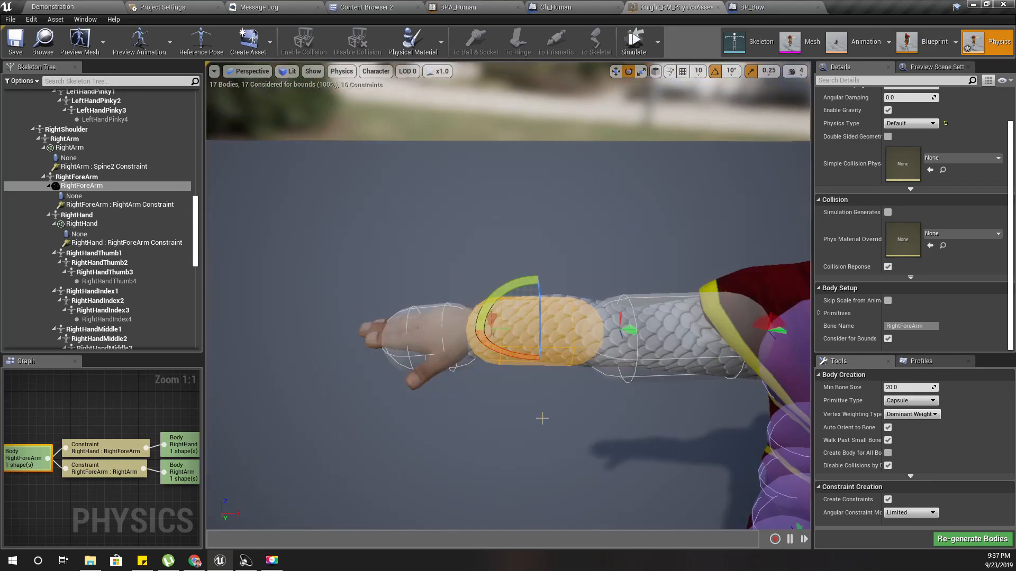
{"action": "middle_click_drag", "start_coordinate": [541, 418], "coordinate": [531, 524]}
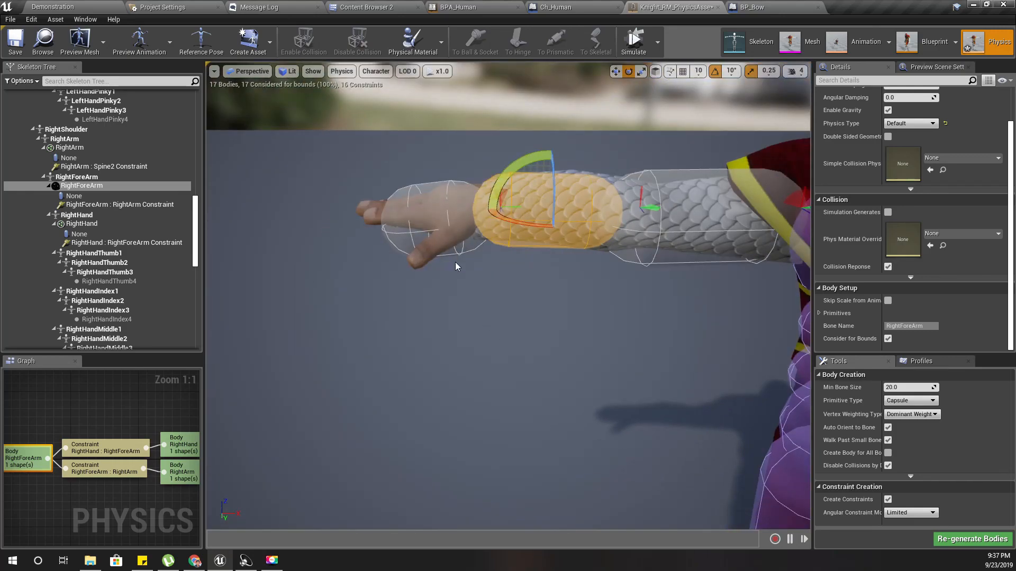
- Select the RightArm body and simulate it to watch the whole right arm swing from the shoulder
{"action": "left_click", "coordinate": [445, 207]}
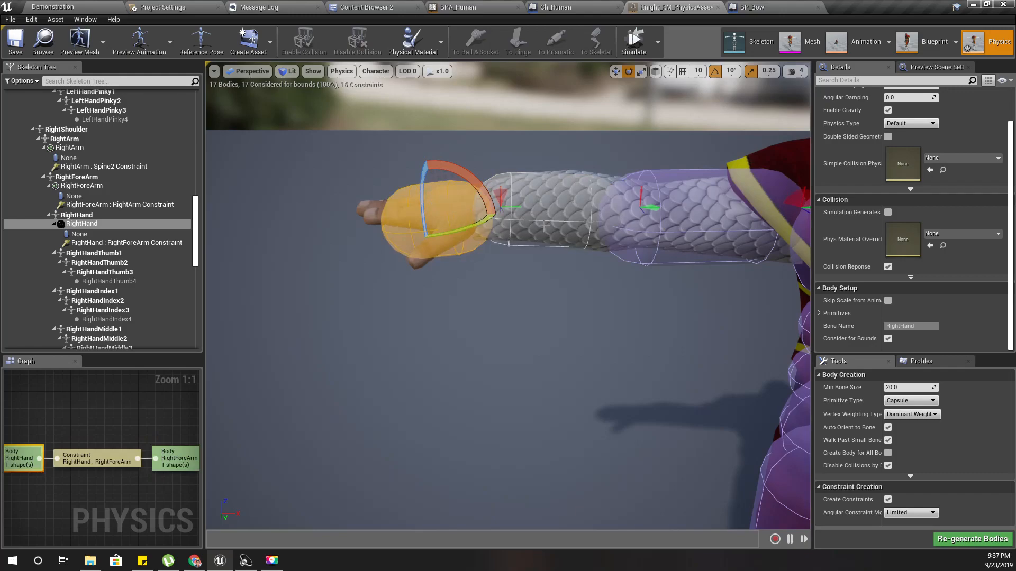
{"action": "left_click", "coordinate": [716, 219]}
{"action": "left_click", "coordinate": [632, 43]}
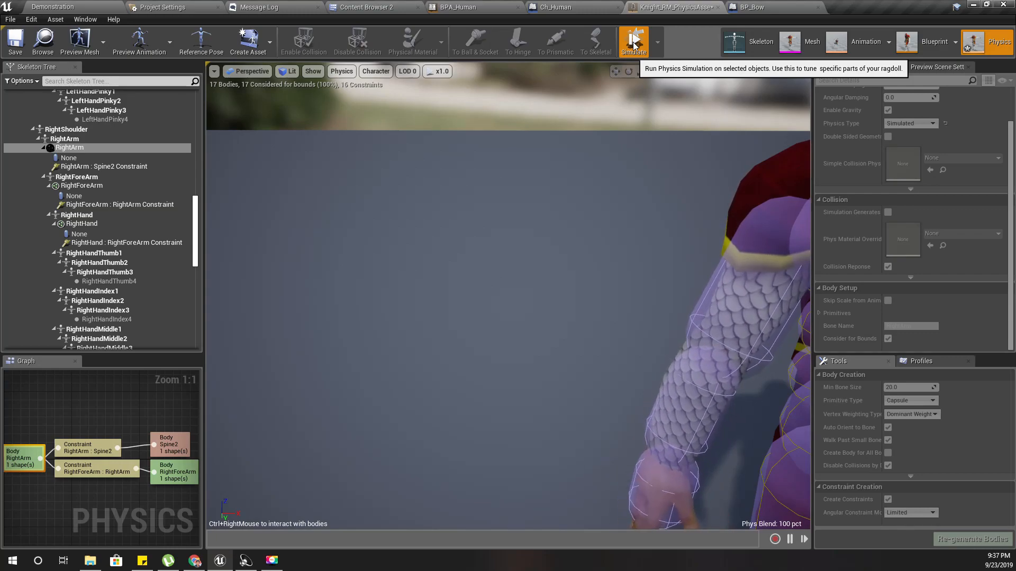
{"action": "right_click_drag", "start_coordinate": [607, 147], "coordinate": [623, 158]}
{"action": "middle_click_drag", "start_coordinate": [579, 245], "coordinate": [608, 254]}
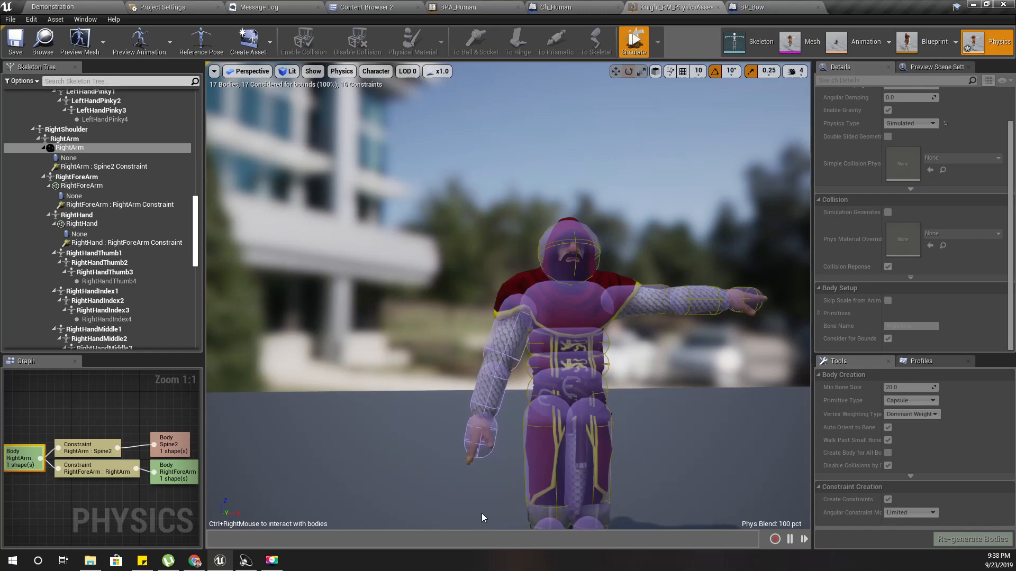
{"action": "left_click", "coordinate": [633, 40]}
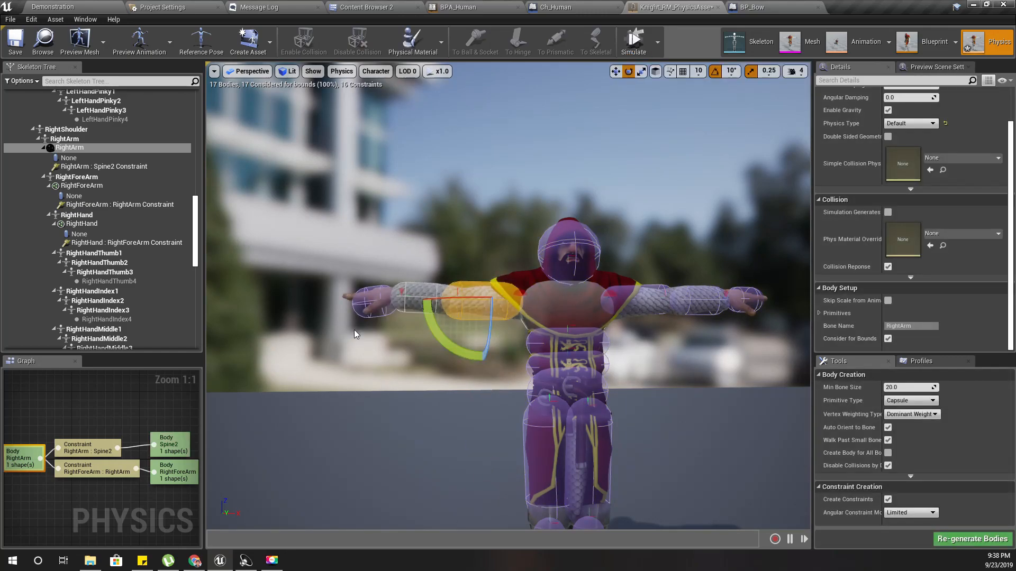
- Review the RightHand body's physics properties and the wrist constraint's angular limits and motor settings
{"action": "left_click", "coordinate": [369, 303]}
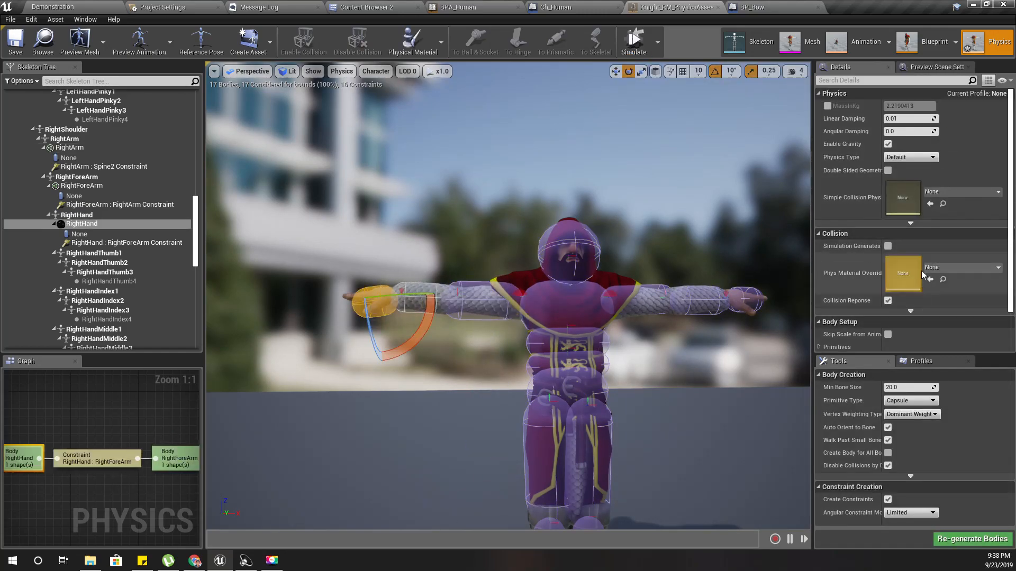
{"action": "scroll", "coordinate": [886, 242], "scroll_direction": "down", "scroll_amount": 1}
{"action": "scroll", "coordinate": [887, 242], "scroll_direction": "up", "scroll_amount": 2}
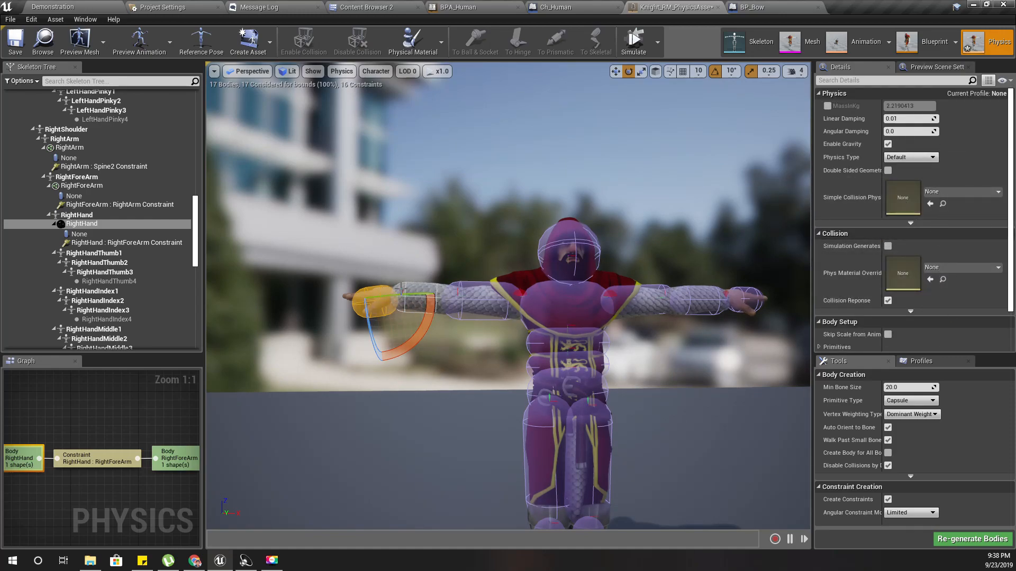
{"action": "left_click", "coordinate": [402, 289]}
{"action": "scroll", "coordinate": [916, 212], "scroll_direction": "down", "scroll_amount": 5}
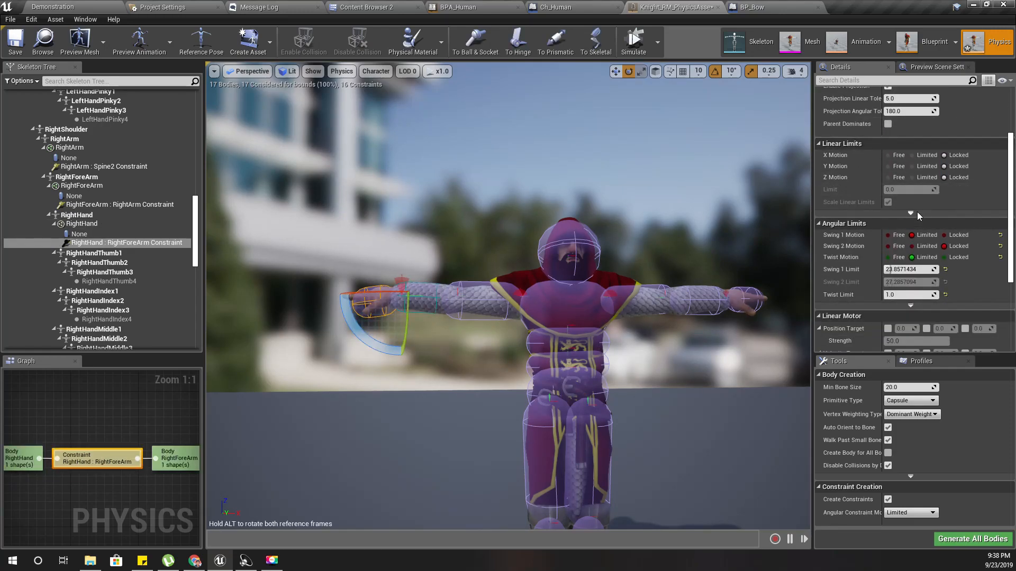
{"action": "scroll", "coordinate": [916, 211], "scroll_direction": "down", "scroll_amount": 6}
{"action": "scroll", "coordinate": [916, 212], "scroll_direction": "down", "scroll_amount": 2}
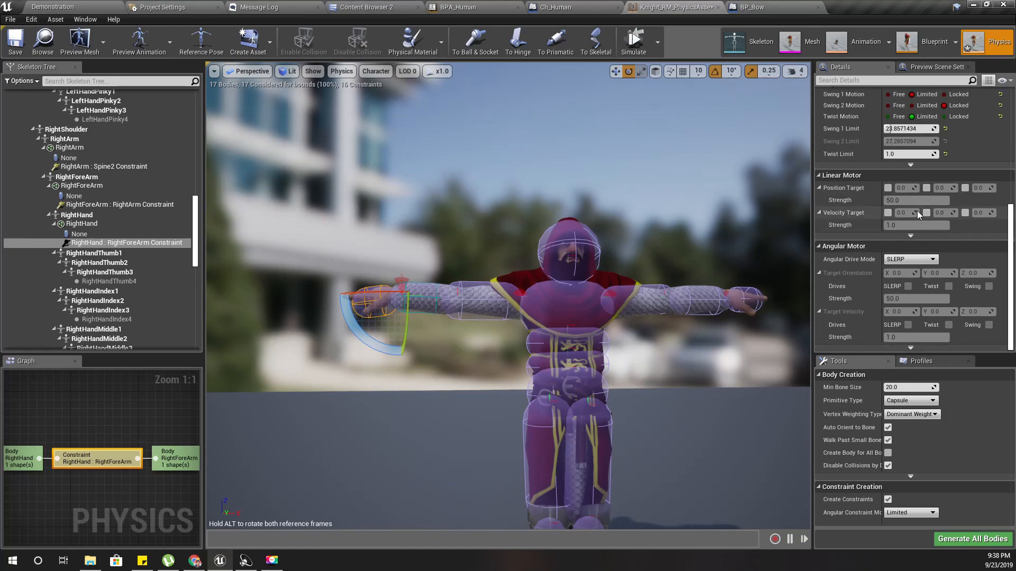
- Set the RightHand body's Linear Damping and Angular Damping to 10
{"action": "left_click", "coordinate": [372, 297]}
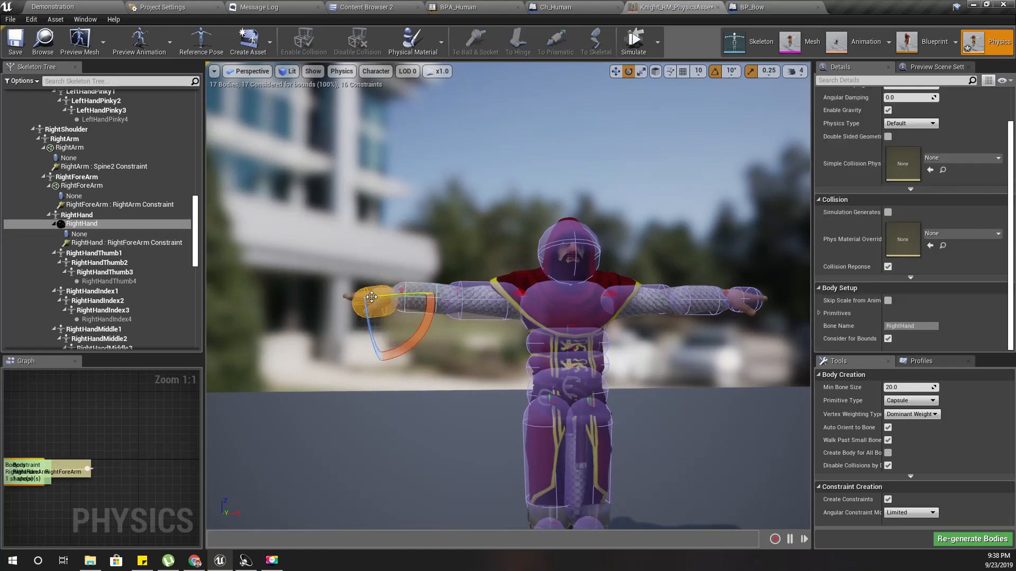
{"action": "scroll", "coordinate": [935, 198], "scroll_direction": "up", "scroll_amount": 2}
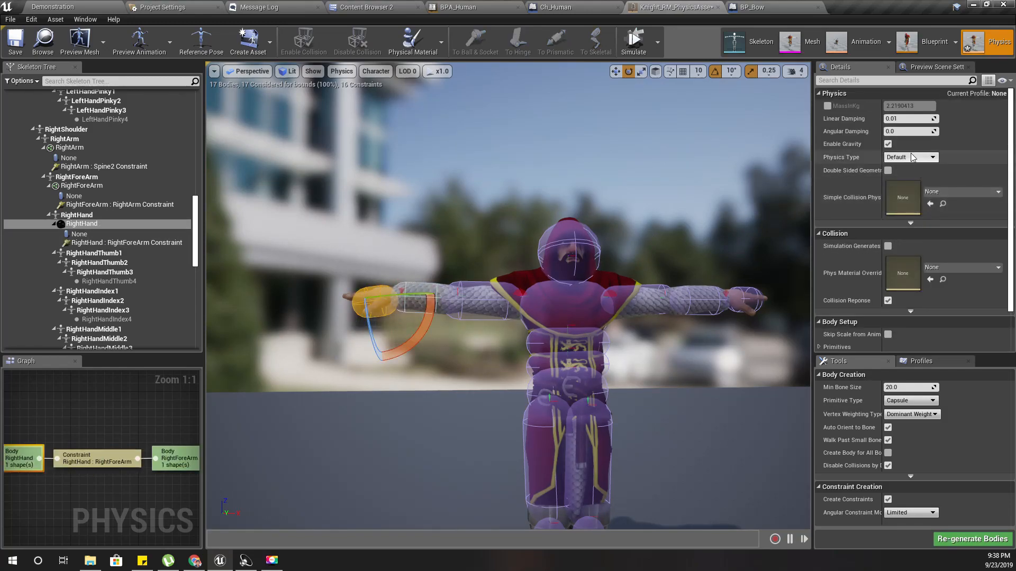
{"action": "left_click", "coordinate": [919, 119]}
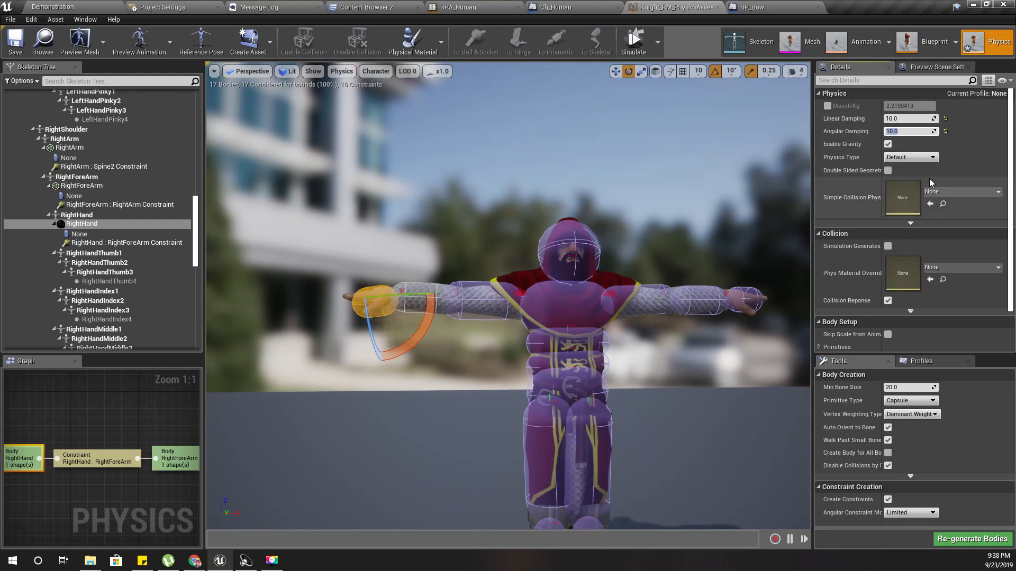
- Simulate the RightArm body to observe how the hand's damping affects the falling arm
{"action": "left_click", "coordinate": [492, 307]}
{"action": "left_click", "coordinate": [634, 43]}
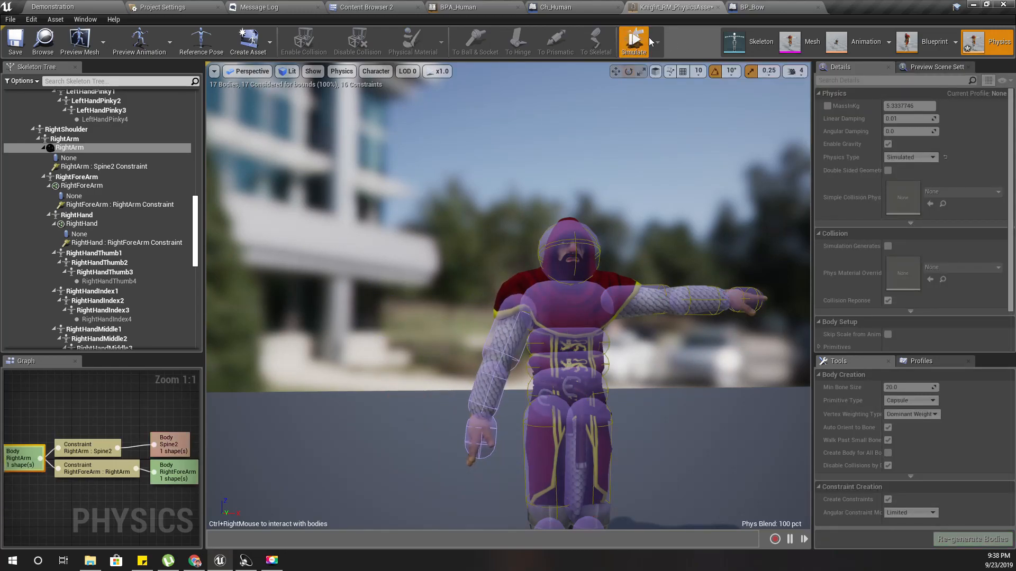
{"action": "left_click", "coordinate": [639, 41]}
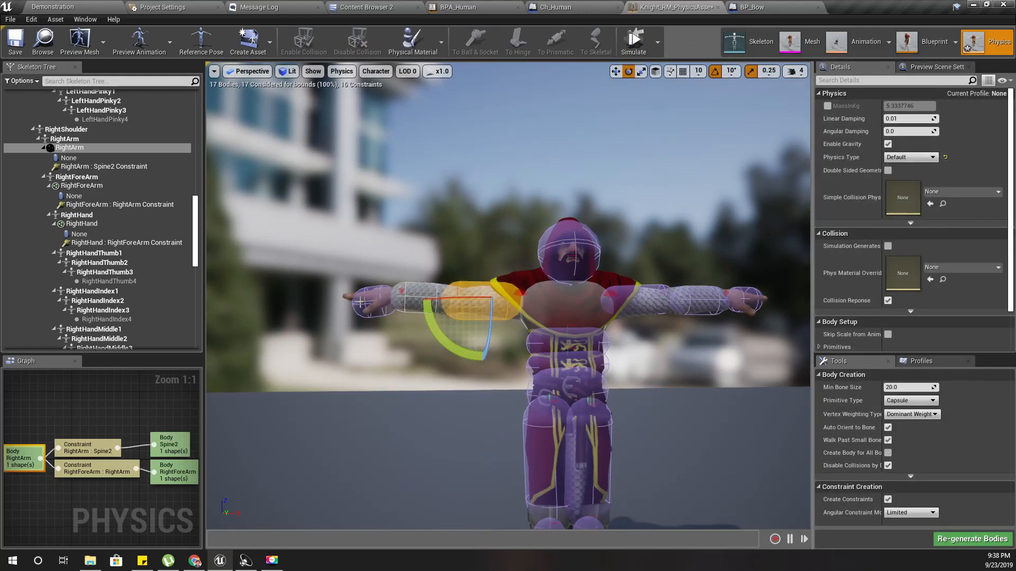
- Re-enter the RightHand body's damping and simulate the RightArm body again to compare the motion
{"action": "left_click", "coordinate": [370, 305]}
{"action": "left_click", "coordinate": [911, 120]}
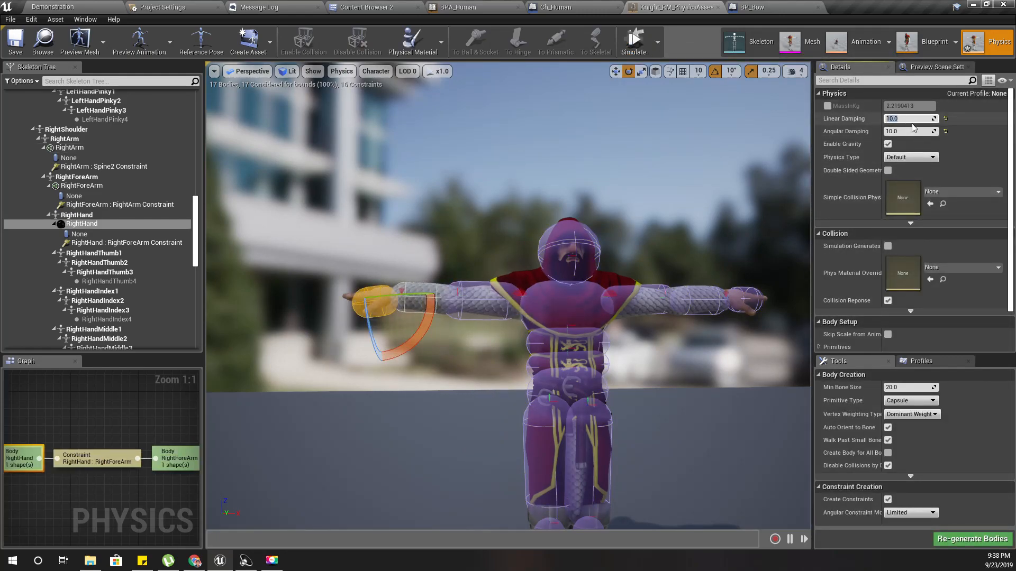
{"action": "key", "text": "Return"}
{"action": "left_click", "coordinate": [460, 291]}
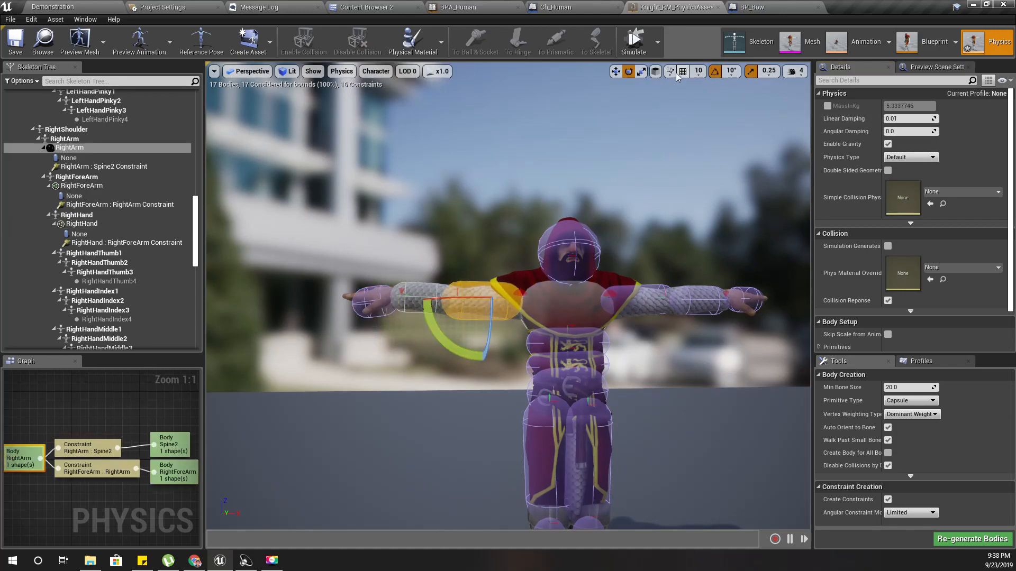
{"action": "left_click", "coordinate": [634, 42]}
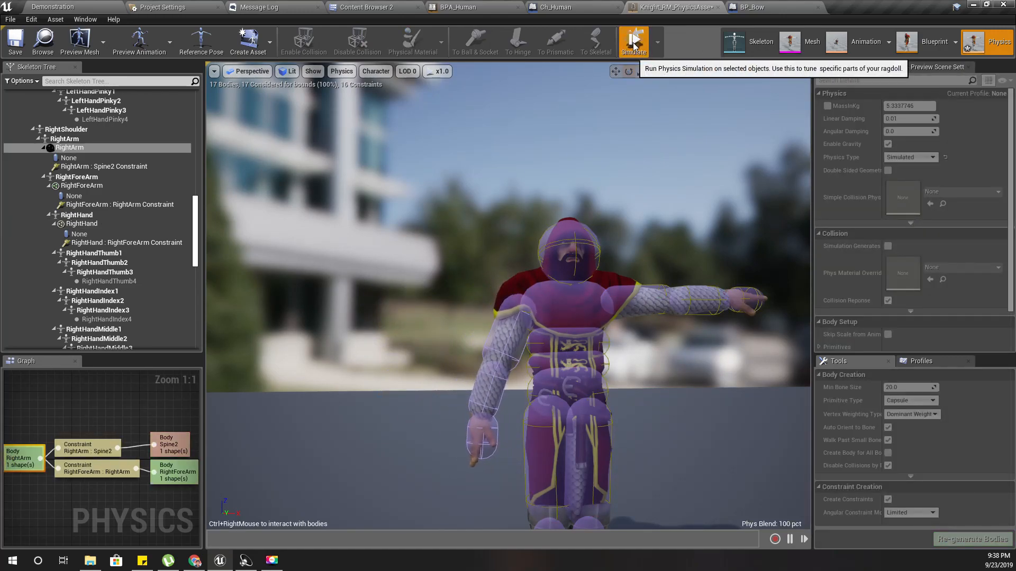
{"action": "left_click", "coordinate": [635, 43]}
- Lock Swing 1, Swing 2 and Twist Motion on the elbow constraint between RightForeArm and RightArm
{"action": "right_click_drag", "start_coordinate": [547, 109], "coordinate": [542, 239]}
{"action": "scroll", "coordinate": [482, 252], "scroll_direction": "up", "scroll_amount": 4}
{"action": "right_click_drag", "start_coordinate": [484, 252], "coordinate": [459, 305]}
{"action": "scroll", "coordinate": [484, 252], "scroll_direction": "up", "scroll_amount": 4}
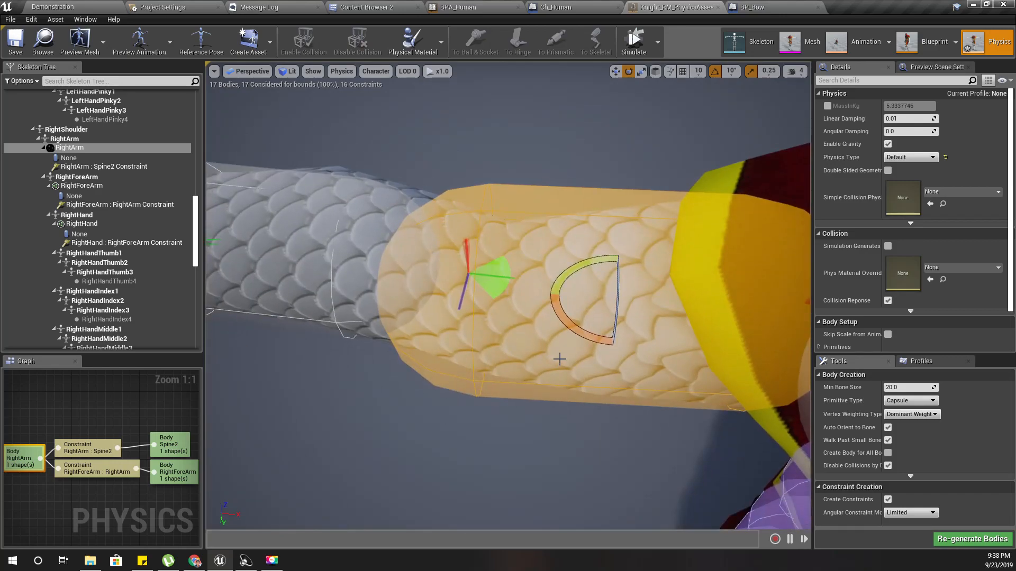
{"action": "left_click", "coordinate": [468, 274]}
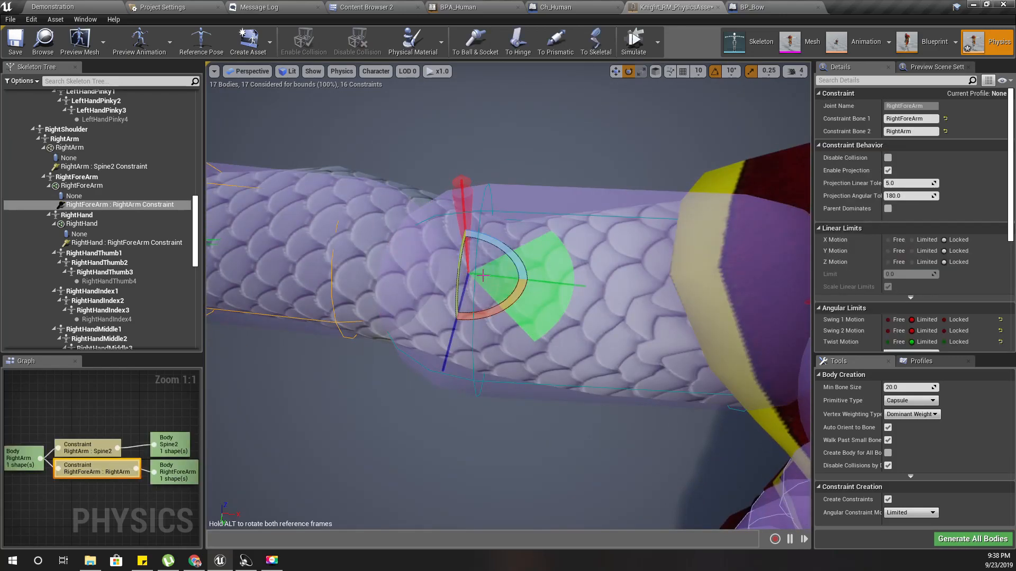
{"action": "scroll", "coordinate": [483, 275], "scroll_direction": "down", "scroll_amount": 6}
{"action": "scroll", "coordinate": [953, 311], "scroll_direction": "down", "scroll_amount": 3}
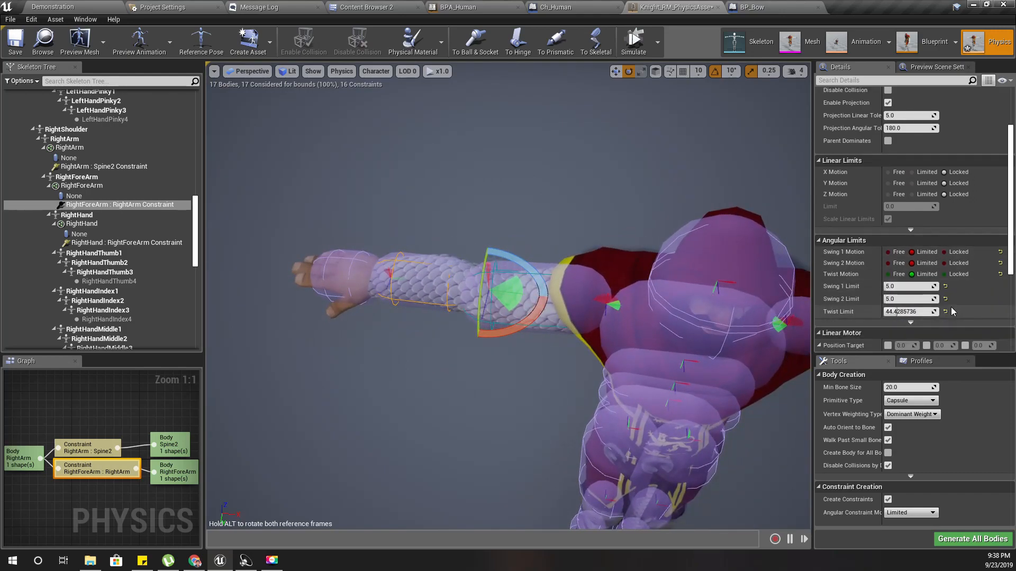
{"action": "left_click", "coordinate": [944, 263]}
{"action": "left_click", "coordinate": [944, 252]}
- Simulate the RightForeArm body to test the elbow with all angular motion locked
{"action": "left_click", "coordinate": [400, 277]}
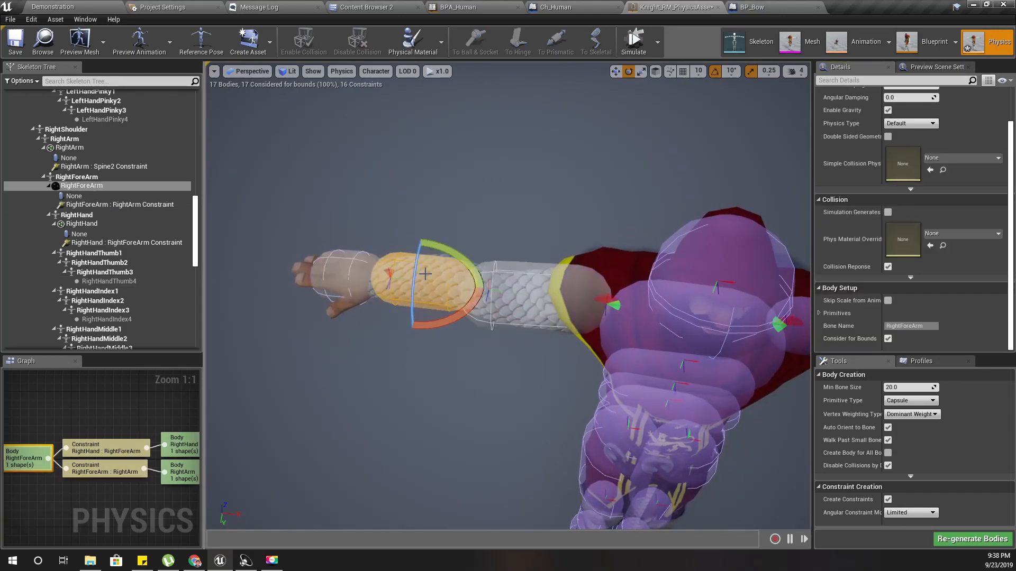
{"action": "left_click", "coordinate": [634, 40]}
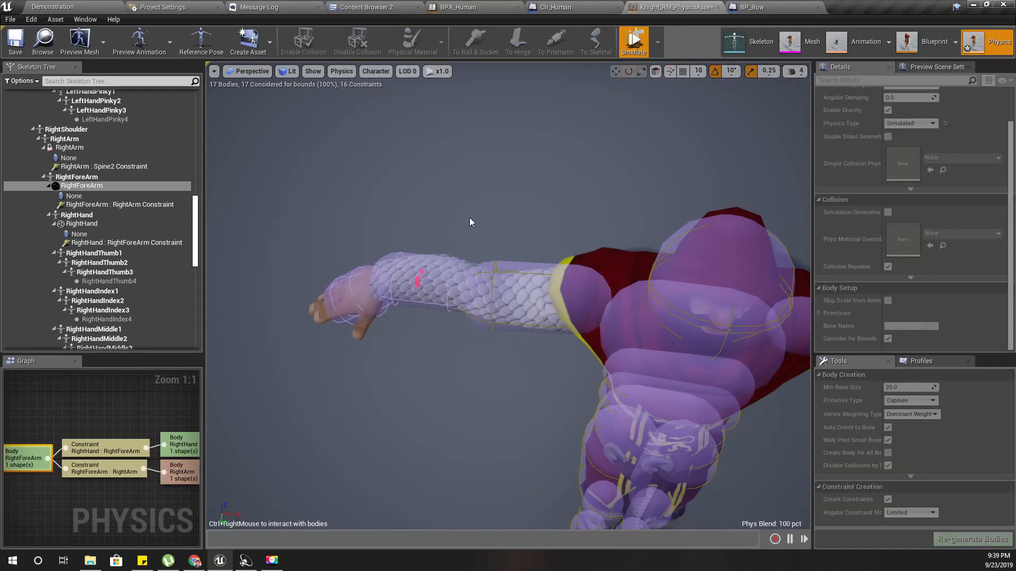
{"action": "left_click", "coordinate": [633, 41]}
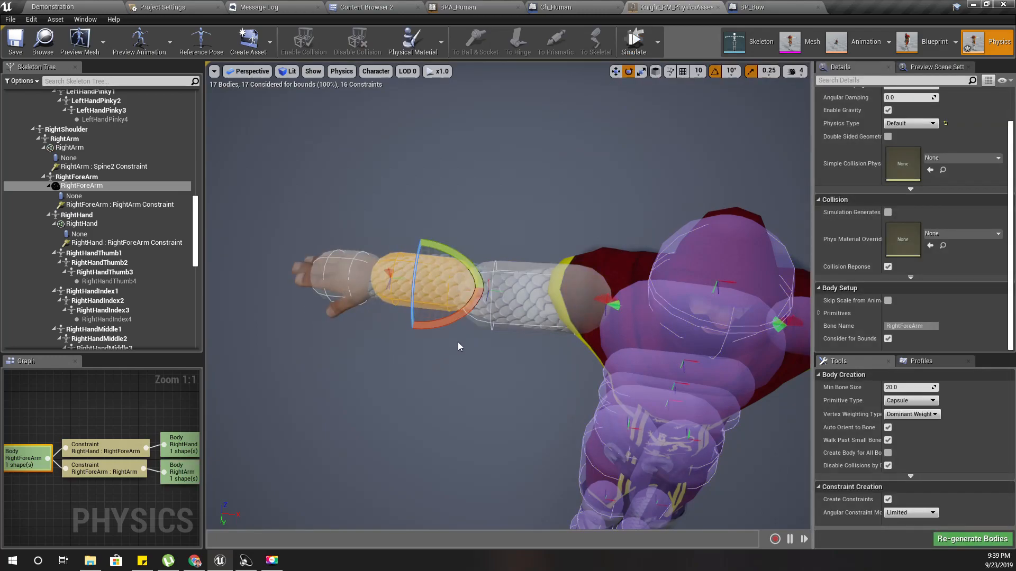
- Set the elbow constraint's Twist Motion to Limited and pull the forearm in simulation to test its twist range
{"action": "left_click", "coordinate": [490, 285]}
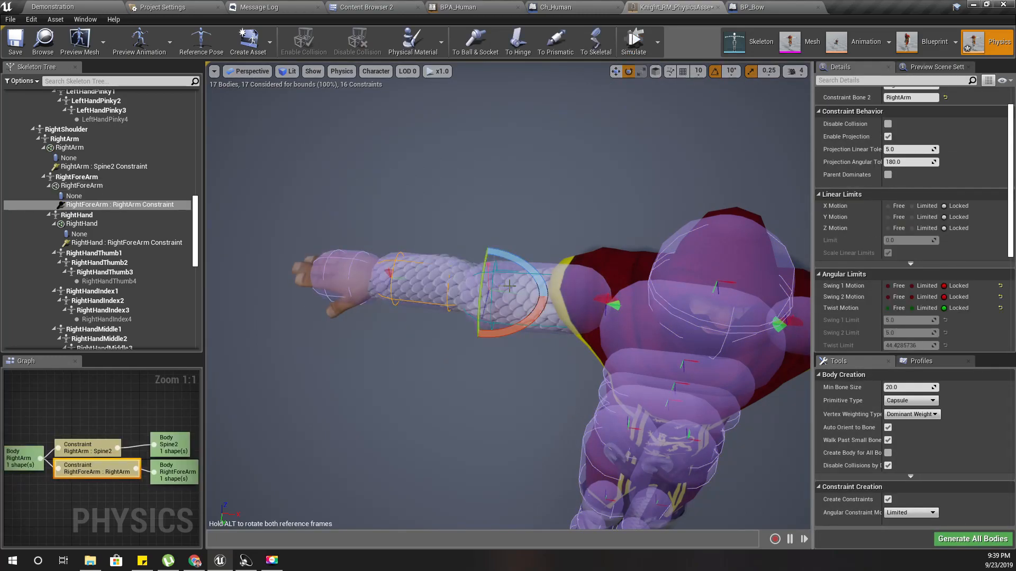
{"action": "left_click", "coordinate": [912, 307]}
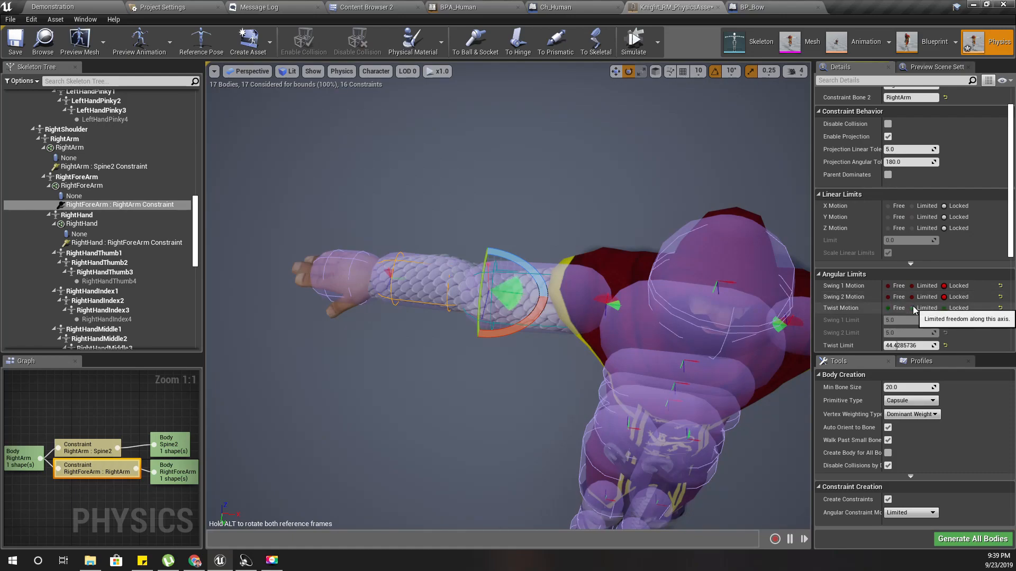
{"action": "left_click", "coordinate": [640, 35]}
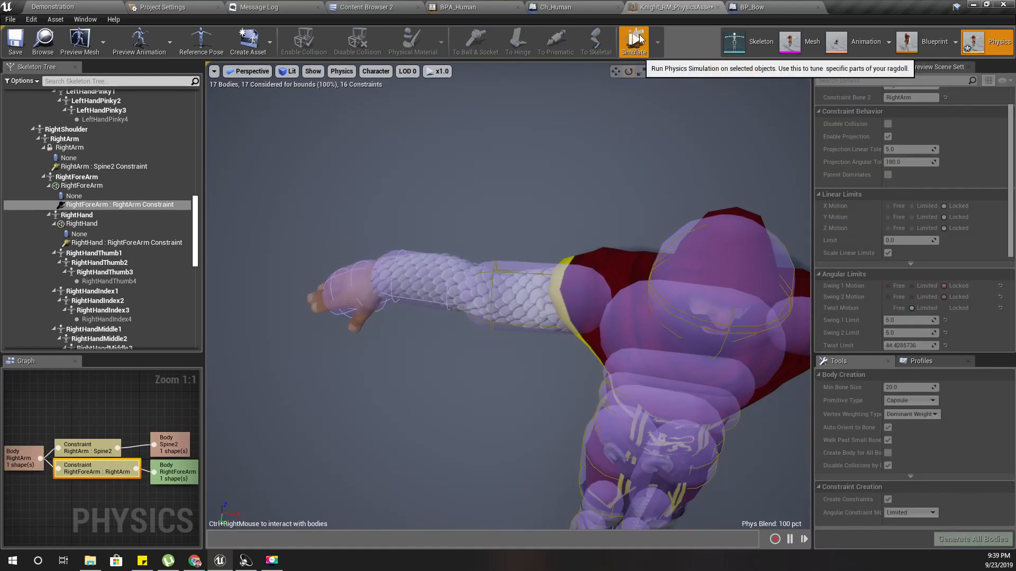
{"action": "right_click_drag", "start_coordinate": [403, 274], "coordinate": [281, 292], "text": "ctrl"}
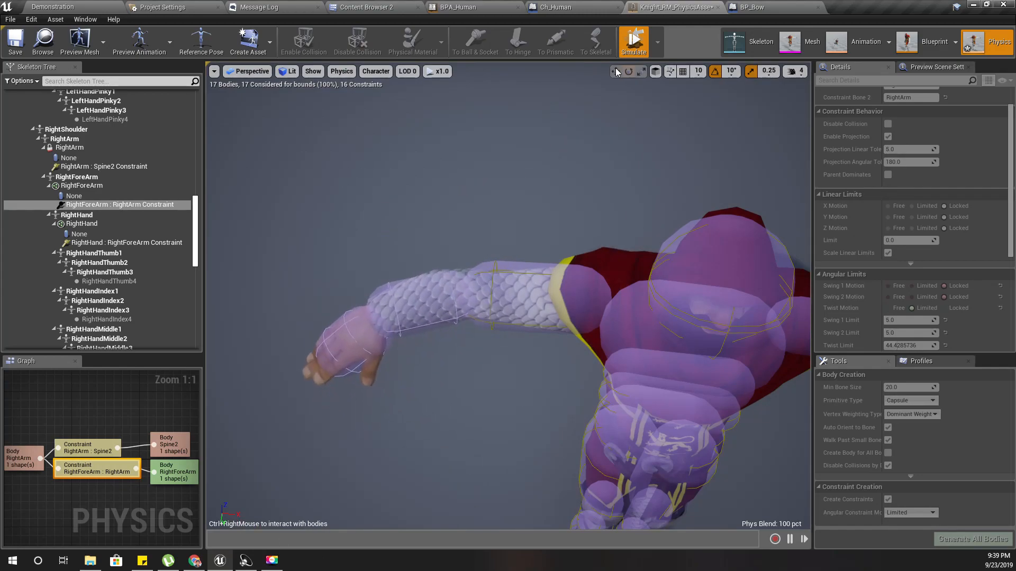
{"action": "left_click", "coordinate": [634, 40]}
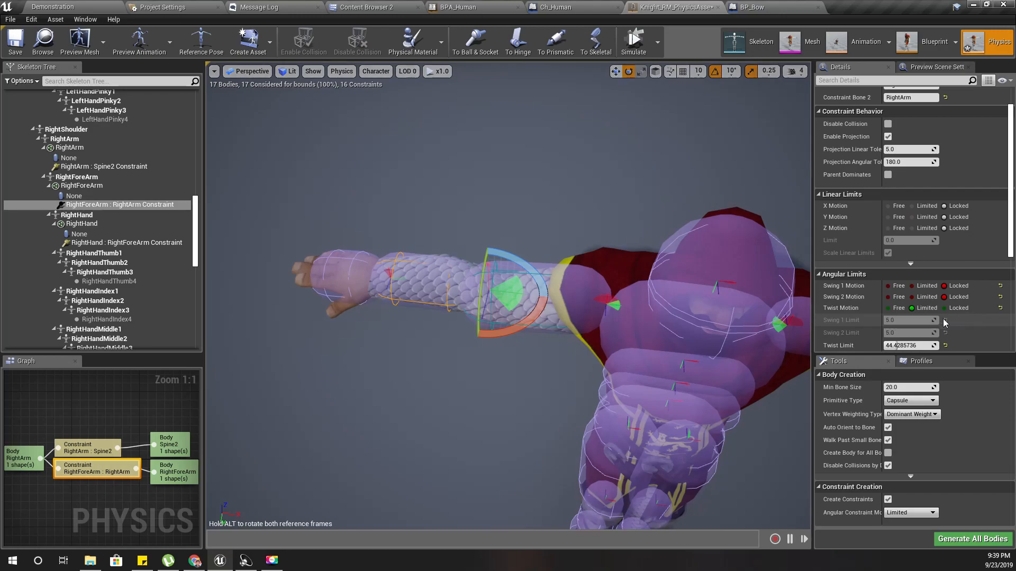
- Set the elbow constraint's Twist Limit to 10
{"action": "left_click", "coordinate": [929, 347]}
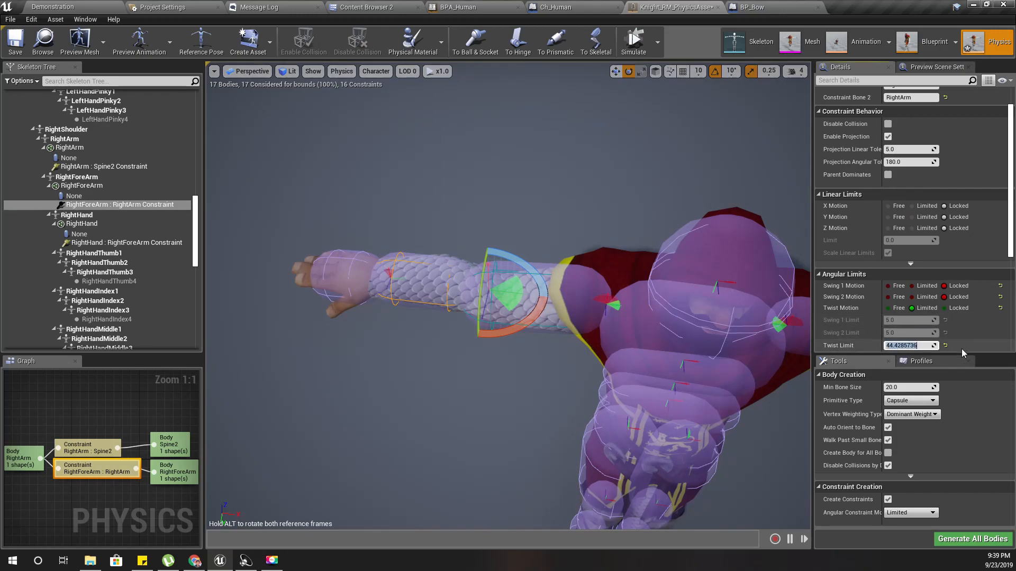
{"action": "type", "text": "10"}
{"action": "key", "text": "Return"}
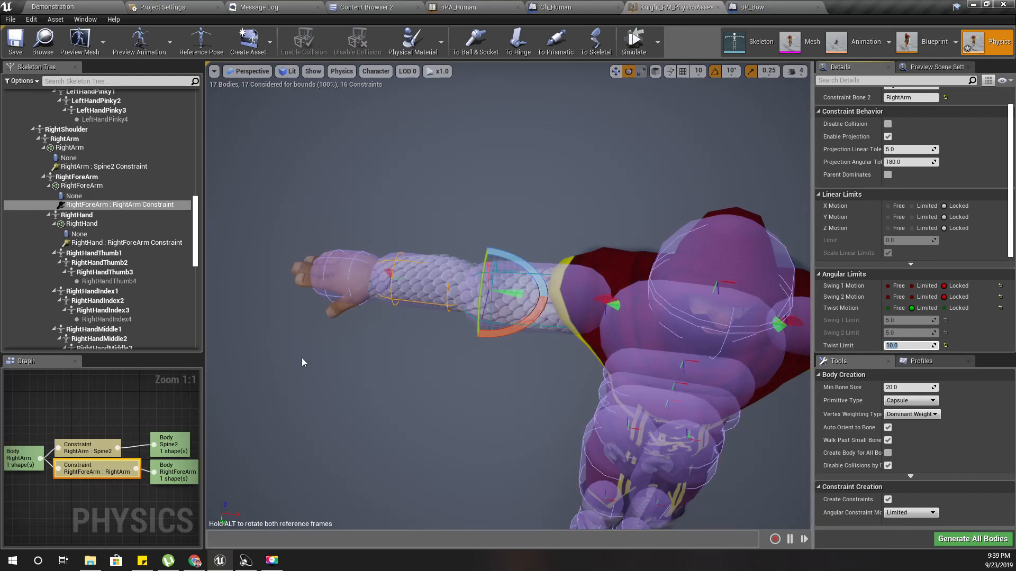
- Test the right forearm's bend in simulation, stop it, and rotate the RightForeArm : RightArm constraint's limit frame at the elbow
{"action": "left_click", "coordinate": [633, 41]}
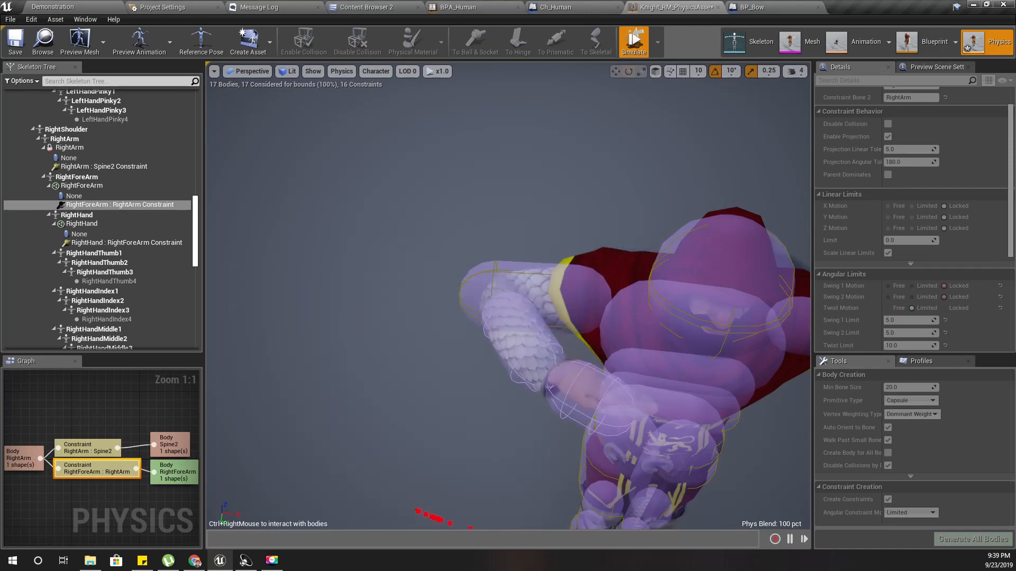
{"action": "left_click", "coordinate": [634, 44]}
{"action": "scroll", "coordinate": [508, 297], "scroll_direction": "up", "scroll_amount": 5}
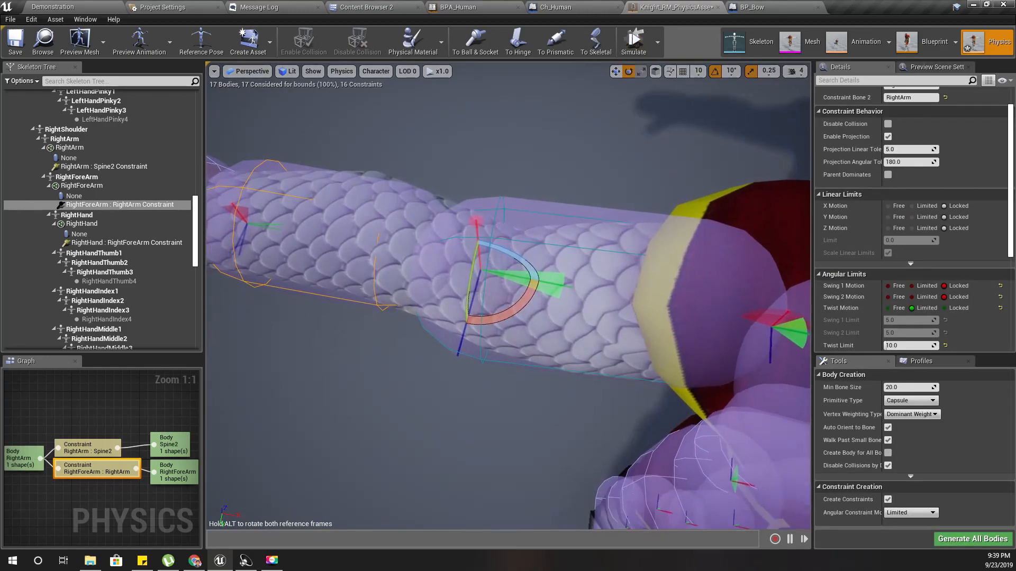
{"action": "scroll", "coordinate": [514, 338], "scroll_direction": "down", "scroll_amount": 5}
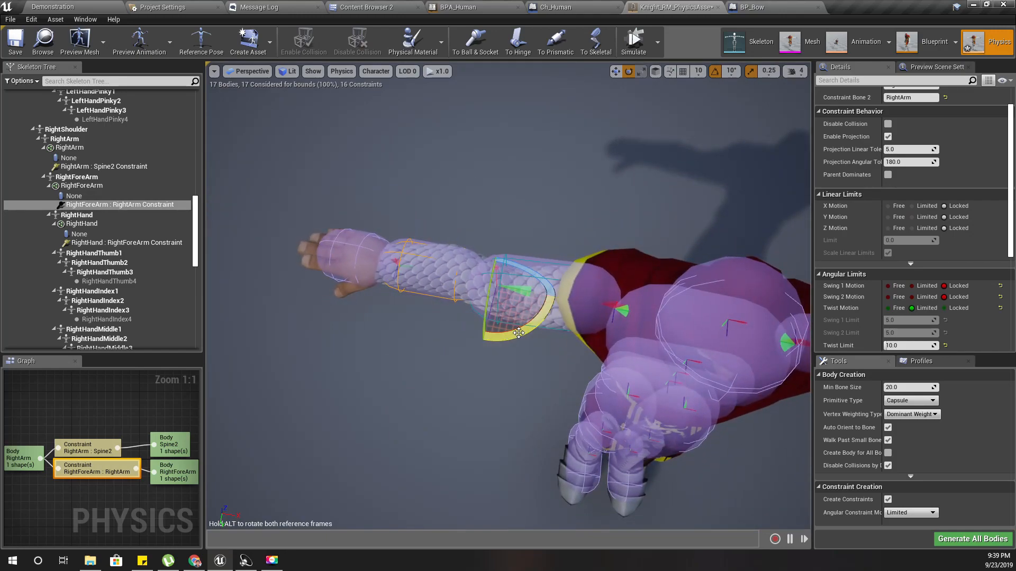
{"action": "left_click_drag", "start_coordinate": [518, 335], "coordinate": [528, 339]}
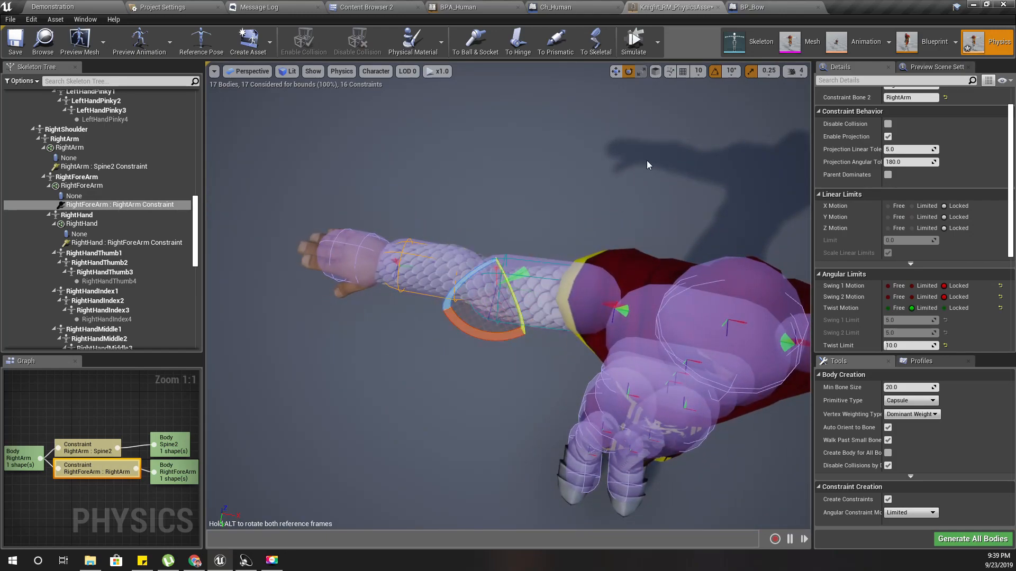
- Simulate the right forearm and pull the hand in several directions to test the rotated elbow limit, ending the simulation
{"action": "left_click", "coordinate": [634, 44]}
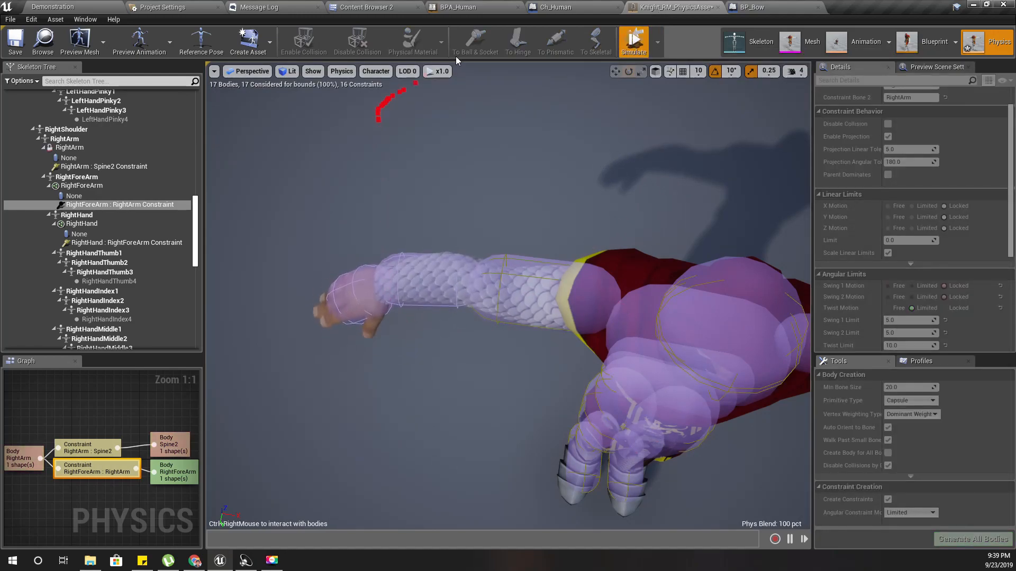
{"action": "right_click_drag", "start_coordinate": [650, 486], "coordinate": [651, 249], "text": "ctrl"}
{"action": "right_click_drag", "start_coordinate": [378, 366], "coordinate": [372, 393]}
{"action": "mouse_move", "coordinate": [456, 284]}
{"action": "right_mouse_down", "text": "ctrl"}
{"action": "mouse_move", "coordinate": [690, 336]}
{"action": "mouse_move", "coordinate": [375, 317]}
{"action": "mouse_move", "coordinate": [462, 318]}
{"action": "mouse_move", "coordinate": [727, 367]}
{"action": "mouse_move", "coordinate": [165, 310]}
{"action": "mouse_move", "coordinate": [869, 502]}
{"action": "mouse_move", "coordinate": [317, 328]}
{"action": "right_mouse_up", "text": "ctrl"}
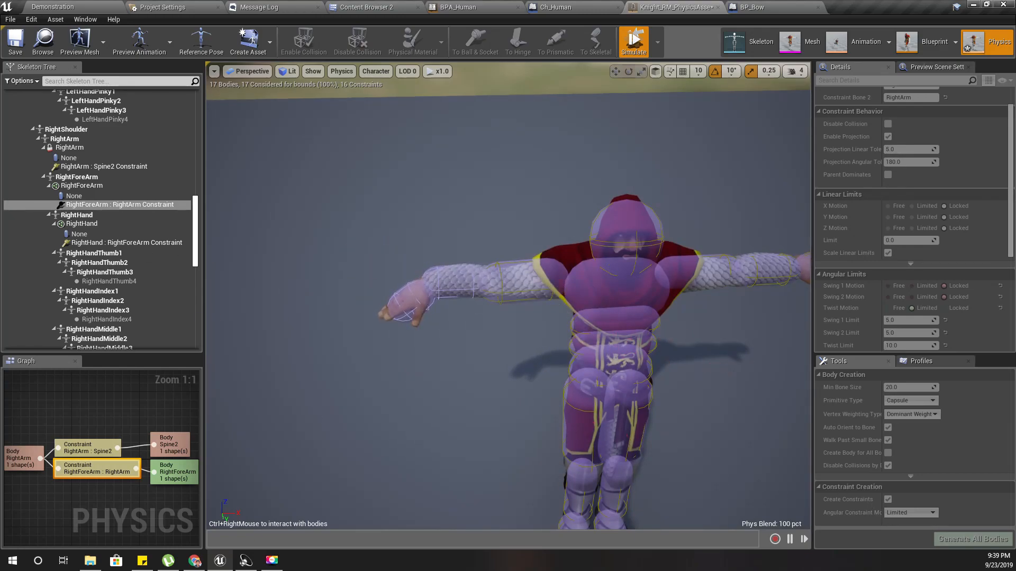
{"action": "left_click", "coordinate": [633, 42]}
- Select the RightArm : Spine2 constraint at the right shoulder and simulate how the arm hangs from it
{"action": "key", "text": "f"}
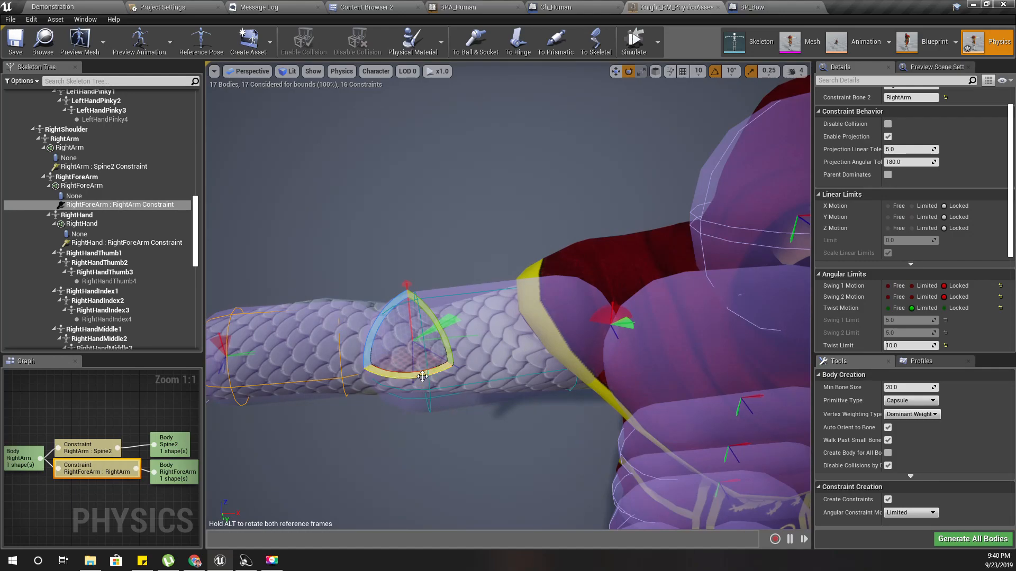
{"action": "middle_click_drag", "start_coordinate": [434, 408], "coordinate": [412, 387]}
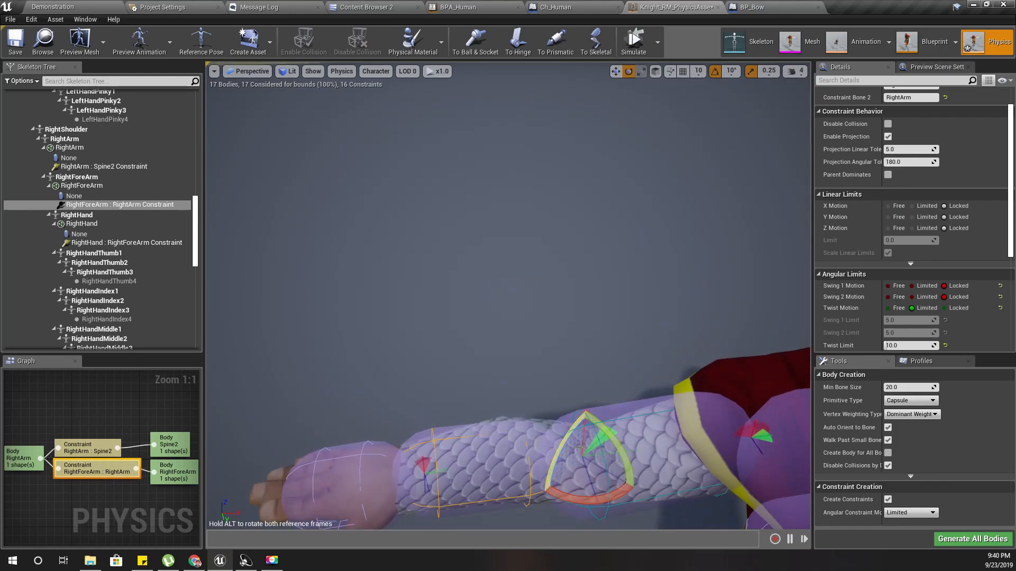
{"action": "middle_click_drag", "start_coordinate": [570, 498], "coordinate": [558, 426]}
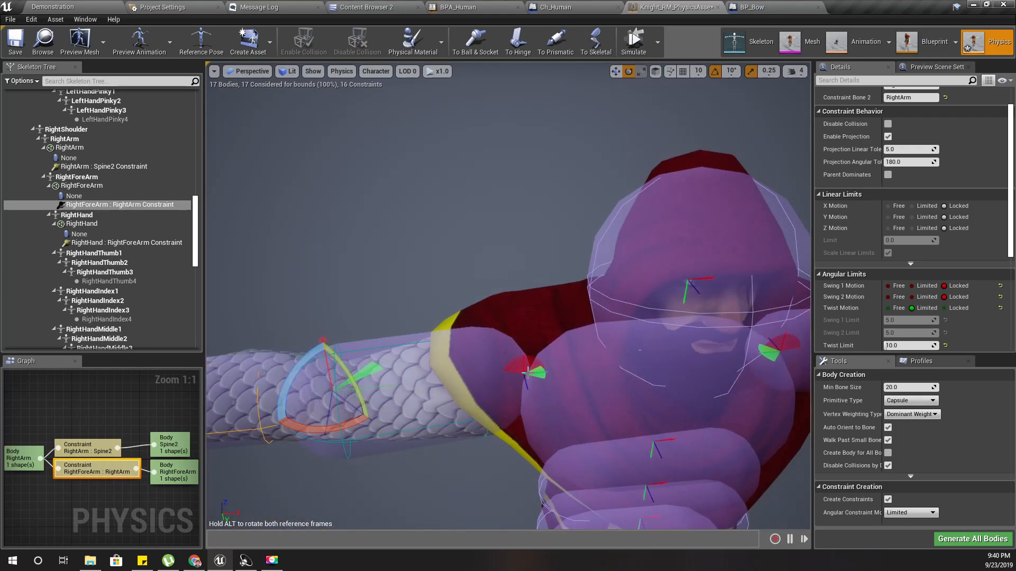
{"action": "left_click", "coordinate": [527, 372]}
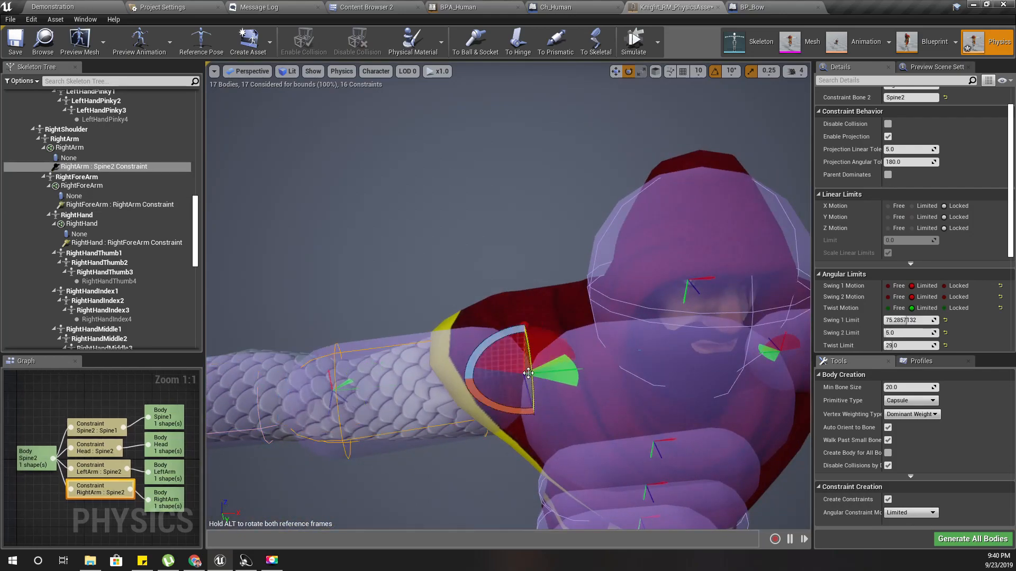
{"action": "scroll", "coordinate": [611, 148], "scroll_direction": "down", "scroll_amount": 5}
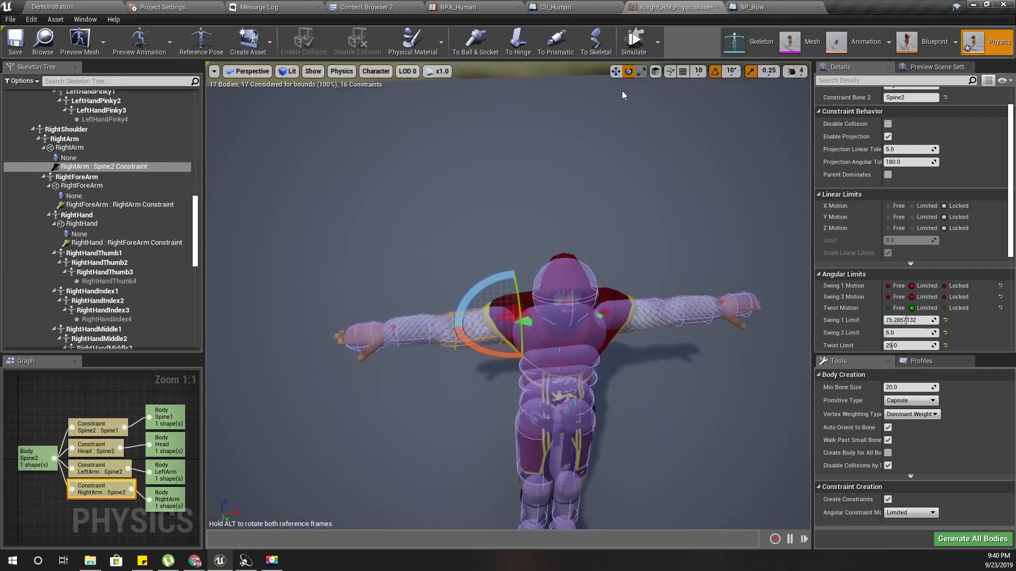
{"action": "left_click", "coordinate": [635, 52]}
{"action": "right_click_drag", "start_coordinate": [588, 175], "coordinate": [780, 132]}
{"action": "key", "text": "a"}
{"action": "key", "text": "q"}
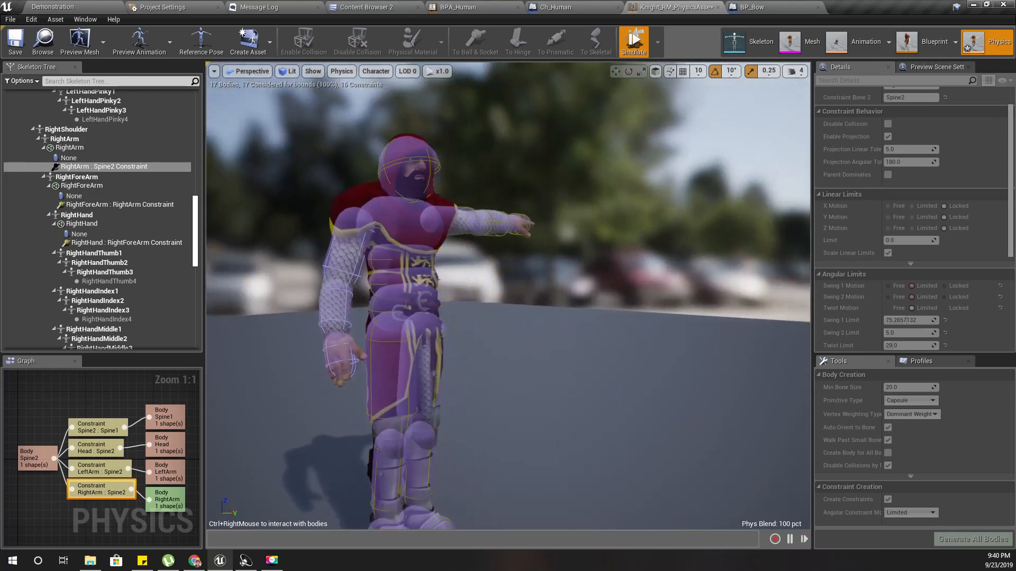
- Pull the simulated right arm outward and across the body to test the shoulder's angular limits
{"action": "right_click_drag", "start_coordinate": [522, 245], "coordinate": [480, 248]}
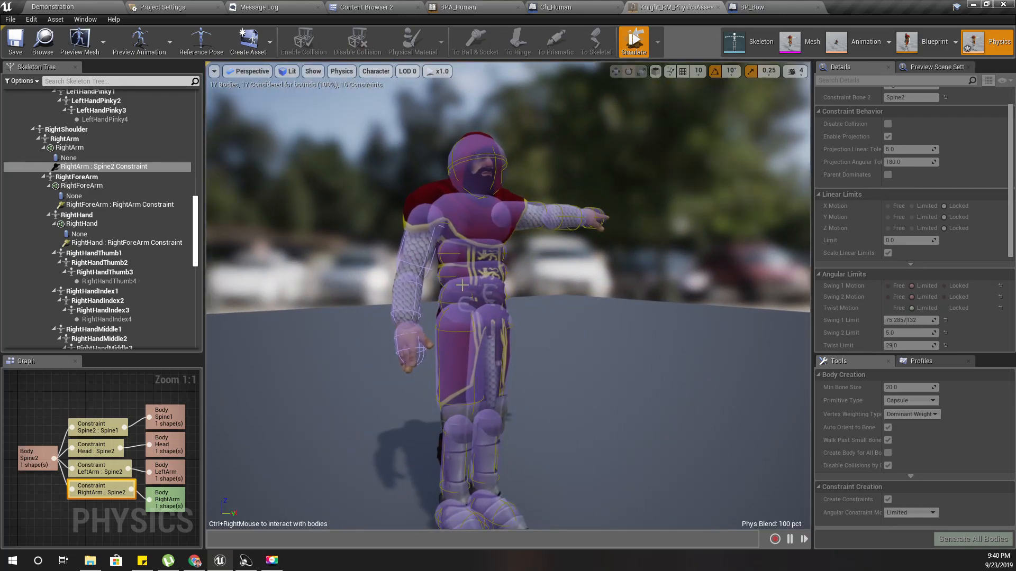
{"action": "key", "text": "a"}
{"action": "right_click_drag", "start_coordinate": [514, 415], "coordinate": [548, 476]}
{"action": "key", "text": "e"}
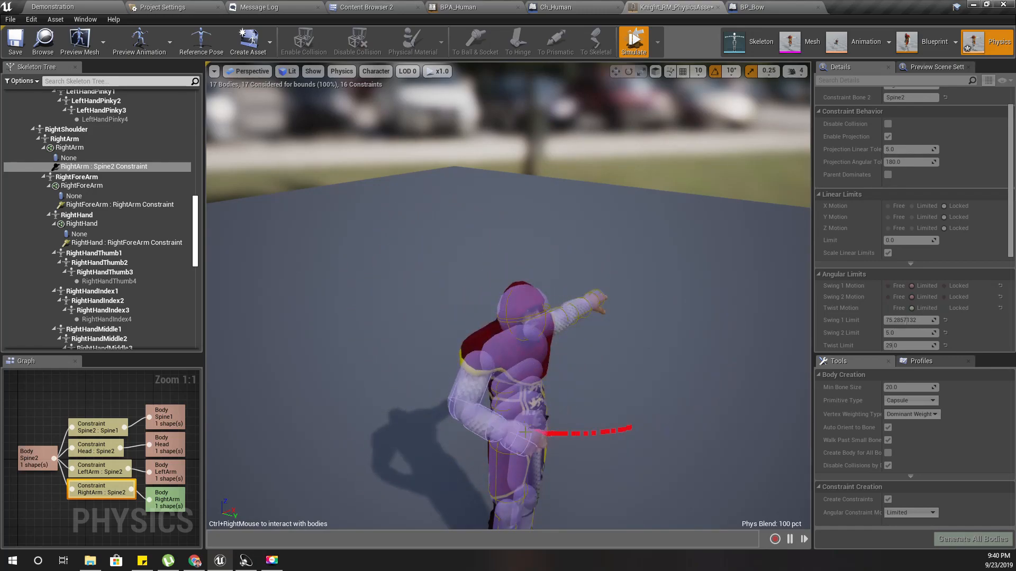
{"action": "mouse_move", "coordinate": [432, 390]}
{"action": "right_mouse_down", "text": "ctrl"}
{"action": "mouse_move", "coordinate": [386, 297]}
{"action": "mouse_move", "coordinate": [346, 275]}
{"action": "right_mouse_up", "text": "ctrl"}
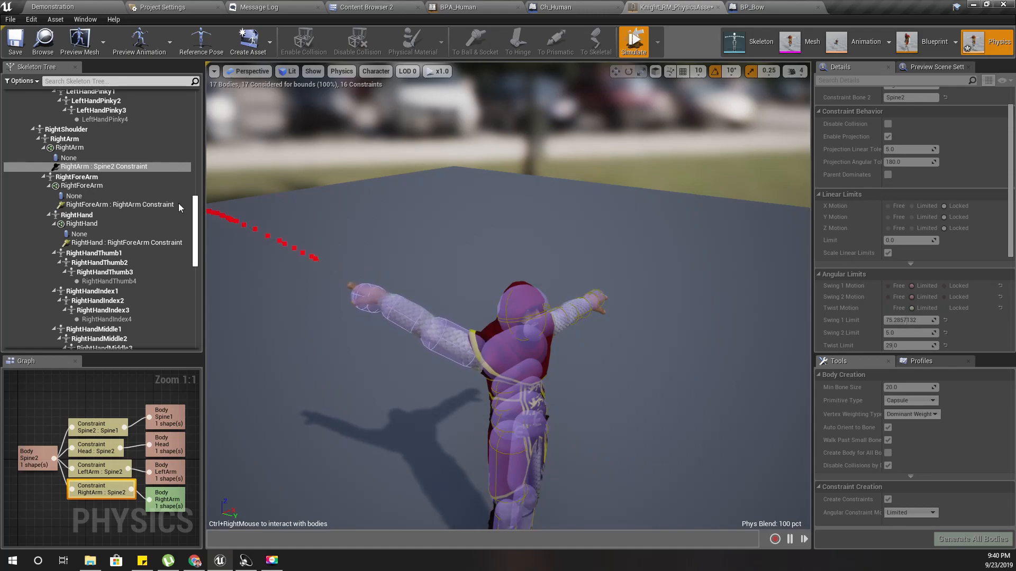
{"action": "right_click_drag", "start_coordinate": [346, 312], "coordinate": [646, 462], "text": "ctrl"}
- Test the right shoulder's range from behind the character by pulling the simulated arm up, down and sideways
{"action": "right_click_drag", "start_coordinate": [579, 415], "coordinate": [714, 407]}
{"action": "key", "text": "a"}
{"action": "key", "text": "w"}
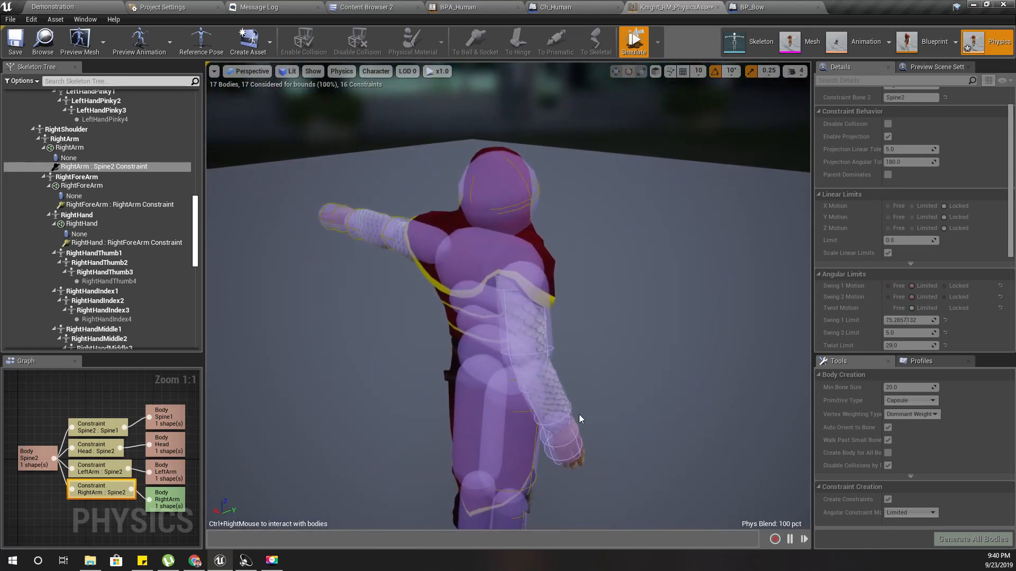
{"action": "mouse_move", "coordinate": [572, 440]}
{"action": "right_mouse_down", "text": "ctrl"}
{"action": "mouse_move", "coordinate": [227, 385]}
{"action": "mouse_move", "coordinate": [428, 221]}
{"action": "right_mouse_up", "text": "ctrl"}
{"action": "mouse_move", "coordinate": [495, 120]}
{"action": "right_mouse_down", "text": "ctrl"}
{"action": "mouse_move", "coordinate": [693, 197]}
{"action": "mouse_move", "coordinate": [411, 36]}
{"action": "mouse_move", "coordinate": [230, 146]}
{"action": "mouse_move", "coordinate": [218, 381]}
{"action": "mouse_move", "coordinate": [270, 495]}
{"action": "right_mouse_up", "text": "ctrl"}
{"action": "mouse_move", "coordinate": [458, 568]}
{"action": "right_mouse_down", "text": "ctrl"}
{"action": "mouse_move", "coordinate": [472, 519]}
{"action": "mouse_move", "coordinate": [246, 455]}
{"action": "mouse_move", "coordinate": [179, 328]}
{"action": "right_mouse_up", "text": "ctrl"}
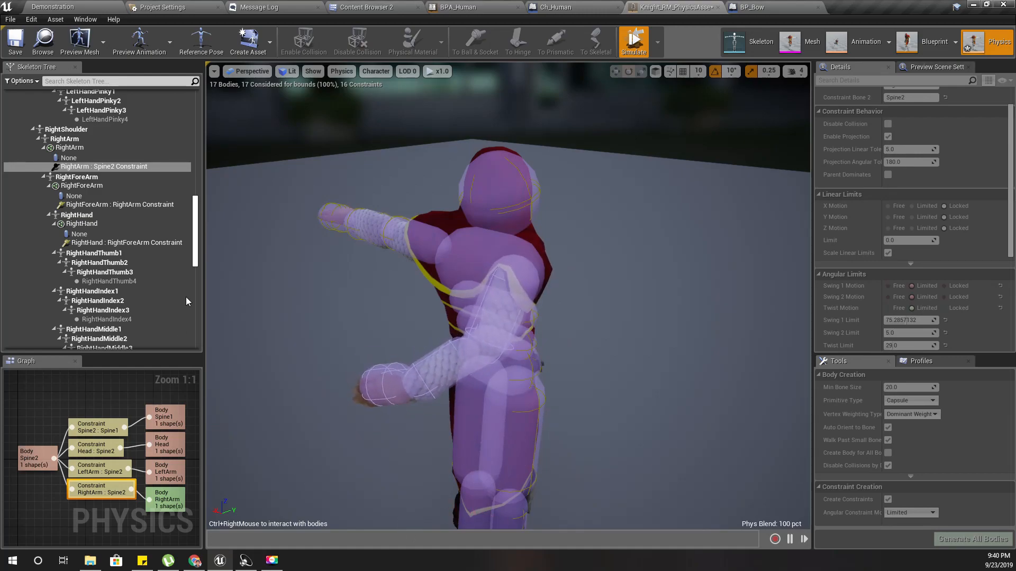
- Inspect the hanging right arm from behind, from the front and close up at the shoulder, ending the simulation
{"action": "right_click_drag", "start_coordinate": [237, 316], "coordinate": [275, 301]}
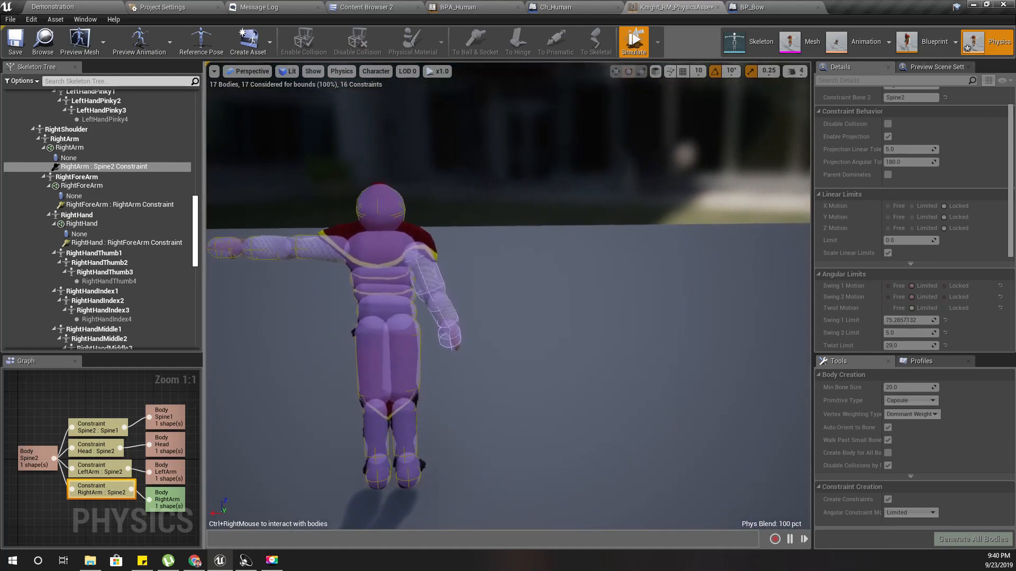
{"action": "right_click_drag", "start_coordinate": [335, 356], "coordinate": [330, 354]}
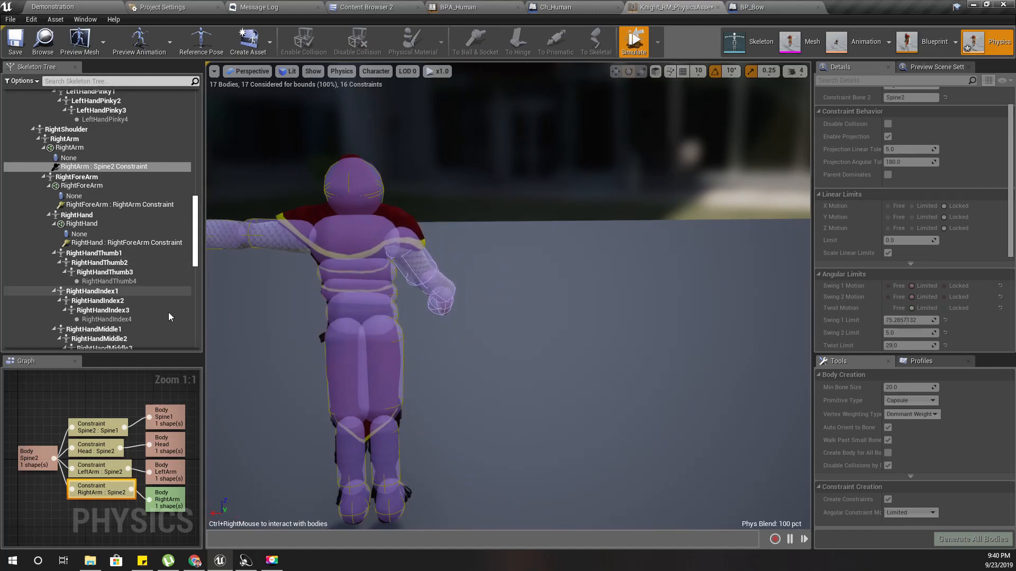
{"action": "right_click_drag", "start_coordinate": [418, 353], "coordinate": [61, 375]}
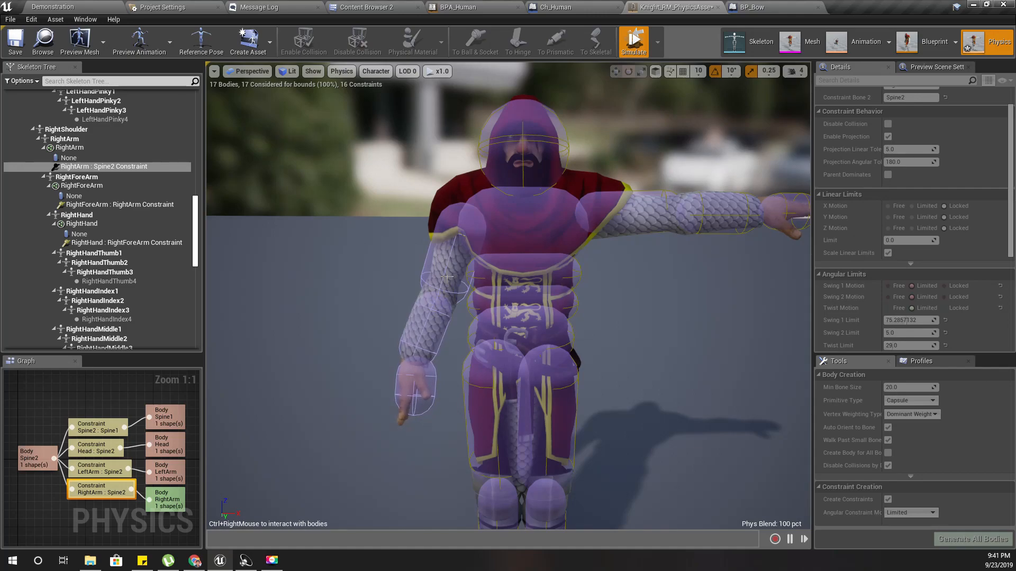
{"action": "right_click_drag", "start_coordinate": [389, 321], "coordinate": [364, 299]}
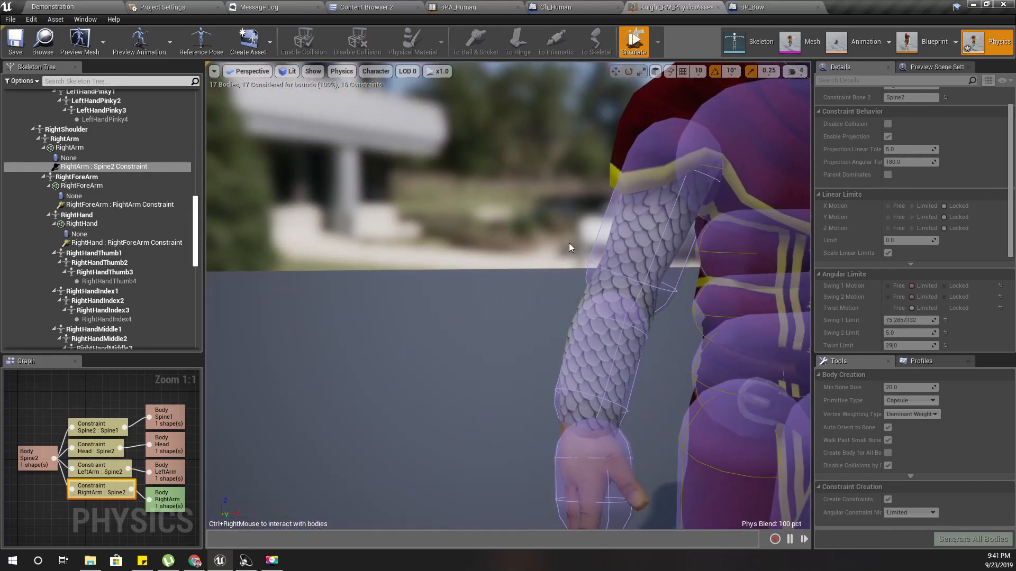
{"action": "right_click_drag", "start_coordinate": [569, 247], "coordinate": [566, 247]}
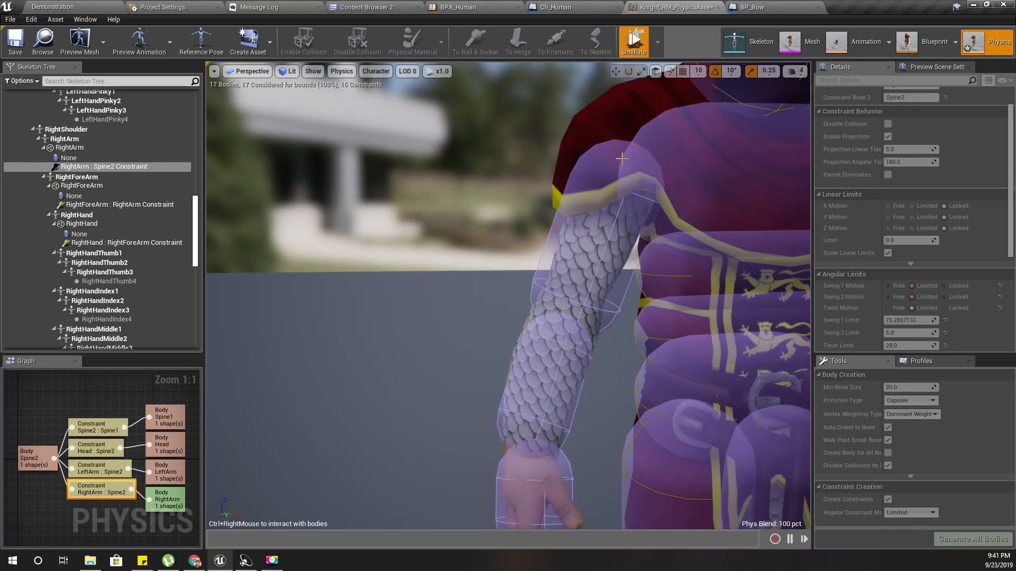
{"action": "left_click", "coordinate": [630, 45]}
- Select the LeftArm and LeftForeArm collision bodies together and scale them down to leave a gap at the elbow
{"action": "right_click_drag", "start_coordinate": [453, 468], "coordinate": [430, 449]}
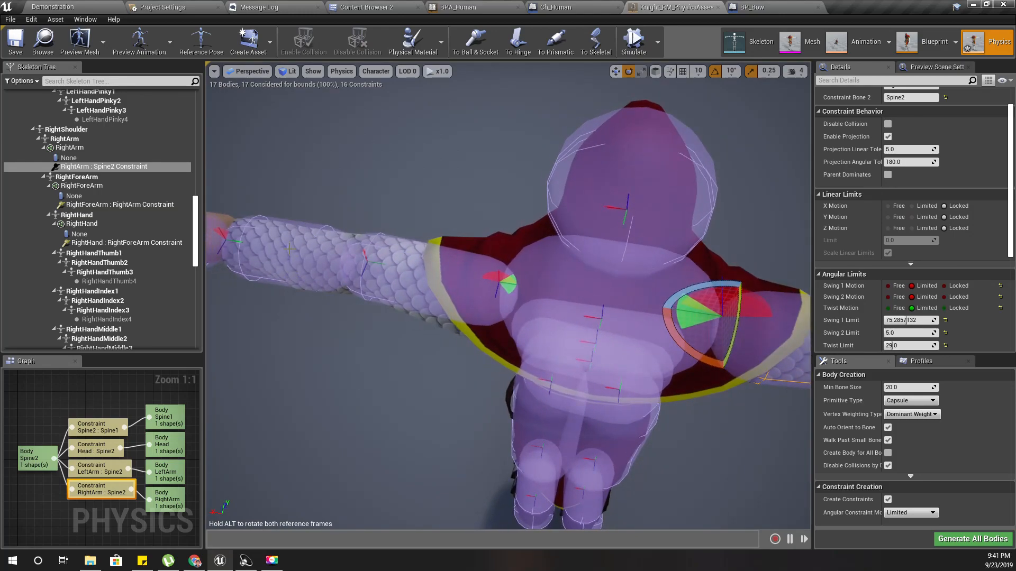
{"action": "left_click", "coordinate": [304, 259]}
{"action": "left_click", "coordinate": [410, 283], "text": "ctrl"}
{"action": "right_click_drag", "start_coordinate": [410, 283], "coordinate": [410, 283]}
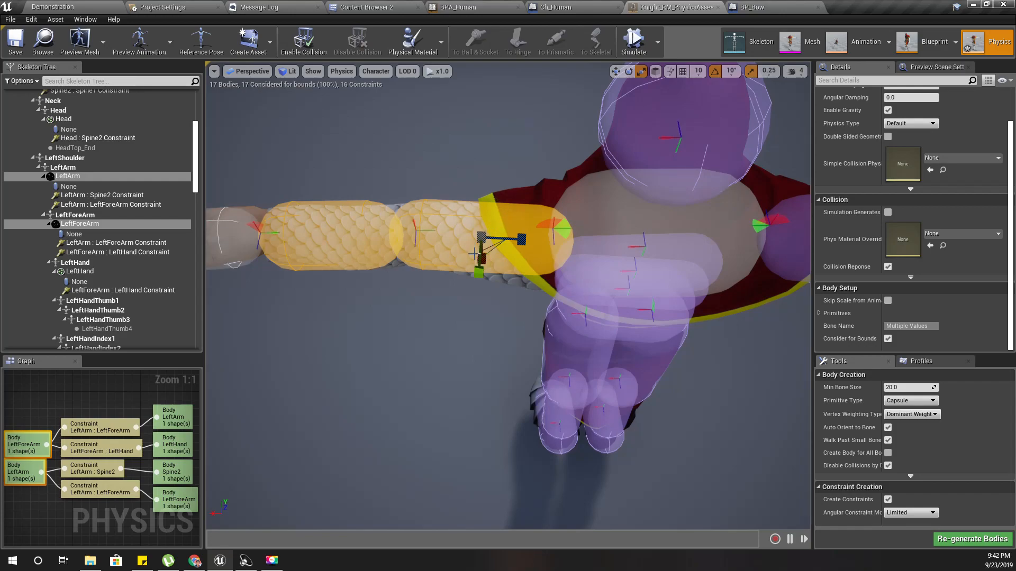
{"action": "right_click_drag", "start_coordinate": [494, 284], "coordinate": [494, 284]}
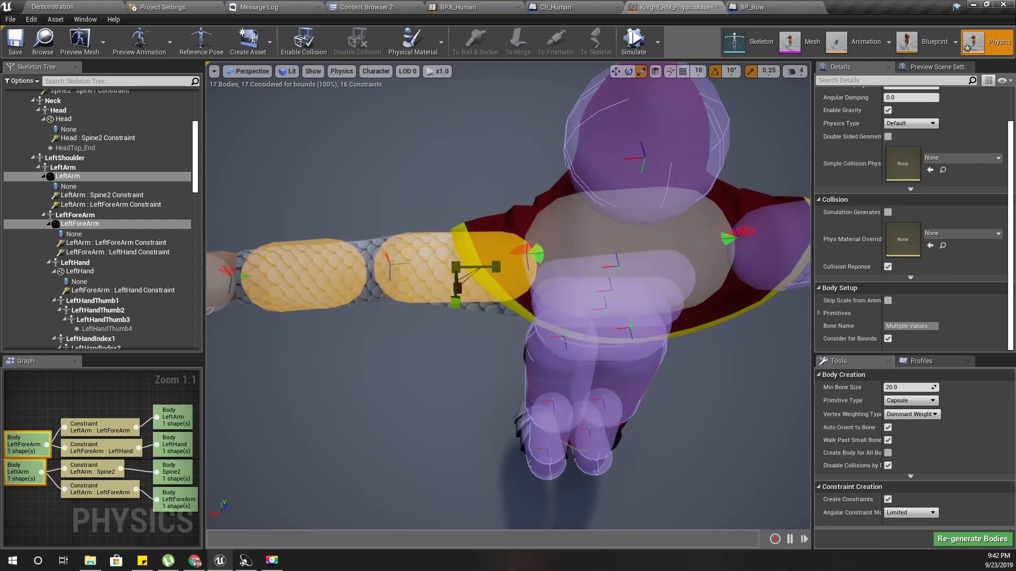
- Select only the LeftArm collision body and adjust its position and size between the shoulder and the elbow
{"action": "right_click_drag", "start_coordinate": [494, 285], "coordinate": [539, 291]}
{"action": "right_click_drag", "start_coordinate": [634, 226], "coordinate": [656, 219]}
{"action": "left_click", "coordinate": [633, 226]}
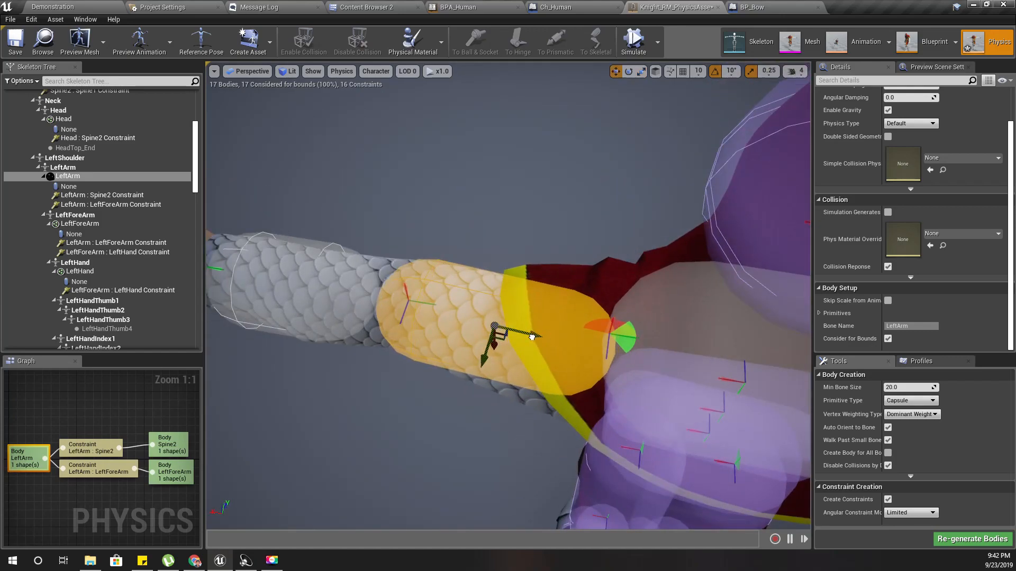
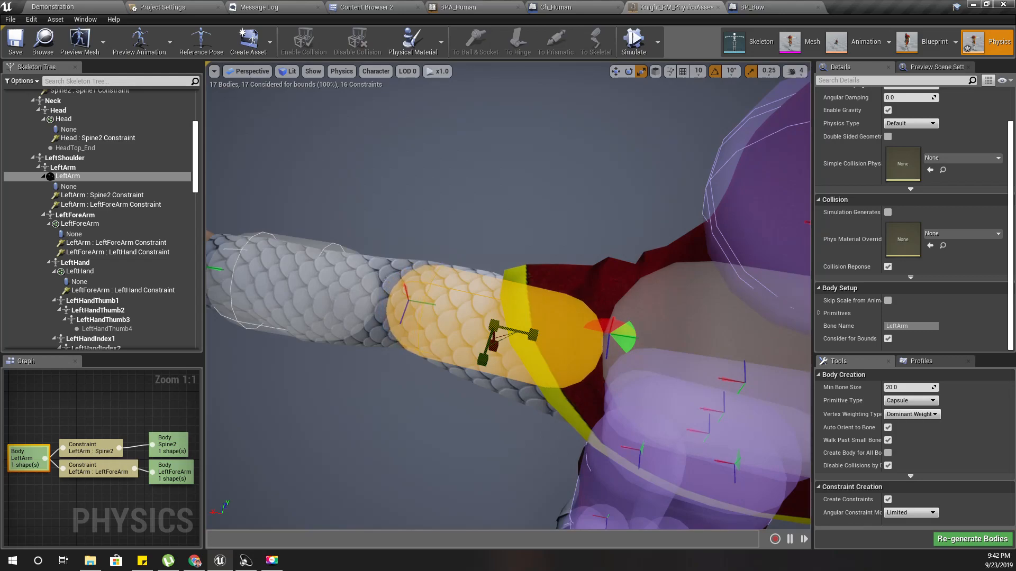
- Select the Spine2 body, simulate the whole ragdoll and lift it by one hand to test the joints
{"action": "right_click_drag", "start_coordinate": [561, 234], "coordinate": [603, 246]}
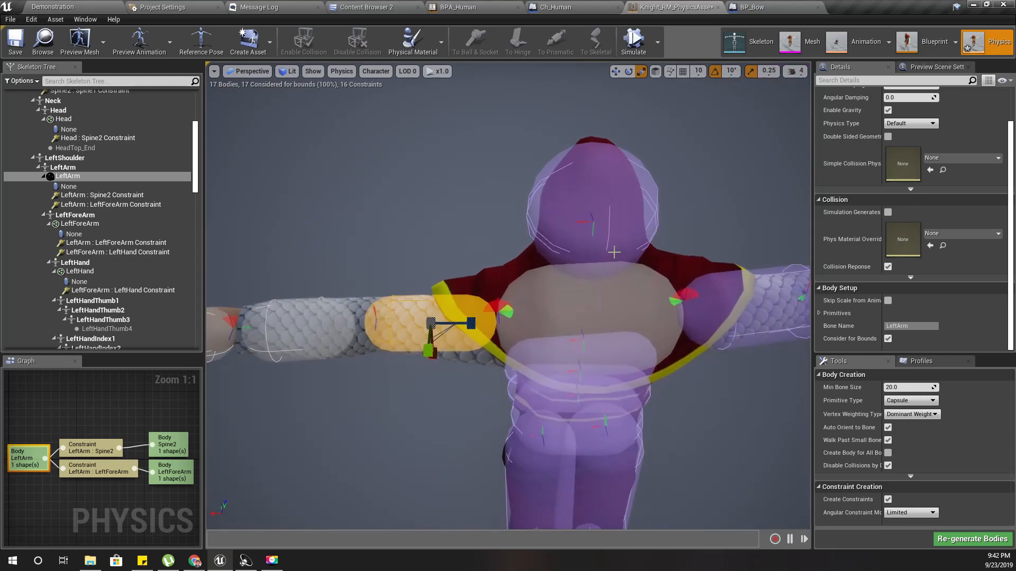
{"action": "left_click", "coordinate": [582, 306]}
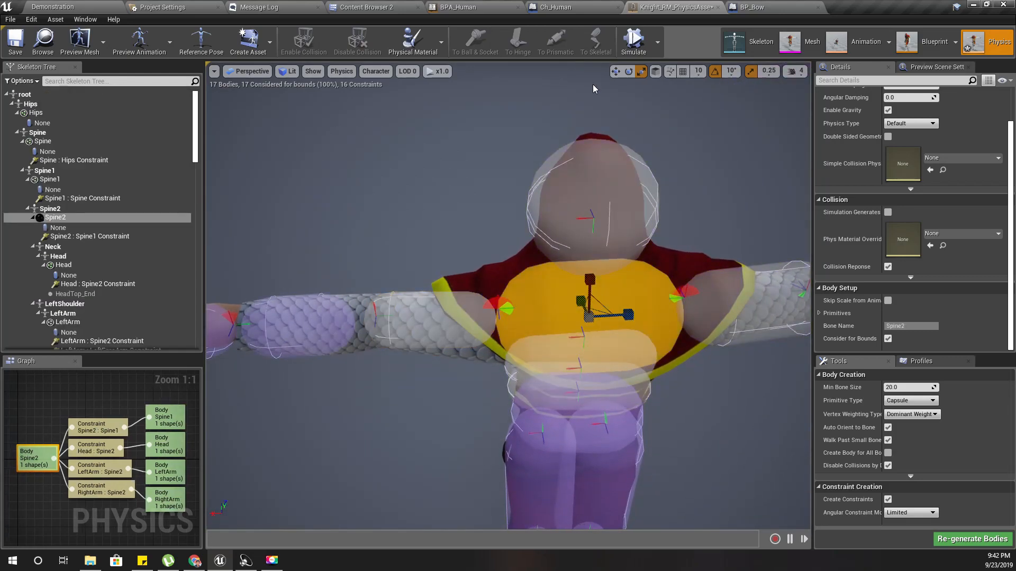
{"action": "left_click", "coordinate": [634, 42]}
{"action": "right_click_drag", "start_coordinate": [560, 329], "coordinate": [566, 360]}
{"action": "left_click_drag", "start_coordinate": [567, 360], "coordinate": [563, 337], "text": "alt"}
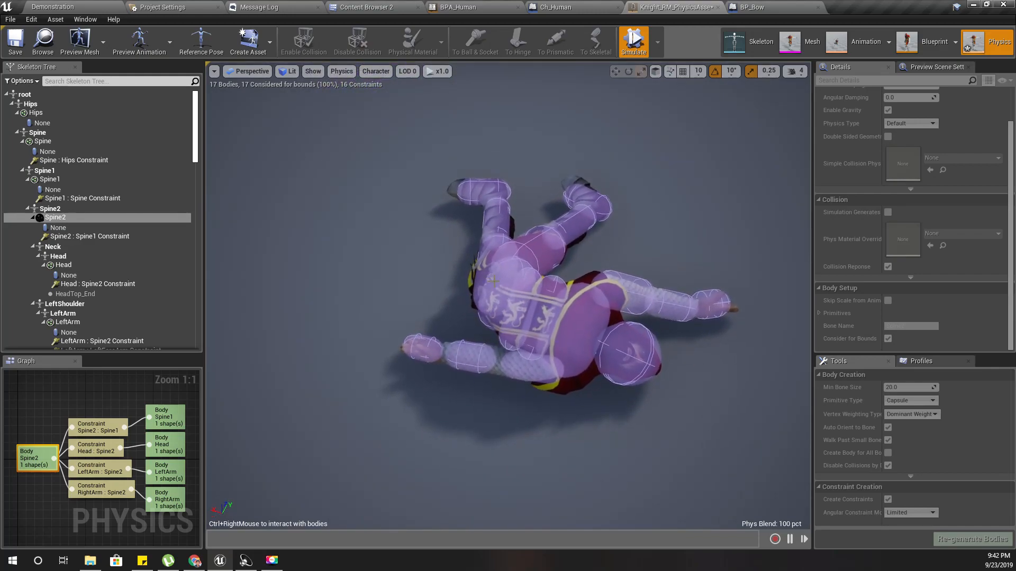
{"action": "mouse_move", "coordinate": [425, 350]}
{"action": "right_mouse_down", "text": "ctrl"}
{"action": "mouse_move", "coordinate": [496, 99]}
{"action": "mouse_move", "coordinate": [465, 5]}
{"action": "right_mouse_up", "text": "ctrl"}
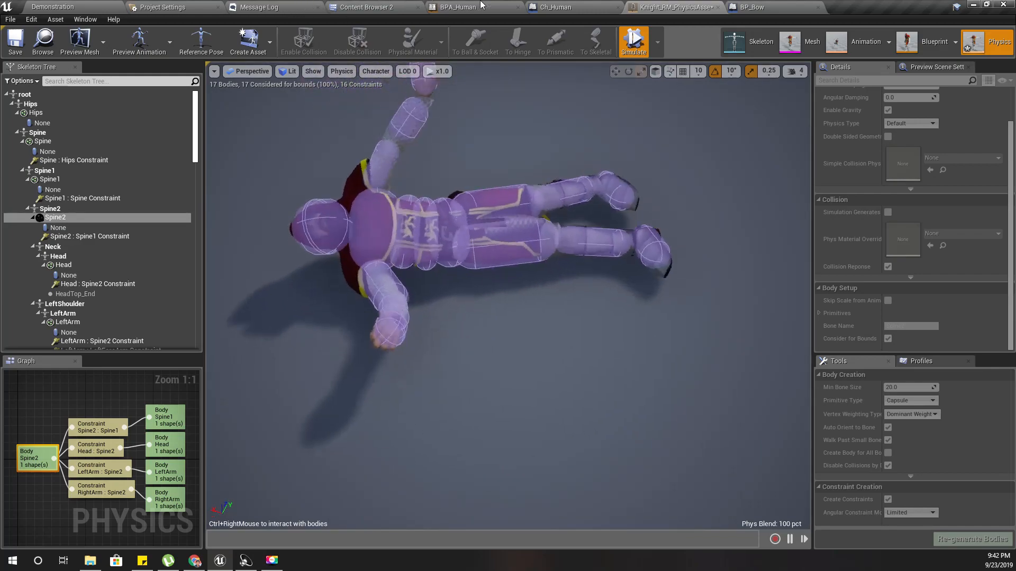
- Drag the simulated ragdoll around the floor by its limbs and lift it by a foot to test the constraints
{"action": "mouse_move", "coordinate": [539, 369]}
{"action": "right_mouse_down"}
{"action": "mouse_move", "coordinate": [476, 323]}
{"action": "mouse_move", "coordinate": [521, 365]}
{"action": "mouse_move", "coordinate": [555, 367]}
{"action": "right_mouse_up"}
{"action": "mouse_move", "coordinate": [515, 209]}
{"action": "right_mouse_down", "text": "ctrl"}
{"action": "mouse_move", "coordinate": [389, 62]}
{"action": "mouse_move", "coordinate": [379, 66]}
{"action": "right_mouse_up", "text": "ctrl"}
{"action": "mouse_move", "coordinate": [360, 190]}
{"action": "right_mouse_down", "text": "ctrl"}
{"action": "mouse_move", "coordinate": [445, 140]}
{"action": "mouse_move", "coordinate": [414, 149]}
{"action": "mouse_move", "coordinate": [499, 220]}
{"action": "mouse_move", "coordinate": [531, 382]}
{"action": "right_mouse_up", "text": "ctrl"}
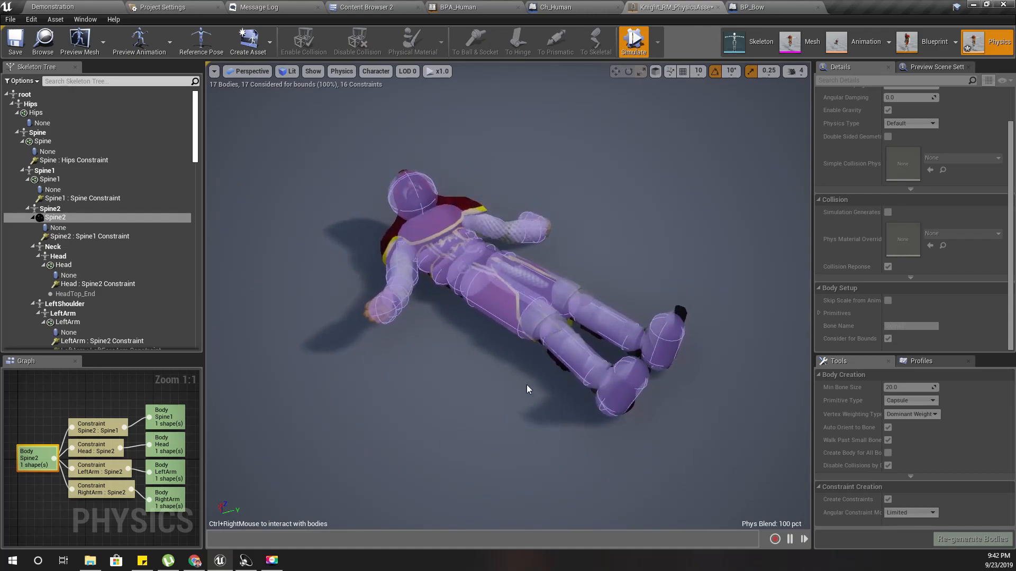
{"action": "mouse_move", "coordinate": [582, 218]}
{"action": "right_mouse_down", "text": "ctrl"}
{"action": "mouse_move", "coordinate": [626, 129]}
{"action": "mouse_move", "coordinate": [1015, 302]}
{"action": "mouse_move", "coordinate": [404, 191]}
{"action": "mouse_move", "coordinate": [345, 90]}
{"action": "mouse_move", "coordinate": [413, 176]}
{"action": "right_mouse_up", "text": "ctrl"}
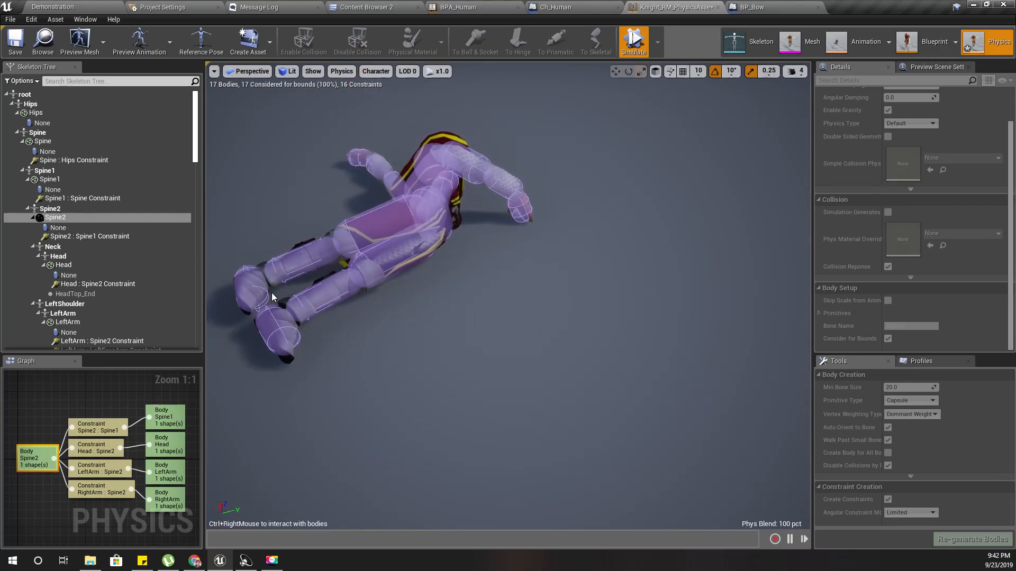
{"action": "mouse_move", "coordinate": [415, 487]}
{"action": "right_mouse_down"}
{"action": "mouse_move", "coordinate": [415, 362]}
{"action": "mouse_move", "coordinate": [450, 455]}
{"action": "mouse_move", "coordinate": [414, 484]}
{"action": "right_mouse_up"}
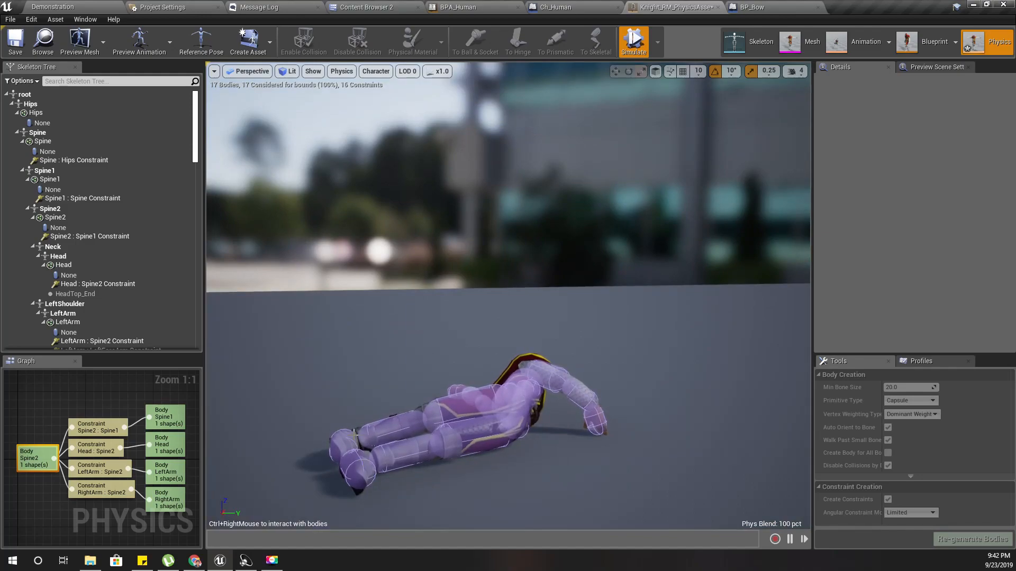
{"action": "right_click_drag", "start_coordinate": [368, 366], "coordinate": [440, 104], "text": "ctrl"}
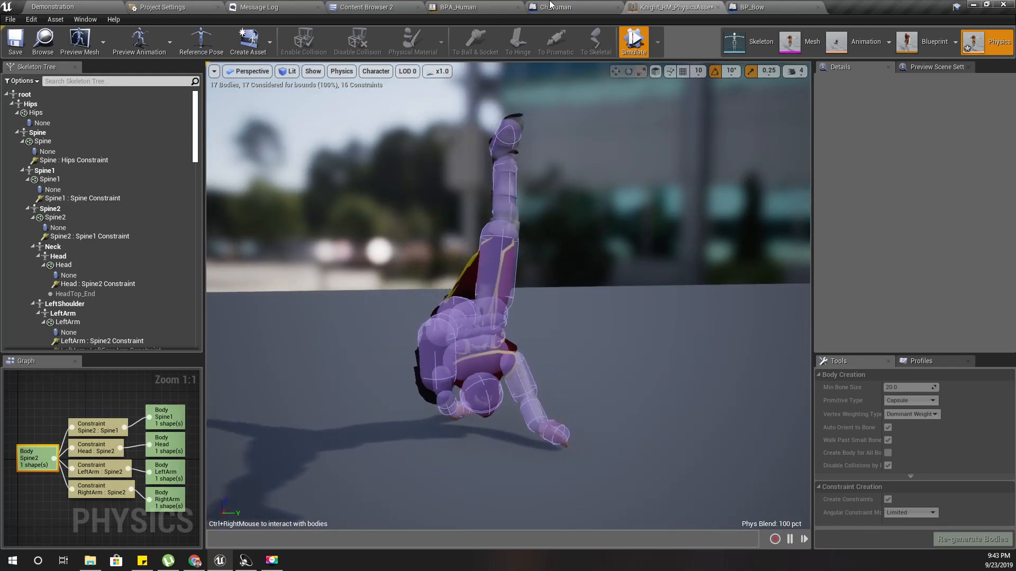
- Swing the simulated ragdoll around by its foot and limbs, let it fall to the floor, and stop the simulation
{"action": "mouse_move", "coordinate": [620, 13]}
{"action": "right_mouse_down", "text": "ctrl"}
{"action": "mouse_move", "coordinate": [535, 67]}
{"action": "mouse_move", "coordinate": [539, 78]}
{"action": "mouse_move", "coordinate": [552, 69]}
{"action": "mouse_move", "coordinate": [596, 5]}
{"action": "mouse_move", "coordinate": [564, 35]}
{"action": "mouse_move", "coordinate": [601, 119]}
{"action": "mouse_move", "coordinate": [527, 74]}
{"action": "mouse_move", "coordinate": [545, 21]}
{"action": "mouse_move", "coordinate": [572, 60]}
{"action": "mouse_move", "coordinate": [534, 139]}
{"action": "mouse_move", "coordinate": [560, 130]}
{"action": "mouse_move", "coordinate": [513, 30]}
{"action": "mouse_move", "coordinate": [468, 10]}
{"action": "right_mouse_up", "text": "ctrl"}
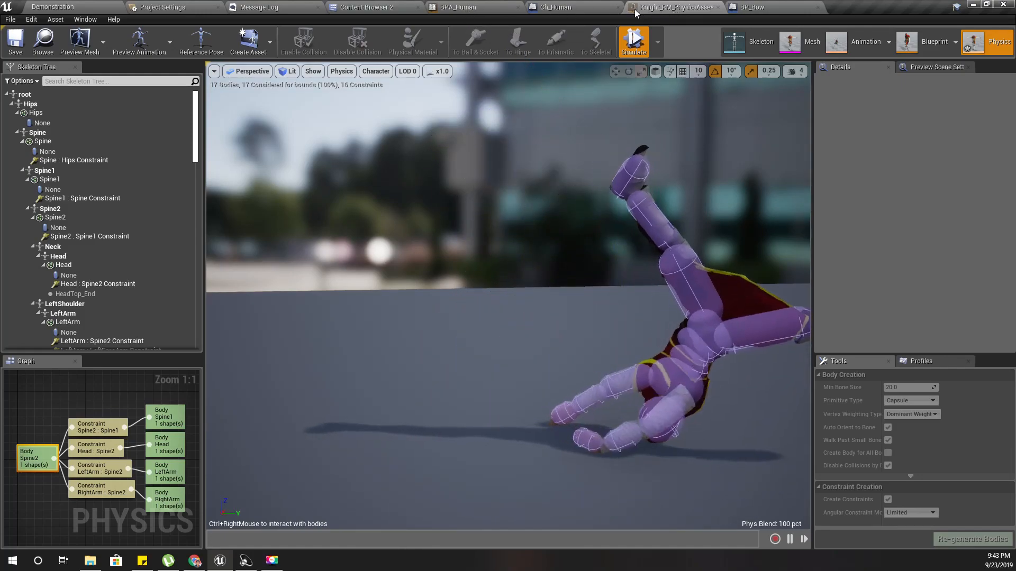
{"action": "mouse_move", "coordinate": [551, 2]}
{"action": "right_mouse_down", "text": "ctrl"}
{"action": "mouse_move", "coordinate": [541, 2]}
{"action": "mouse_move", "coordinate": [646, 57]}
{"action": "mouse_move", "coordinate": [709, 159]}
{"action": "mouse_move", "coordinate": [701, 34]}
{"action": "mouse_move", "coordinate": [459, 8]}
{"action": "mouse_move", "coordinate": [675, 49]}
{"action": "mouse_move", "coordinate": [728, 214]}
{"action": "mouse_move", "coordinate": [529, 58]}
{"action": "mouse_move", "coordinate": [522, 33]}
{"action": "mouse_move", "coordinate": [586, 83]}
{"action": "mouse_move", "coordinate": [719, 338]}
{"action": "mouse_move", "coordinate": [777, 490]}
{"action": "right_mouse_up", "text": "ctrl"}
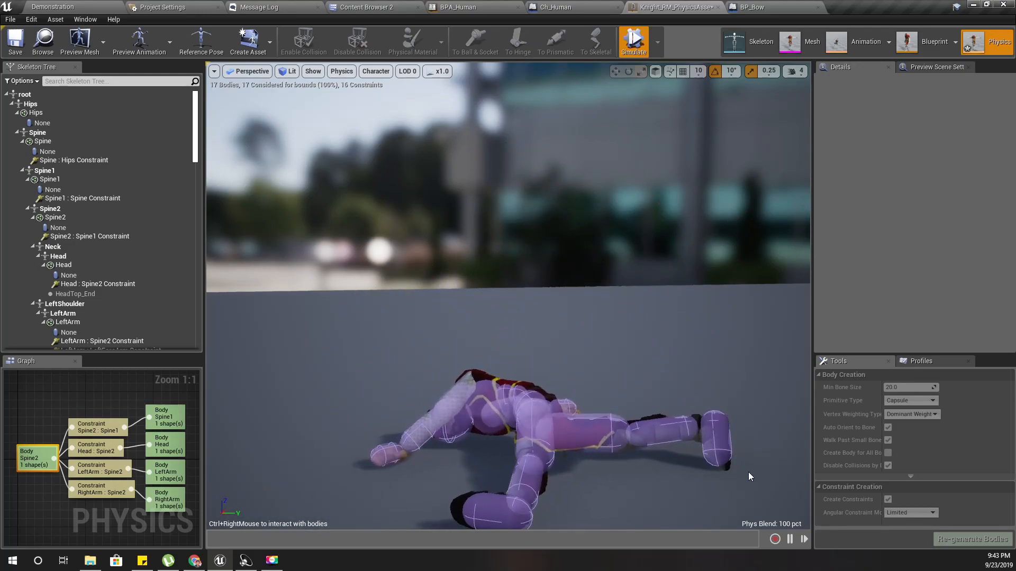
{"action": "right_click_drag", "start_coordinate": [465, 303], "coordinate": [586, 244], "text": "ctrl"}
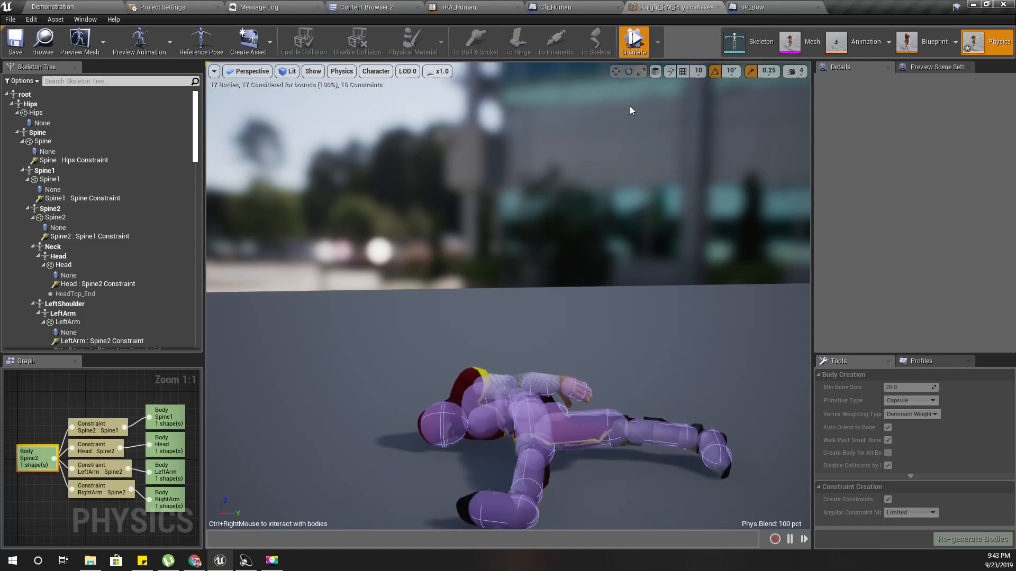
{"action": "mouse_move", "coordinate": [443, 373]}
{"action": "right_mouse_down", "text": "ctrl"}
{"action": "mouse_move", "coordinate": [537, 166]}
{"action": "mouse_move", "coordinate": [532, 141]}
{"action": "mouse_move", "coordinate": [544, 187]}
{"action": "right_mouse_up", "text": "ctrl"}
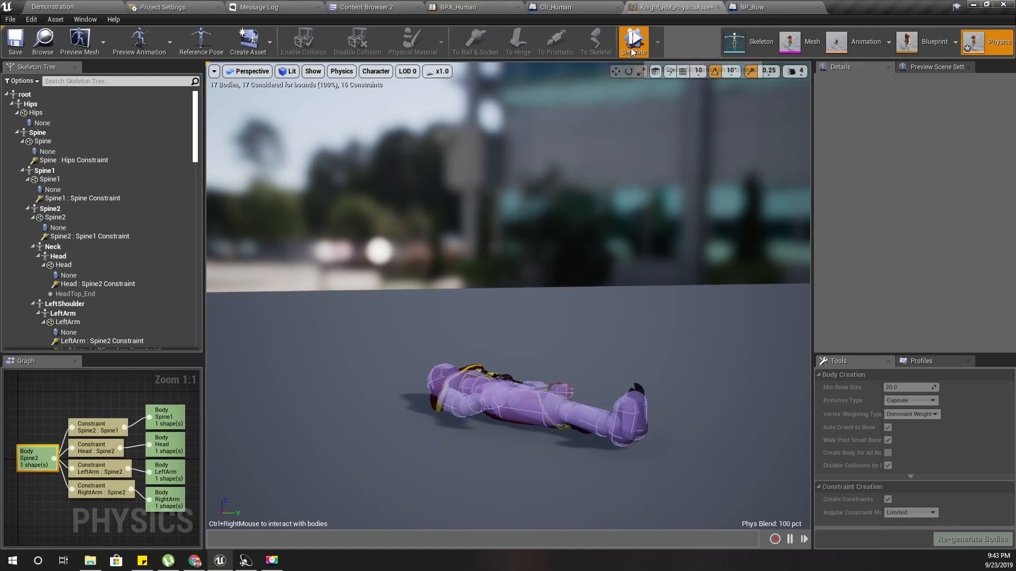
{"action": "left_click", "coordinate": [632, 52]}
- Select the RightArm collision body, simulate only the selected arm and pull it around to test the shoulder's range
{"action": "right_click_drag", "start_coordinate": [646, 364], "coordinate": [646, 364]}
{"action": "right_click_drag", "start_coordinate": [612, 262], "coordinate": [611, 262]}
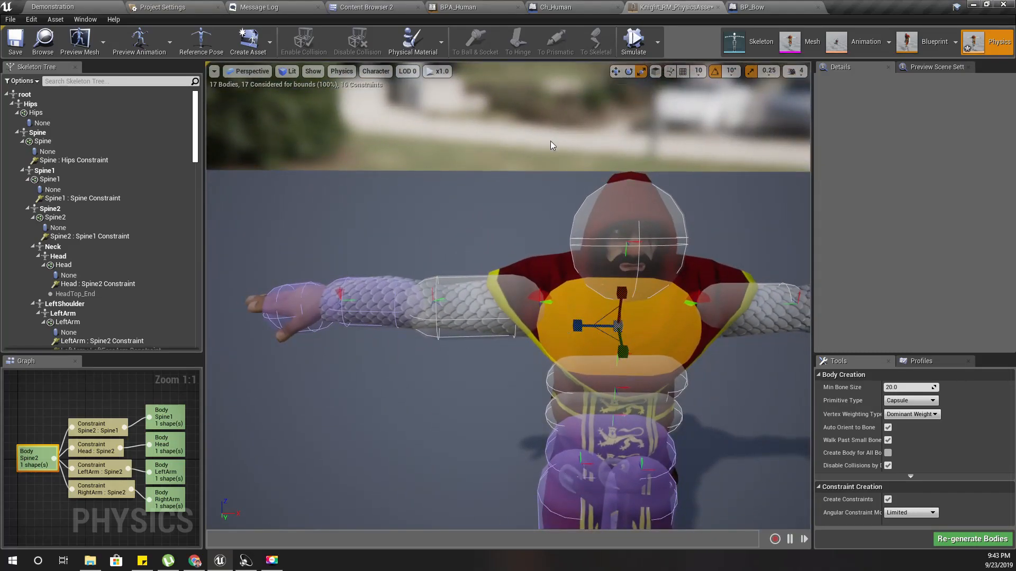
{"action": "left_click", "coordinate": [505, 304]}
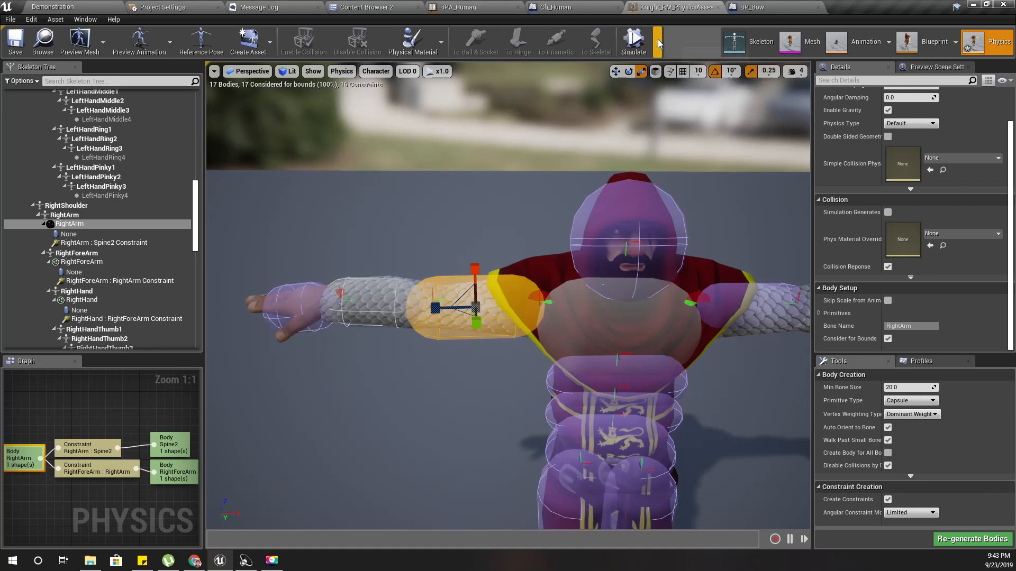
{"action": "left_click", "coordinate": [683, 84]}
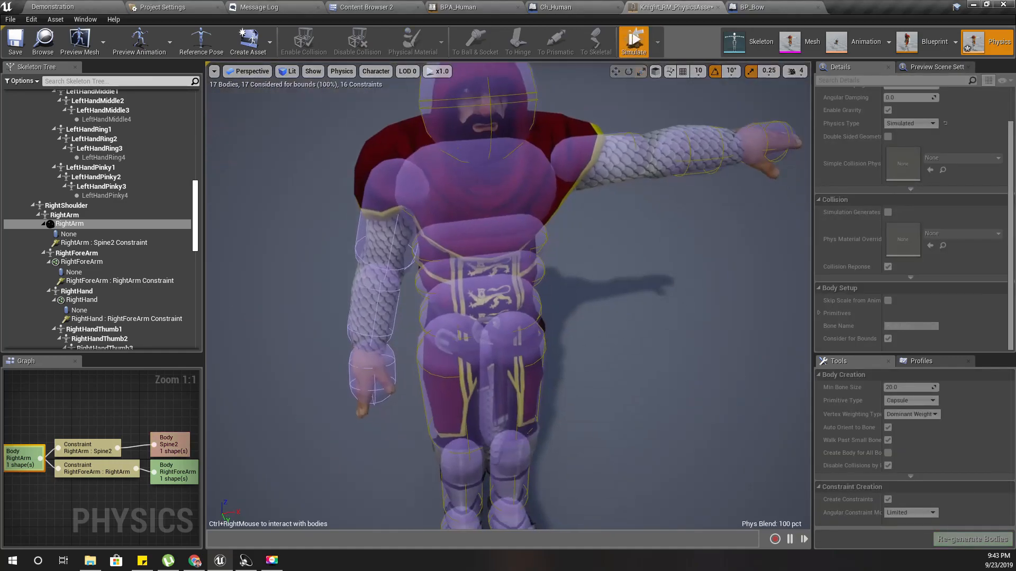
{"action": "right_click_drag", "start_coordinate": [483, 304], "coordinate": [483, 304]}
{"action": "mouse_move", "coordinate": [516, 225]}
{"action": "right_mouse_down", "text": "ctrl"}
{"action": "mouse_move", "coordinate": [449, 168]}
{"action": "mouse_move", "coordinate": [273, 74]}
{"action": "mouse_move", "coordinate": [317, 138]}
{"action": "mouse_move", "coordinate": [371, 95]}
{"action": "mouse_move", "coordinate": [487, 93]}
{"action": "right_mouse_up", "text": "ctrl"}
{"action": "mouse_move", "coordinate": [543, 379]}
{"action": "right_mouse_down"}
{"action": "mouse_move", "coordinate": [149, 184]}
{"action": "mouse_move", "coordinate": [150, 130]}
{"action": "right_mouse_up"}
{"action": "right_click_drag", "start_coordinate": [338, 222], "coordinate": [508, 341]}
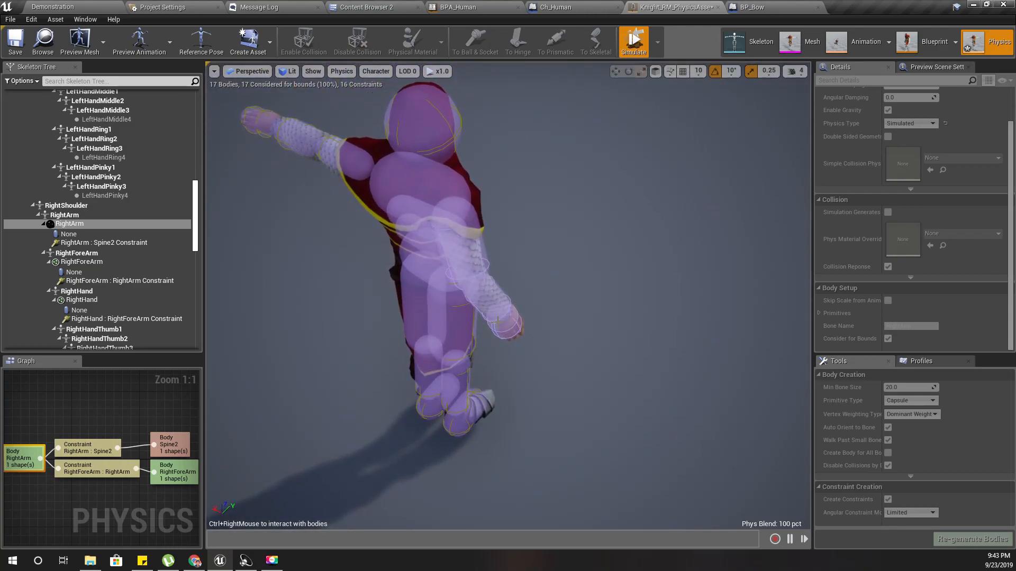
{"action": "right_click_drag", "start_coordinate": [114, 316], "coordinate": [79, 316], "text": "ctrl"}
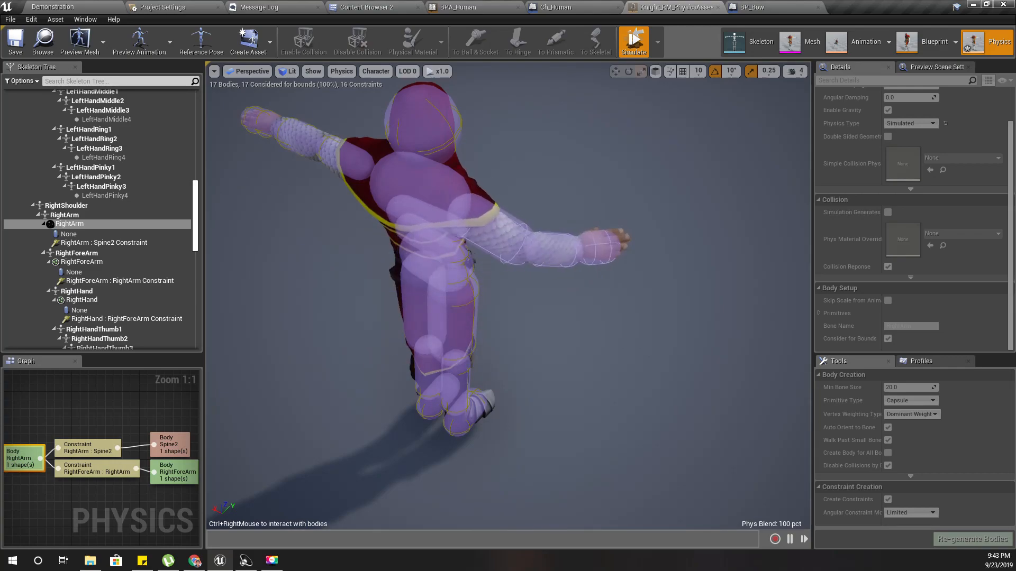
{"action": "left_click", "coordinate": [633, 42]}
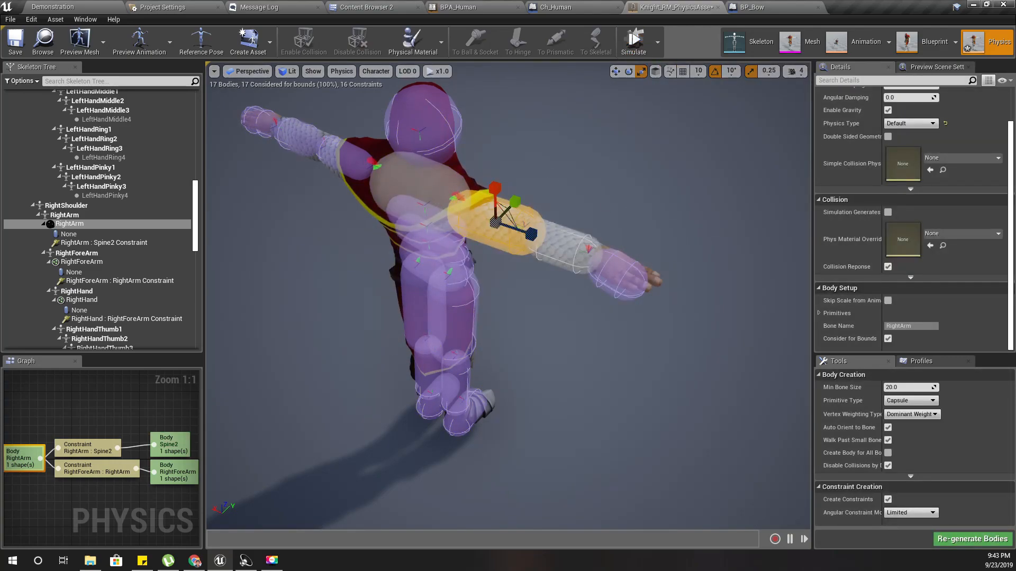
- On the RightArm : Spine2 constraint, lock both swing motions with twist limited, and simulate the arm to test it
{"action": "left_click", "coordinate": [460, 197]}
{"action": "right_click_drag", "start_coordinate": [470, 277], "coordinate": [521, 256]}
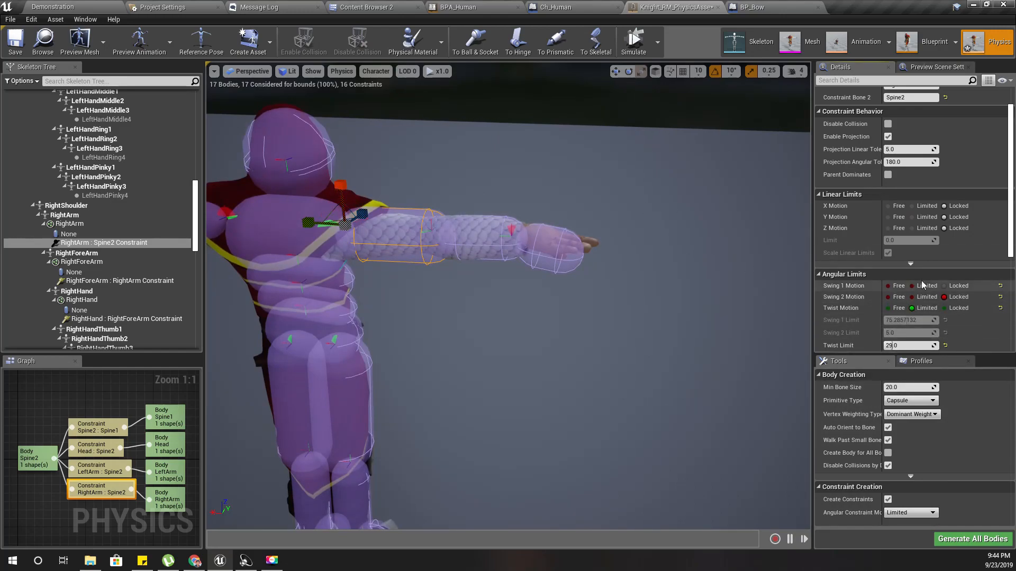
{"action": "left_click", "coordinate": [632, 50]}
{"action": "right_click_drag", "start_coordinate": [487, 355], "coordinate": [484, 368]}
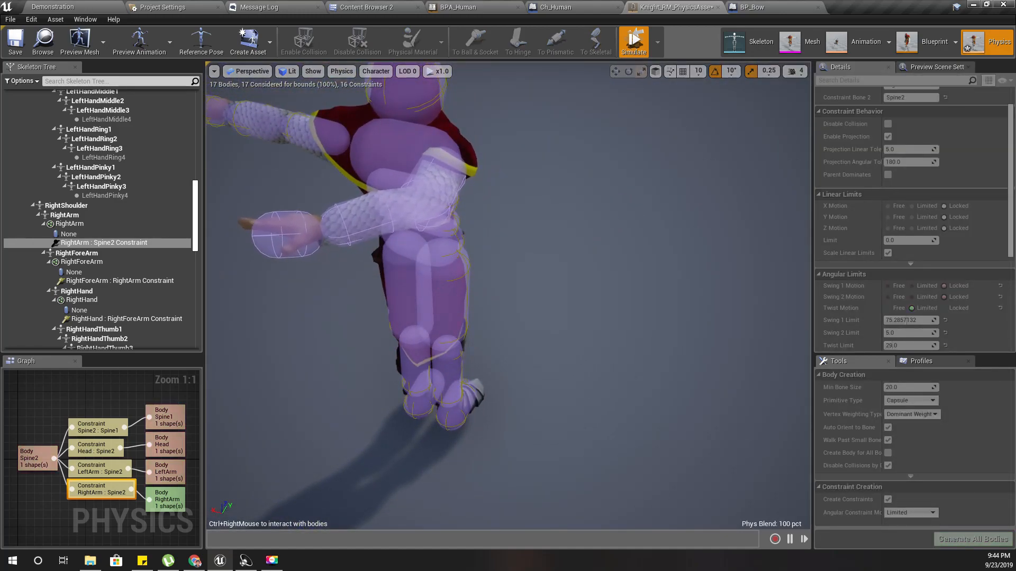
{"action": "right_click_drag", "start_coordinate": [491, 341], "coordinate": [750, 92]}
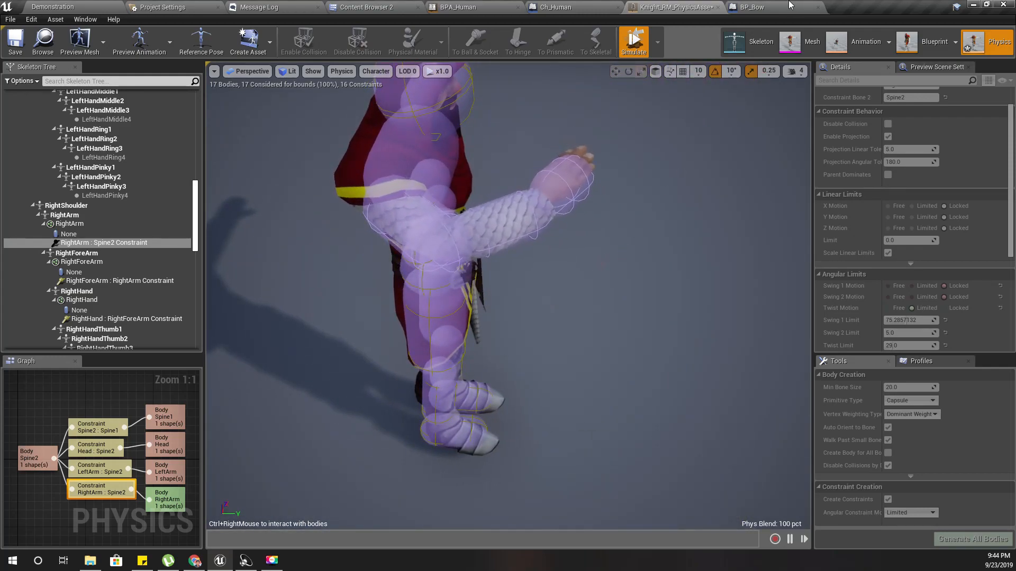
{"action": "left_click", "coordinate": [633, 42]}
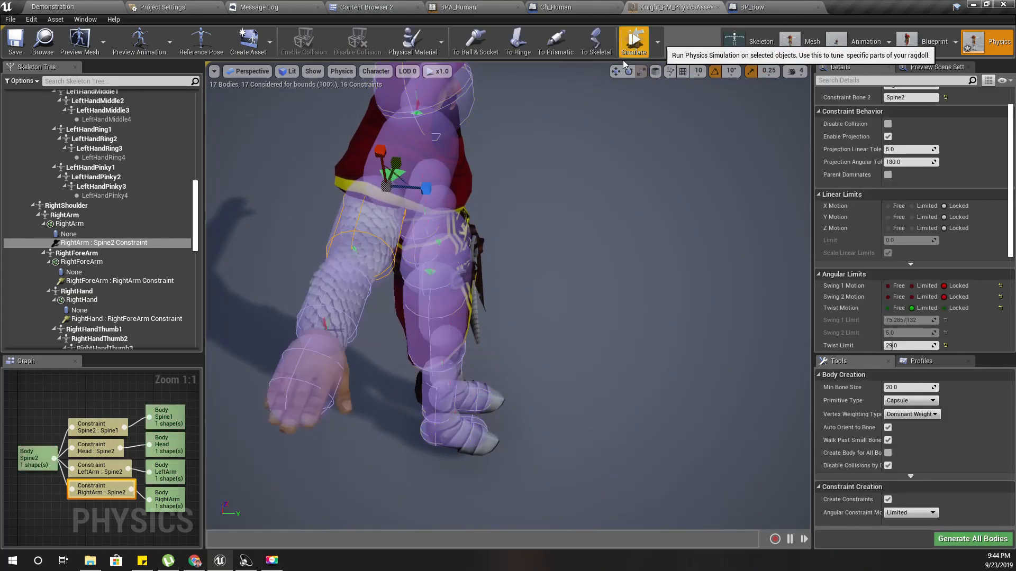
- Inspect the shoulder constraint's twist range with the rotation gizmo, simulate the right arm again and swing it forward and back
{"action": "right_click_drag", "start_coordinate": [508, 297], "coordinate": [494, 326]}
{"action": "right_click_drag", "start_coordinate": [555, 271], "coordinate": [571, 272]}
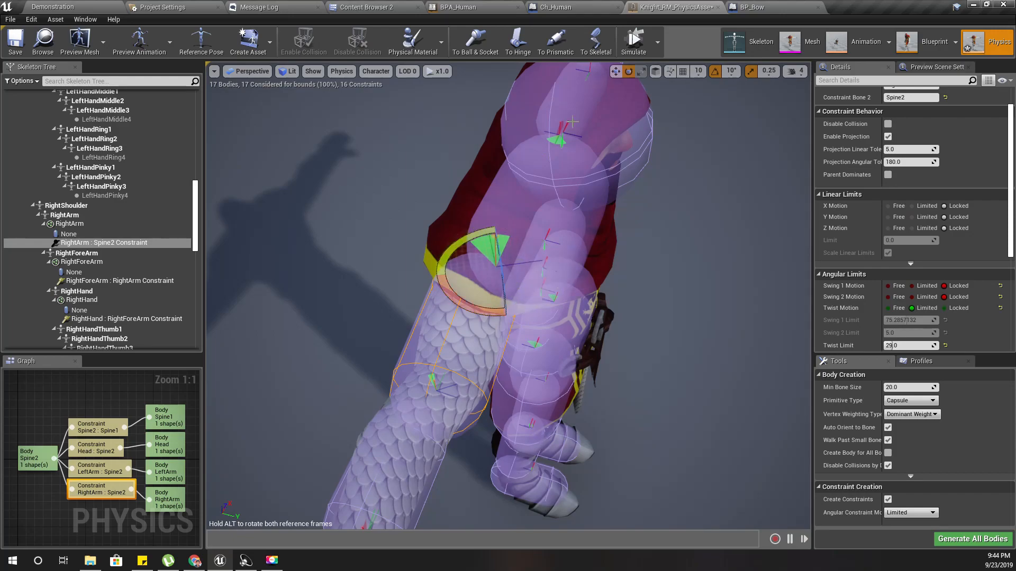
{"action": "left_click", "coordinate": [635, 42]}
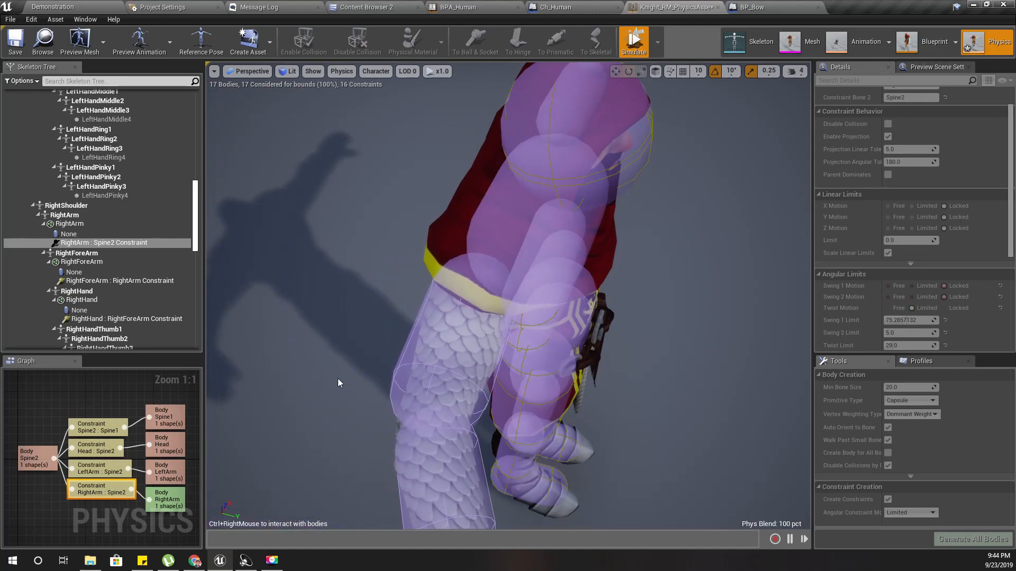
{"action": "scroll", "coordinate": [287, 372], "scroll_direction": "down", "scroll_amount": 3}
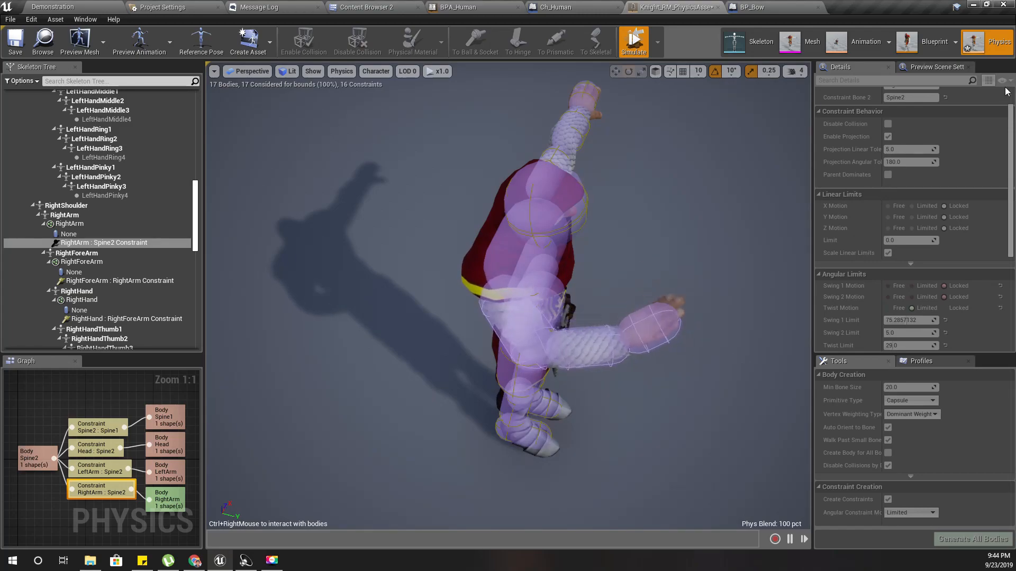
{"action": "left_click", "coordinate": [636, 52]}
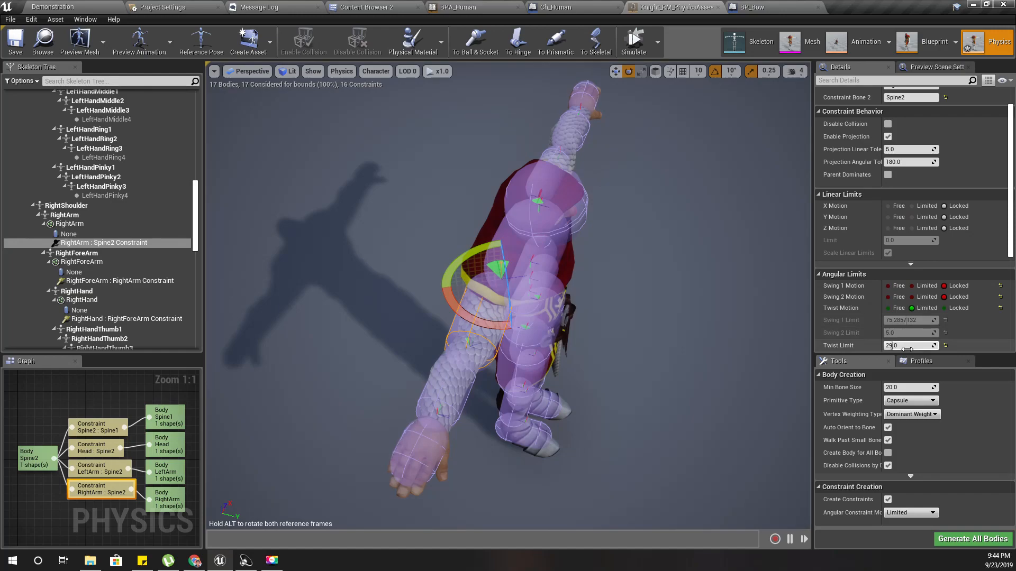
- Set the RightArm : Spine2 constraint's twist limit to 30 and check the arm's twist from several angles in simulation
{"action": "type", "text": "30"}
{"action": "key", "text": "Return"}
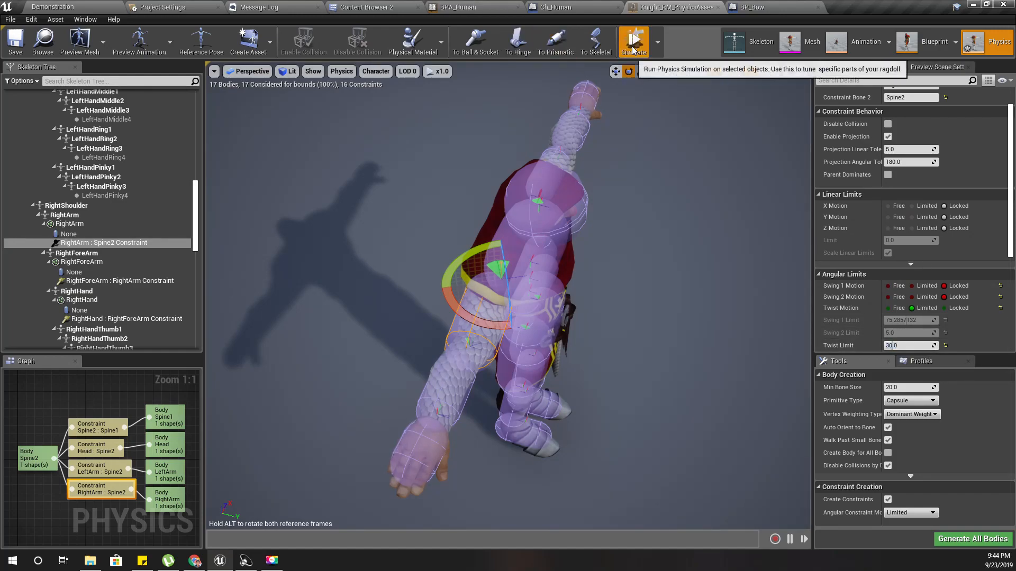
{"action": "left_click", "coordinate": [633, 42]}
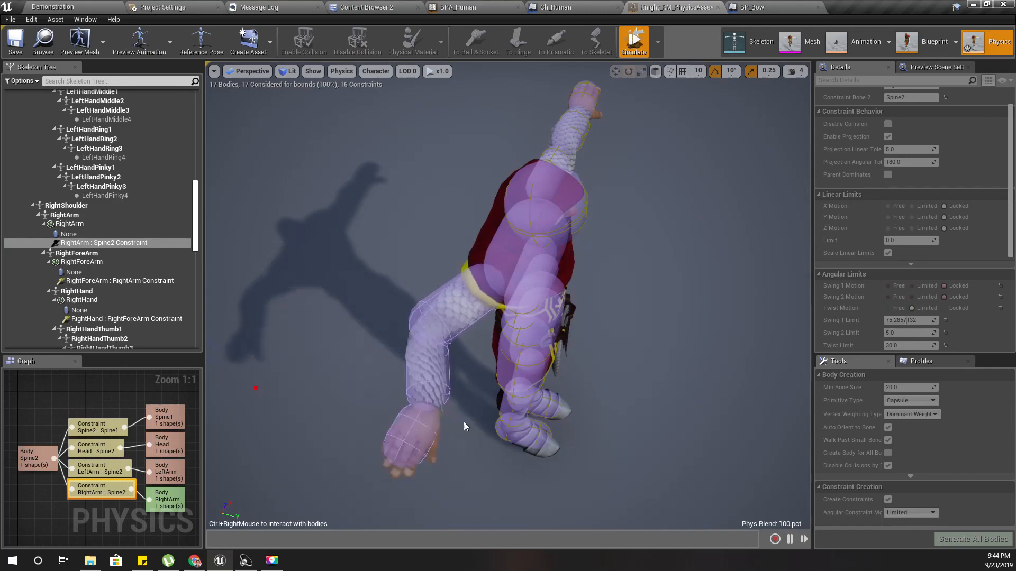
{"action": "right_click_drag", "start_coordinate": [660, 344], "coordinate": [492, 291]}
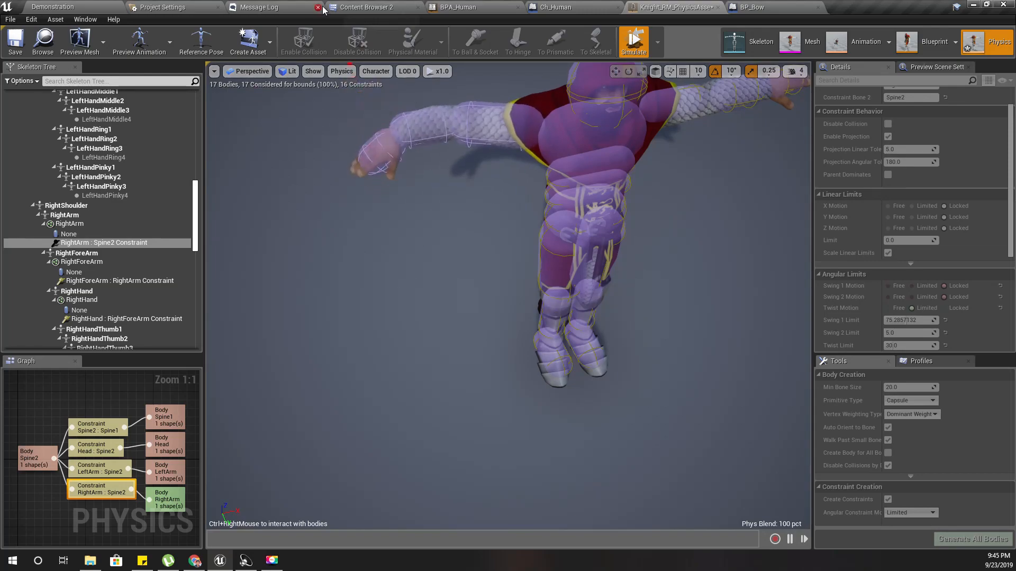
{"action": "right_click_drag", "start_coordinate": [655, 157], "coordinate": [661, 74]}
{"action": "key", "text": "s"}
{"action": "key", "text": "q"}
{"action": "right_click_drag", "start_coordinate": [607, 491], "coordinate": [606, 491]}
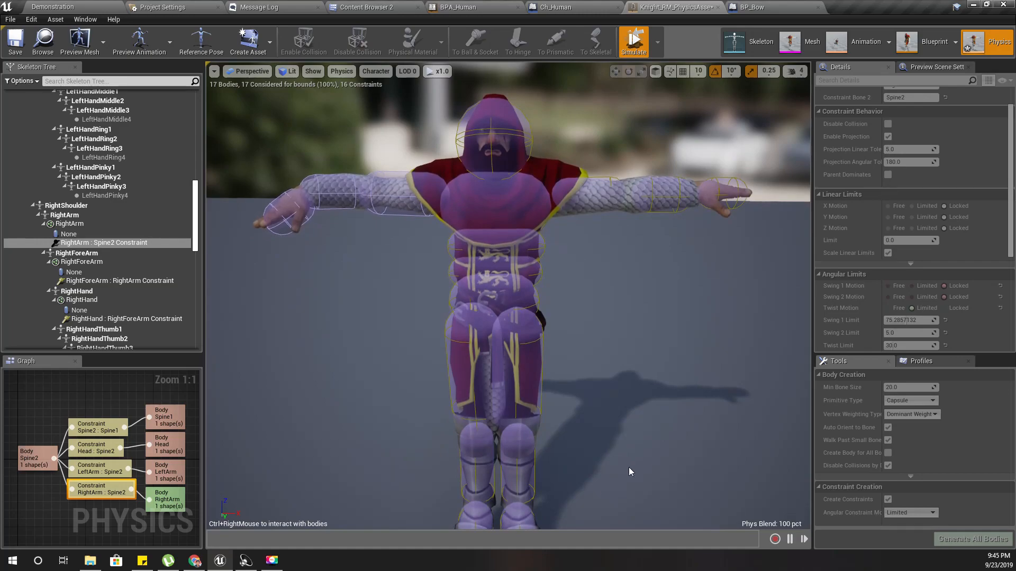
{"action": "key", "text": "alt+s"}
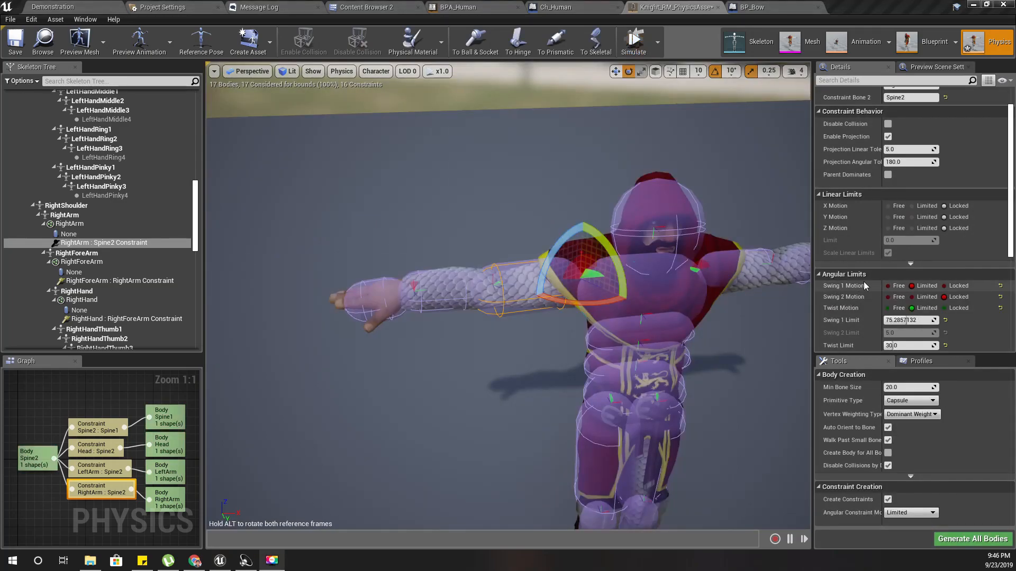
- With the RightArm : Spine2 constraint's Swing 1 motion set to Limited, simulate and pull the right arm forward, backward and up
{"action": "left_click", "coordinate": [627, 41]}
{"action": "mouse_move", "coordinate": [569, 452]}
{"action": "right_mouse_down", "text": "ctrl"}
{"action": "mouse_move", "coordinate": [434, 318]}
{"action": "mouse_move", "coordinate": [547, 125]}
{"action": "mouse_move", "coordinate": [793, 344]}
{"action": "mouse_move", "coordinate": [694, 474]}
{"action": "mouse_move", "coordinate": [445, 365]}
{"action": "mouse_move", "coordinate": [543, 144]}
{"action": "mouse_move", "coordinate": [680, 172]}
{"action": "mouse_move", "coordinate": [685, 462]}
{"action": "mouse_move", "coordinate": [646, 483]}
{"action": "mouse_move", "coordinate": [649, 157]}
{"action": "mouse_move", "coordinate": [392, 163]}
{"action": "mouse_move", "coordinate": [636, 81]}
{"action": "mouse_move", "coordinate": [789, 203]}
{"action": "mouse_move", "coordinate": [509, 395]}
{"action": "mouse_move", "coordinate": [506, 145]}
{"action": "mouse_move", "coordinate": [692, 157]}
{"action": "mouse_move", "coordinate": [563, 436]}
{"action": "mouse_move", "coordinate": [369, 337]}
{"action": "mouse_move", "coordinate": [503, 312]}
{"action": "mouse_move", "coordinate": [551, 407]}
{"action": "mouse_move", "coordinate": [526, 401]}
{"action": "right_mouse_up", "text": "ctrl"}
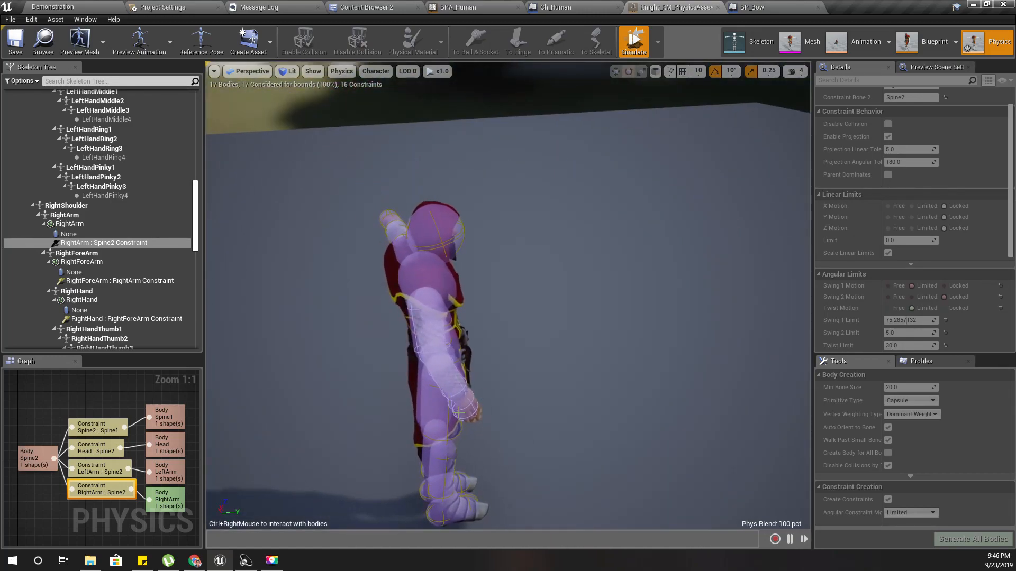
{"action": "right_click_drag", "start_coordinate": [459, 412], "coordinate": [229, 319], "text": "ctrl"}
{"action": "mouse_move", "coordinate": [236, 356]}
{"action": "right_mouse_down", "text": "ctrl"}
{"action": "mouse_move", "coordinate": [533, 392]}
{"action": "mouse_move", "coordinate": [483, 138]}
{"action": "mouse_move", "coordinate": [288, 291]}
{"action": "mouse_move", "coordinate": [635, 317]}
{"action": "right_mouse_up", "text": "ctrl"}
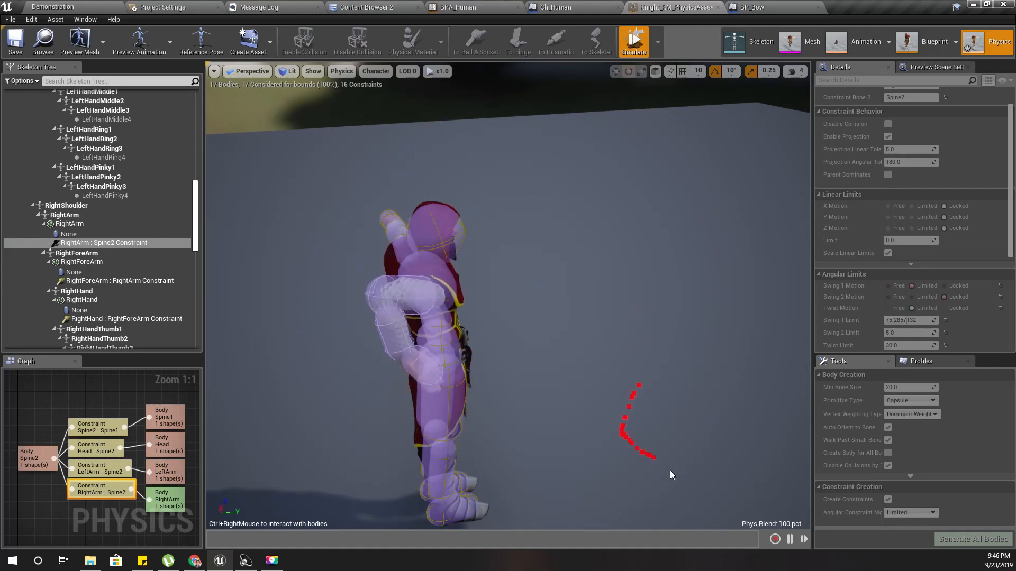
{"action": "mouse_move", "coordinate": [775, 552]}
{"action": "right_mouse_down", "text": "ctrl"}
{"action": "mouse_move", "coordinate": [809, 550]}
{"action": "mouse_move", "coordinate": [975, 447]}
{"action": "mouse_move", "coordinate": [792, 332]}
{"action": "right_mouse_up", "text": "ctrl"}
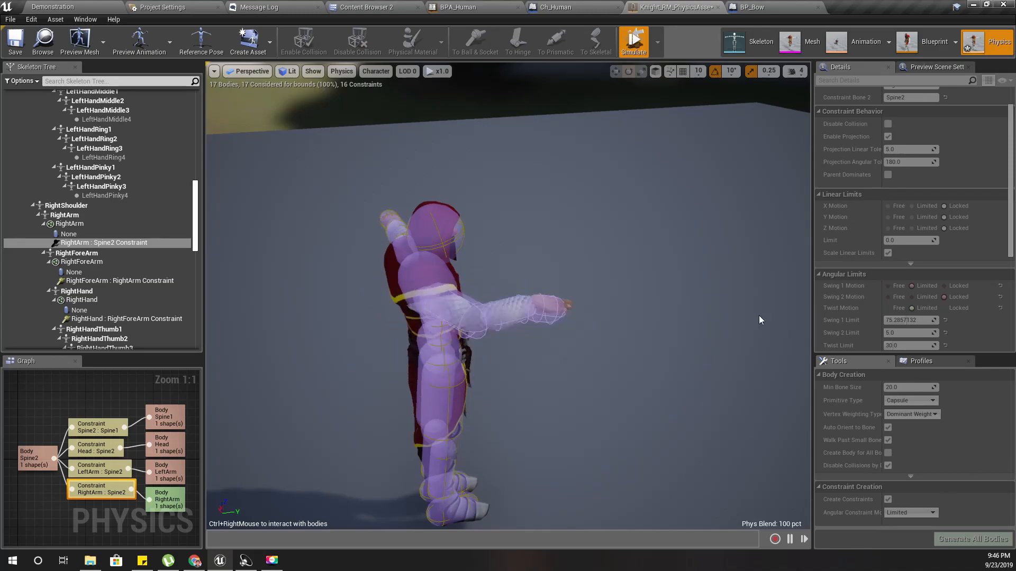
{"action": "mouse_move", "coordinate": [590, 265]}
{"action": "right_mouse_down", "text": "ctrl"}
{"action": "mouse_move", "coordinate": [216, 102]}
{"action": "mouse_move", "coordinate": [217, 221]}
{"action": "mouse_move", "coordinate": [417, 312]}
{"action": "right_mouse_up", "text": "ctrl"}
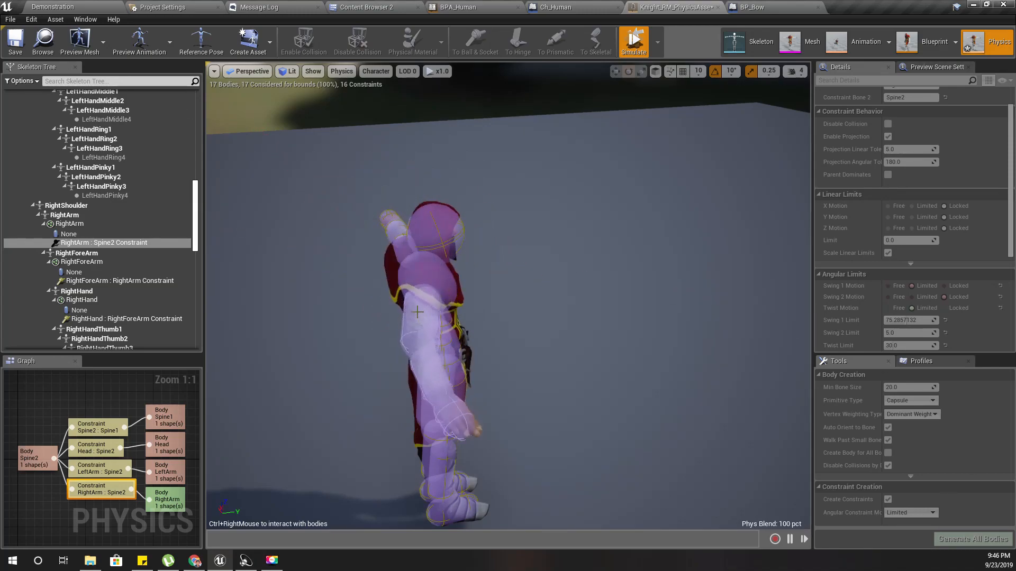
{"action": "right_click_drag", "start_coordinate": [472, 388], "coordinate": [566, 63], "text": "ctrl"}
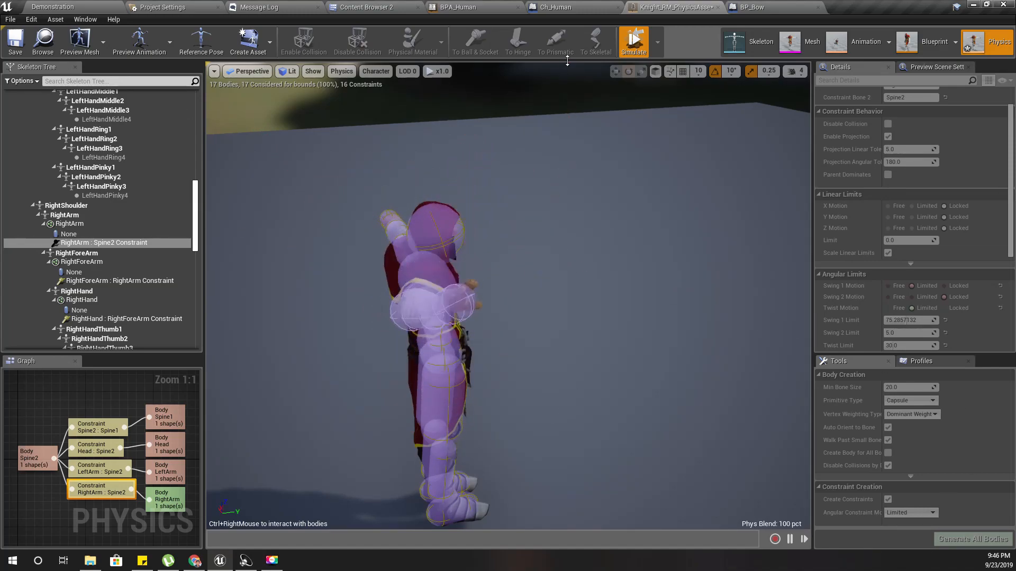
{"action": "right_click_drag", "start_coordinate": [668, 72], "coordinate": [669, 71], "text": "ctrl"}
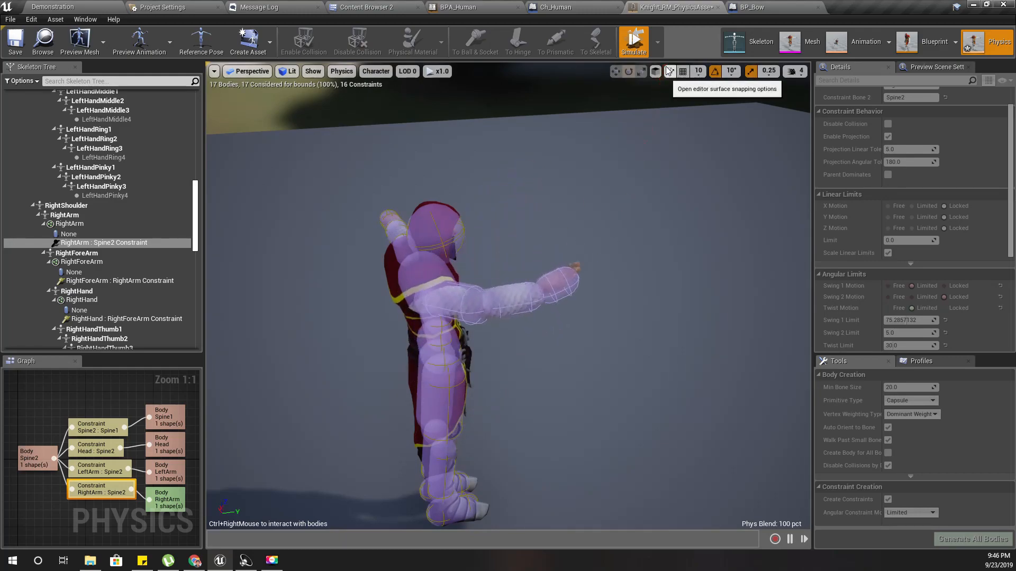
{"action": "left_click", "coordinate": [634, 53]}
- Select the LeftHand collision body, simulate only that hand and bend it around to test the wrist
{"action": "right_click_drag", "start_coordinate": [620, 186], "coordinate": [492, 223]}
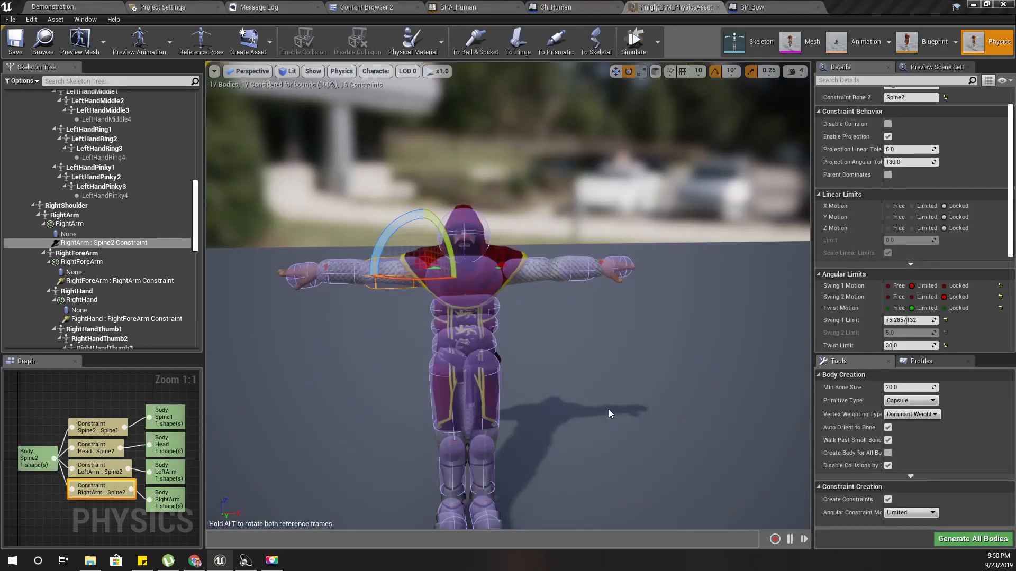
{"action": "right_click_drag", "start_coordinate": [610, 414], "coordinate": [566, 383]}
{"action": "right_click_drag", "start_coordinate": [624, 359], "coordinate": [593, 391]}
{"action": "left_click", "coordinate": [569, 302]}
{"action": "left_click", "coordinate": [633, 41]}
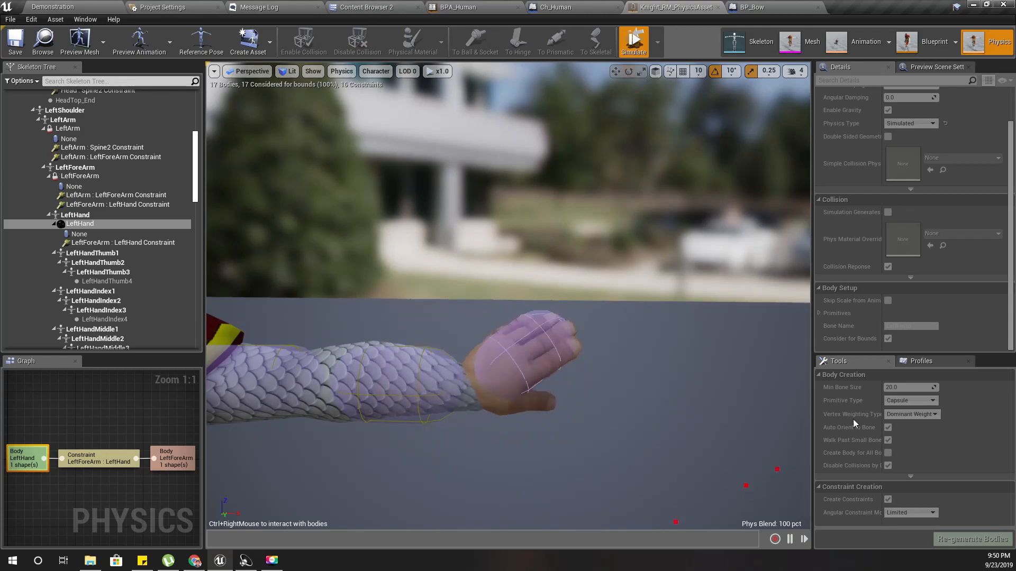
{"action": "right_click_drag", "start_coordinate": [483, 451], "coordinate": [317, 487]}
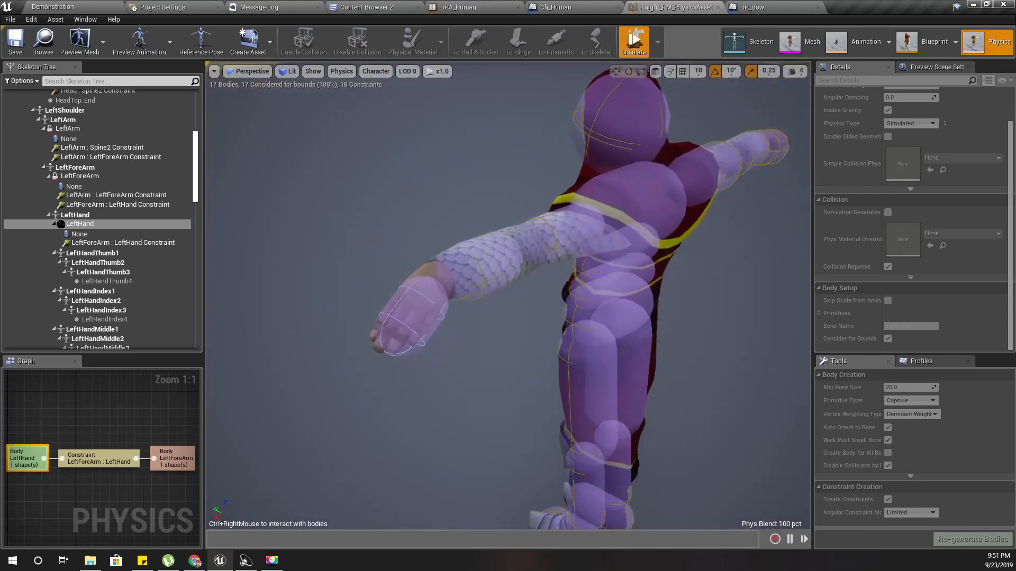
{"action": "right_click_drag", "start_coordinate": [393, 267], "coordinate": [429, 307]}
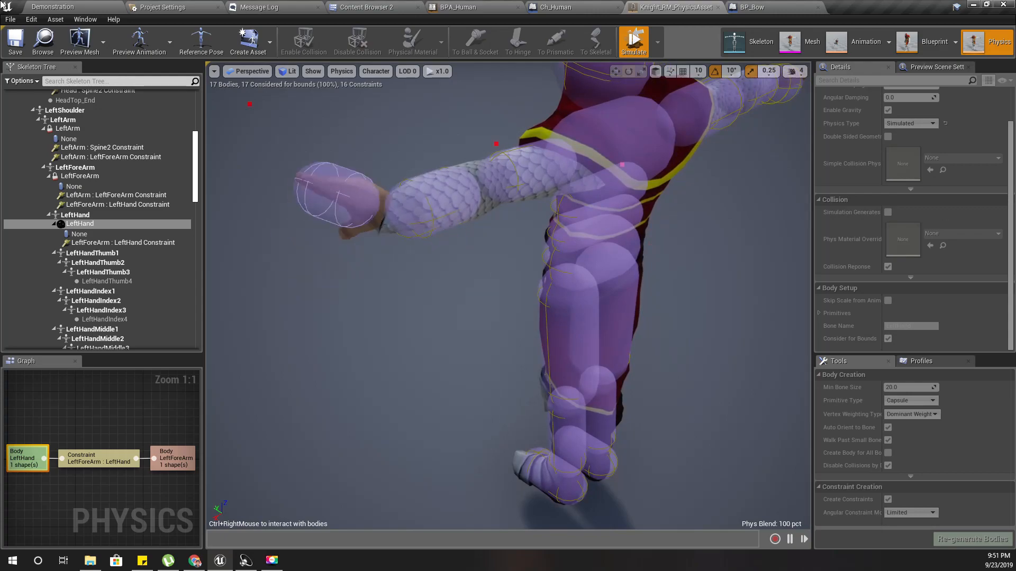
{"action": "left_click", "coordinate": [633, 42]}
- On the LeftForeArm : LeftHand constraint, lock both swing motions with twist limited, and simulate the left hand
{"action": "left_click", "coordinate": [386, 215]}
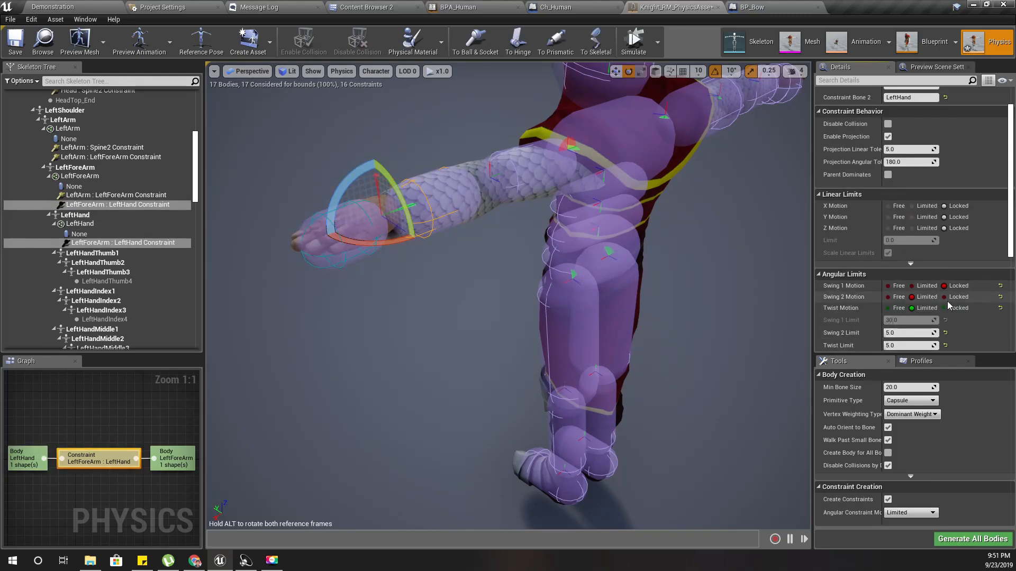
{"action": "right_click_drag", "start_coordinate": [440, 279], "coordinate": [494, 312]}
{"action": "left_click", "coordinate": [633, 42]}
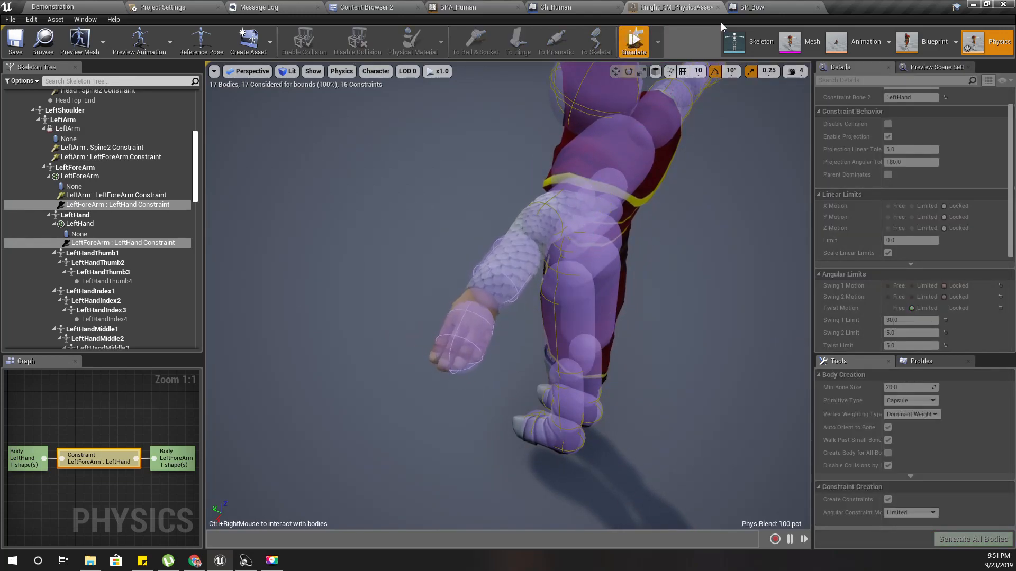
- Select the LeftHand collision body, simulate only that hand to check its wrist bend, and stop the simulation
{"action": "left_click", "coordinate": [634, 42]}
{"action": "left_click", "coordinate": [435, 305]}
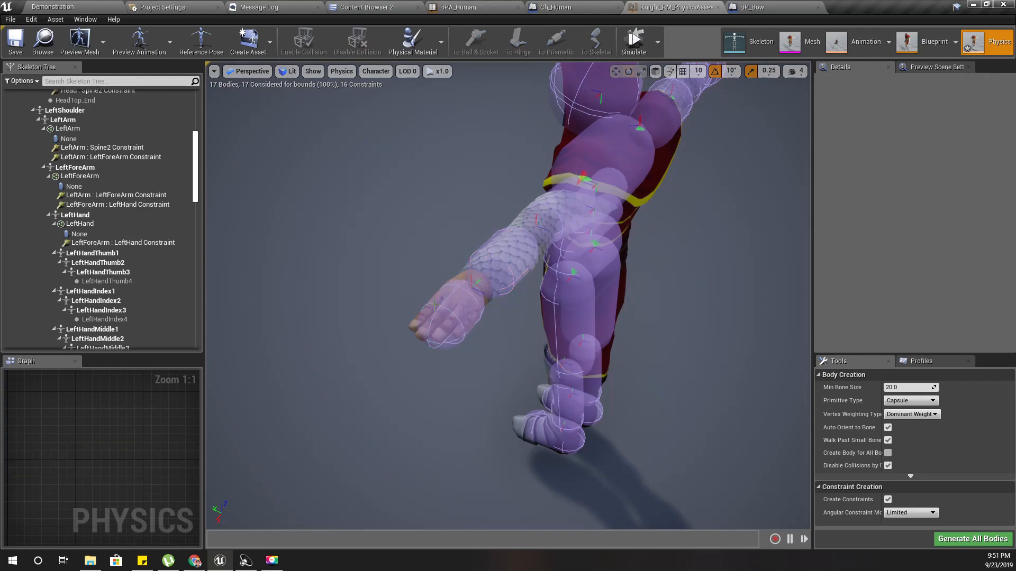
{"action": "left_click", "coordinate": [456, 300]}
{"action": "left_click", "coordinate": [633, 43]}
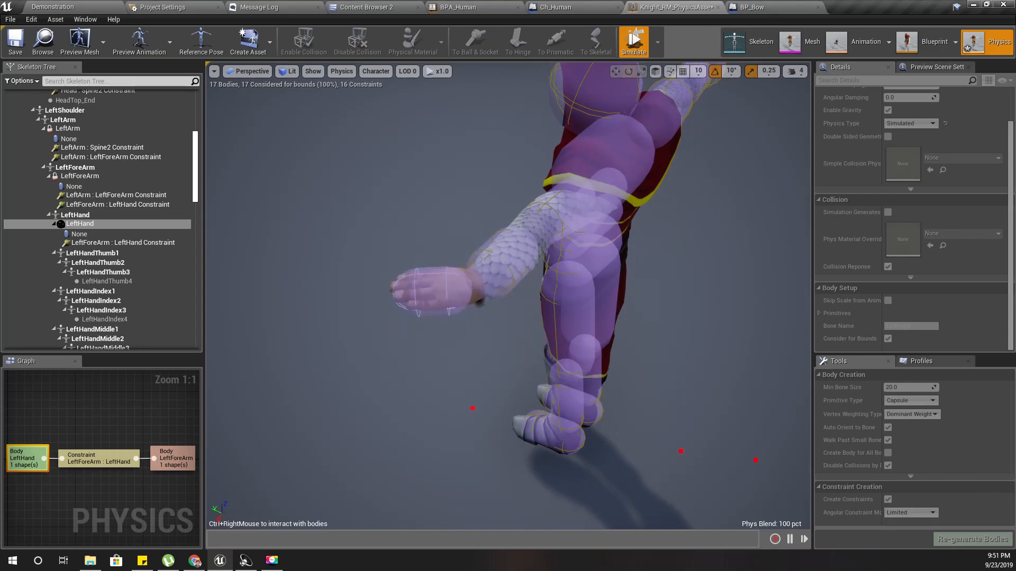
{"action": "left_click", "coordinate": [634, 42]}
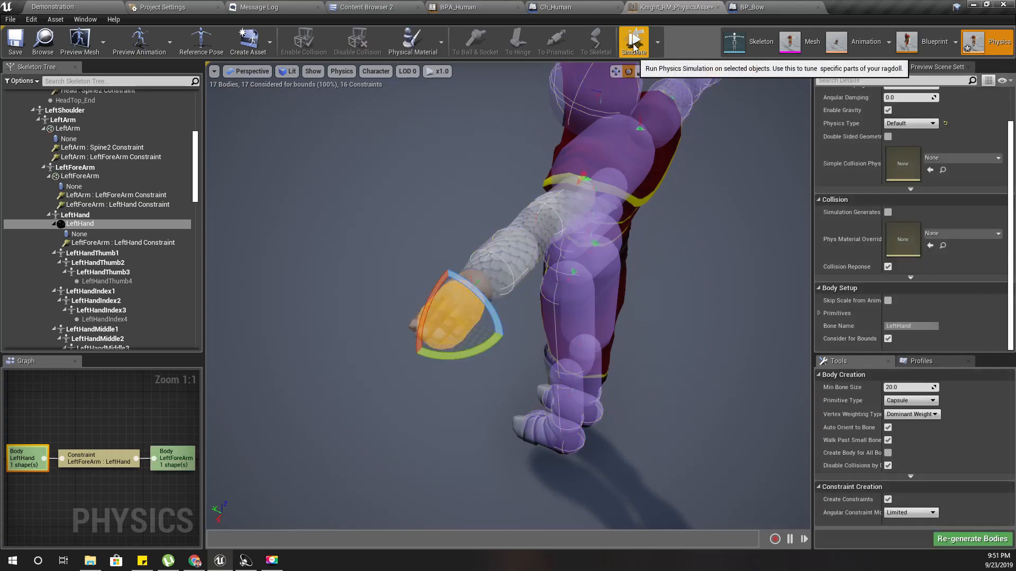
{"action": "scroll", "coordinate": [937, 273], "scroll_direction": "down", "scroll_amount": 2}
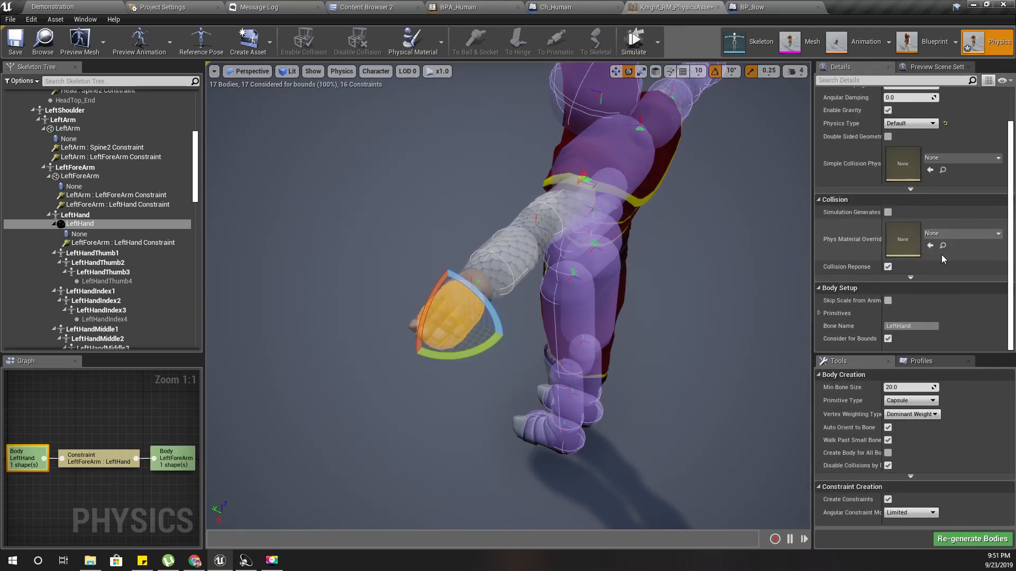
- On the LeftForeArm : LeftHand constraint, set the twist limit to 1, rotate the constraint frame by -20 degrees and simulate
{"action": "right_click_drag", "start_coordinate": [616, 339], "coordinate": [658, 339]}
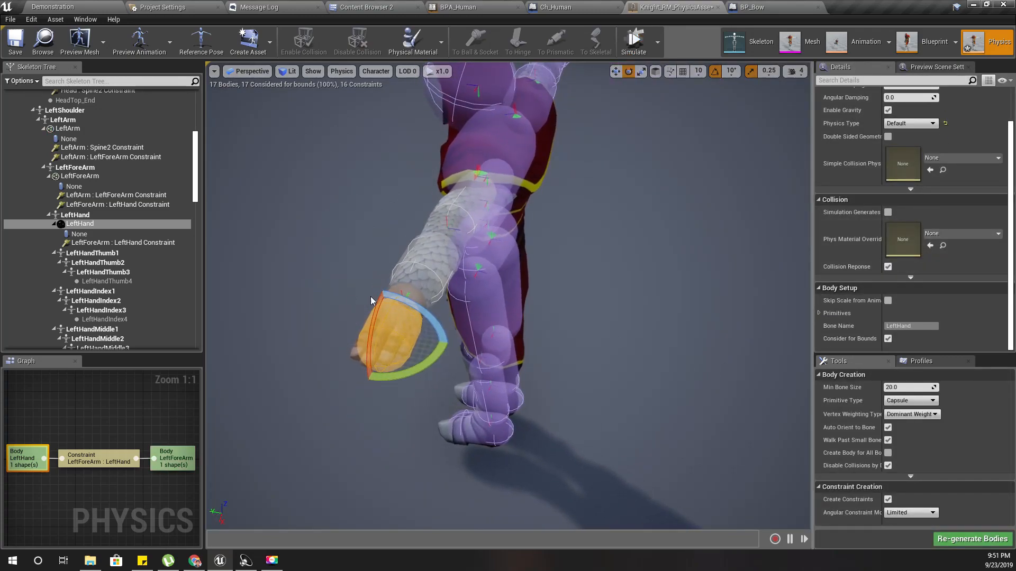
{"action": "key", "text": "d"}
{"action": "right_click_drag", "start_coordinate": [435, 306], "coordinate": [378, 302]}
{"action": "left_click", "coordinate": [389, 290]}
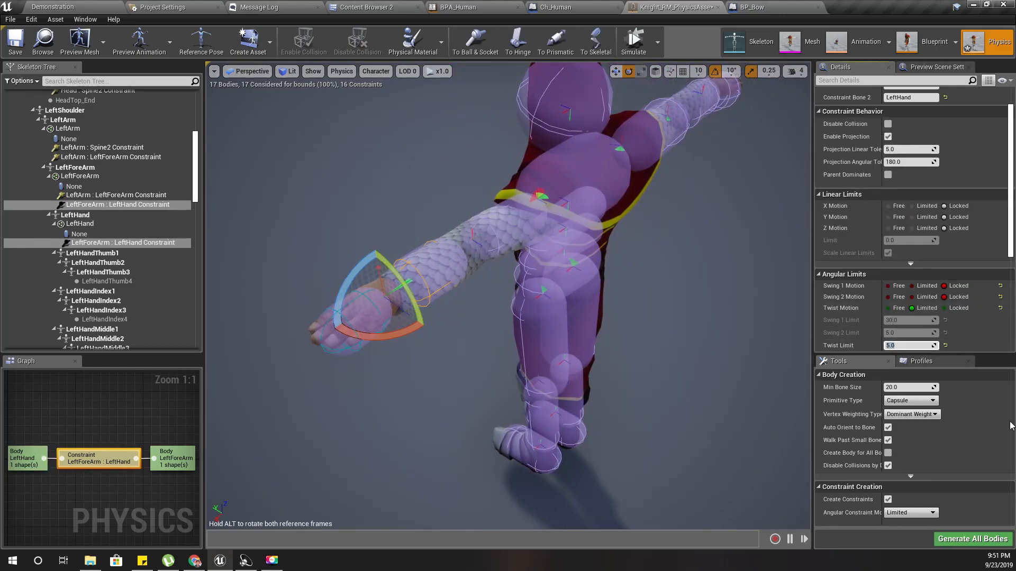
{"action": "key", "text": "w"}
{"action": "right_click_drag", "start_coordinate": [402, 212], "coordinate": [381, 222]}
{"action": "key", "text": "w"}
{"action": "right_click_drag", "start_coordinate": [455, 227], "coordinate": [470, 241]}
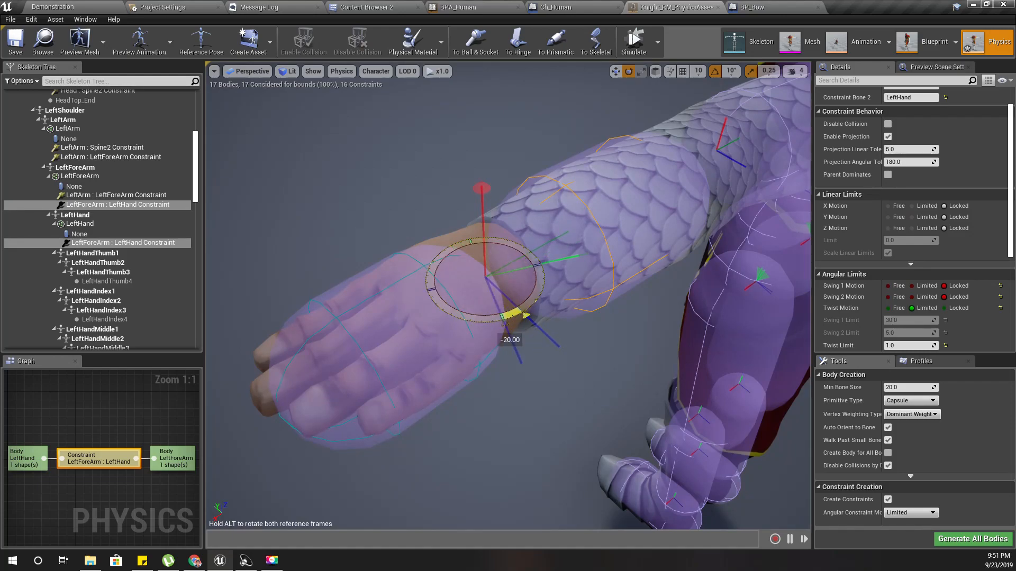
{"action": "left_click", "coordinate": [634, 45]}
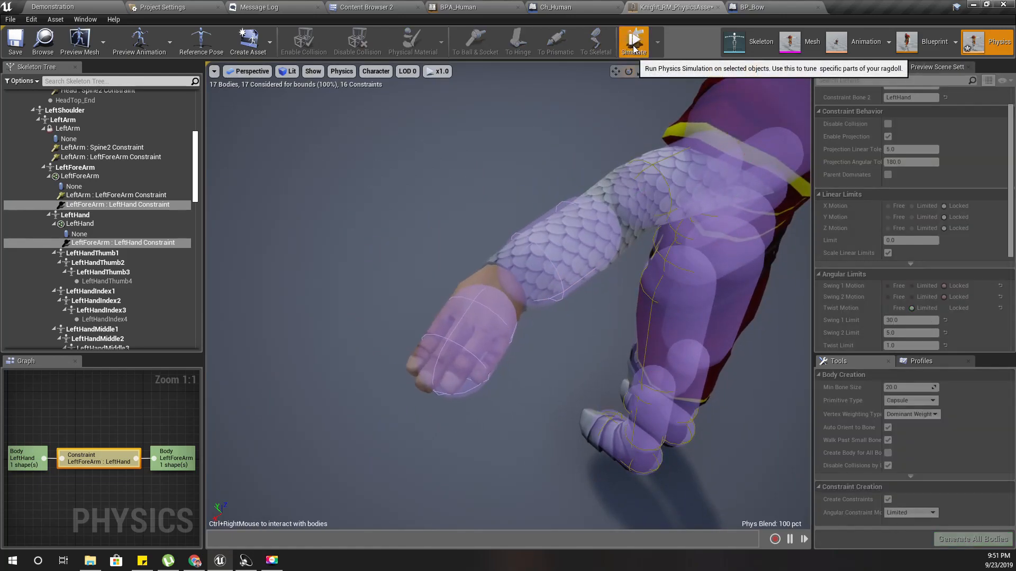
{"action": "left_click", "coordinate": [634, 45]}
{"action": "left_click", "coordinate": [633, 45]}
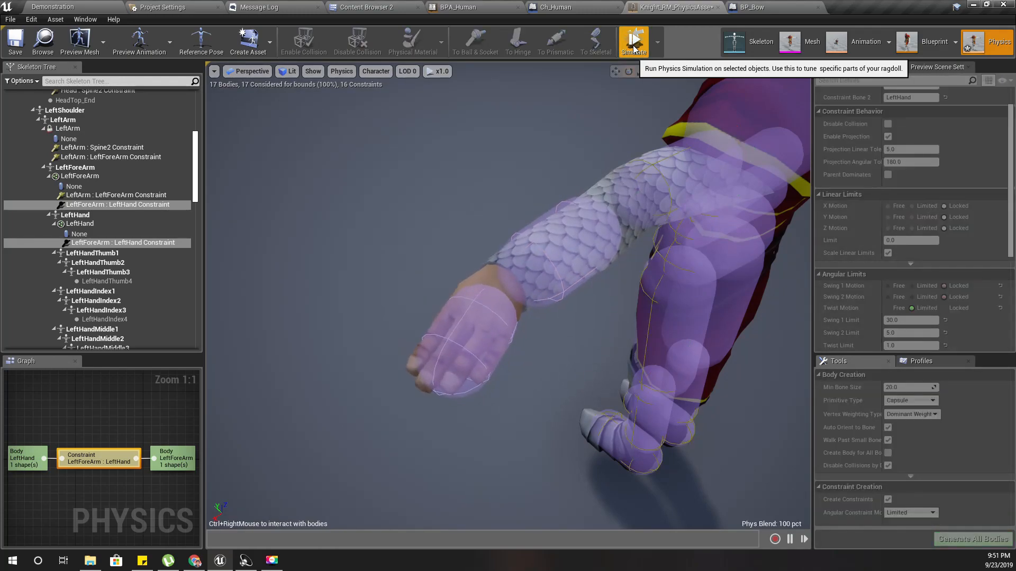
- Rotate the LeftForeArm : LeftHand constraint frame by about 40 degrees, fine-tune its angle and test it in simulation
{"action": "left_click", "coordinate": [633, 45]}
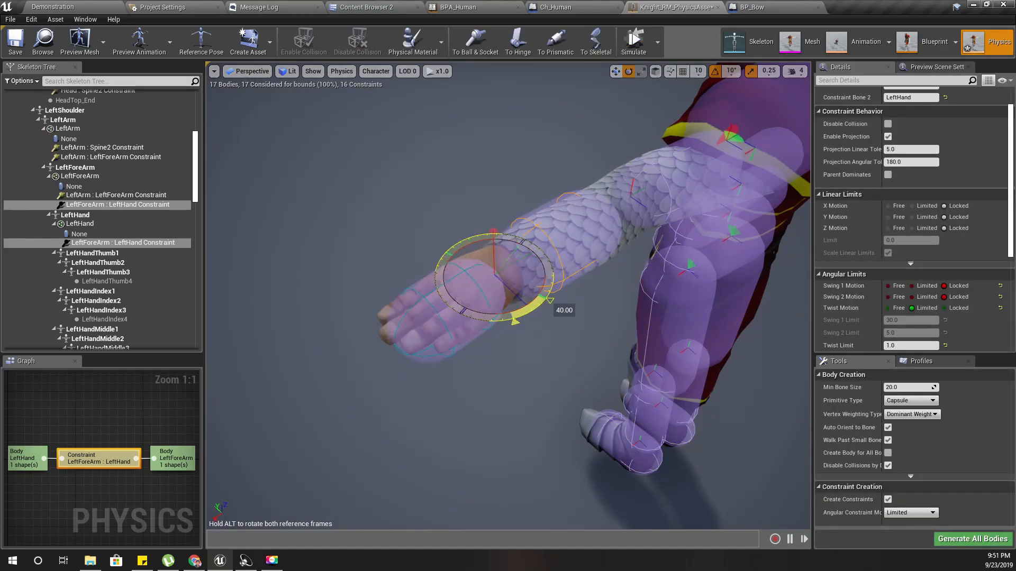
{"action": "left_click", "coordinate": [636, 46]}
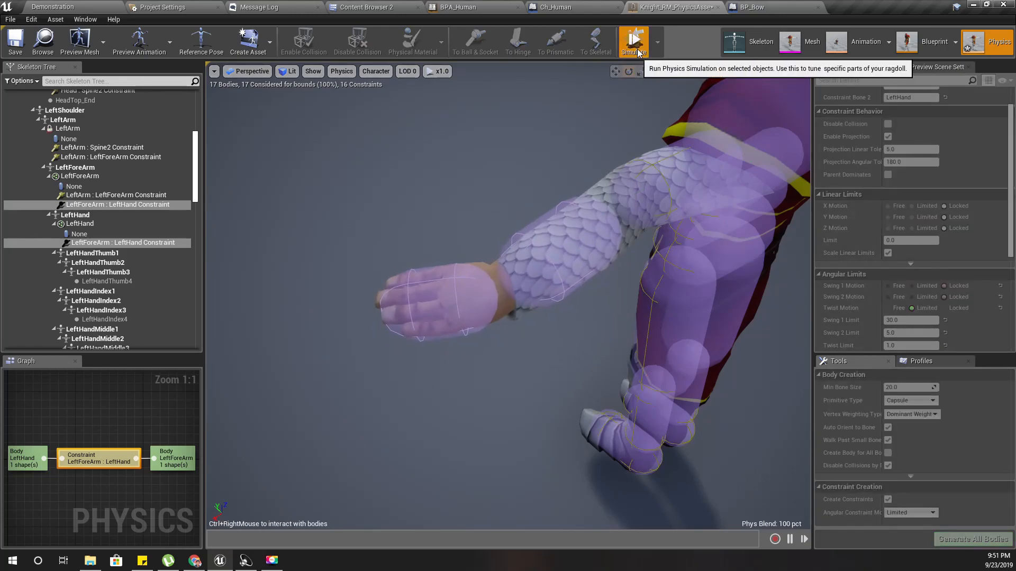
{"action": "left_click", "coordinate": [638, 49]}
{"action": "left_click_drag", "start_coordinate": [543, 305], "coordinate": [538, 309]}
{"action": "left_click", "coordinate": [635, 45]}
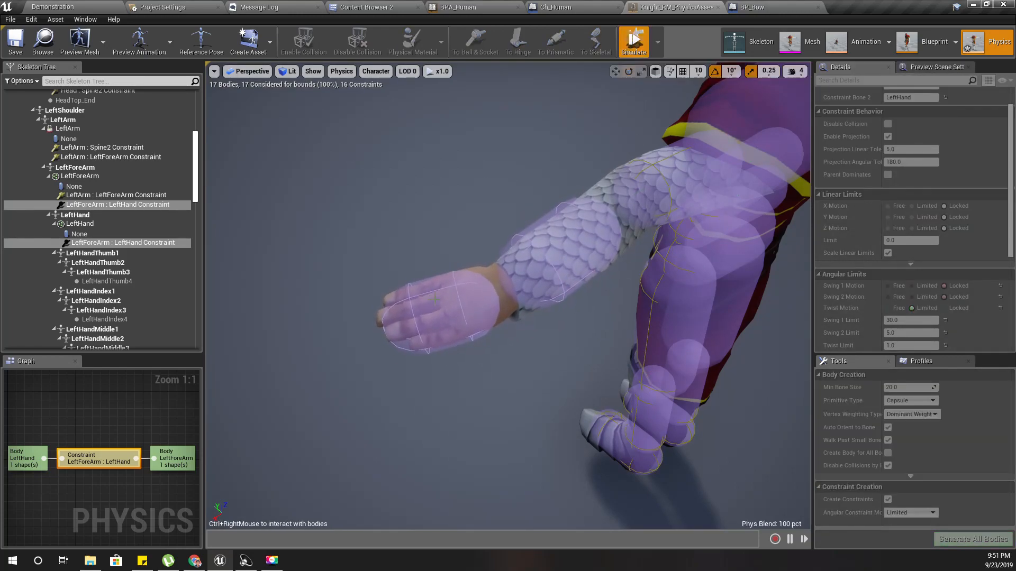
{"action": "left_click", "coordinate": [635, 45]}
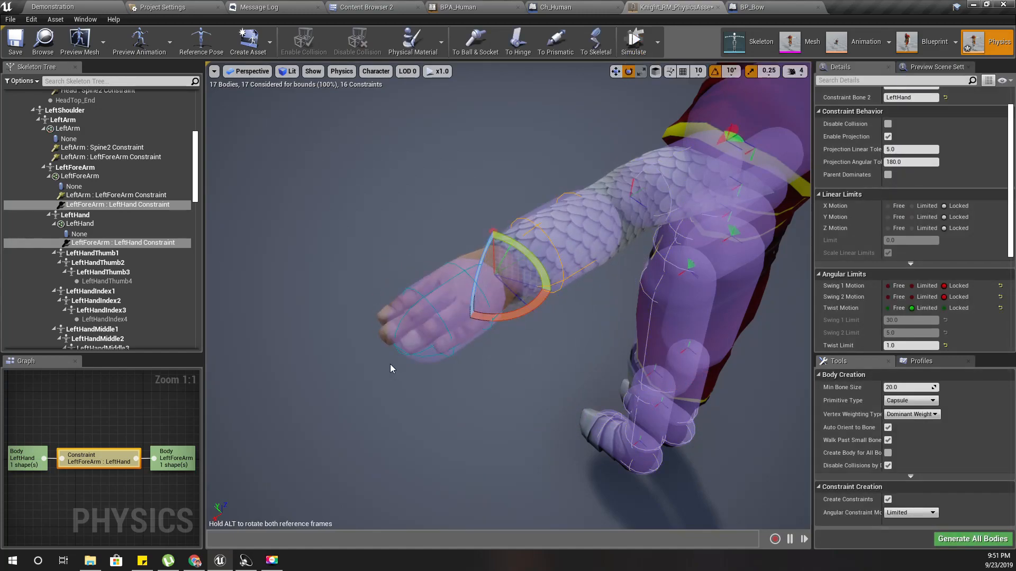
- Simulate only the LeftHand body to check the wrist with the rotated constraint frame
{"action": "left_click", "coordinate": [438, 313]}
{"action": "left_click", "coordinate": [635, 45]}
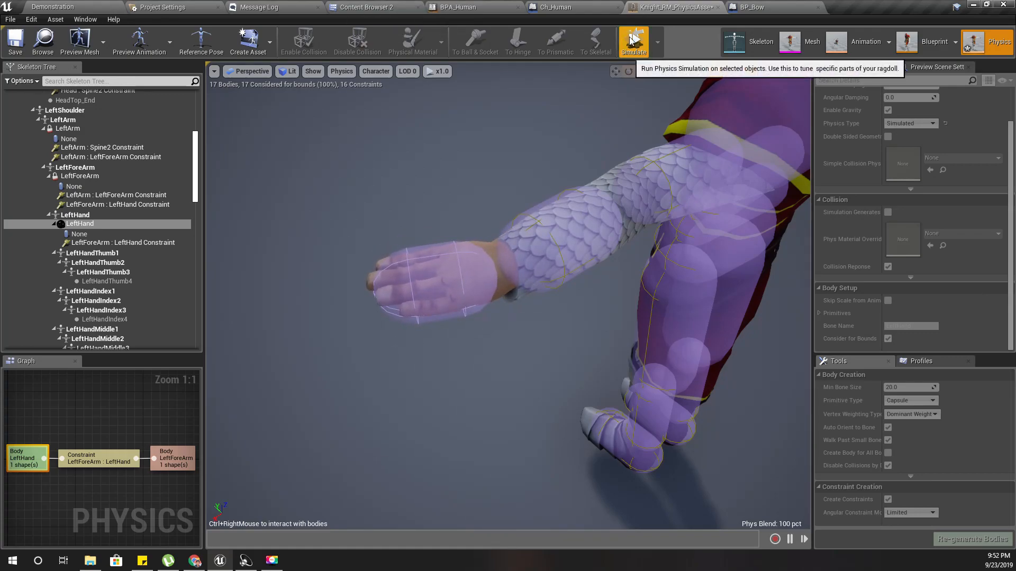
{"action": "left_click", "coordinate": [621, 48]}
- On the LeftForeArm : LeftHand constraint, set Swing 1 motion to Limited and inspect the wrist's swing cone
{"action": "right_click_drag", "start_coordinate": [514, 281], "coordinate": [455, 276]}
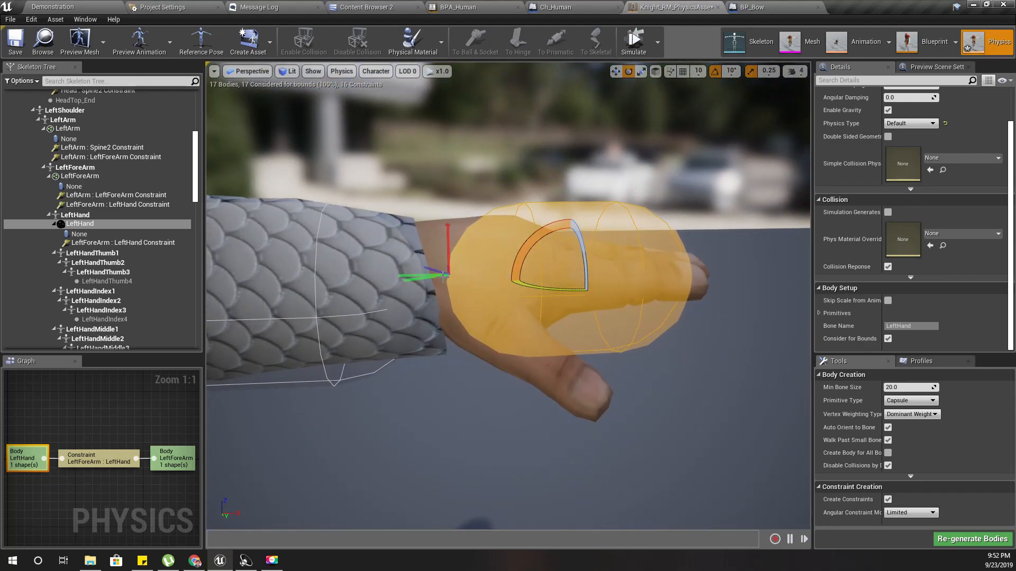
{"action": "left_click", "coordinate": [445, 276]}
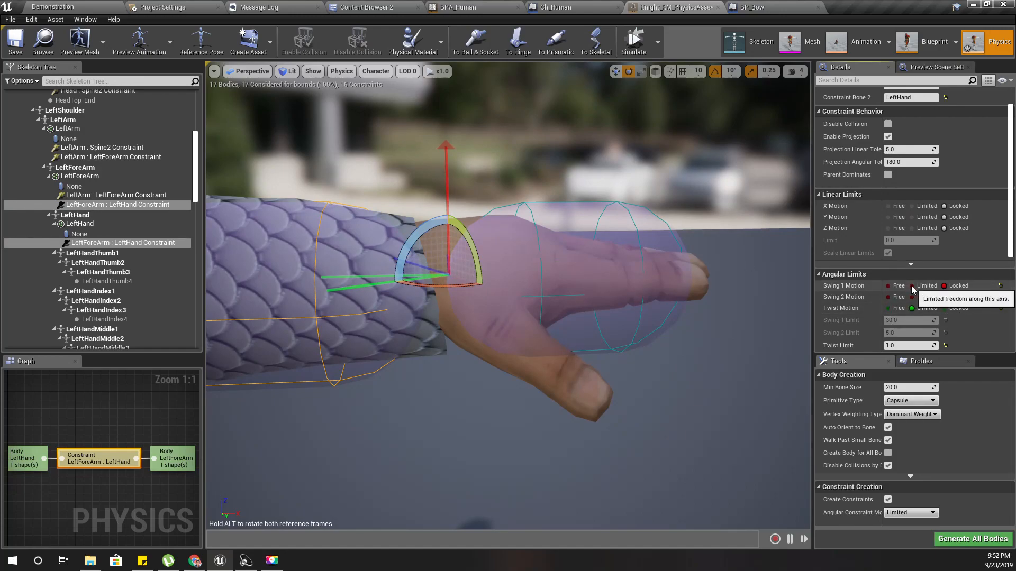
{"action": "right_click_drag", "start_coordinate": [582, 291], "coordinate": [582, 458]}
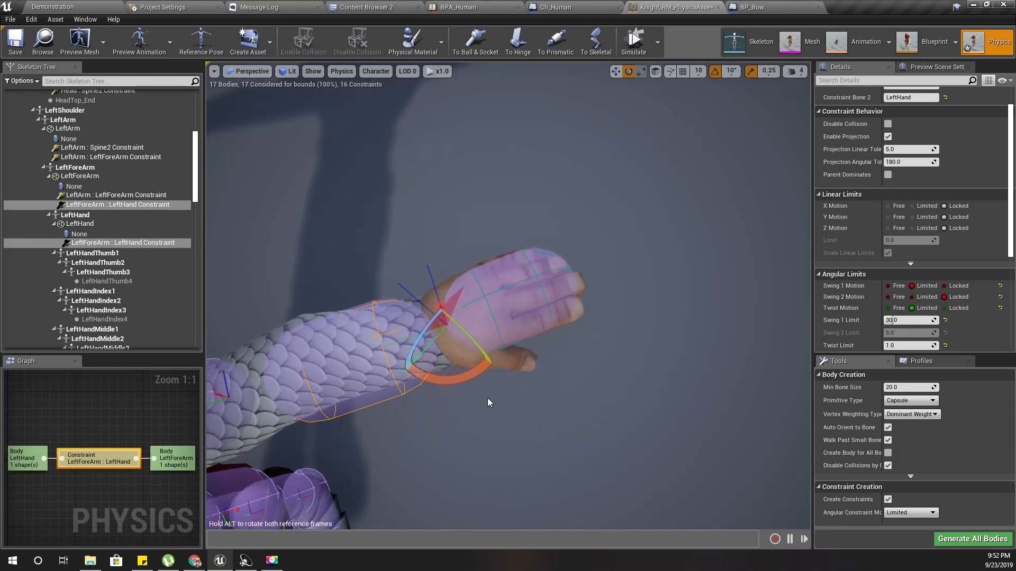
{"action": "right_click_drag", "start_coordinate": [488, 397], "coordinate": [507, 407]}
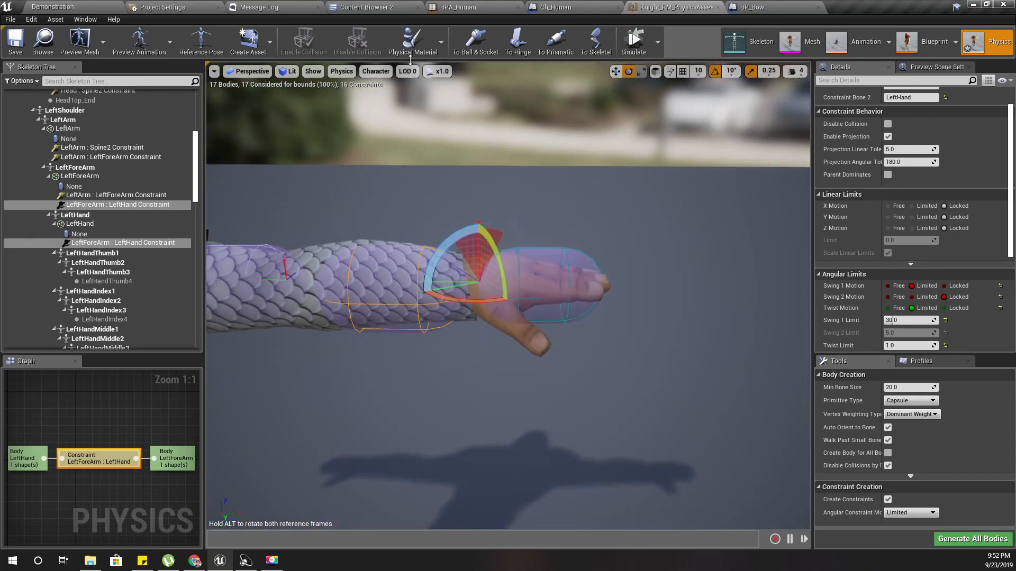
- Simulate only the LeftHand body, pull the hand up, down and sideways, and check the wrist from several angles
{"action": "left_click", "coordinate": [532, 246]}
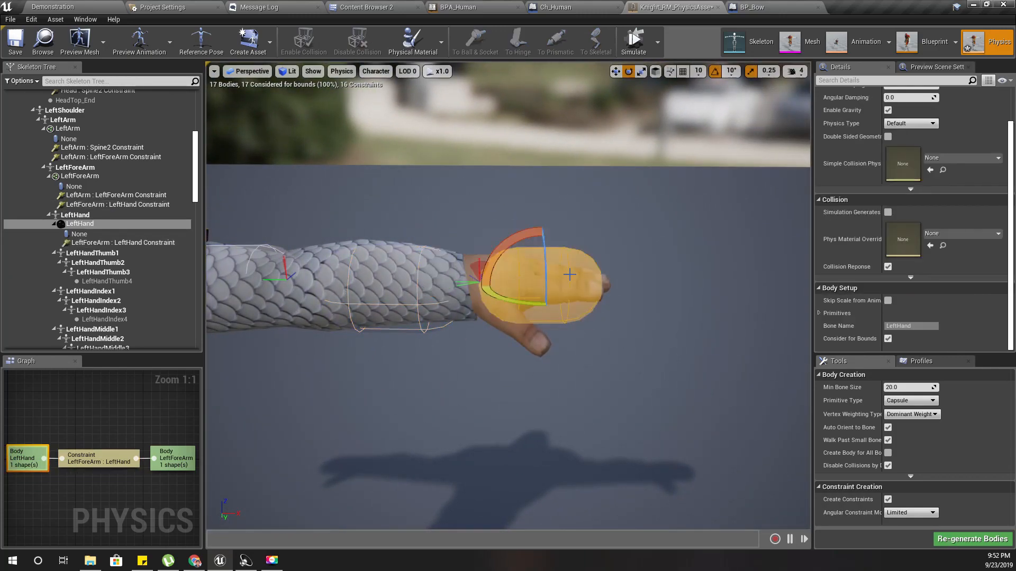
{"action": "left_click", "coordinate": [628, 50]}
{"action": "mouse_move", "coordinate": [538, 320]}
{"action": "right_mouse_down", "text": "ctrl"}
{"action": "mouse_move", "coordinate": [459, 101]}
{"action": "mouse_move", "coordinate": [252, 4]}
{"action": "right_mouse_up", "text": "ctrl"}
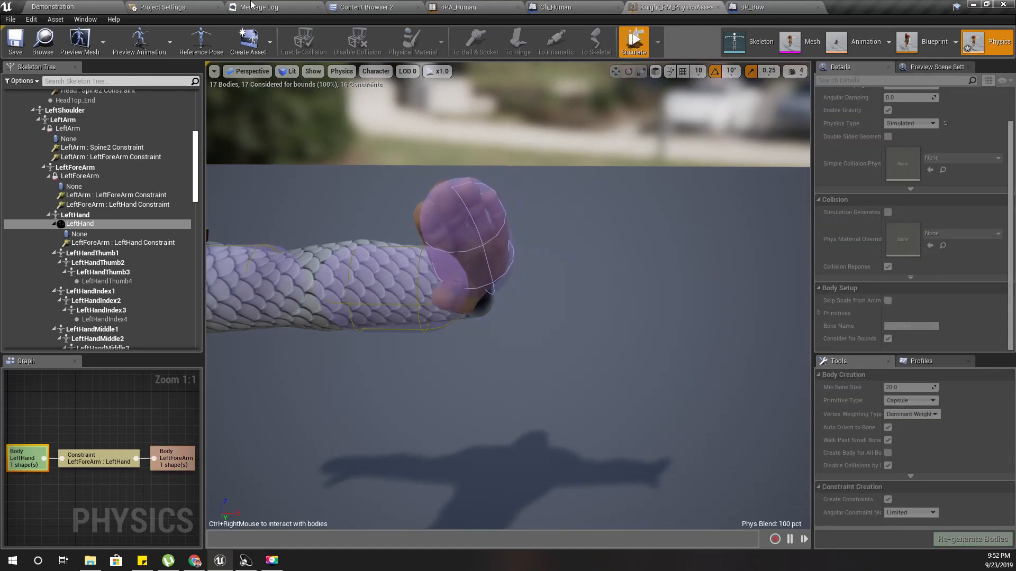
{"action": "mouse_move", "coordinate": [350, 4]}
{"action": "right_mouse_down", "text": "ctrl"}
{"action": "mouse_move", "coordinate": [679, 288]}
{"action": "mouse_move", "coordinate": [324, 509]}
{"action": "mouse_move", "coordinate": [602, 373]}
{"action": "right_mouse_up", "text": "ctrl"}
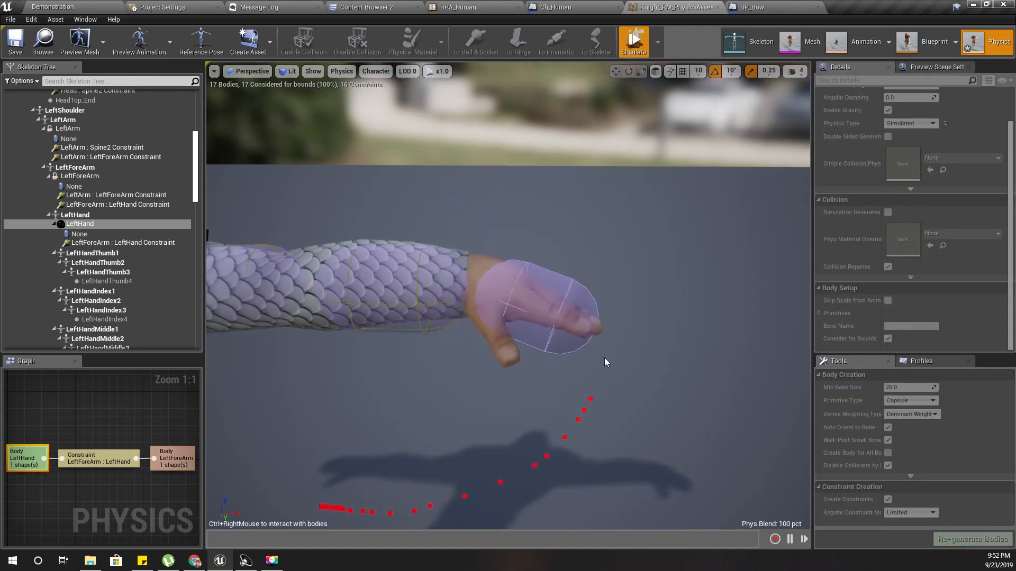
{"action": "right_click_drag", "start_coordinate": [349, 61], "coordinate": [148, 12], "text": "ctrl"}
{"action": "mouse_move", "coordinate": [283, 65]}
{"action": "right_mouse_down", "text": "ctrl"}
{"action": "mouse_move", "coordinate": [612, 504]}
{"action": "mouse_move", "coordinate": [42, 389]}
{"action": "right_mouse_up", "text": "ctrl"}
{"action": "right_click_drag", "start_coordinate": [127, 423], "coordinate": [870, 293], "text": "ctrl"}
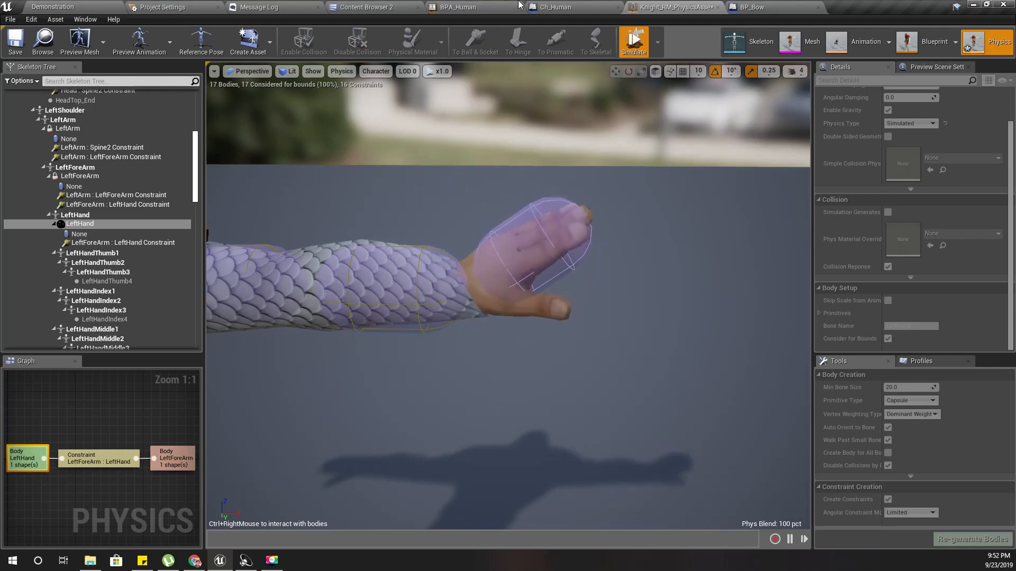
{"action": "right_click_drag", "start_coordinate": [524, 275], "coordinate": [307, 259]}
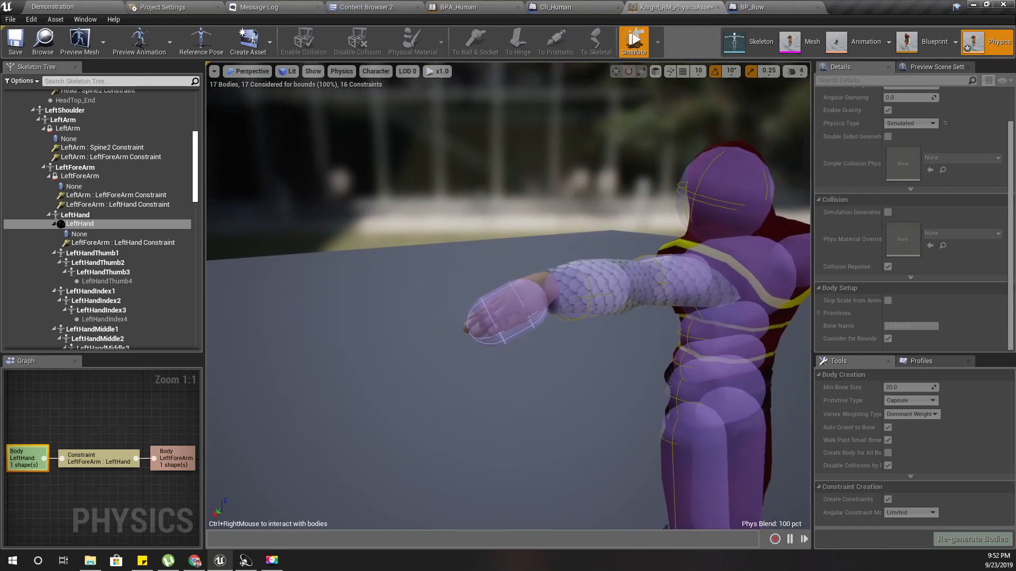
{"action": "right_click_drag", "start_coordinate": [558, 290], "coordinate": [492, 286]}
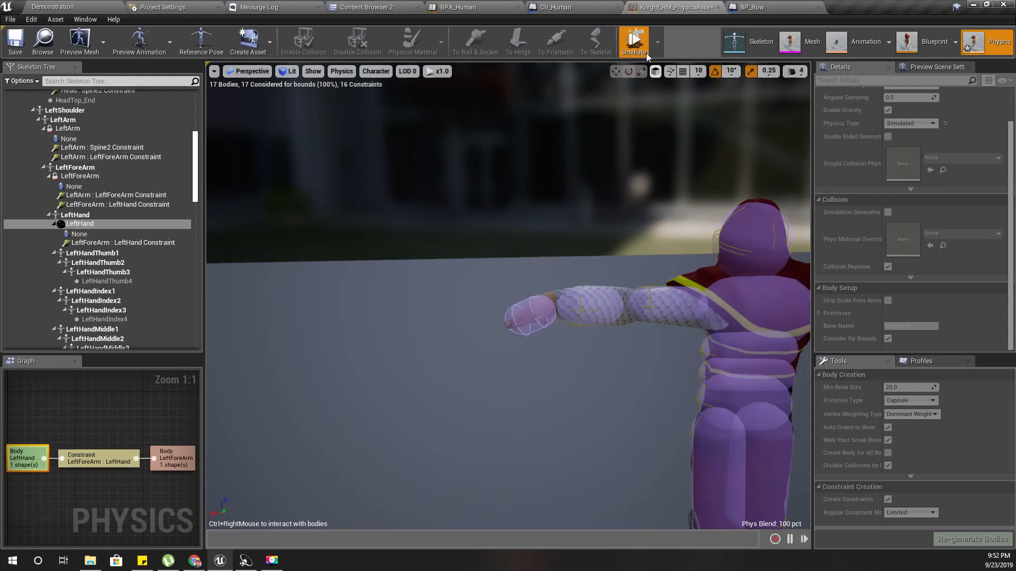
{"action": "left_click", "coordinate": [634, 39]}
- Select the RightHand : RightForeArm constraint to look up its swing limits for comparison
{"action": "right_click_drag", "start_coordinate": [508, 297], "coordinate": [714, 299]}
{"action": "key", "text": "w"}
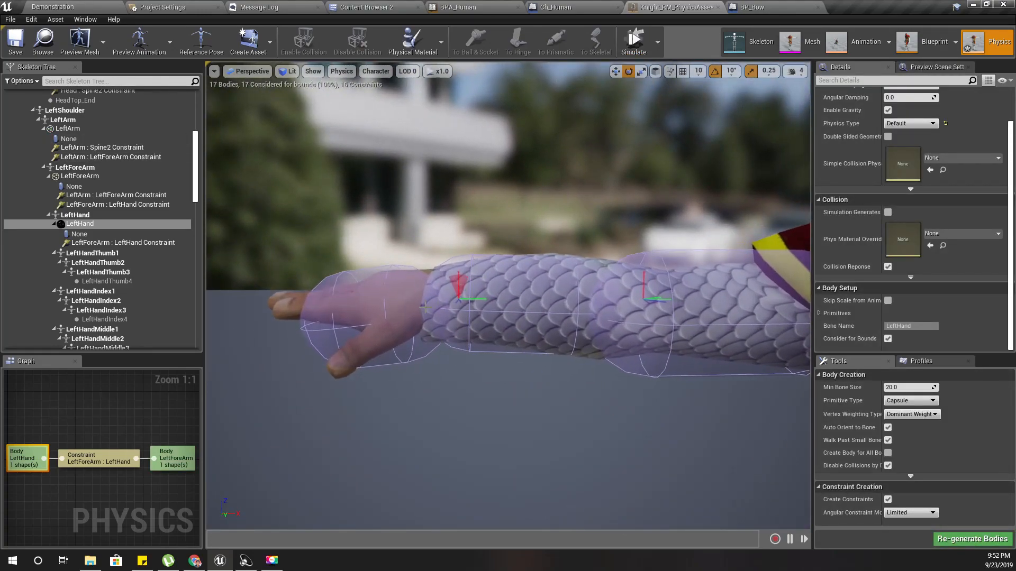
{"action": "left_click", "coordinate": [459, 290]}
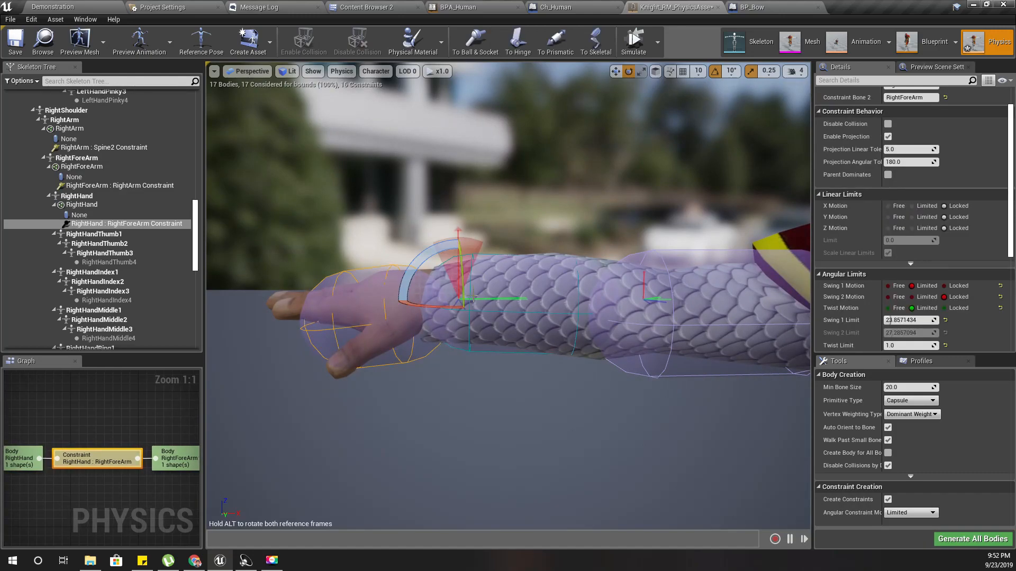
- Set the LeftForeArm : LeftHand constraint's Swing 1 limit to 23 and pull the left hand upward in simulation
{"action": "key", "text": "d"}
{"action": "right_click_drag", "start_coordinate": [552, 368], "coordinate": [566, 374]}
{"action": "left_click", "coordinate": [511, 259]}
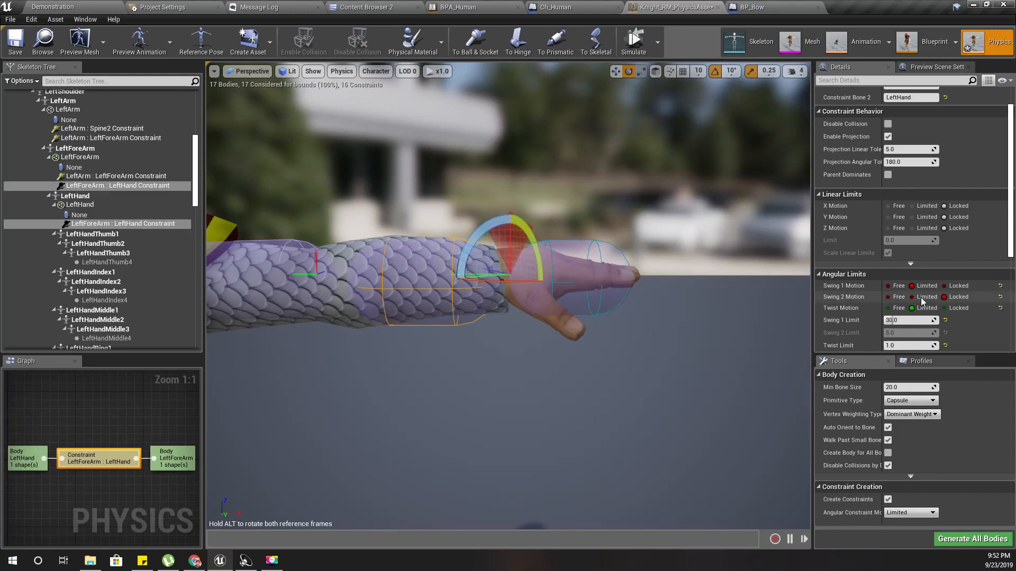
{"action": "left_click", "coordinate": [910, 321]}
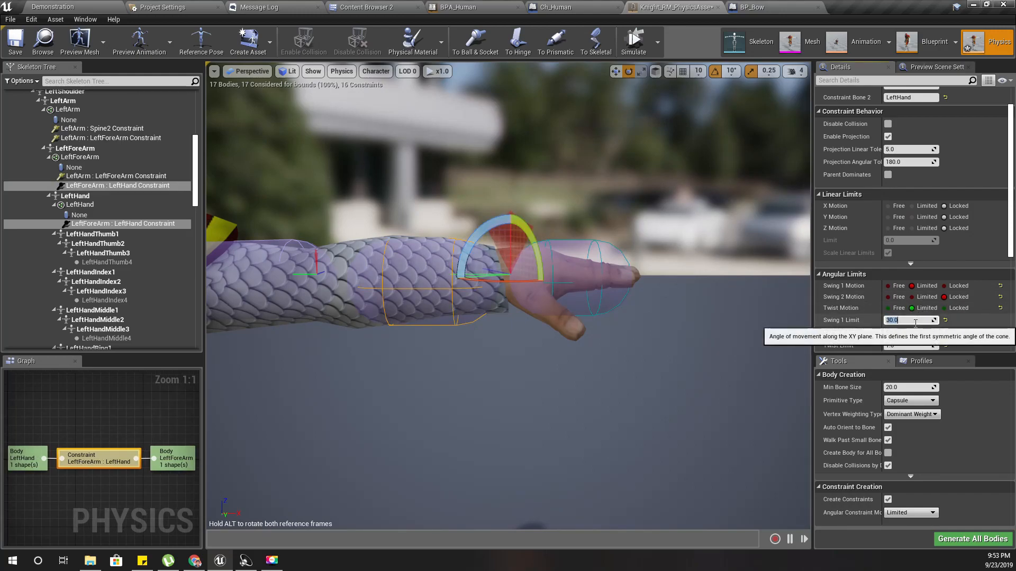
{"action": "mouse_move", "coordinate": [686, 119]}
{"action": "right_mouse_down"}
{"action": "mouse_move", "coordinate": [654, 127]}
{"action": "mouse_move", "coordinate": [686, 120]}
{"action": "right_mouse_up"}
{"action": "key", "text": "s"}
{"action": "left_click", "coordinate": [633, 41]}
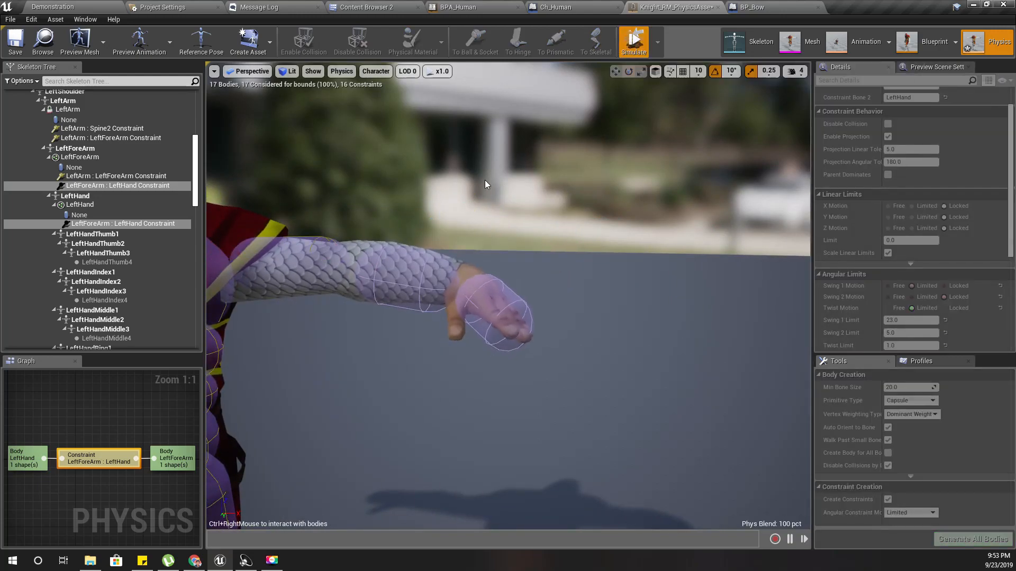
{"action": "mouse_move", "coordinate": [493, 316]}
{"action": "right_mouse_down", "text": "ctrl"}
{"action": "mouse_move", "coordinate": [579, 256]}
{"action": "mouse_move", "coordinate": [442, 79]}
{"action": "mouse_move", "coordinate": [521, 111]}
{"action": "mouse_move", "coordinate": [491, 365]}
{"action": "mouse_move", "coordinate": [301, 402]}
{"action": "mouse_move", "coordinate": [510, 153]}
{"action": "mouse_move", "coordinate": [154, 192]}
{"action": "mouse_move", "coordinate": [507, 215]}
{"action": "mouse_move", "coordinate": [259, 381]}
{"action": "mouse_move", "coordinate": [649, 356]}
{"action": "mouse_move", "coordinate": [558, 192]}
{"action": "right_mouse_up", "text": "ctrl"}
{"action": "left_click", "coordinate": [627, 40]}
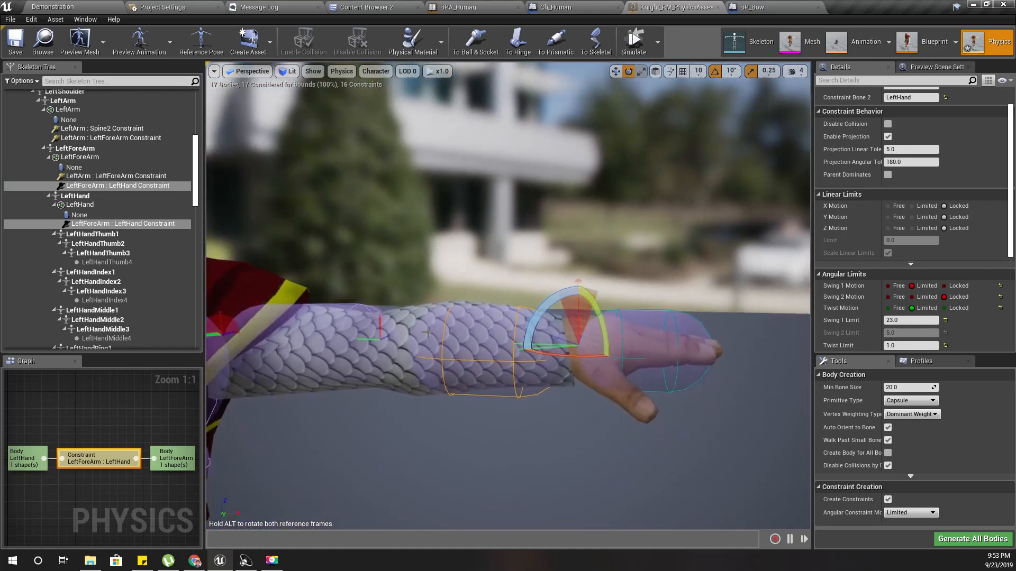
- Select the LeftForeArm body, simulate it and pull on the left forearm and hand to test the elbow
{"action": "left_click", "coordinate": [455, 344]}
{"action": "left_click", "coordinate": [634, 40]}
{"action": "mouse_move", "coordinate": [535, 403]}
{"action": "right_mouse_down"}
{"action": "mouse_move", "coordinate": [521, 465]}
{"action": "mouse_move", "coordinate": [535, 402]}
{"action": "mouse_move", "coordinate": [215, 90]}
{"action": "mouse_move", "coordinate": [436, 204]}
{"action": "mouse_move", "coordinate": [520, 89]}
{"action": "mouse_move", "coordinate": [179, 467]}
{"action": "mouse_move", "coordinate": [45, 389]}
{"action": "mouse_move", "coordinate": [347, 519]}
{"action": "mouse_move", "coordinate": [317, 513]}
{"action": "mouse_move", "coordinate": [450, 400]}
{"action": "mouse_move", "coordinate": [442, 379]}
{"action": "right_mouse_up"}
{"action": "left_click_drag", "start_coordinate": [442, 379], "coordinate": [254, 375], "text": "alt"}
{"action": "left_click_drag", "start_coordinate": [550, 312], "coordinate": [510, 297], "text": "alt"}
{"action": "mouse_move", "coordinate": [405, 373]}
{"action": "right_mouse_down", "text": "ctrl"}
{"action": "mouse_move", "coordinate": [657, 225]}
{"action": "mouse_move", "coordinate": [682, 194]}
{"action": "right_mouse_up", "text": "ctrl"}
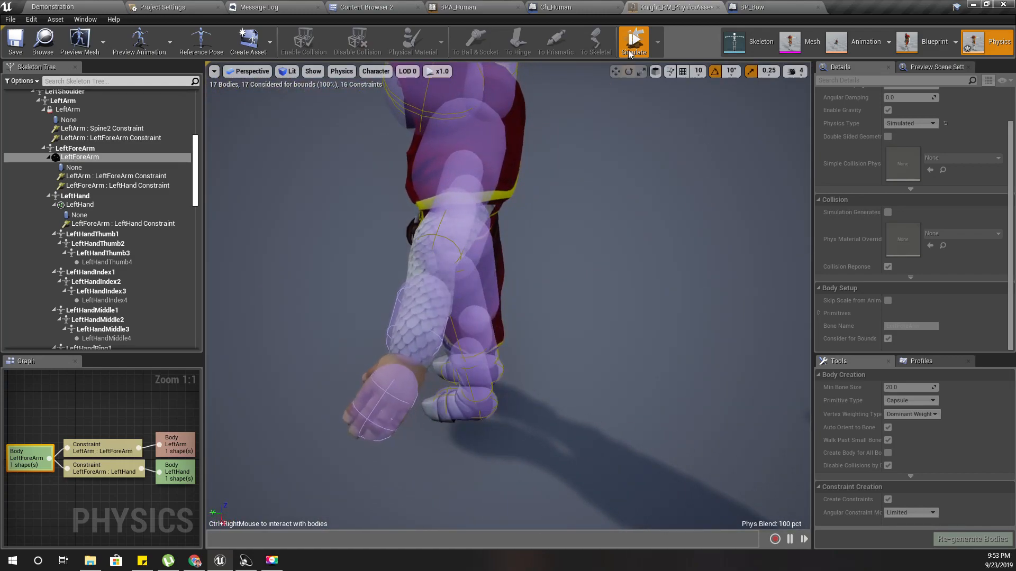
{"action": "left_click", "coordinate": [635, 42]}
- On the LeftArm : LeftForeArm constraint, set Swing 2 motion to Locked and test the elbow in simulation
{"action": "left_click_drag", "start_coordinate": [512, 245], "coordinate": [445, 248], "text": "alt"}
{"action": "right_click_drag", "start_coordinate": [512, 256], "coordinate": [344, 291]}
{"action": "left_click", "coordinate": [618, 232]}
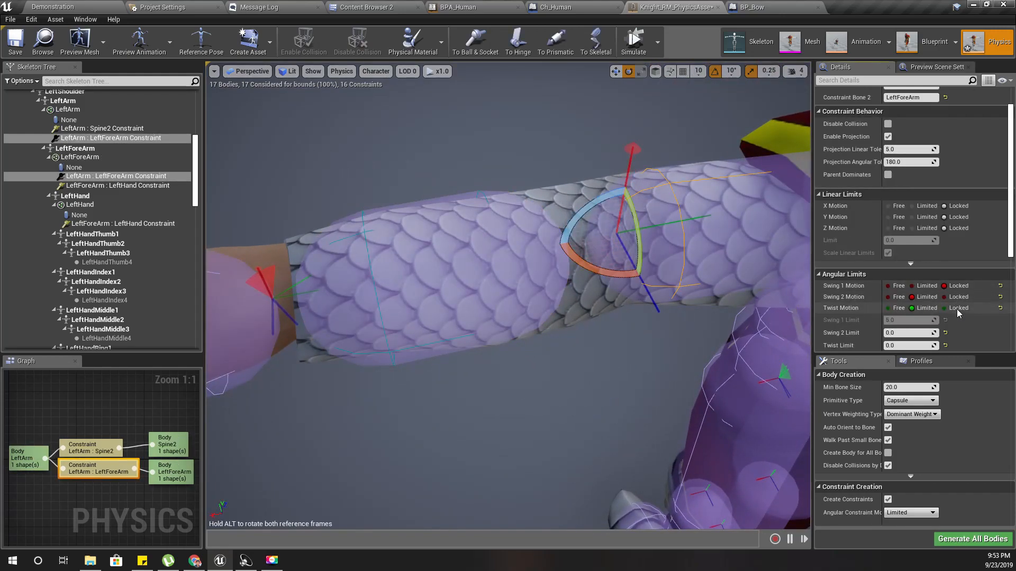
{"action": "left_click", "coordinate": [944, 297]}
{"action": "right_click_drag", "start_coordinate": [631, 359], "coordinate": [630, 353]}
{"action": "key", "text": "s"}
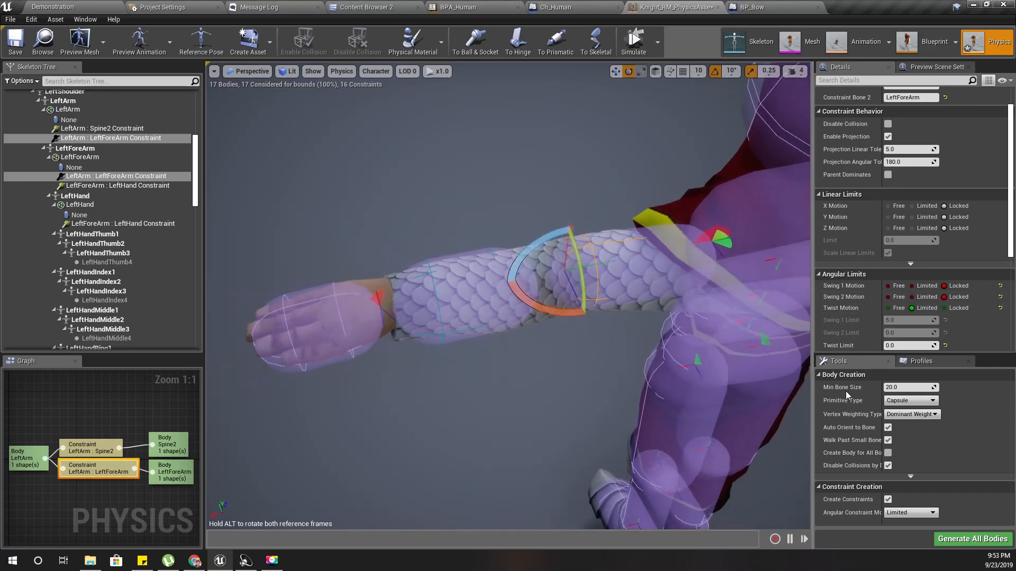
{"action": "left_click", "coordinate": [644, 44]}
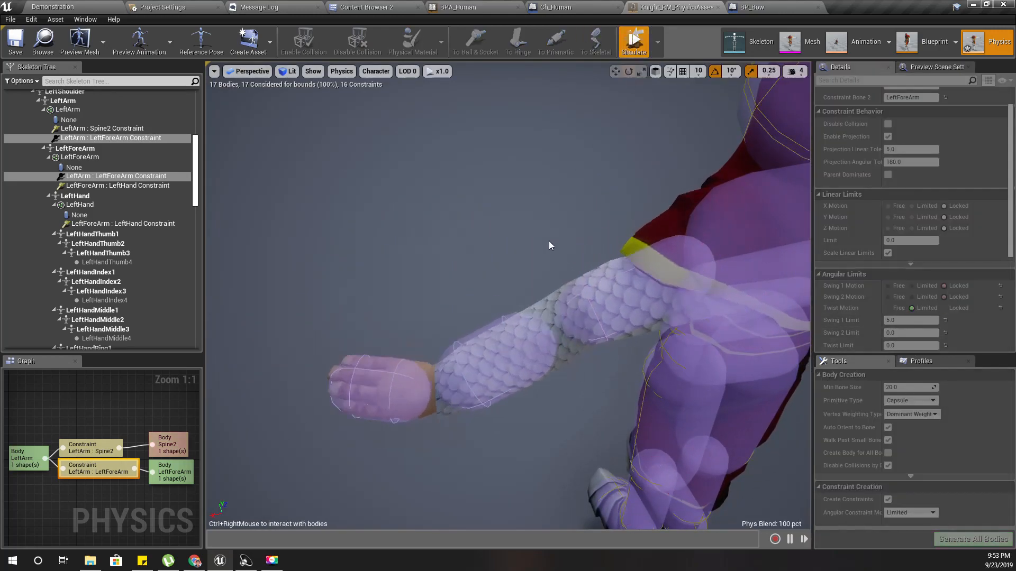
{"action": "left_click", "coordinate": [644, 45]}
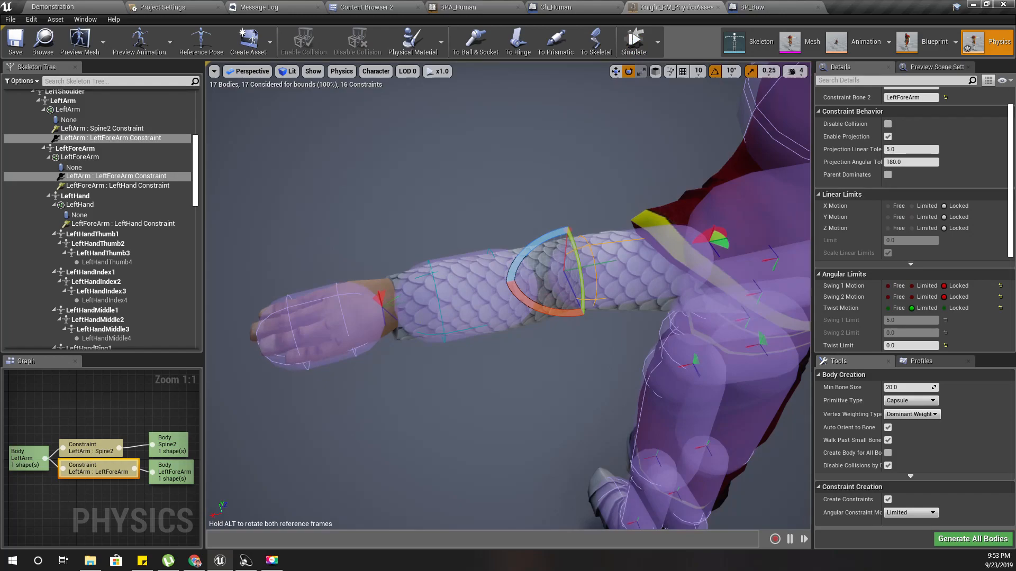
- Set the LeftArm : LeftForeArm constraint's Twist Limit to 5, rotate its frame, and test the LeftForeArm body in simulation
{"action": "left_click", "coordinate": [629, 47]}
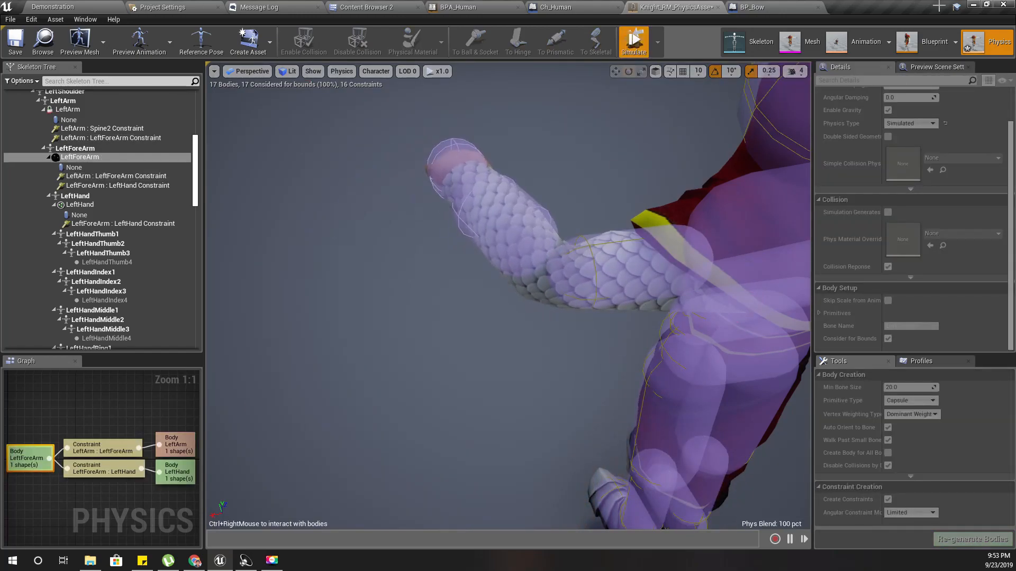
{"action": "left_click", "coordinate": [633, 47]}
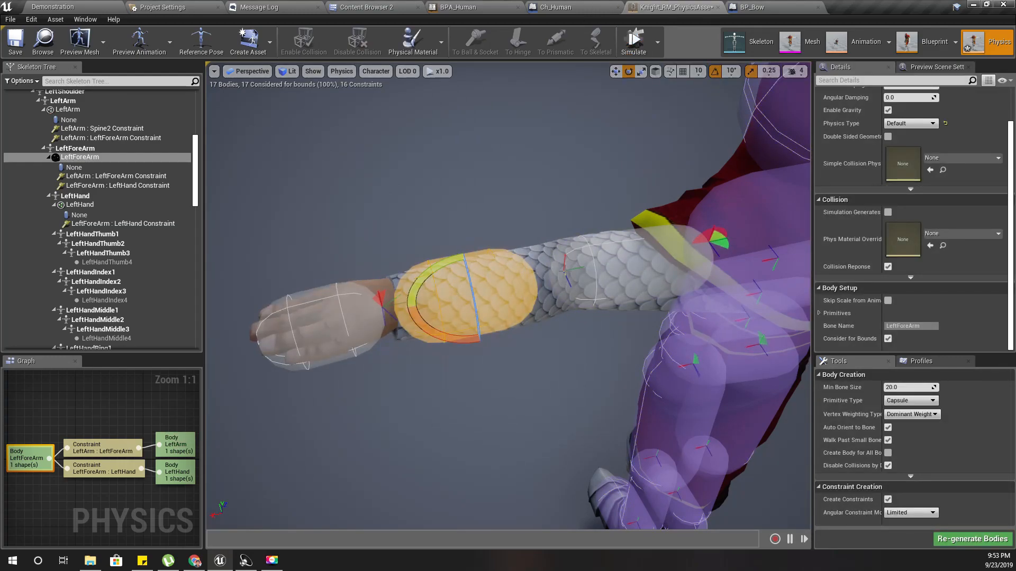
{"action": "left_click", "coordinate": [564, 272]}
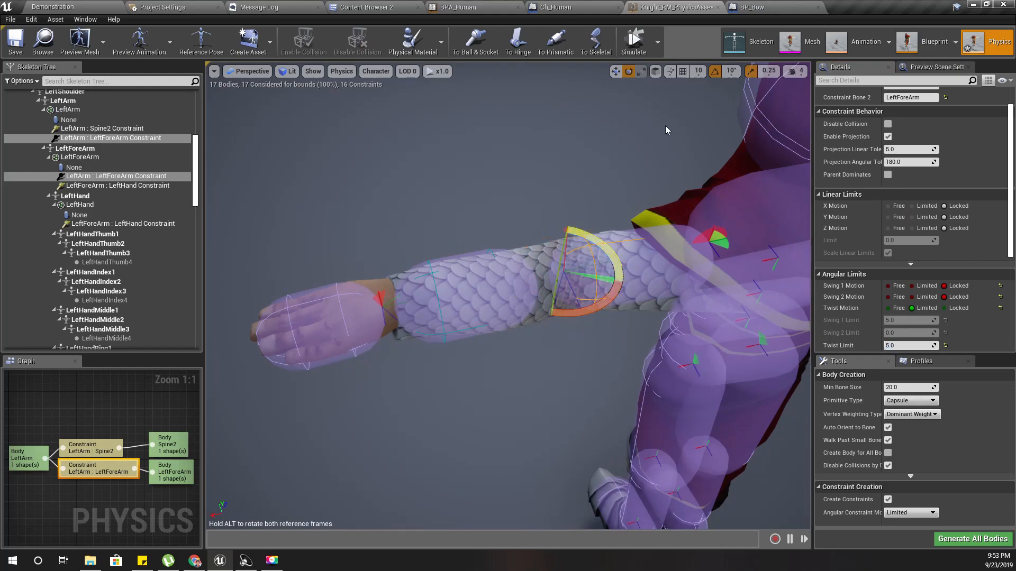
{"action": "left_click", "coordinate": [466, 296]}
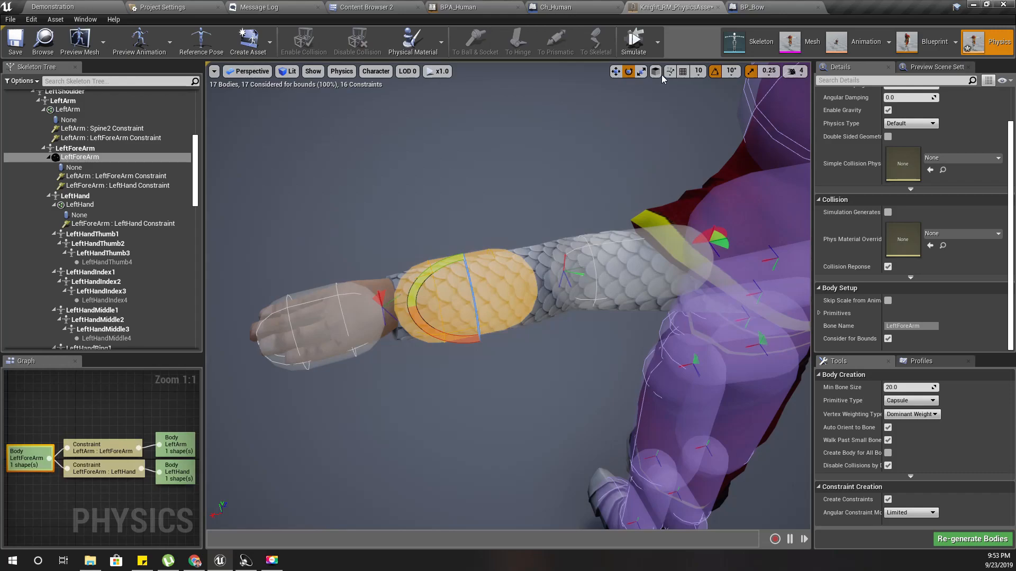
{"action": "left_click", "coordinate": [639, 42]}
- Rotate the left elbow constraint's frame further and simulate the LeftForeArm body to check how far it bends
{"action": "left_click", "coordinate": [574, 270]}
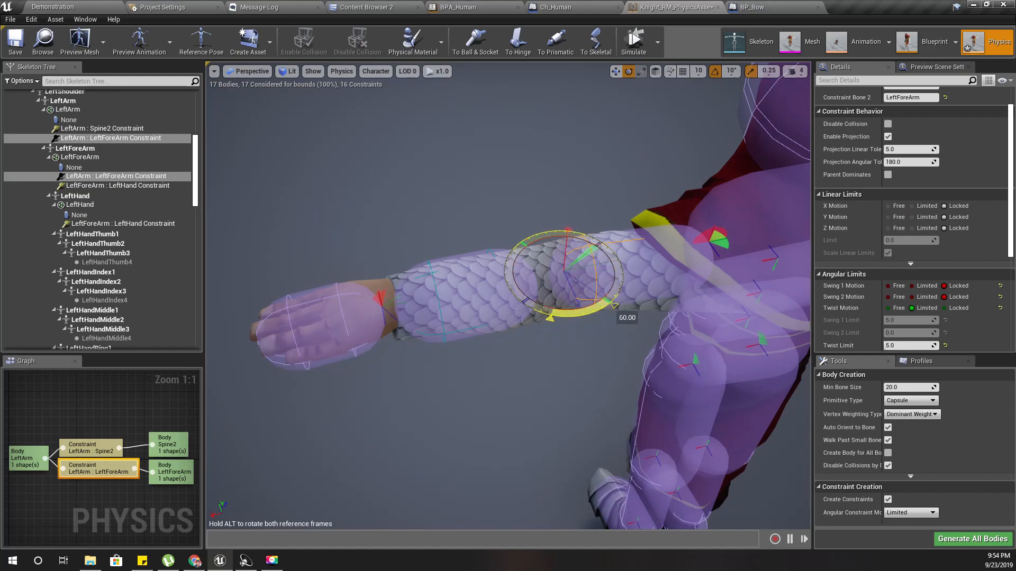
{"action": "left_click", "coordinate": [637, 37]}
{"action": "left_click", "coordinate": [478, 259]}
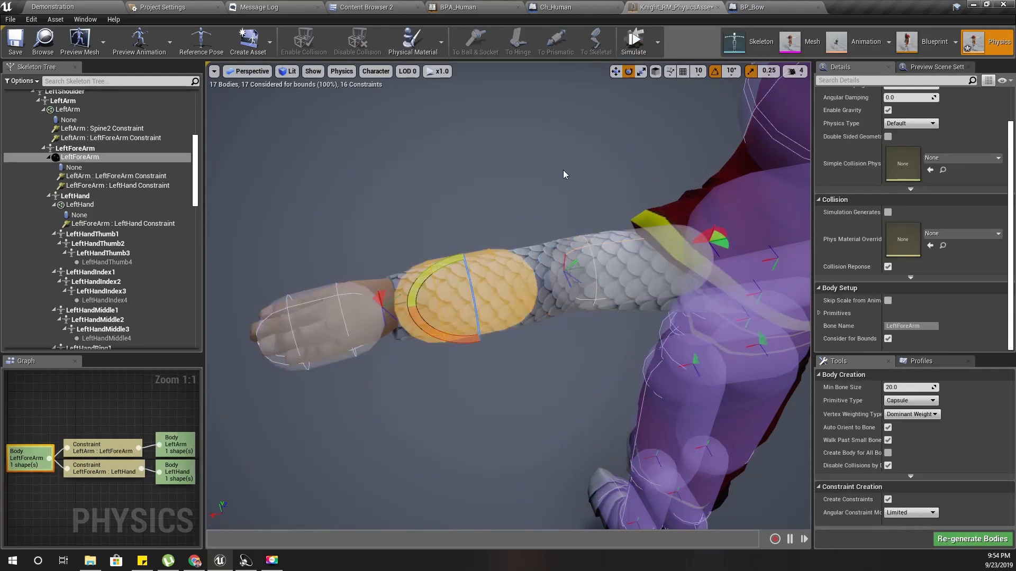
{"action": "left_click", "coordinate": [642, 52]}
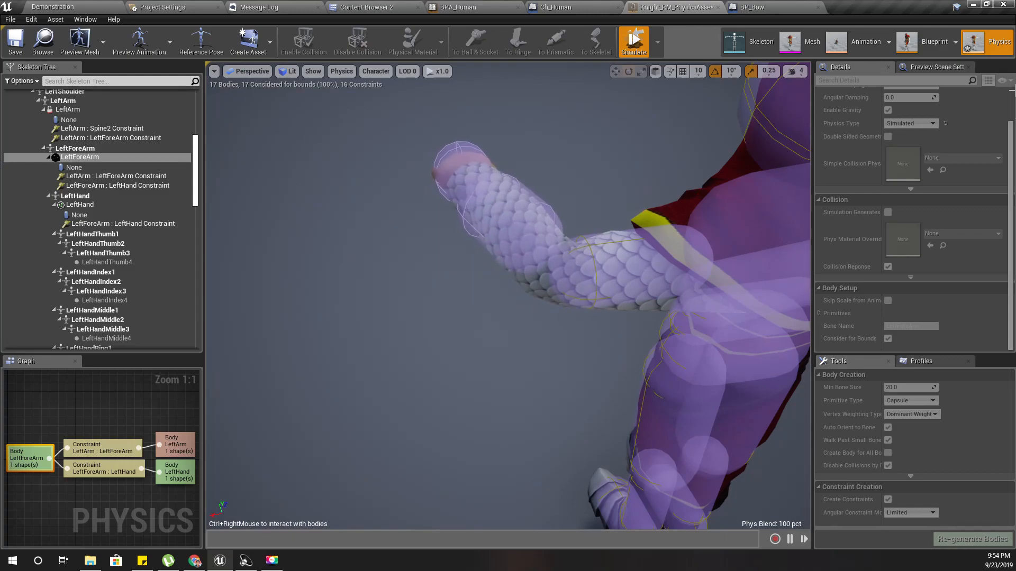
{"action": "left_click", "coordinate": [633, 42]}
- Look up the RightForeArm : RightArm constraint's limits for comparison and set the LeftArm : LeftForeArm constraint's Twist Limit to 10
{"action": "right_click_drag", "start_coordinate": [595, 219], "coordinate": [354, 328]}
{"action": "left_click", "coordinate": [268, 343]}
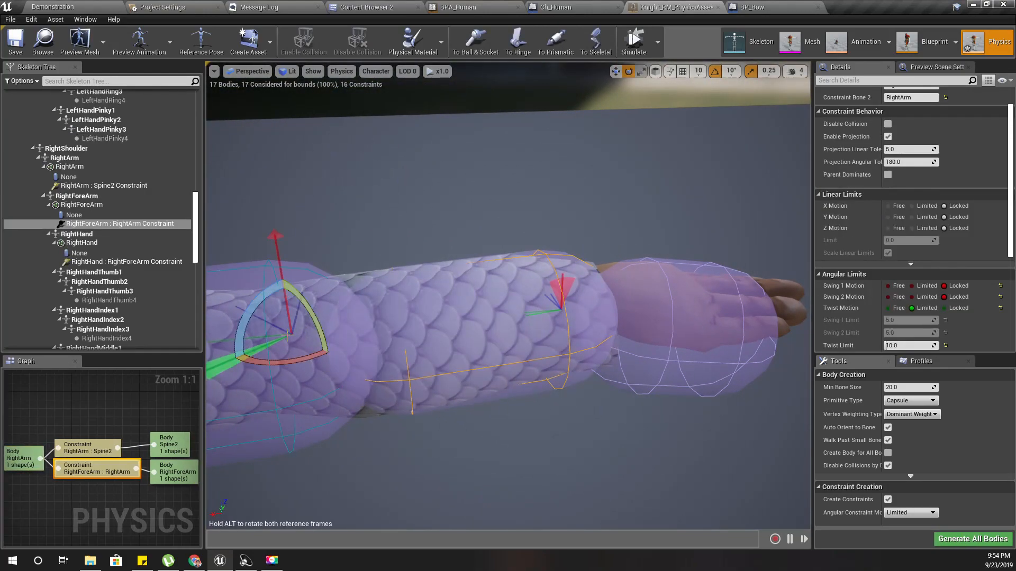
{"action": "right_click_drag", "start_coordinate": [472, 265], "coordinate": [466, 273]}
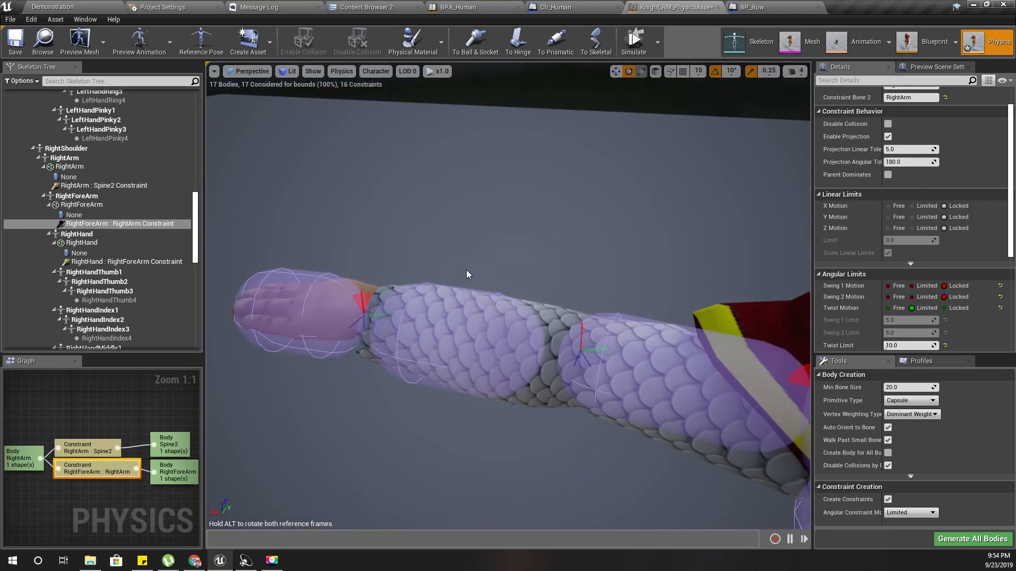
{"action": "left_click", "coordinate": [582, 349]}
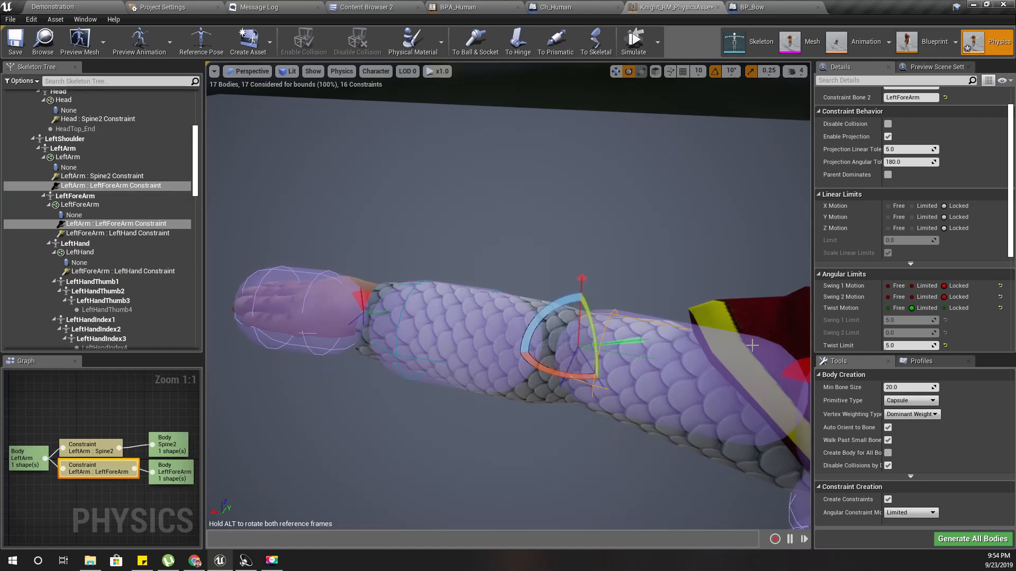
{"action": "scroll", "coordinate": [925, 324], "scroll_direction": "down", "scroll_amount": 2}
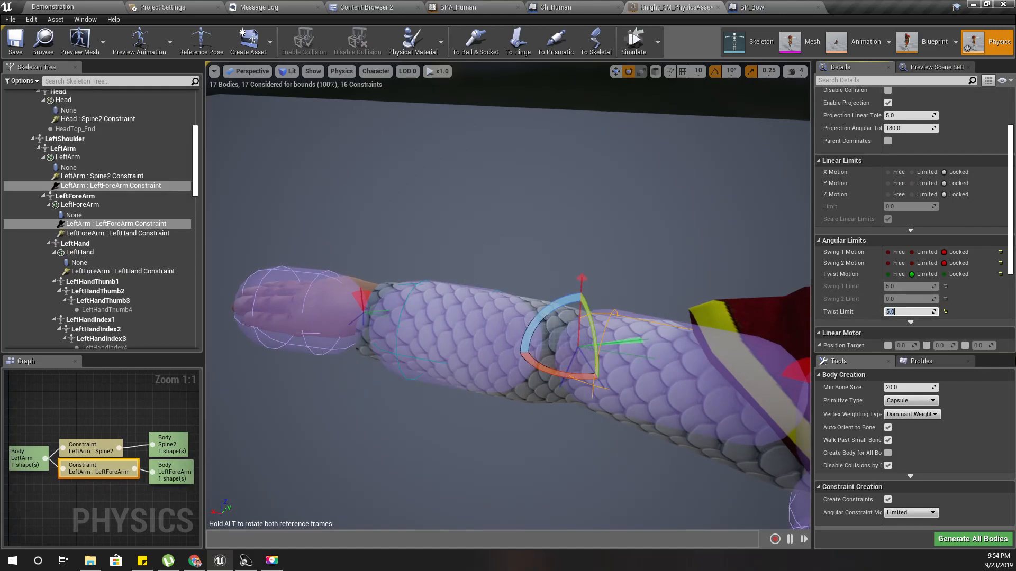
- Simulate the LeftForeArm body and pull the left forearm outward to test the elbow
{"action": "left_click", "coordinate": [635, 42]}
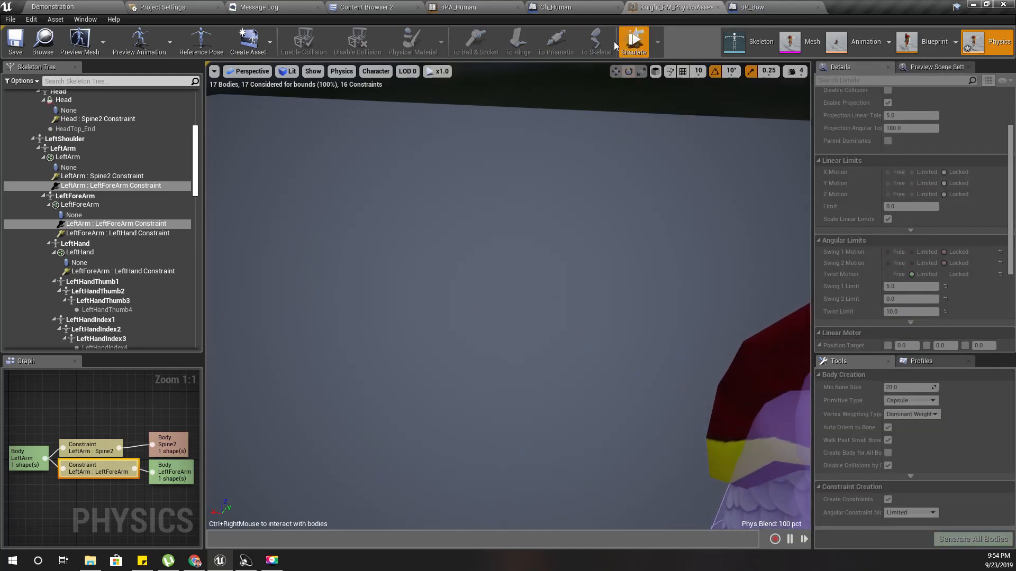
{"action": "left_click", "coordinate": [635, 42]}
{"action": "left_click", "coordinate": [455, 327]}
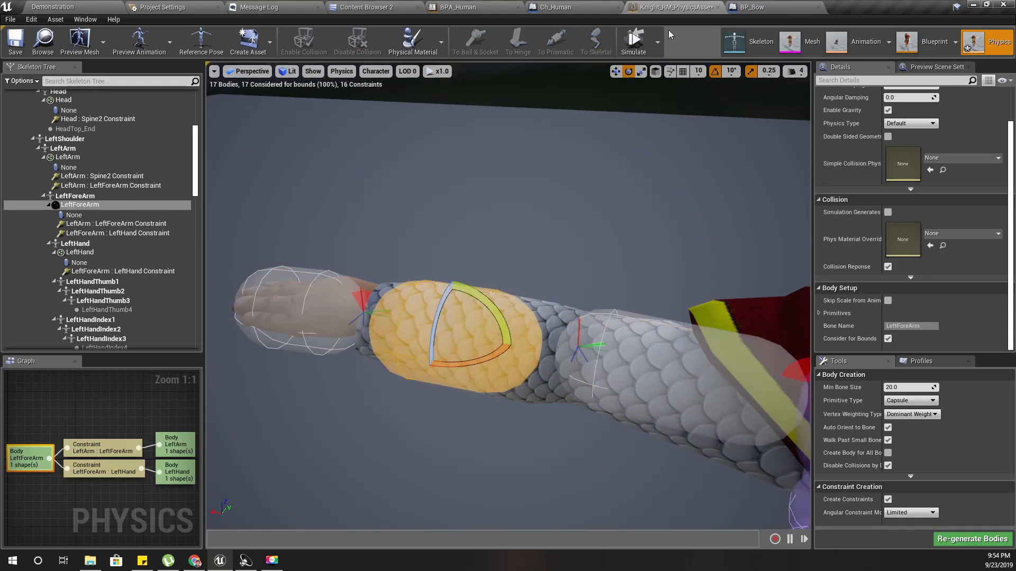
{"action": "left_click", "coordinate": [635, 42]}
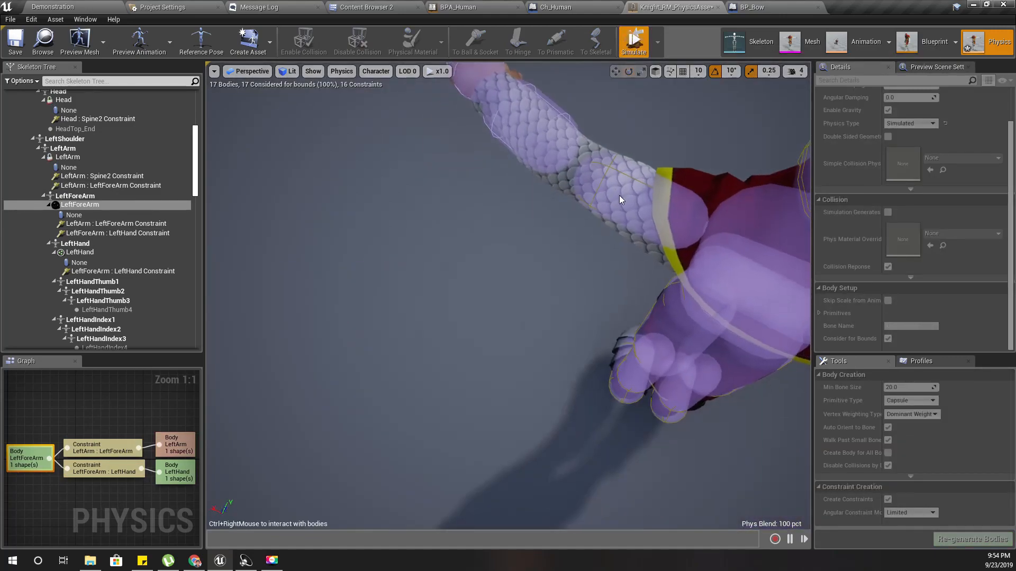
{"action": "mouse_move", "coordinate": [477, 138]}
{"action": "right_mouse_down", "text": "ctrl"}
{"action": "mouse_move", "coordinate": [626, 345]}
{"action": "mouse_move", "coordinate": [808, 462]}
{"action": "mouse_move", "coordinate": [524, 2]}
{"action": "mouse_move", "coordinate": [735, 80]}
{"action": "mouse_move", "coordinate": [238, 332]}
{"action": "right_mouse_up", "text": "ctrl"}
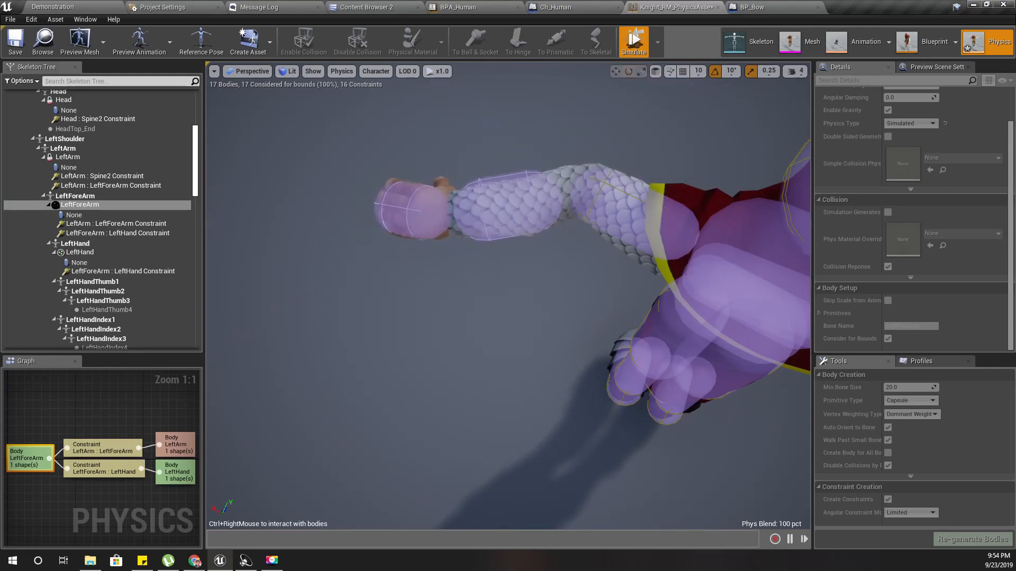
{"action": "left_click", "coordinate": [635, 42]}
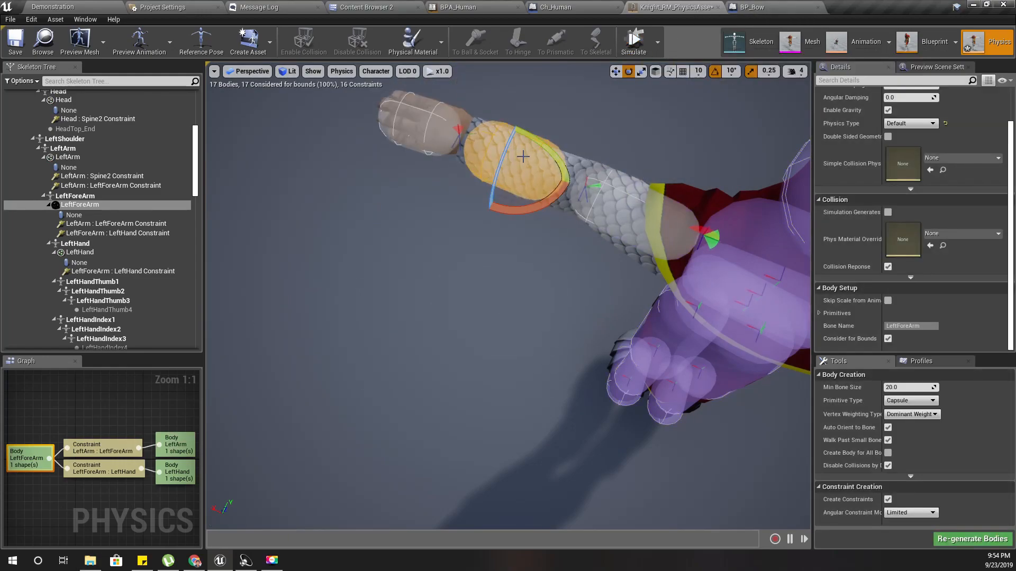
- Rotate the LeftArm : LeftForeArm constraint's frame, then simulate the LeftForeArm body and pull on it to test the bend
{"action": "left_click", "coordinate": [590, 185]}
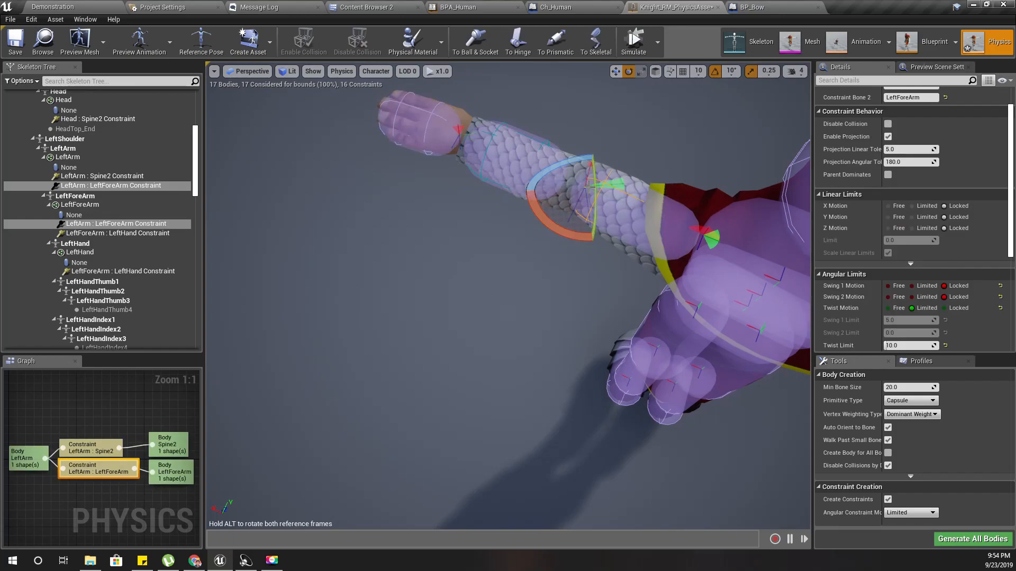
{"action": "left_click", "coordinate": [634, 42]}
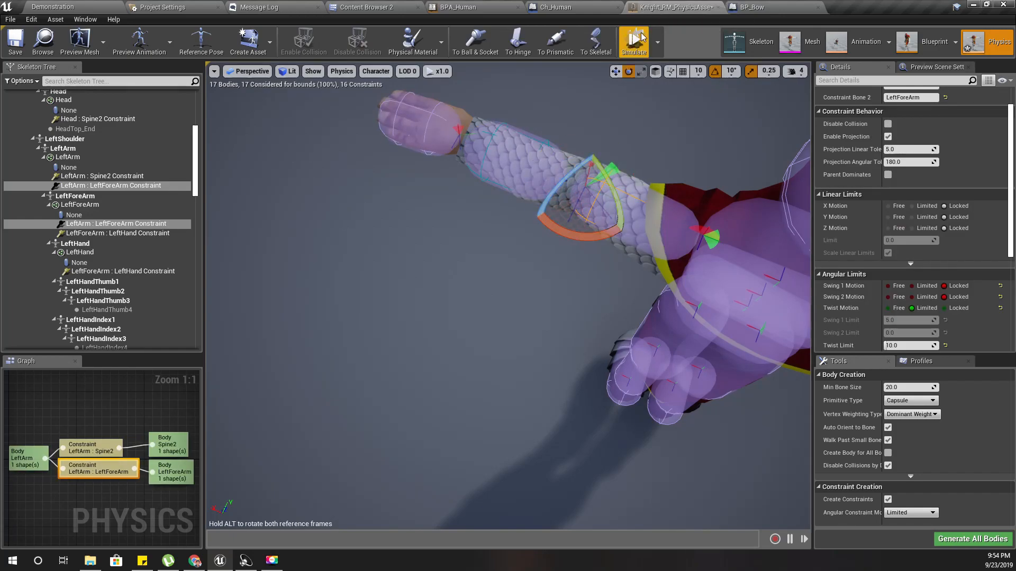
{"action": "left_click", "coordinate": [633, 42]}
{"action": "left_click", "coordinate": [521, 154]}
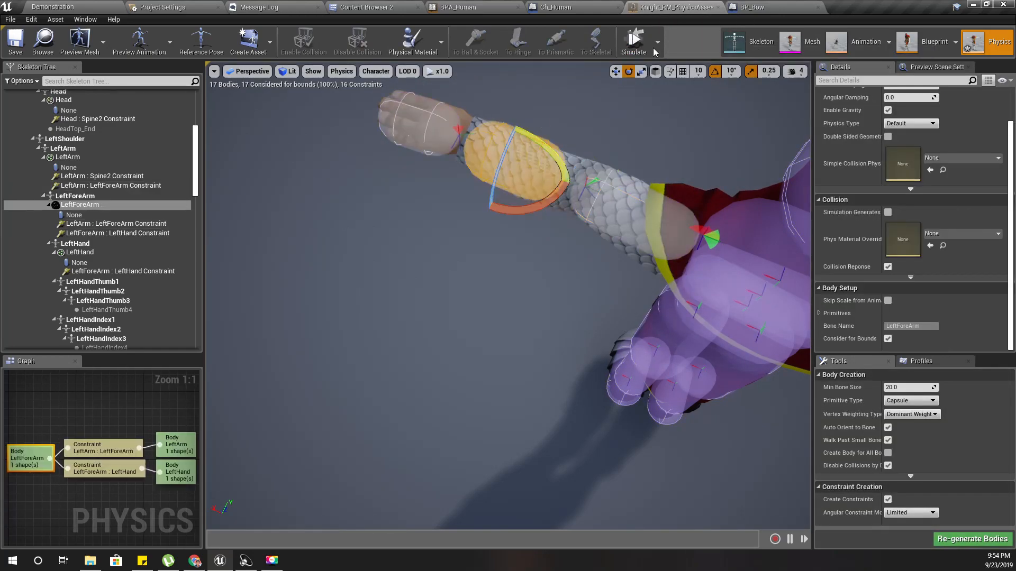
{"action": "left_click", "coordinate": [634, 42]}
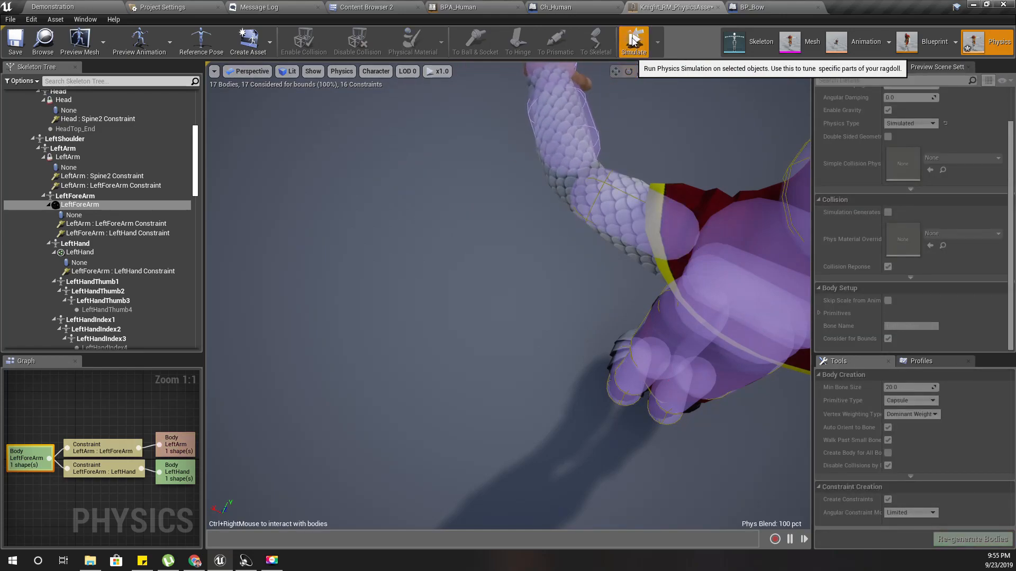
{"action": "mouse_move", "coordinate": [571, 116]}
{"action": "right_mouse_down", "text": "ctrl"}
{"action": "mouse_move", "coordinate": [122, 243]}
{"action": "mouse_move", "coordinate": [127, 328]}
{"action": "mouse_move", "coordinate": [908, 290]}
{"action": "mouse_move", "coordinate": [871, 245]}
{"action": "mouse_move", "coordinate": [239, 126]}
{"action": "mouse_move", "coordinate": [1, 207]}
{"action": "mouse_move", "coordinate": [543, 98]}
{"action": "mouse_move", "coordinate": [1, 215]}
{"action": "mouse_move", "coordinate": [971, 138]}
{"action": "mouse_move", "coordinate": [906, 146]}
{"action": "mouse_move", "coordinate": [670, 90]}
{"action": "right_mouse_up", "text": "ctrl"}
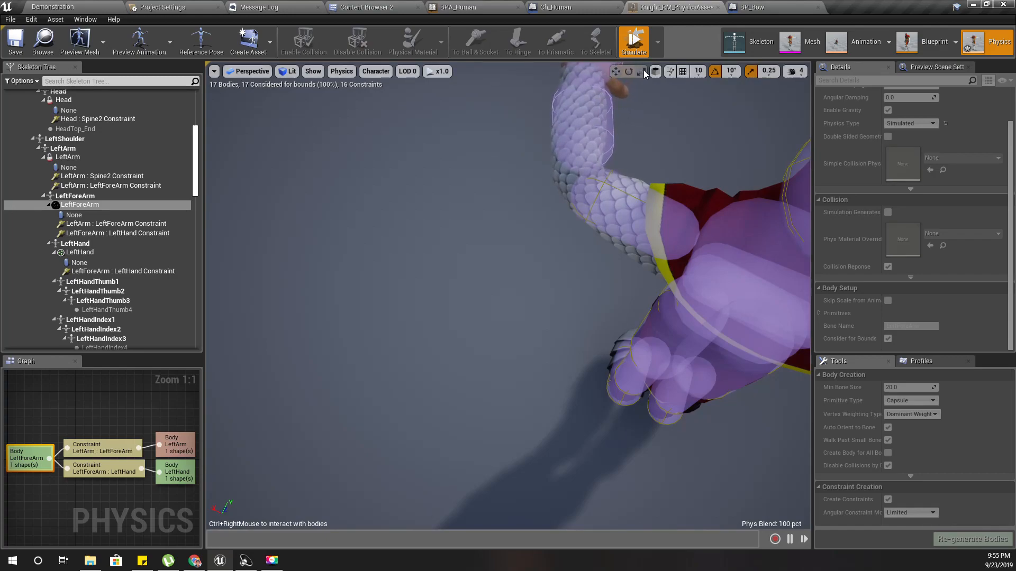
{"action": "left_click", "coordinate": [635, 38]}
- Select the LeftArm body, simulate it and pull the whole left arm in several directions to test the shoulder
{"action": "right_click_drag", "start_coordinate": [521, 220], "coordinate": [677, 195]}
{"action": "mouse_move", "coordinate": [547, 246]}
{"action": "right_mouse_down"}
{"action": "mouse_move", "coordinate": [424, 233]}
{"action": "mouse_move", "coordinate": [476, 211]}
{"action": "mouse_move", "coordinate": [547, 246]}
{"action": "right_mouse_up"}
{"action": "left_click", "coordinate": [562, 339]}
{"action": "mouse_move", "coordinate": [673, 424]}
{"action": "right_mouse_down"}
{"action": "mouse_move", "coordinate": [682, 397]}
{"action": "mouse_move", "coordinate": [650, 428]}
{"action": "mouse_move", "coordinate": [661, 407]}
{"action": "right_mouse_up"}
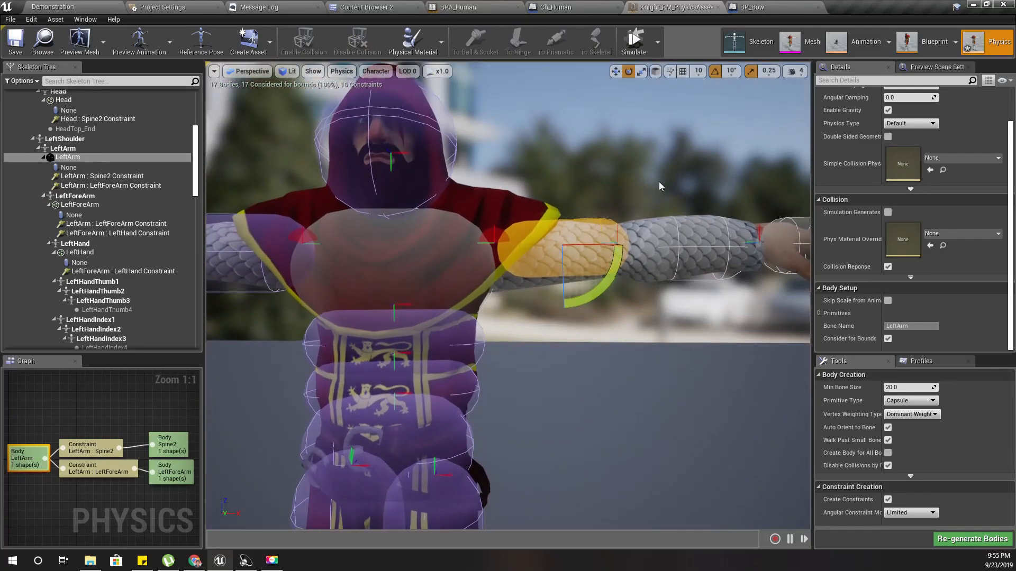
{"action": "left_click", "coordinate": [633, 42]}
{"action": "right_click_drag", "start_coordinate": [625, 228], "coordinate": [587, 259]}
{"action": "mouse_move", "coordinate": [450, 405]}
{"action": "right_mouse_down", "text": "ctrl"}
{"action": "mouse_move", "coordinate": [291, 326]}
{"action": "mouse_move", "coordinate": [232, 7]}
{"action": "mouse_move", "coordinate": [910, 129]}
{"action": "mouse_move", "coordinate": [847, 135]}
{"action": "right_mouse_up", "text": "ctrl"}
{"action": "right_click_drag", "start_coordinate": [683, 233], "coordinate": [633, 399]}
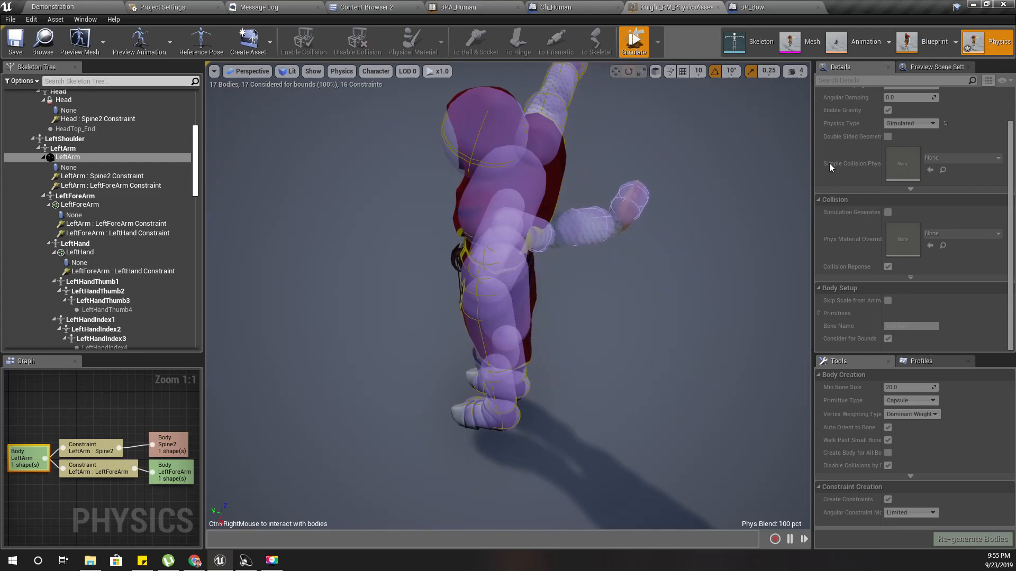
{"action": "mouse_move", "coordinate": [690, 225]}
{"action": "right_mouse_down", "text": "ctrl"}
{"action": "mouse_move", "coordinate": [159, 266]}
{"action": "mouse_move", "coordinate": [903, 370]}
{"action": "mouse_move", "coordinate": [689, 195]}
{"action": "mouse_move", "coordinate": [669, 136]}
{"action": "right_mouse_up", "text": "ctrl"}
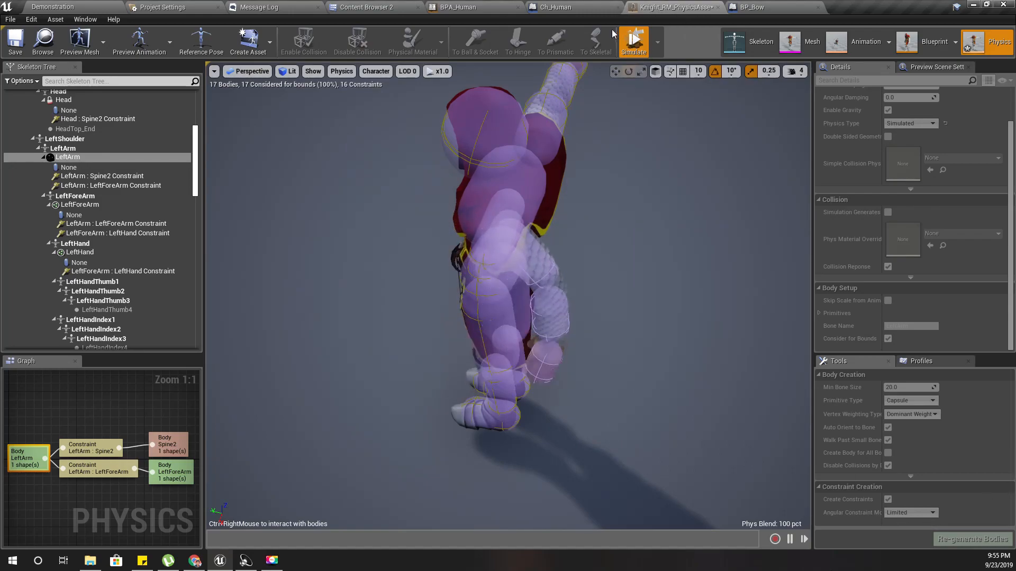
{"action": "left_click", "coordinate": [633, 42]}
- On the LeftArm : Spine2 constraint, set Swing 1 and Swing 2 motion to Locked
{"action": "right_click_drag", "start_coordinate": [560, 297], "coordinate": [397, 291]}
{"action": "right_click_drag", "start_coordinate": [439, 265], "coordinate": [485, 261]}
{"action": "left_click", "coordinate": [416, 258]}
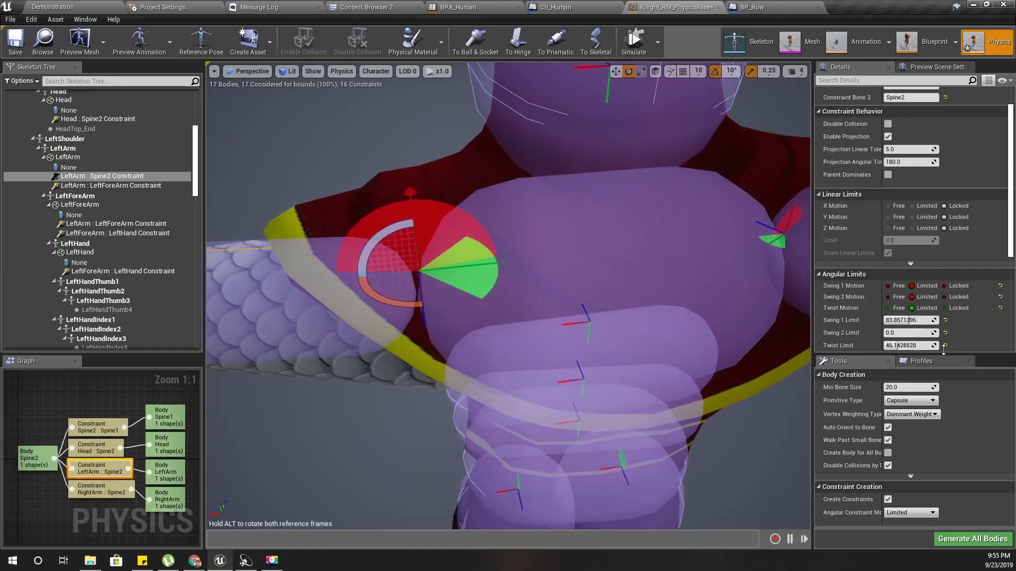
{"action": "left_click", "coordinate": [944, 286]}
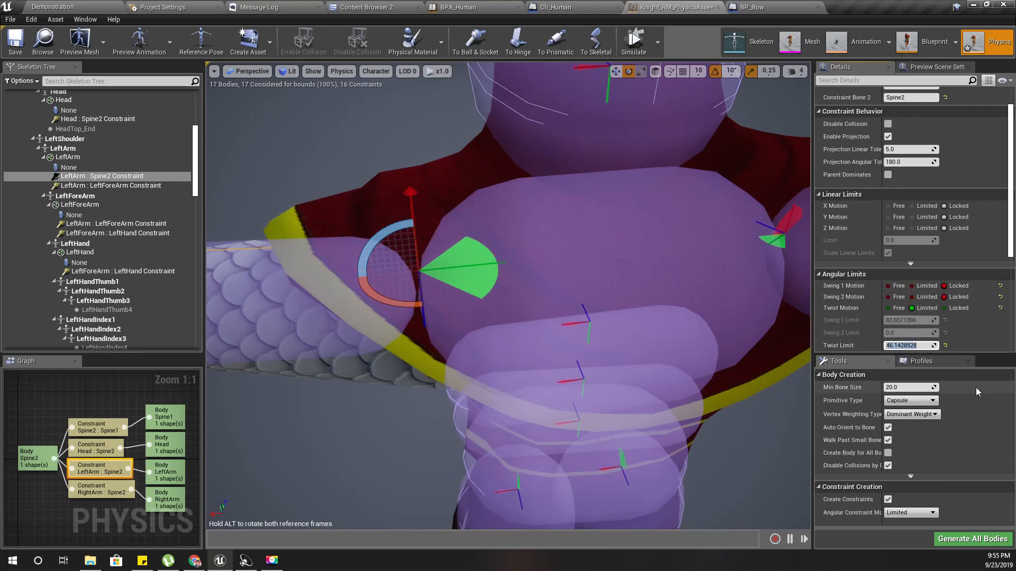
- Look up the RightArm : Spine2 constraint's limits for comparison and set the LeftArm : Spine2 constraint's Twist Limit to 30
{"action": "right_click_drag", "start_coordinate": [445, 285], "coordinate": [519, 300]}
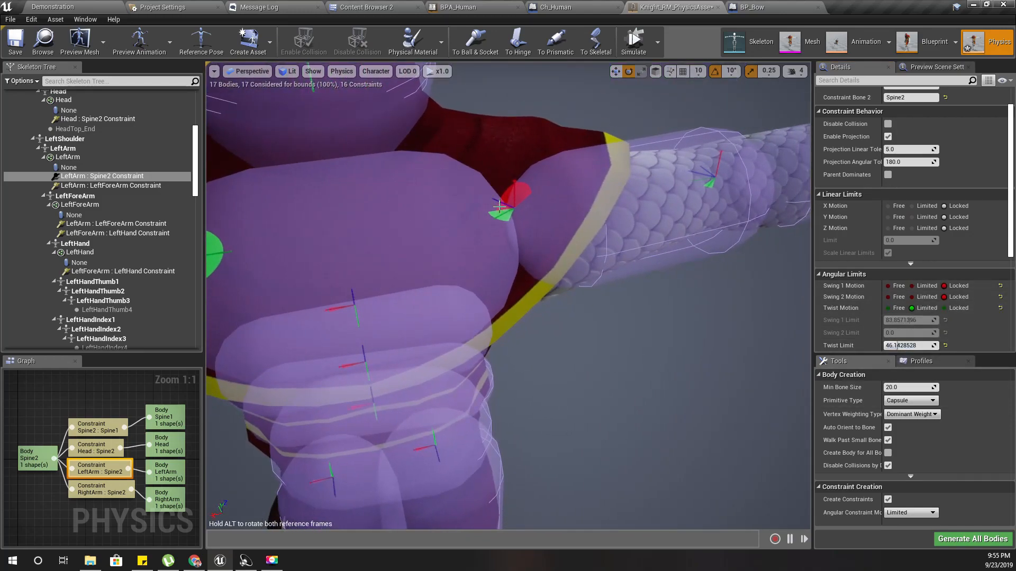
{"action": "left_click", "coordinate": [502, 212]}
{"action": "right_click_drag", "start_coordinate": [649, 386], "coordinate": [587, 367]}
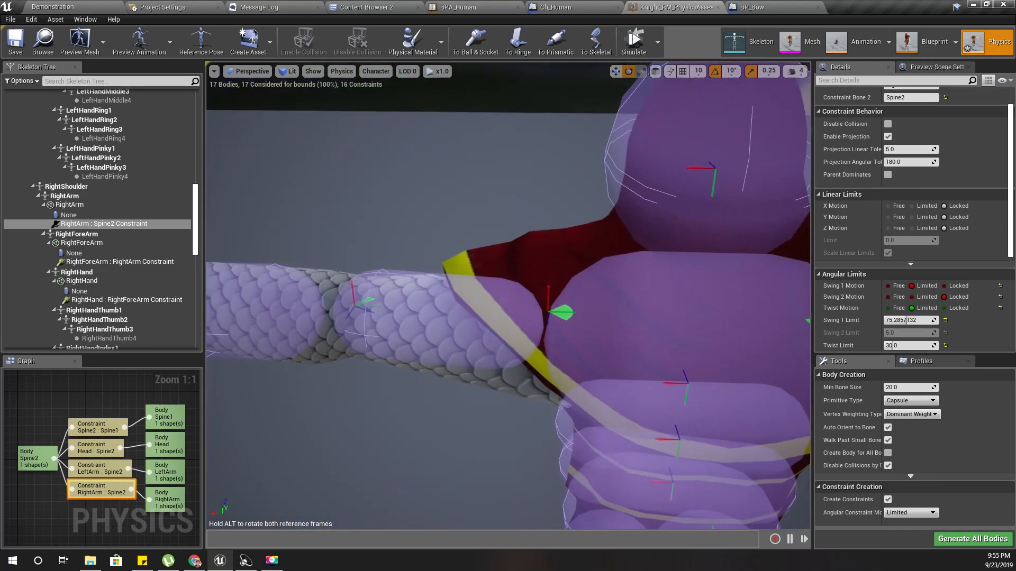
{"action": "left_click", "coordinate": [557, 310]}
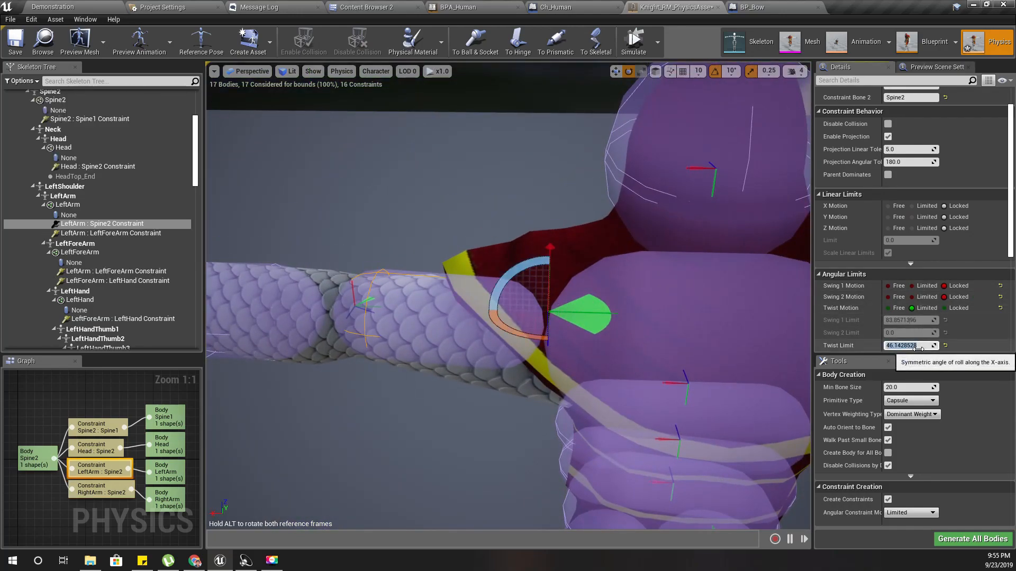
{"action": "key", "text": "s"}
{"action": "right_click_drag", "start_coordinate": [467, 325], "coordinate": [494, 356]}
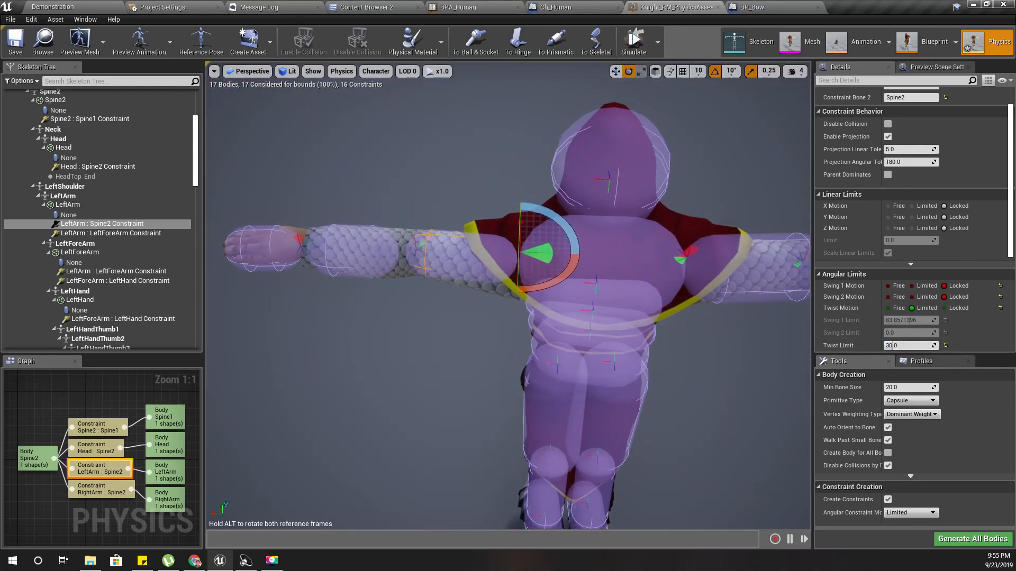
- Simulate the LeftArm body and pull the left arm downward and outward to test the shoulder limits
{"action": "left_click", "coordinate": [643, 40]}
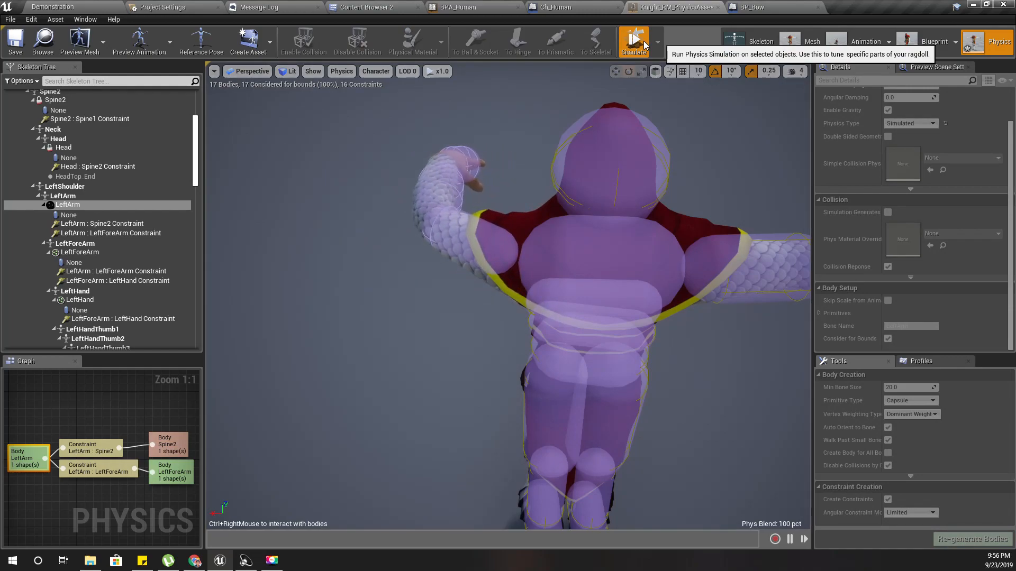
{"action": "left_click", "coordinate": [643, 40]}
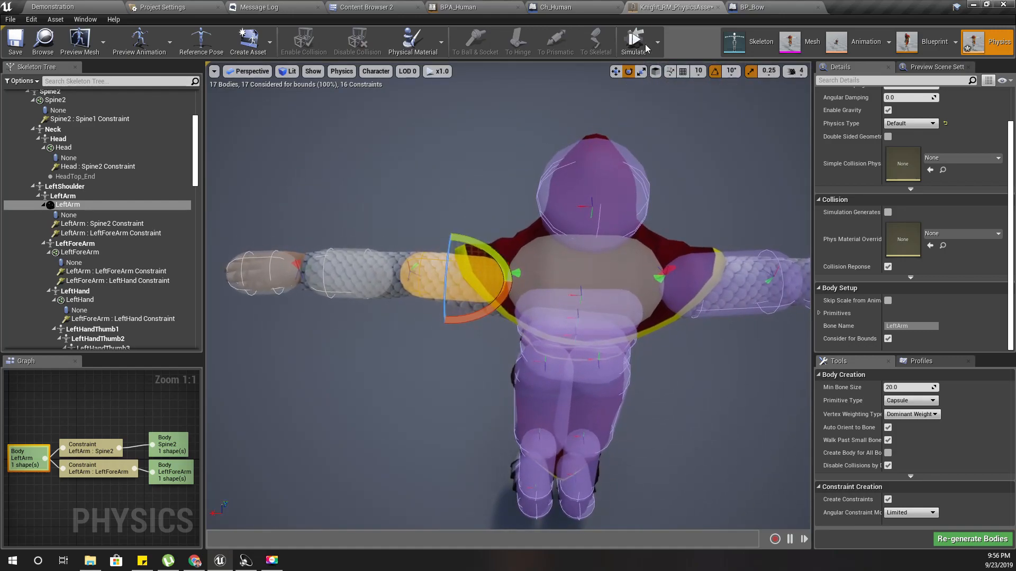
{"action": "left_click", "coordinate": [645, 43]}
{"action": "mouse_move", "coordinate": [416, 322]}
{"action": "right_mouse_down", "text": "ctrl"}
{"action": "mouse_move", "coordinate": [424, 212]}
{"action": "mouse_move", "coordinate": [468, 469]}
{"action": "mouse_move", "coordinate": [421, 482]}
{"action": "mouse_move", "coordinate": [342, 394]}
{"action": "right_mouse_up", "text": "ctrl"}
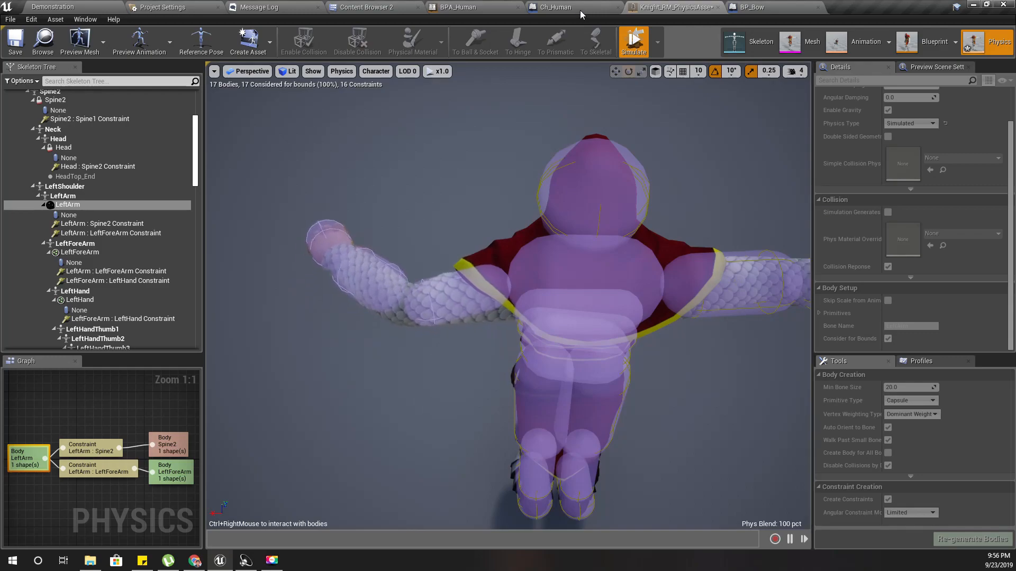
{"action": "left_click", "coordinate": [637, 43]}
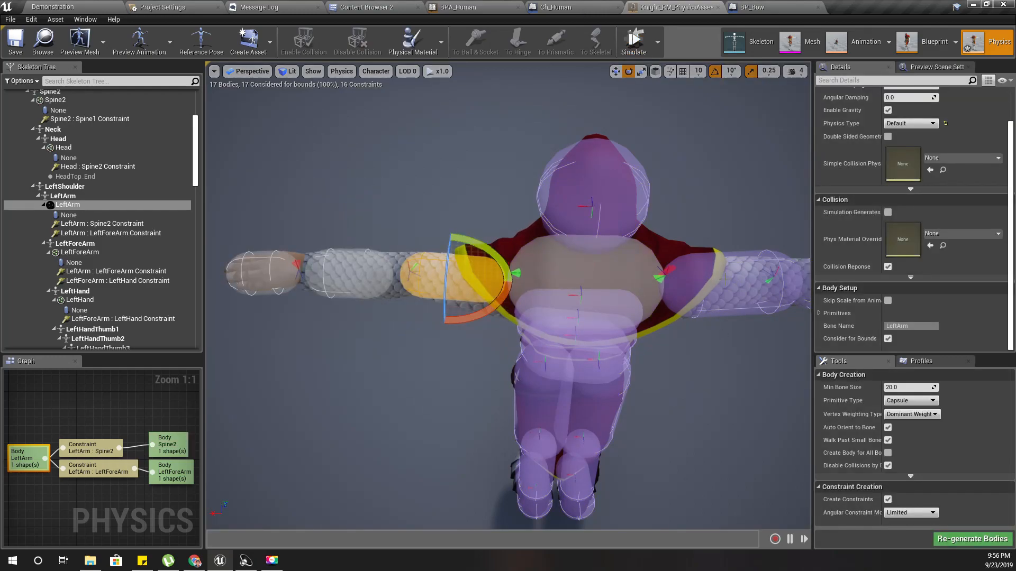
- Simulate the RightArm body and pull the right arm outward to check its shoulder motion for comparison
{"action": "left_click", "coordinate": [723, 250]}
{"action": "left_click", "coordinate": [637, 48]}
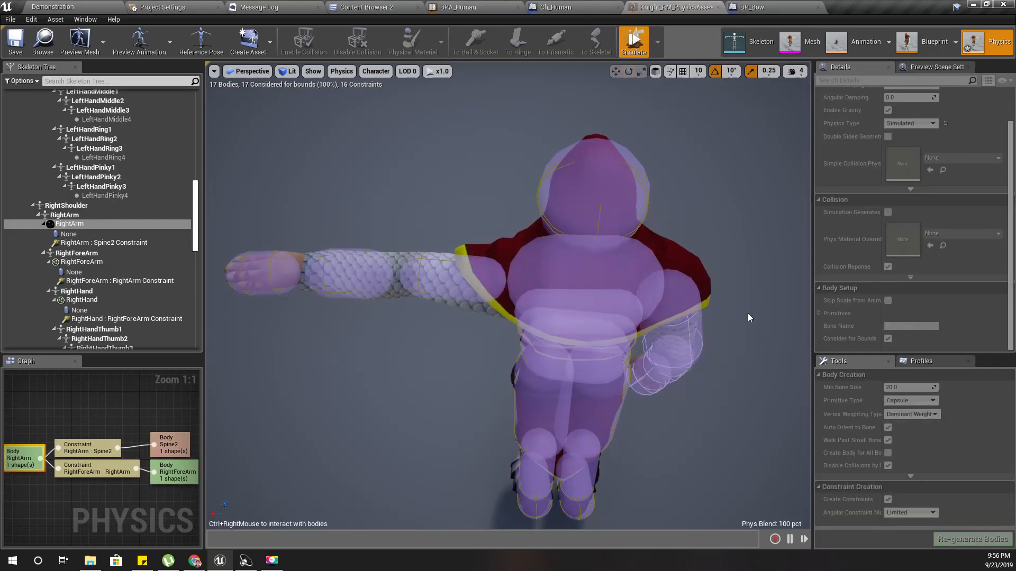
{"action": "mouse_move", "coordinate": [638, 391]}
{"action": "right_mouse_down", "text": "ctrl"}
{"action": "mouse_move", "coordinate": [739, 182]}
{"action": "mouse_move", "coordinate": [25, 242]}
{"action": "mouse_move", "coordinate": [202, 467]}
{"action": "mouse_move", "coordinate": [269, 86]}
{"action": "mouse_move", "coordinate": [356, 374]}
{"action": "mouse_move", "coordinate": [264, 254]}
{"action": "mouse_move", "coordinate": [438, 211]}
{"action": "mouse_move", "coordinate": [478, 188]}
{"action": "right_mouse_up", "text": "ctrl"}
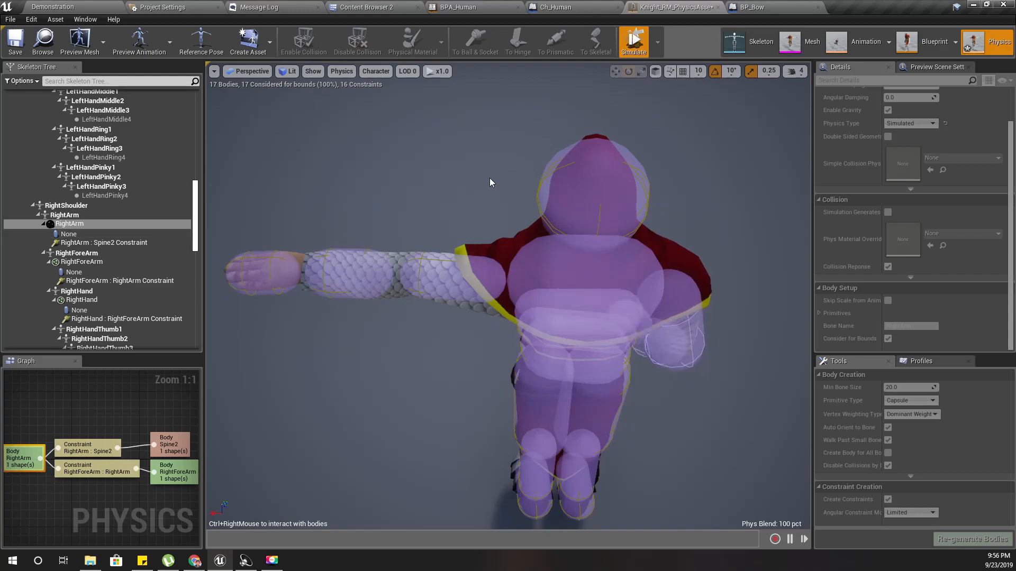
{"action": "left_click", "coordinate": [637, 44]}
- Rotate the LeftArm : Spine2 constraint frame at the left shoulder by about -40 degrees
{"action": "left_click", "coordinate": [453, 270]}
{"action": "right_click_drag", "start_coordinate": [453, 270], "coordinate": [472, 335]}
{"action": "left_click", "coordinate": [530, 303]}
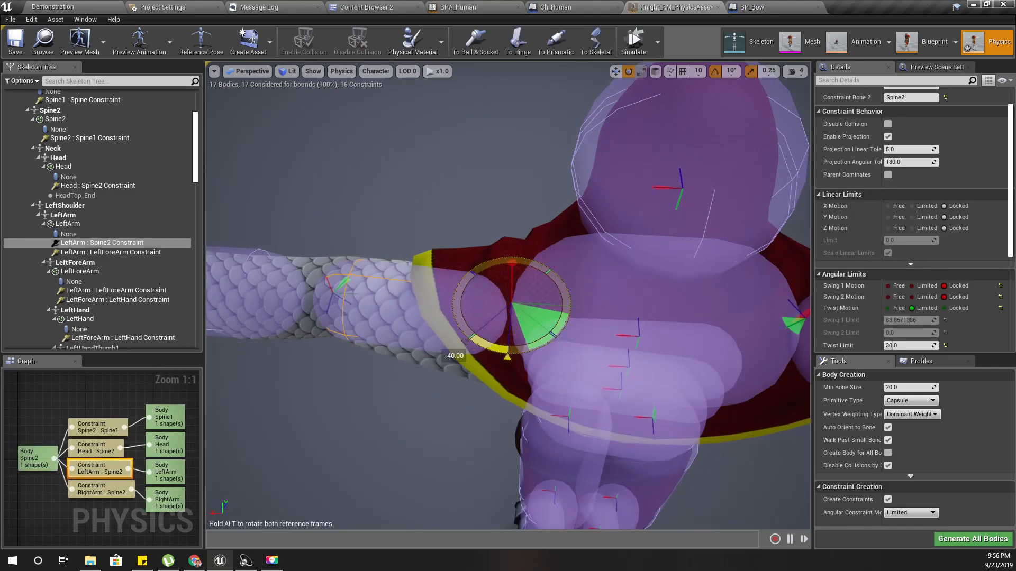
- With the LeftArm : LeftForeArm constraint selected, simulate the left arm and pull it around to test the shoulder and elbow
{"action": "left_click", "coordinate": [358, 291]}
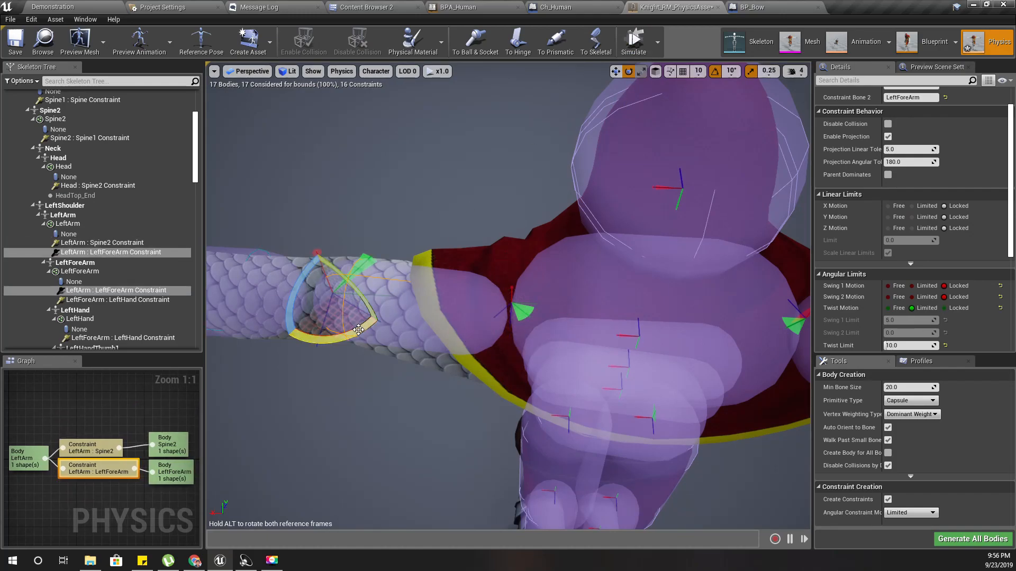
{"action": "left_click", "coordinate": [635, 45]}
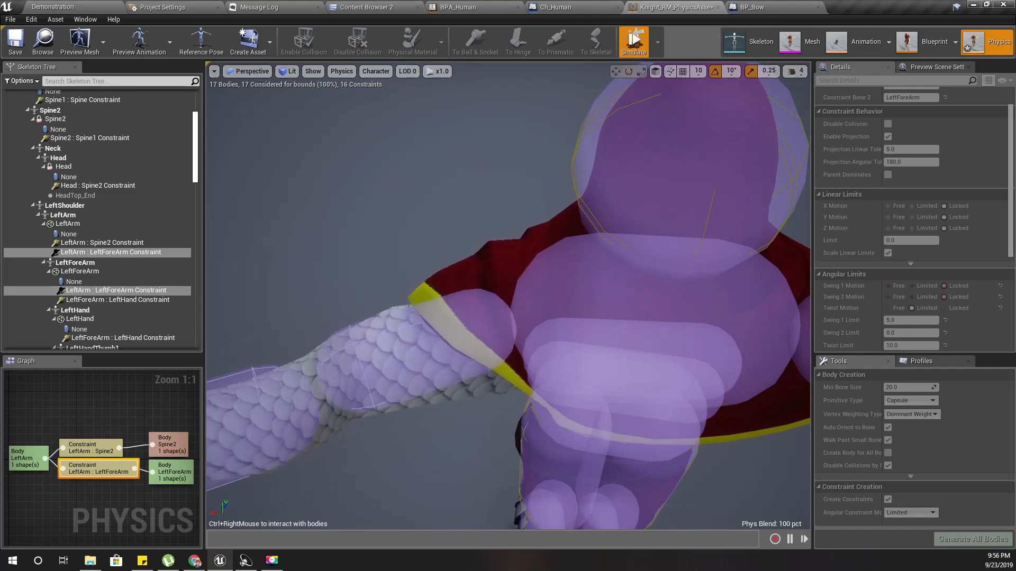
{"action": "mouse_move", "coordinate": [342, 325]}
{"action": "right_mouse_down"}
{"action": "mouse_move", "coordinate": [650, 519]}
{"action": "mouse_move", "coordinate": [767, 551]}
{"action": "right_mouse_up"}
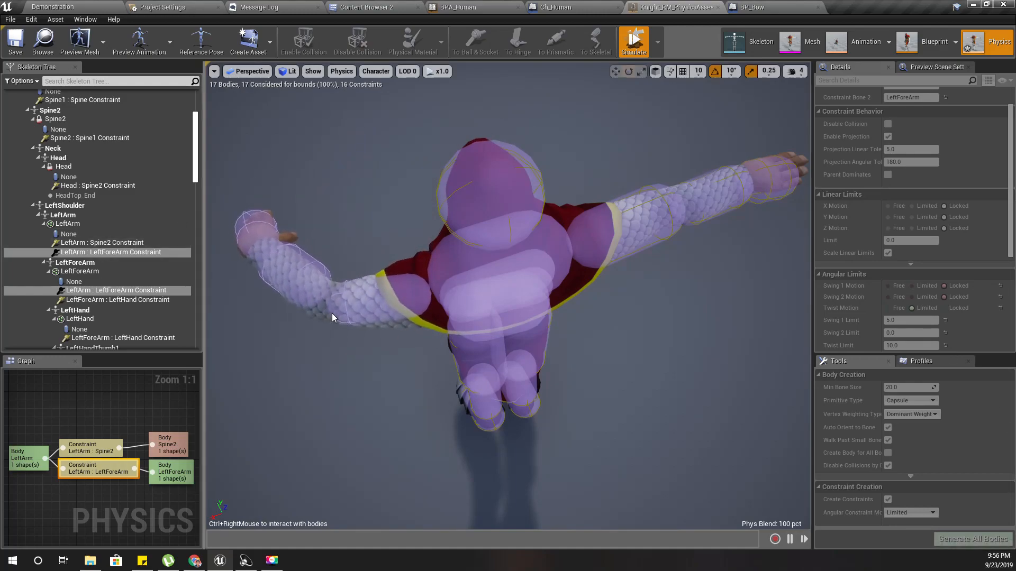
{"action": "right_click_drag", "start_coordinate": [363, 303], "coordinate": [545, 529], "text": "ctrl"}
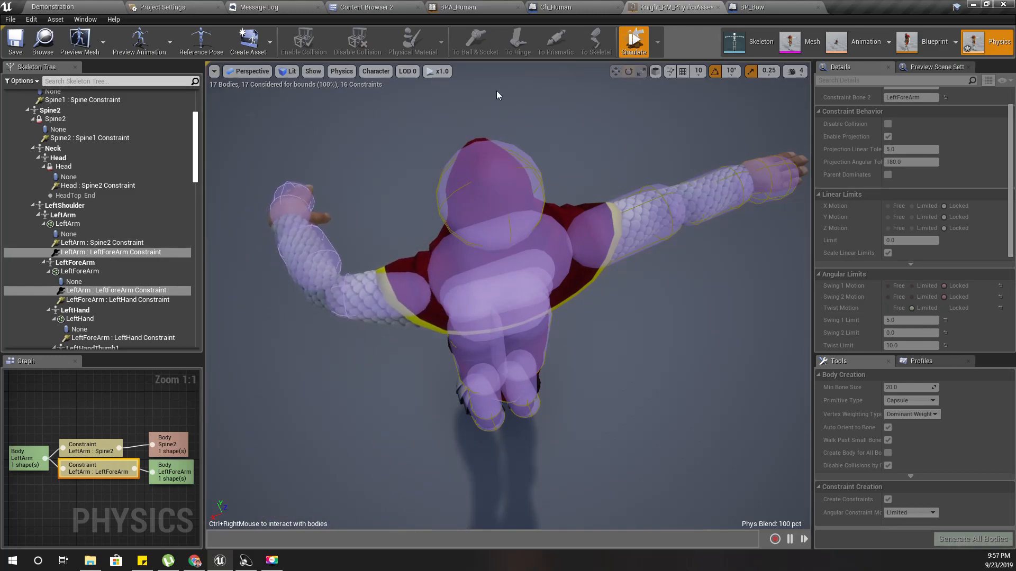
{"action": "left_click", "coordinate": [636, 44]}
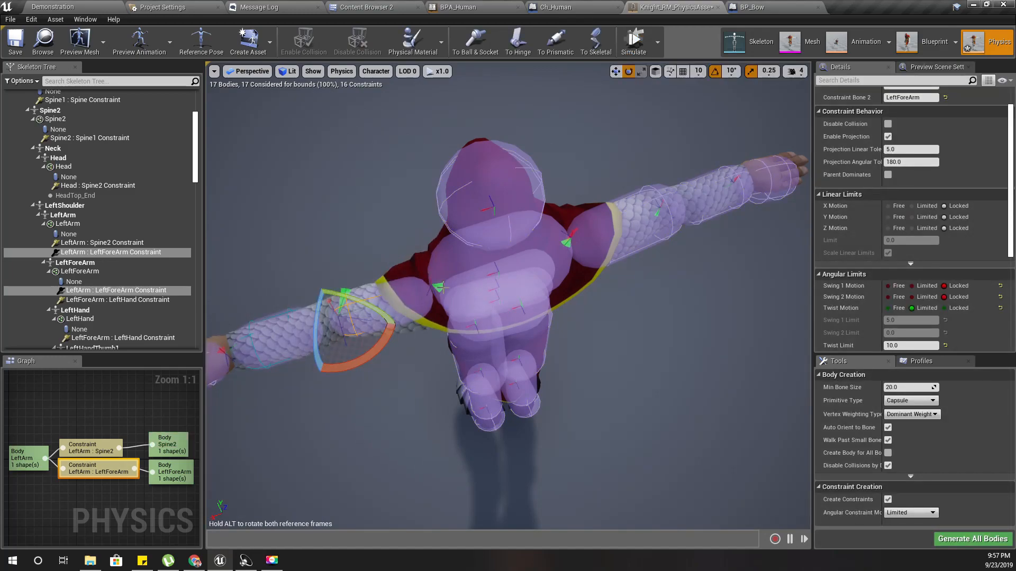
- On the LeftArm : Spine2 constraint, set Swing 1 Motion to Limited with a Swing 1 Limit of 75, similar to the right shoulder
{"action": "left_click", "coordinate": [438, 287]}
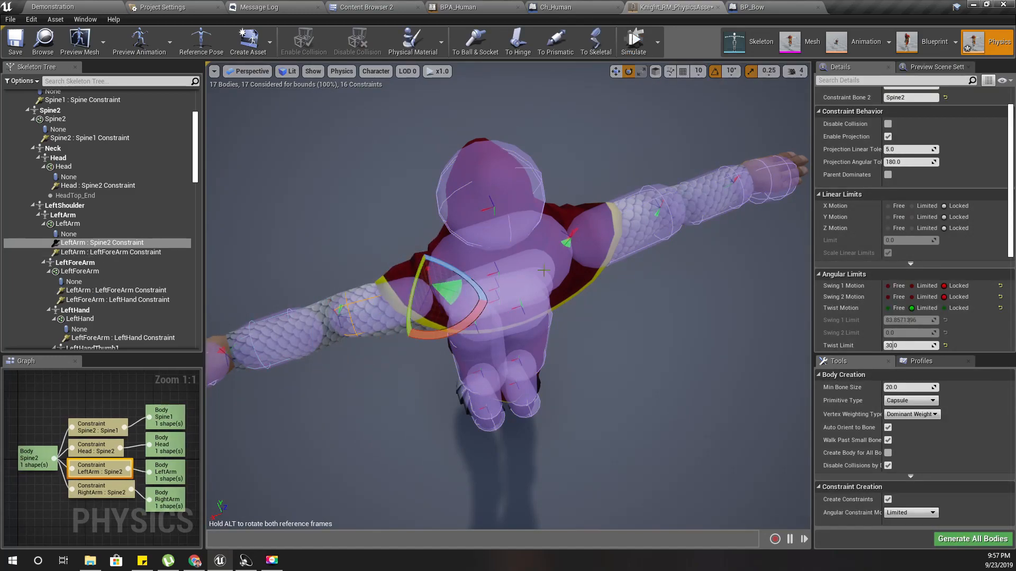
{"action": "left_click", "coordinate": [915, 286]}
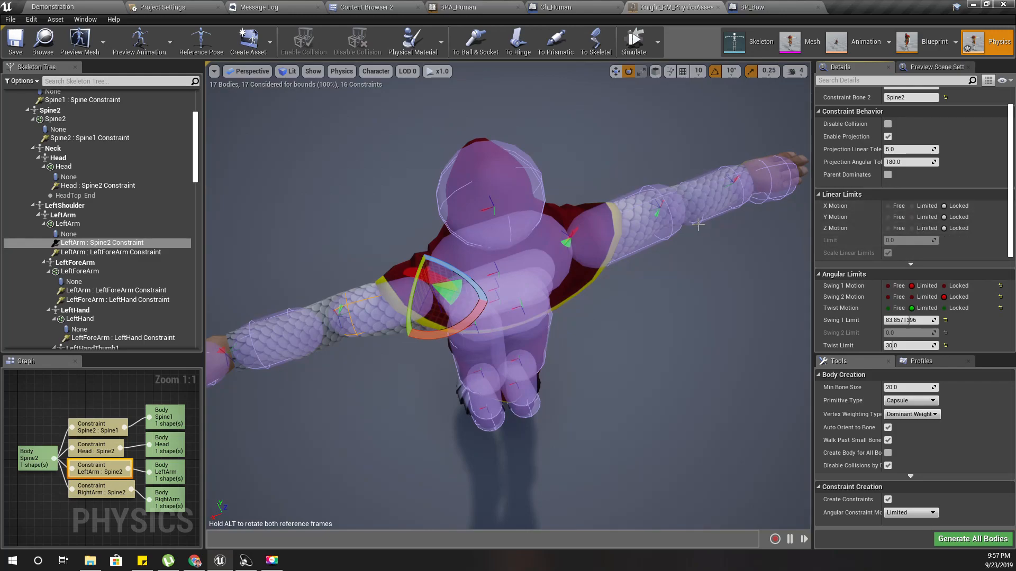
{"action": "left_click", "coordinate": [569, 238]}
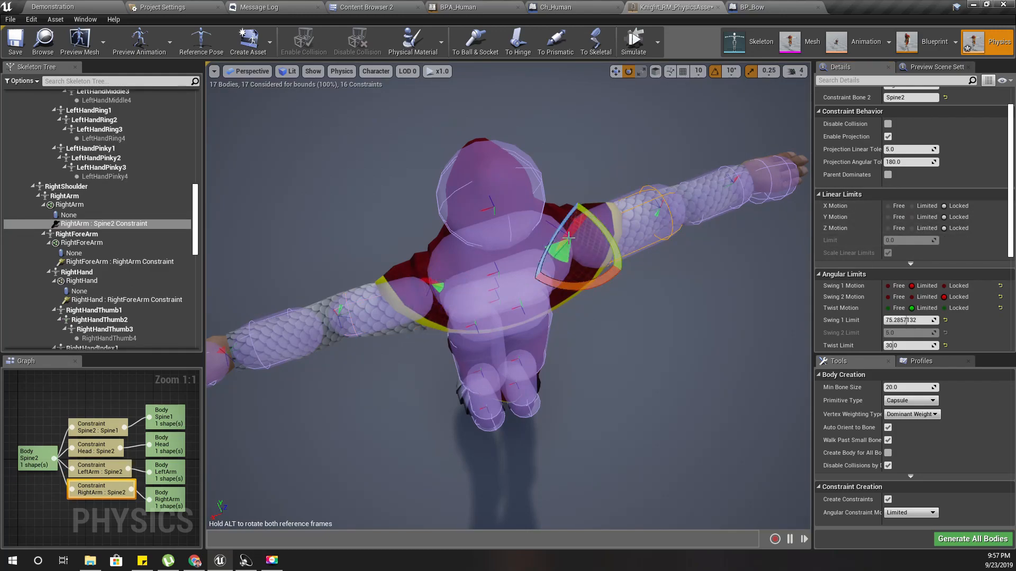
{"action": "left_click", "coordinate": [435, 287]}
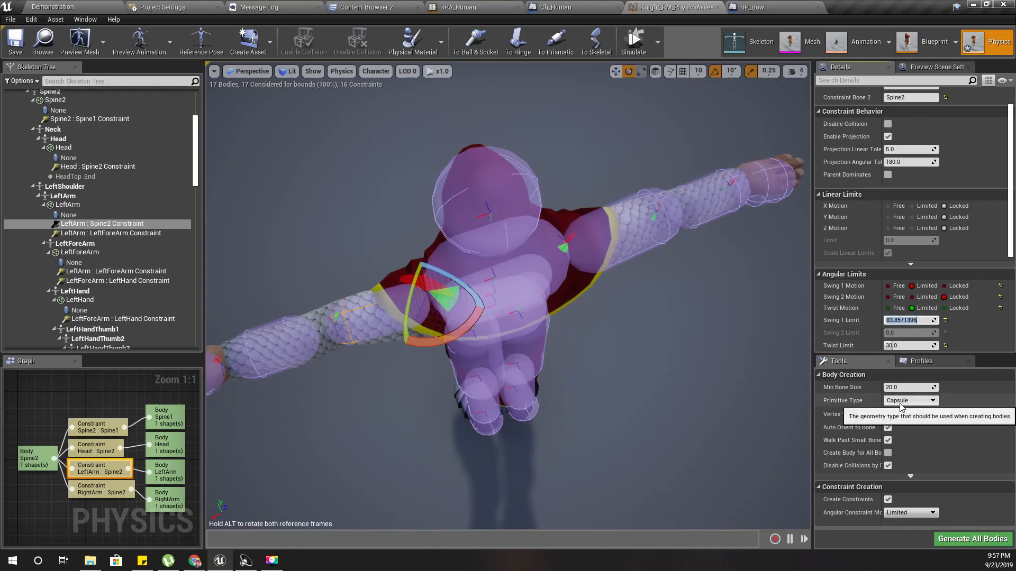
{"action": "right_click_drag", "start_coordinate": [393, 422], "coordinate": [441, 297]}
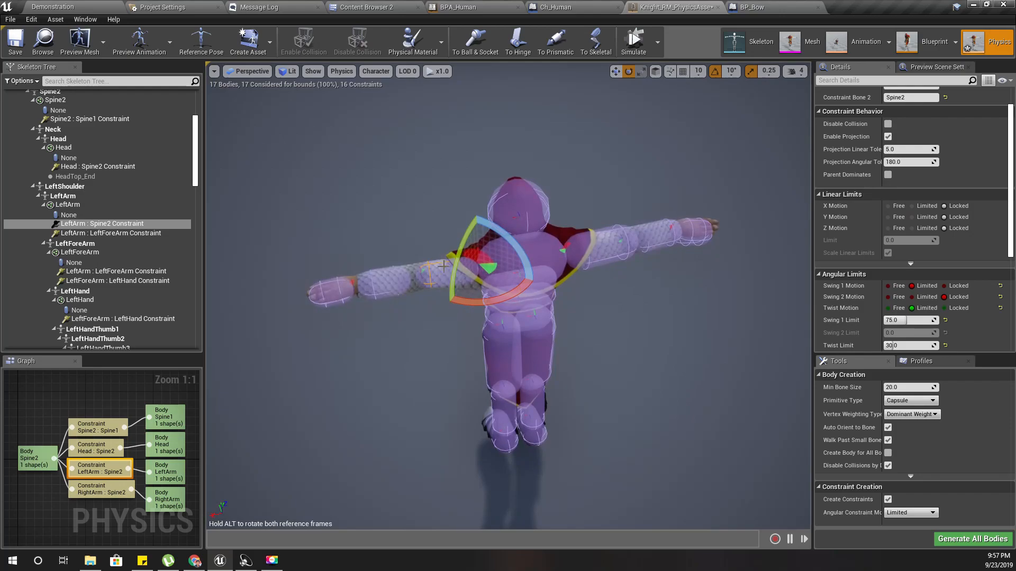
- Simulate the LeftArm body and pull the left arm in several directions, checking the shoulder from behind and in front
{"action": "left_click", "coordinate": [449, 269]}
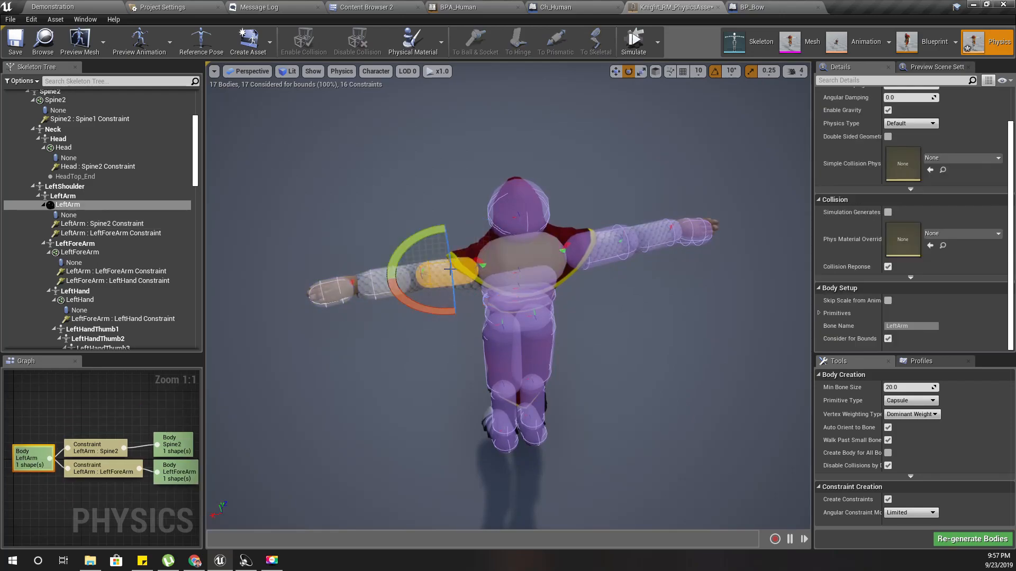
{"action": "left_click", "coordinate": [637, 38]}
{"action": "right_click_drag", "start_coordinate": [476, 318], "coordinate": [773, 296]}
{"action": "right_click_drag", "start_coordinate": [498, 382], "coordinate": [502, 328]}
{"action": "right_click_drag", "start_coordinate": [595, 487], "coordinate": [602, 434]}
{"action": "mouse_move", "coordinate": [446, 350]}
{"action": "right_mouse_down", "text": "ctrl"}
{"action": "mouse_move", "coordinate": [627, 467]}
{"action": "mouse_move", "coordinate": [661, 508]}
{"action": "right_mouse_up", "text": "ctrl"}
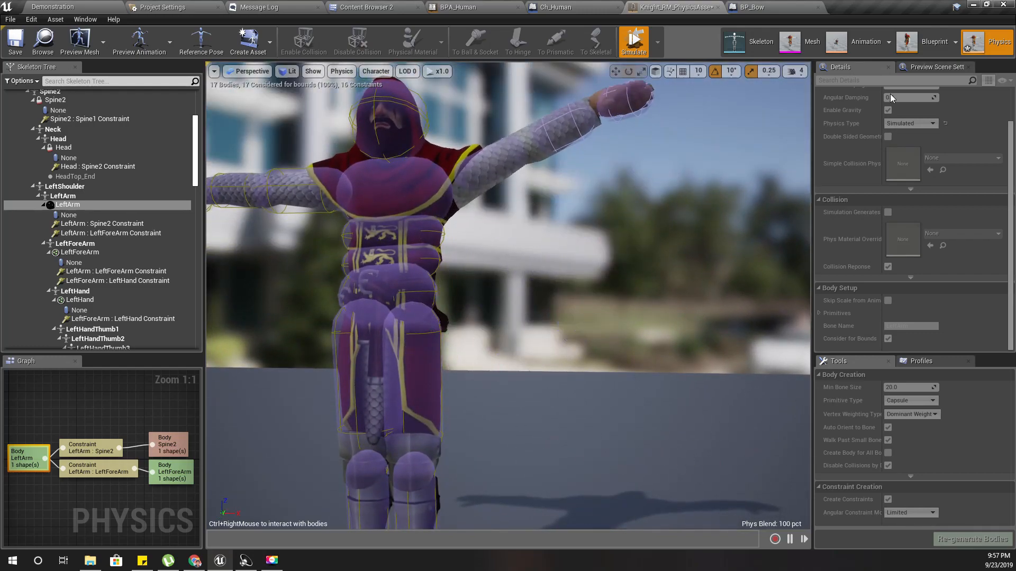
{"action": "right_click_drag", "start_coordinate": [597, 318], "coordinate": [516, 314]}
{"action": "key", "text": "d"}
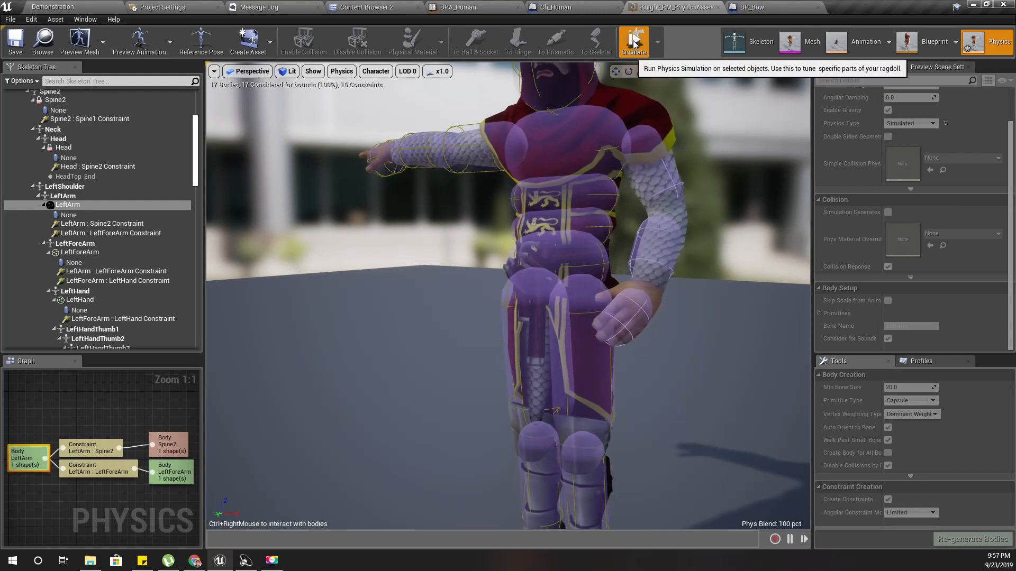
{"action": "left_click", "coordinate": [634, 42]}
- Simulate the Spine2 body and view the knight's upper body from the front as both arms hang
{"action": "left_click", "coordinate": [543, 153]}
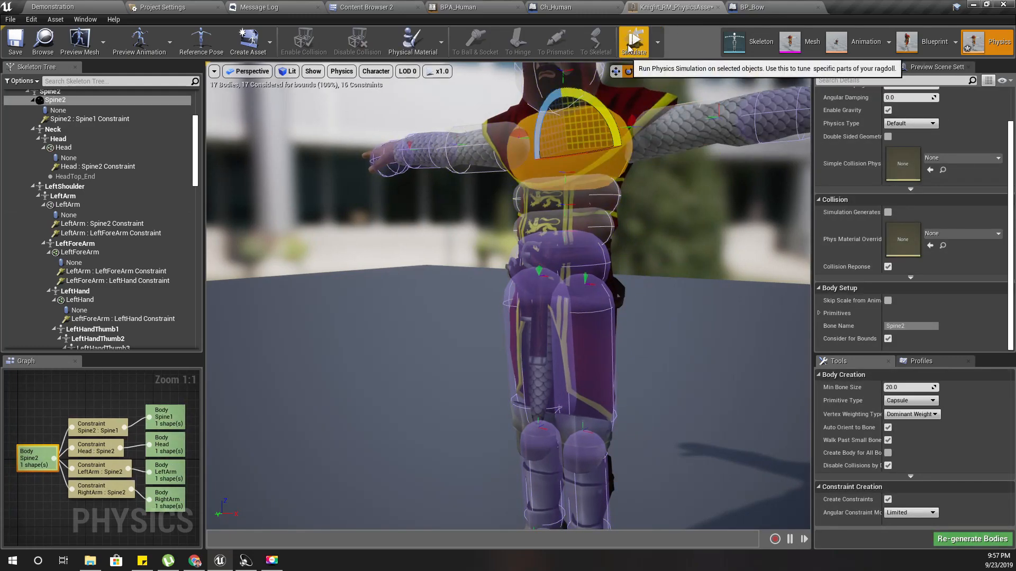
{"action": "left_click", "coordinate": [630, 45]}
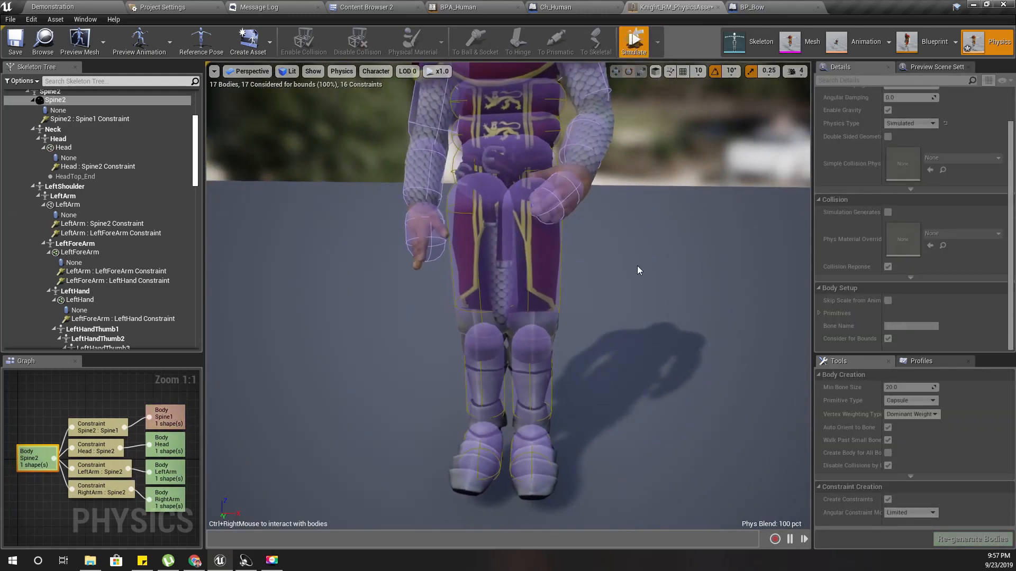
{"action": "right_click_drag", "start_coordinate": [637, 265], "coordinate": [627, 229]}
{"action": "right_click_drag", "start_coordinate": [588, 284], "coordinate": [592, 290]}
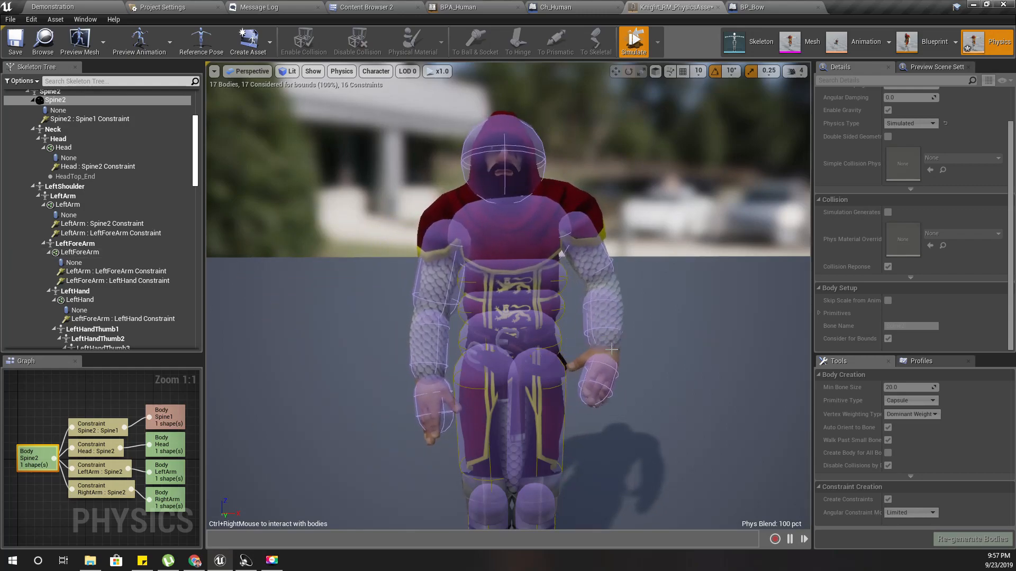
{"action": "mouse_move", "coordinate": [641, 348]}
{"action": "right_mouse_down"}
{"action": "mouse_move", "coordinate": [646, 365]}
{"action": "mouse_move", "coordinate": [571, 365]}
{"action": "mouse_move", "coordinate": [642, 350]}
{"action": "right_mouse_up"}
- Examine the hanging left arm's elbow and hand pose from the side and front while the upper body is simulated
{"action": "key", "text": "d"}
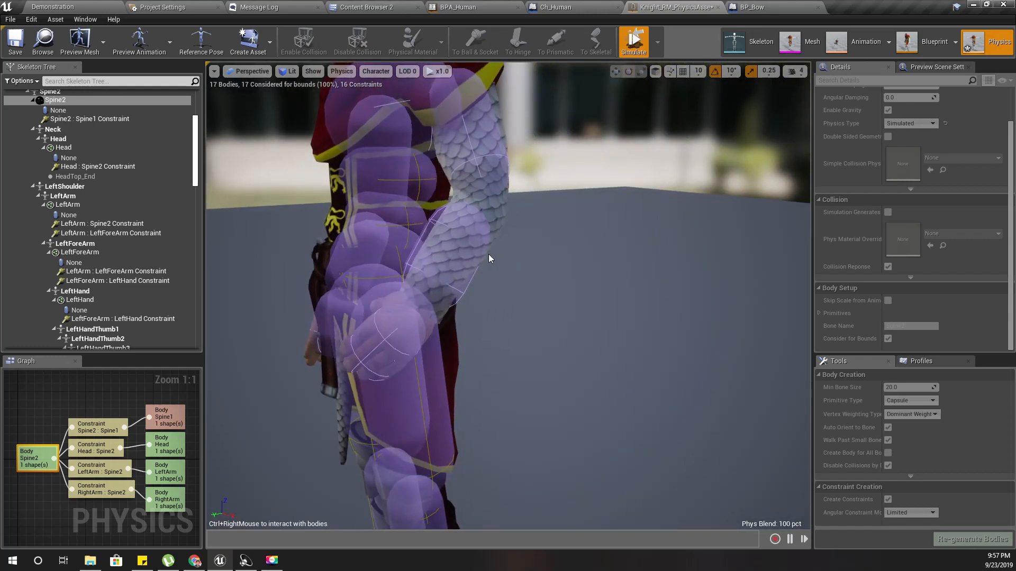
{"action": "key", "text": "d"}
{"action": "right_click_drag", "start_coordinate": [602, 205], "coordinate": [651, 185]}
{"action": "key", "text": "a"}
{"action": "key", "text": "d"}
{"action": "key", "text": "a"}
{"action": "key", "text": "d"}
{"action": "key", "text": "d"}
{"action": "key", "text": "d"}
{"action": "key", "text": "w"}
{"action": "key", "text": "q"}
{"action": "key", "text": "a"}
{"action": "key", "text": "d"}
{"action": "key", "text": "a"}
{"action": "key", "text": "s"}
{"action": "right_click_drag", "start_coordinate": [376, 324], "coordinate": [443, 313]}
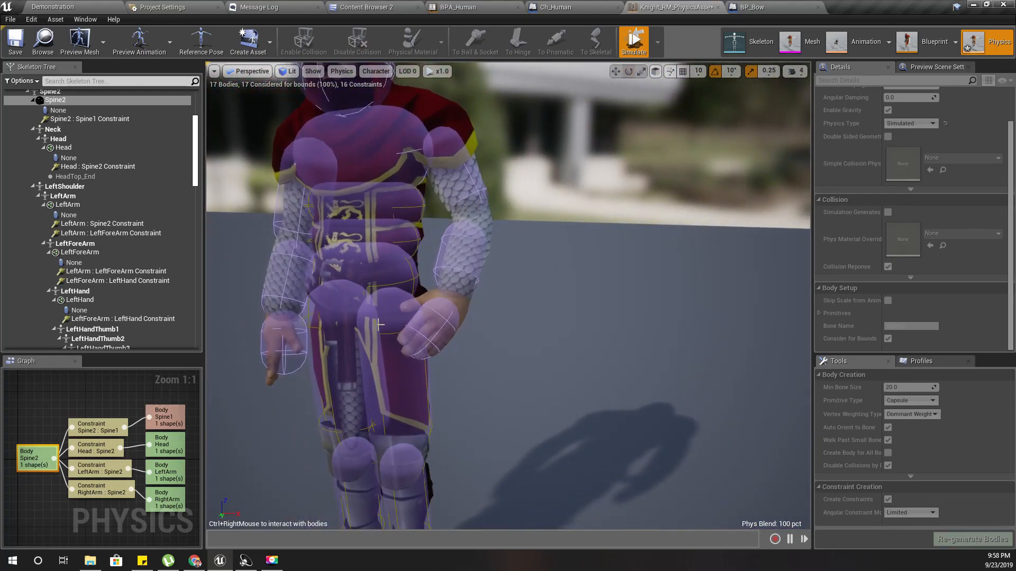
{"action": "right_click_drag", "start_coordinate": [582, 349], "coordinate": [598, 347]}
{"action": "key", "text": "s"}
{"action": "key", "text": "a"}
{"action": "right_click_drag", "start_coordinate": [523, 353], "coordinate": [571, 339]}
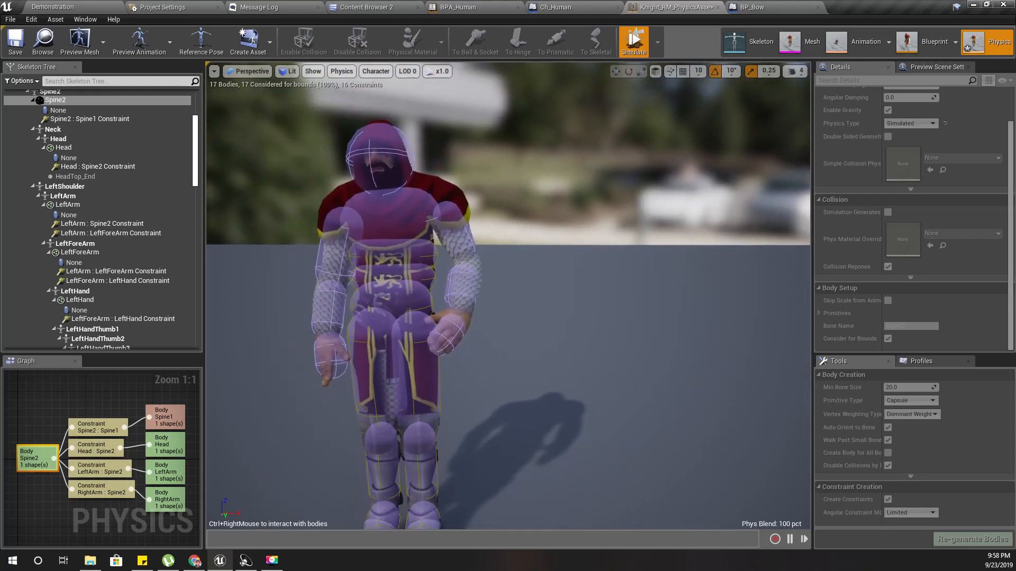
{"action": "key", "text": "a"}
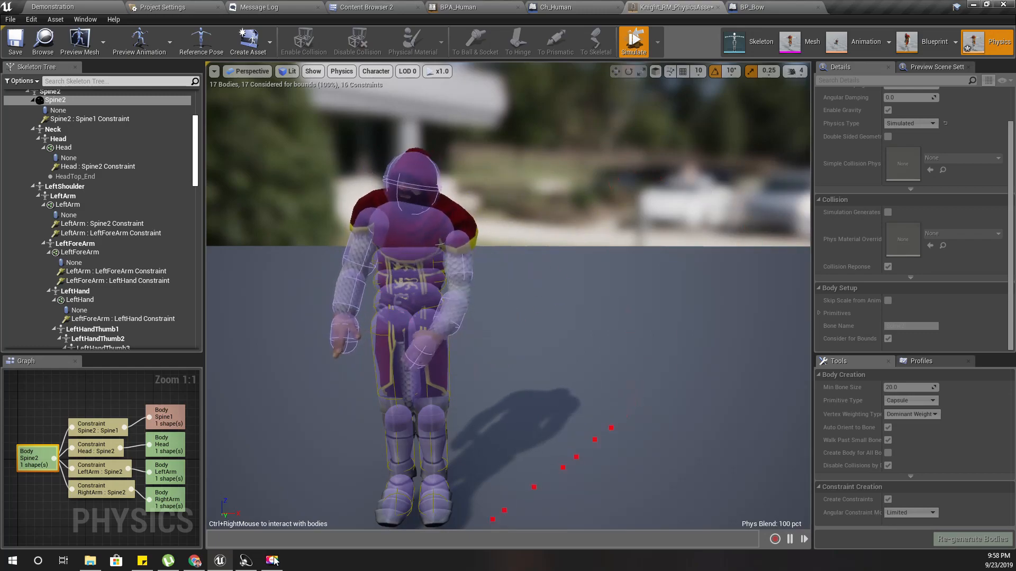
- Pull the simulated left arm across the chest, release it, and stop the simulation
{"action": "right_click_drag", "start_coordinate": [508, 370], "coordinate": [430, 357], "text": "ctrl"}
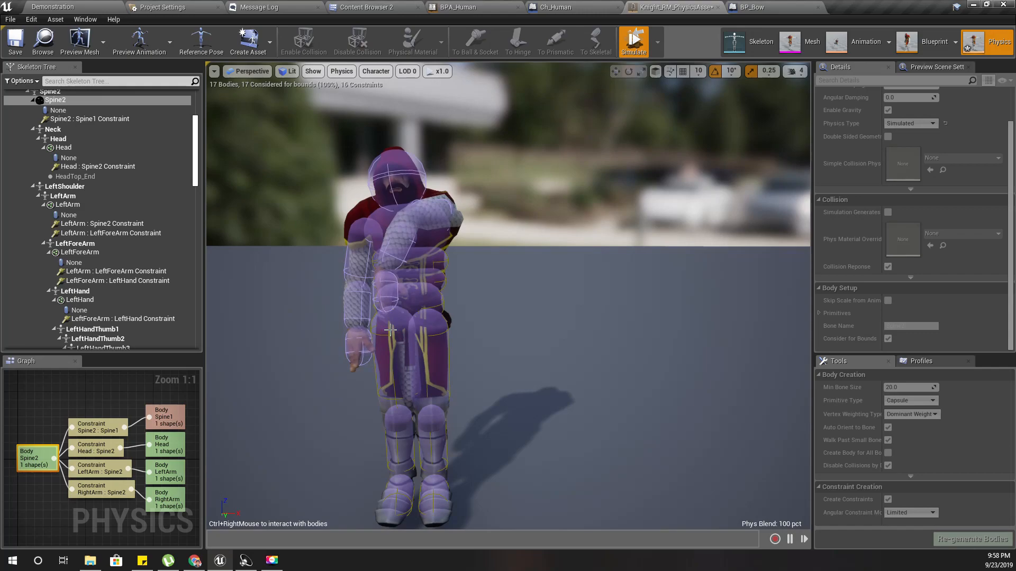
{"action": "right_click_drag", "start_coordinate": [420, 324], "coordinate": [377, 309]}
{"action": "right_click_drag", "start_coordinate": [576, 262], "coordinate": [635, 283]}
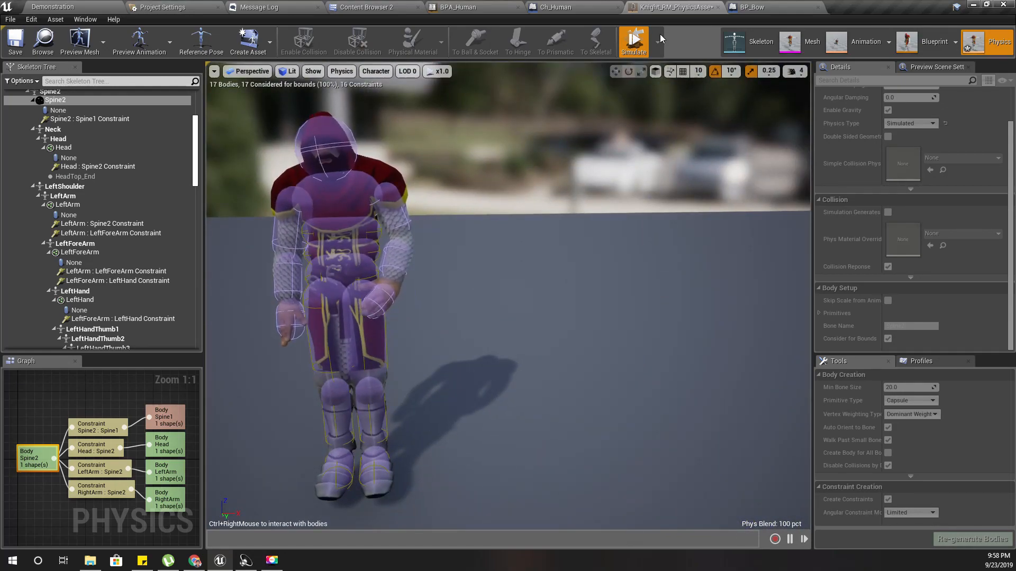
{"action": "left_click", "coordinate": [633, 43]}
- Simulate the RightForeArm body to check how the right elbow bends, and stop the simulation
{"action": "key", "text": "f"}
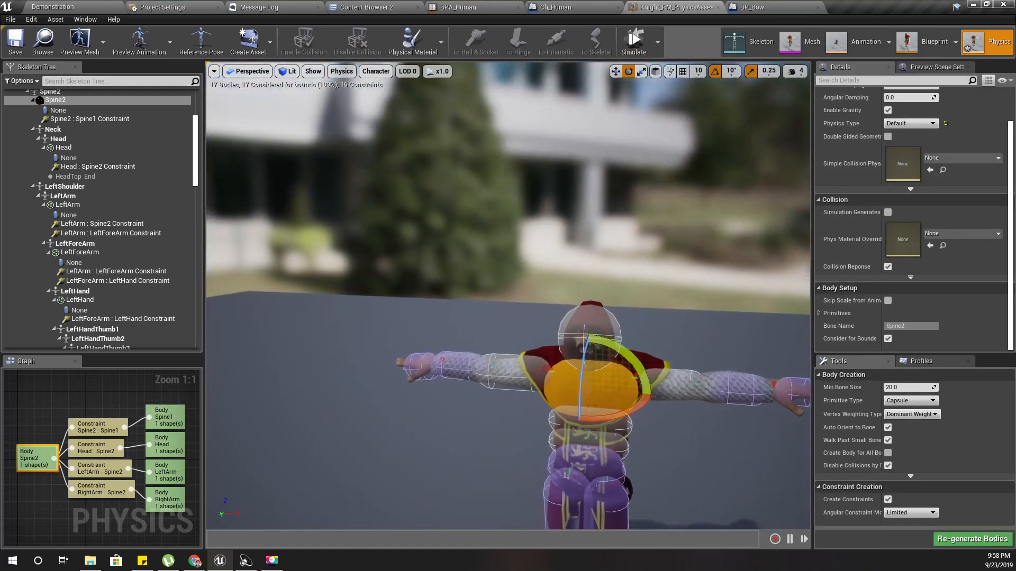
{"action": "right_click_drag", "start_coordinate": [524, 238], "coordinate": [470, 280]}
{"action": "left_click", "coordinate": [371, 241]}
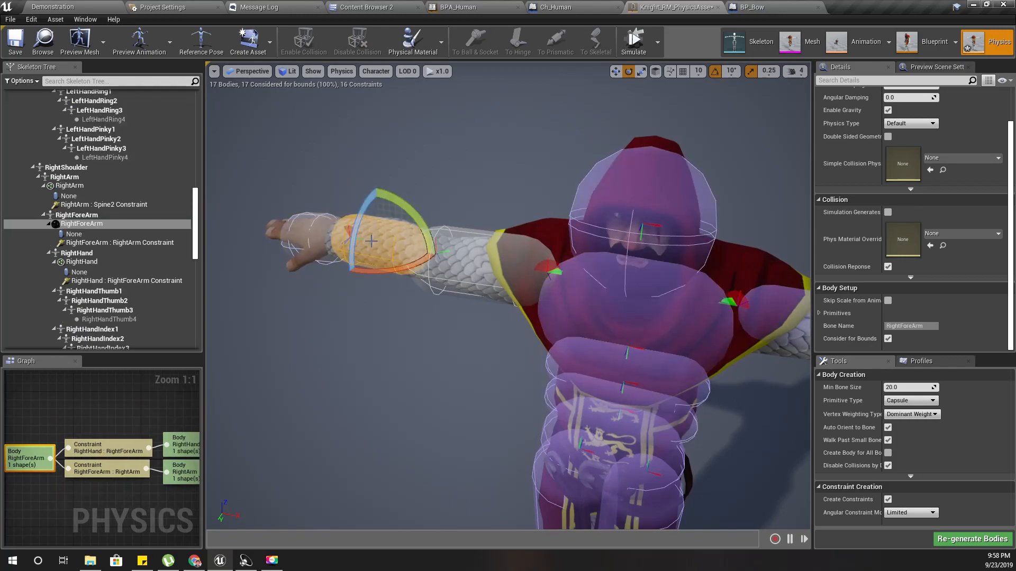
{"action": "left_click", "coordinate": [631, 43]}
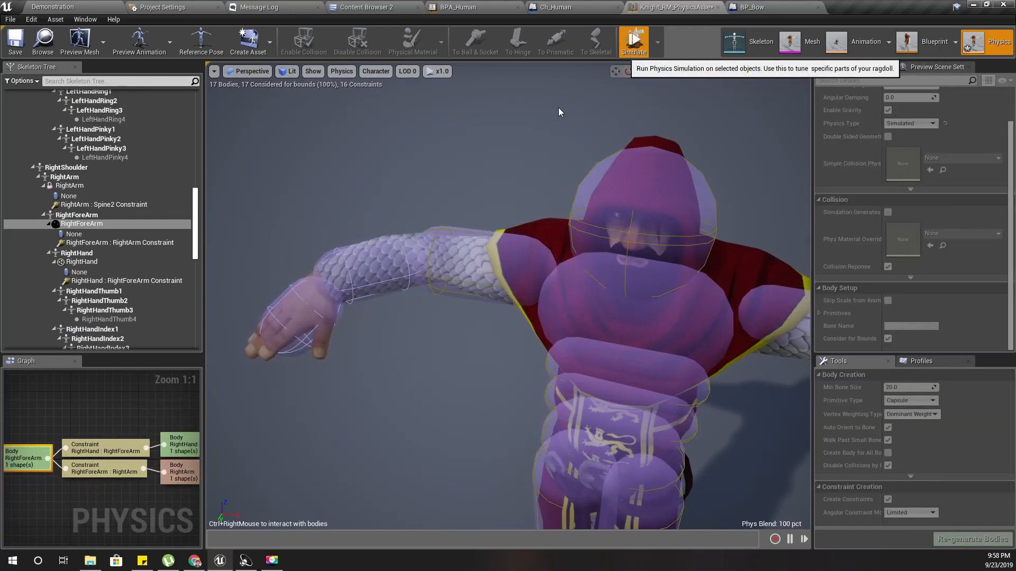
{"action": "left_click", "coordinate": [640, 41]}
- Simulate the LeftForeArm body and check the left elbow's bend from above, and stop the simulation
{"action": "right_click_drag", "start_coordinate": [406, 174], "coordinate": [386, 143]}
{"action": "left_click", "coordinate": [422, 201]}
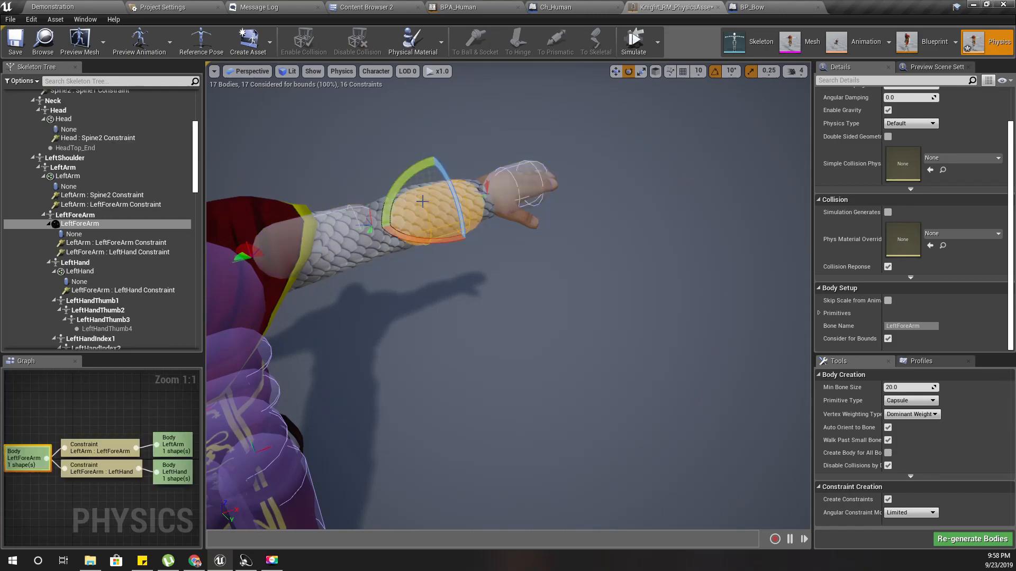
{"action": "left_click", "coordinate": [640, 44]}
{"action": "right_click_drag", "start_coordinate": [573, 111], "coordinate": [513, 206]}
{"action": "key", "text": "s"}
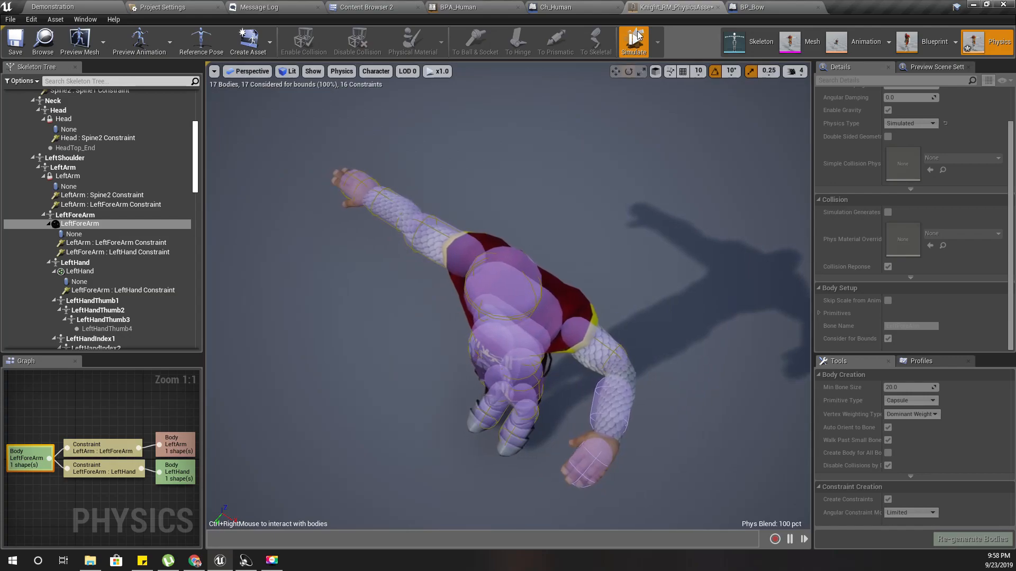
{"action": "left_click", "coordinate": [634, 41]}
- Simulate the RightForeArm and LeftForeArm bodies in turn from above to compare both elbow bends
{"action": "left_click", "coordinate": [403, 208]}
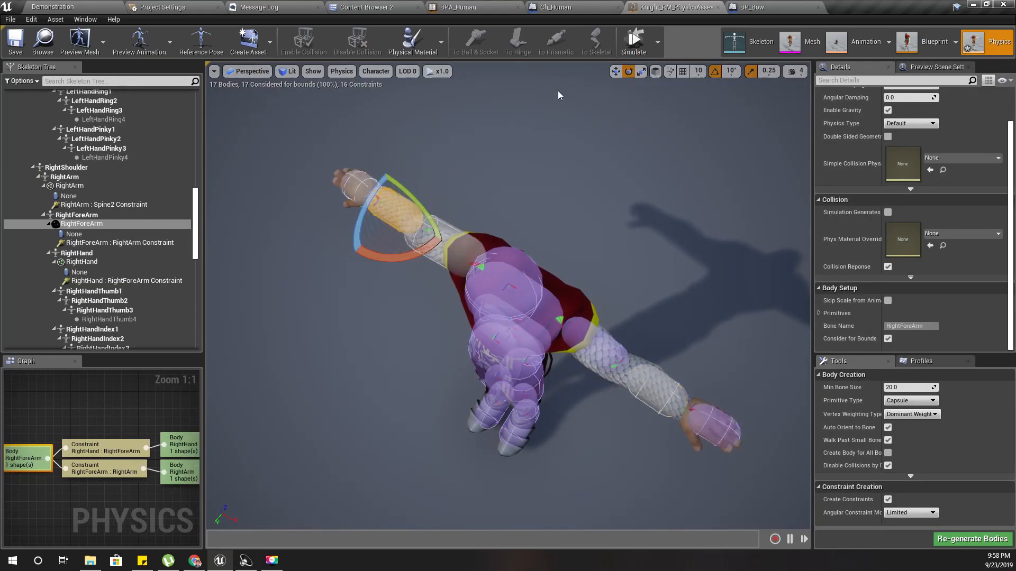
{"action": "left_click", "coordinate": [631, 45]}
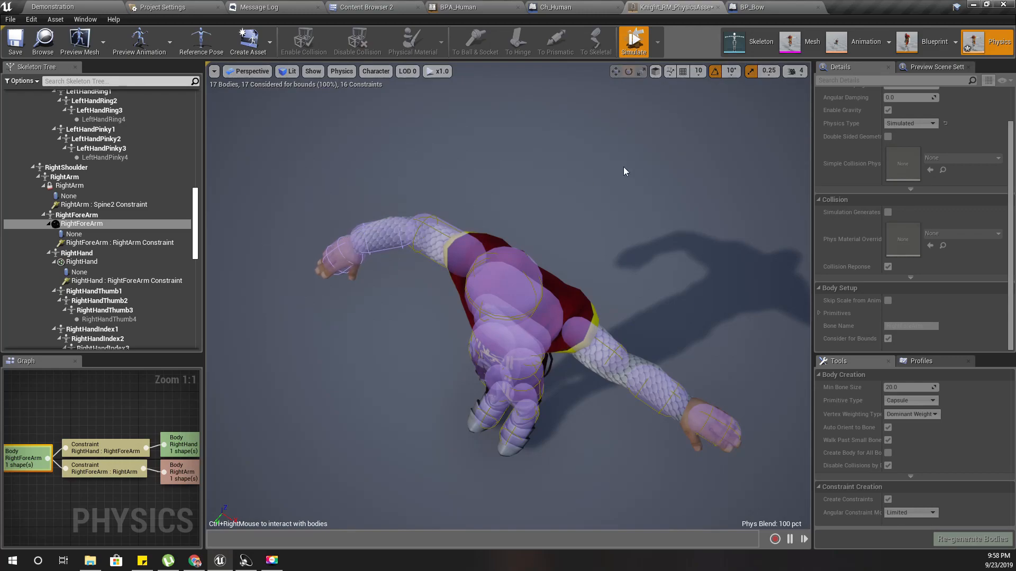
{"action": "left_click", "coordinate": [634, 47]}
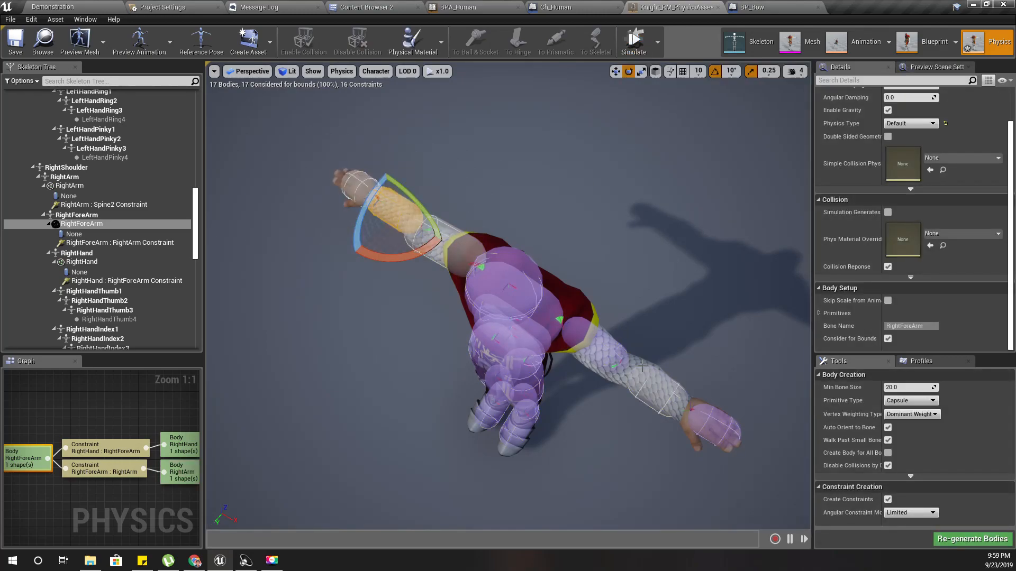
{"action": "left_click", "coordinate": [645, 375]}
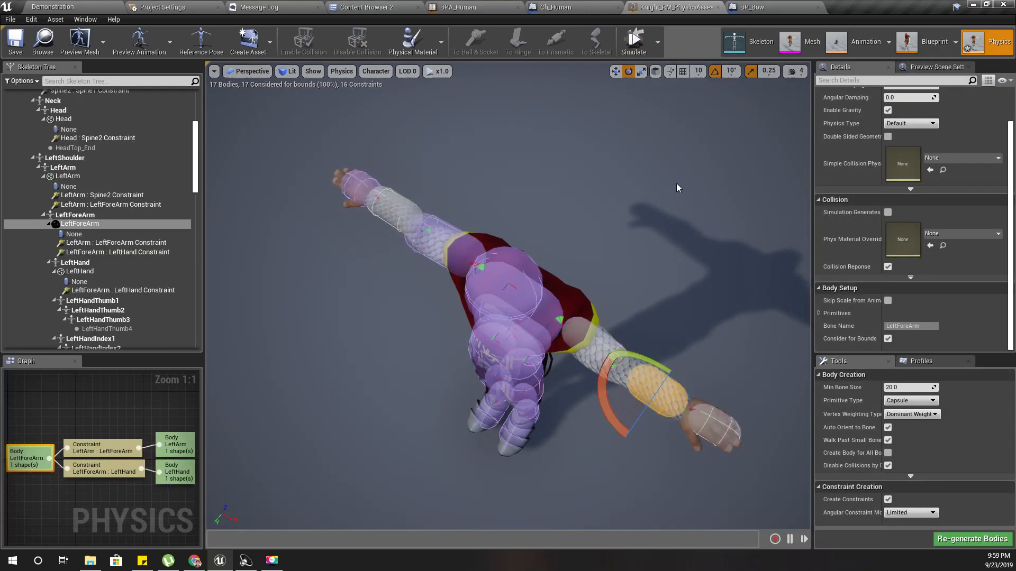
{"action": "left_click", "coordinate": [635, 47]}
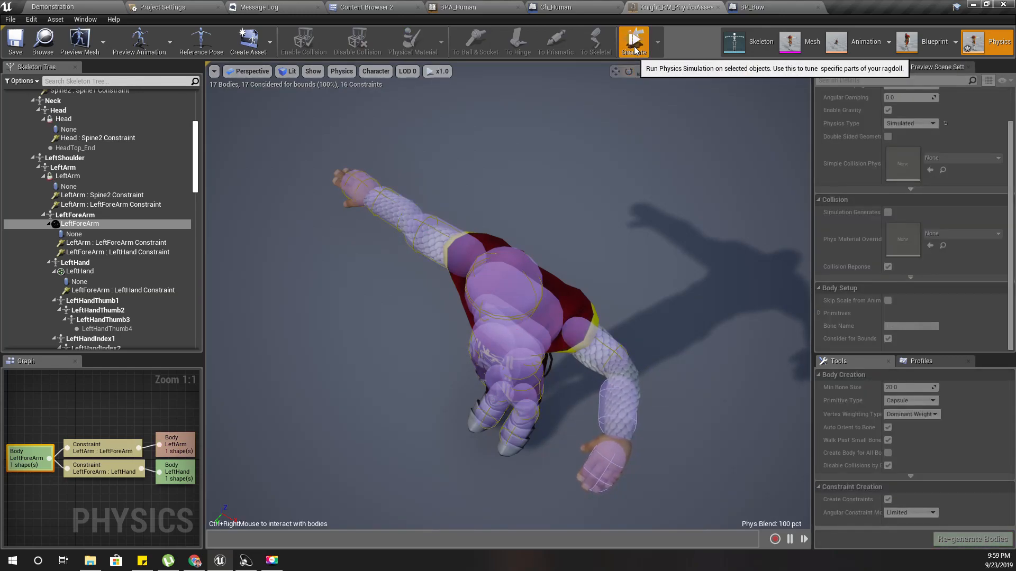
- Stop the simulation and inspect the LeftArm : LeftForeArm constraint's orientation at the left elbow up close
{"action": "left_click", "coordinate": [635, 48]}
{"action": "right_click_drag", "start_coordinate": [670, 397], "coordinate": [709, 333]}
{"action": "key", "text": "w"}
{"action": "left_click", "coordinate": [681, 314]}
{"action": "right_click_drag", "start_coordinate": [640, 410], "coordinate": [688, 450]}
{"action": "key", "text": "d"}
{"action": "key", "text": "w"}
{"action": "right_click_drag", "start_coordinate": [448, 401], "coordinate": [378, 390]}
{"action": "left_click", "coordinate": [509, 410]}
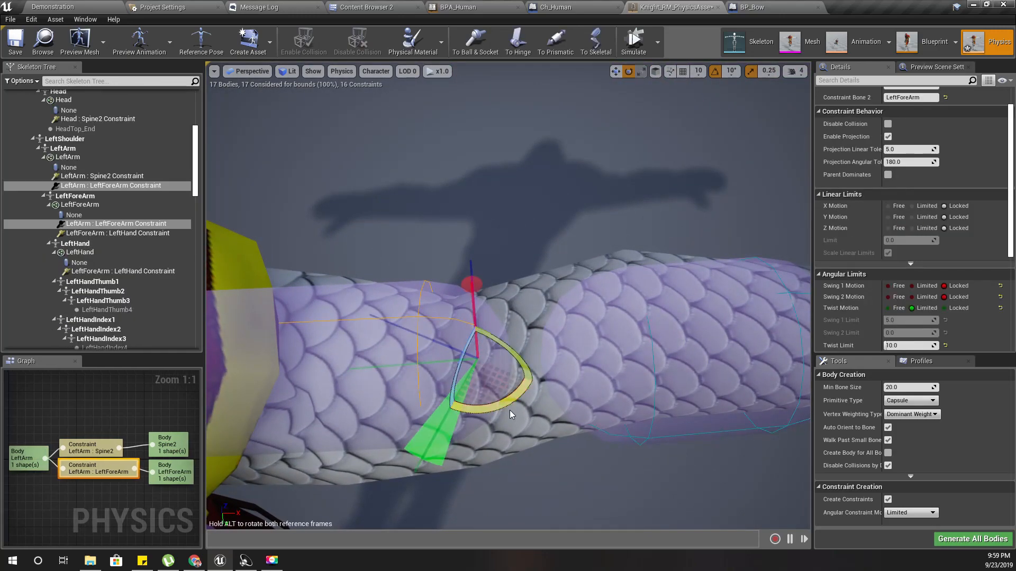
- Select the RightForeArm : RightArm constraint and compare its orientation and angular limits with the left elbow's
{"action": "key", "text": "s"}
{"action": "mouse_move", "coordinate": [542, 263]}
{"action": "right_mouse_down"}
{"action": "mouse_move", "coordinate": [560, 269]}
{"action": "mouse_move", "coordinate": [542, 263]}
{"action": "right_mouse_up"}
{"action": "key", "text": "a"}
{"action": "right_click_drag", "start_coordinate": [689, 446], "coordinate": [669, 448]}
{"action": "left_click", "coordinate": [432, 324]}
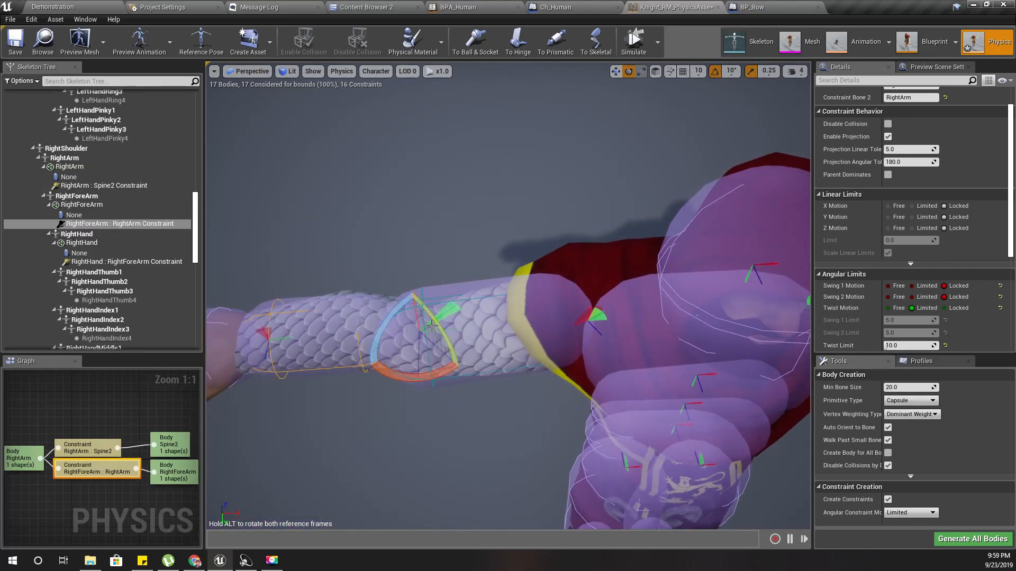
- Simulate the LeftForeArm body, pull the forearm to test the left elbow's bend, and stop the simulation
{"action": "key", "text": "d"}
{"action": "right_click_drag", "start_coordinate": [531, 390], "coordinate": [533, 389]}
{"action": "left_click", "coordinate": [558, 297]}
{"action": "left_click", "coordinate": [639, 42]}
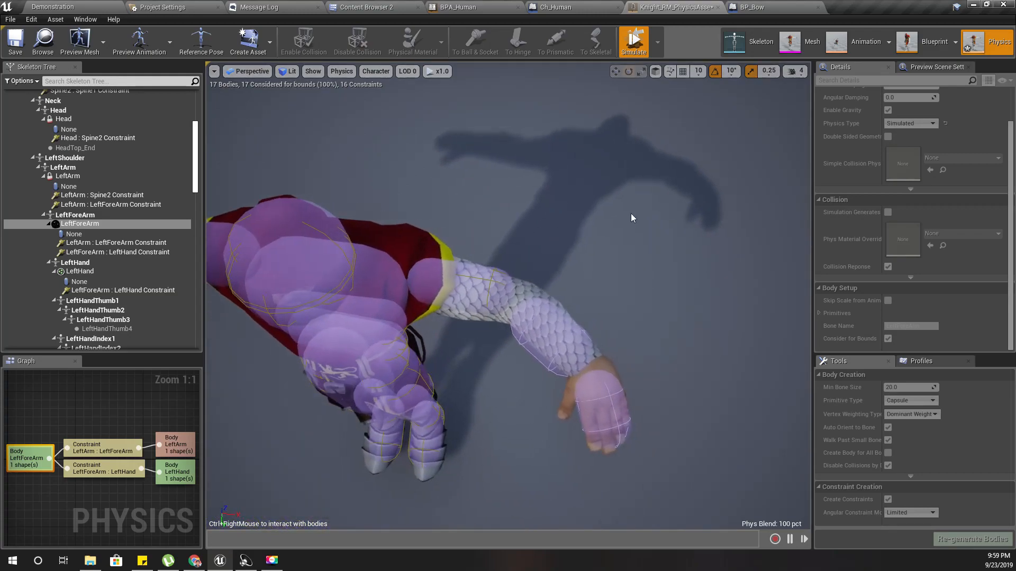
{"action": "mouse_move", "coordinate": [541, 362]}
{"action": "right_mouse_down", "text": "ctrl"}
{"action": "mouse_move", "coordinate": [617, 87]}
{"action": "mouse_move", "coordinate": [630, 190]}
{"action": "right_mouse_up", "text": "ctrl"}
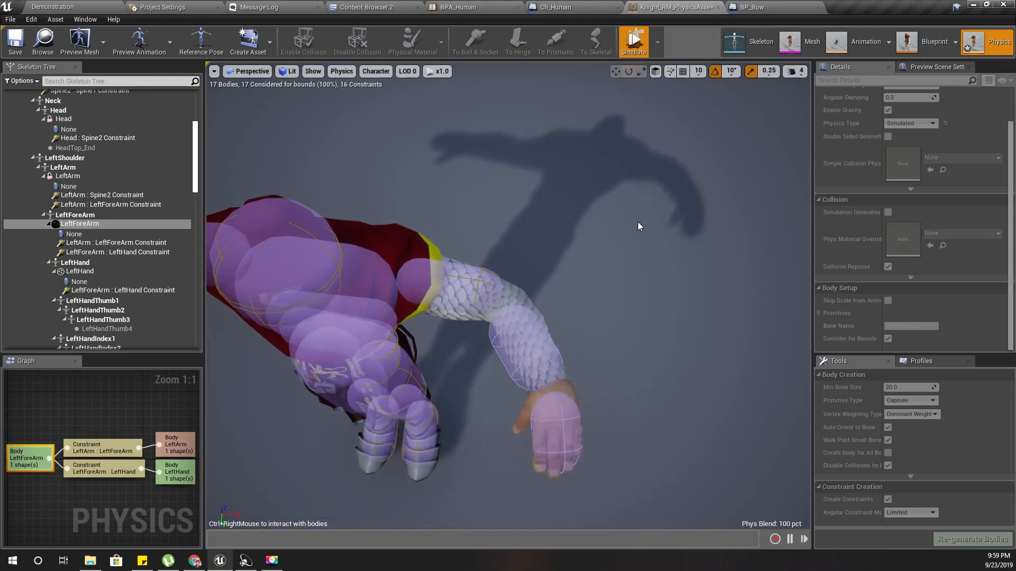
{"action": "mouse_move", "coordinate": [607, 410]}
{"action": "right_mouse_down", "text": "ctrl"}
{"action": "mouse_move", "coordinate": [807, 256]}
{"action": "mouse_move", "coordinate": [683, 254]}
{"action": "right_mouse_up", "text": "ctrl"}
{"action": "left_click", "coordinate": [649, 43]}
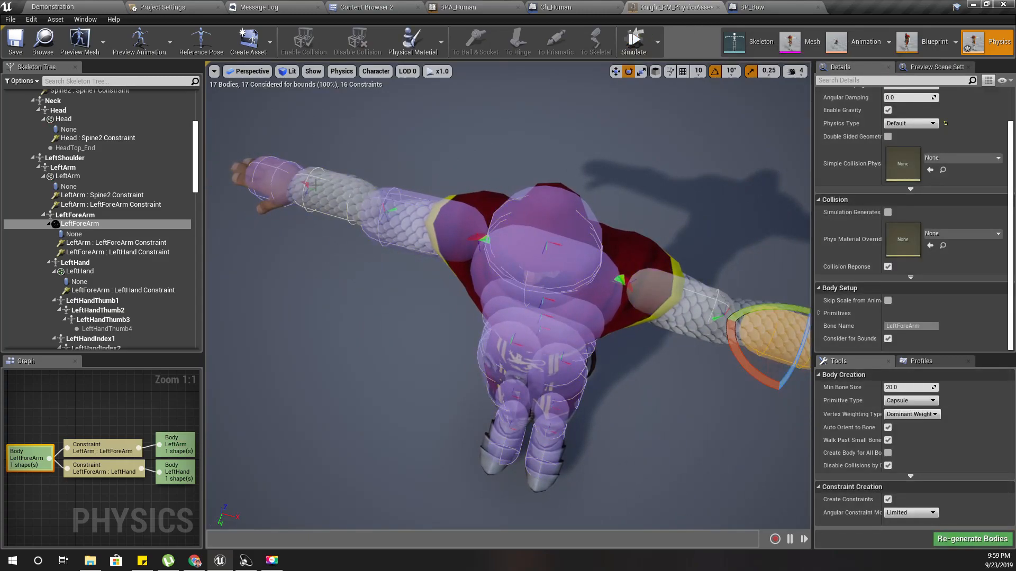
- Run a brief simulation of the RightForeArm body and stop it
{"action": "left_click", "coordinate": [338, 187]}
{"action": "left_click", "coordinate": [637, 42]}
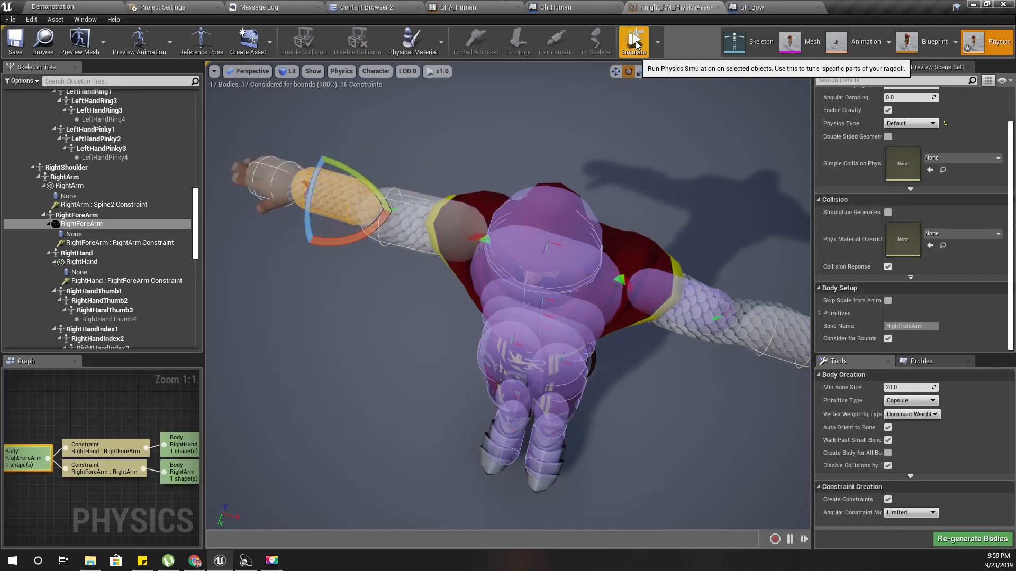
{"action": "left_click", "coordinate": [636, 42]}
- Simulate the Spine2 body and pull the left arm up above the head
{"action": "right_click_drag", "start_coordinate": [508, 297], "coordinate": [639, 151]}
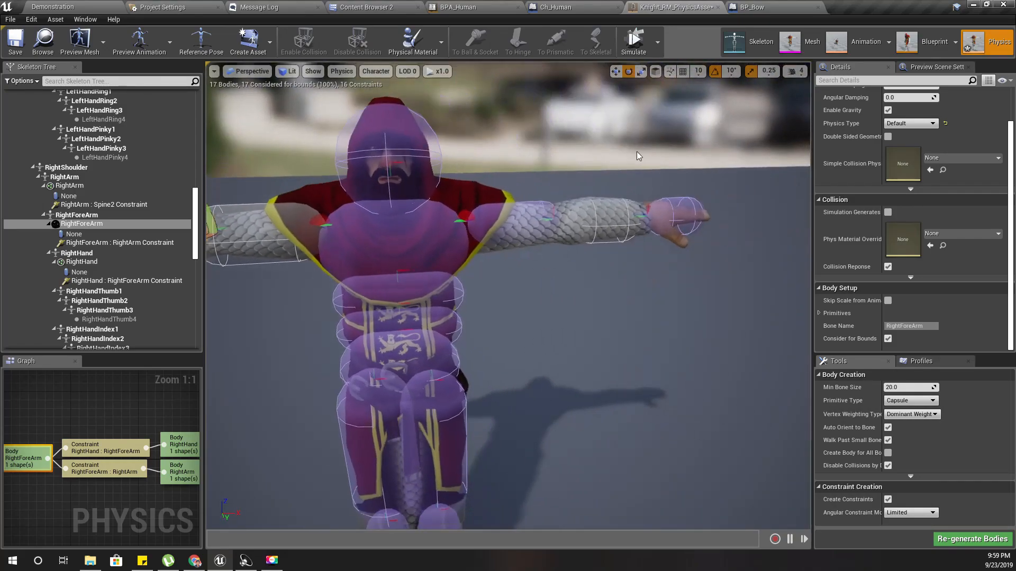
{"action": "left_click", "coordinate": [419, 238]}
{"action": "left_click", "coordinate": [635, 41]}
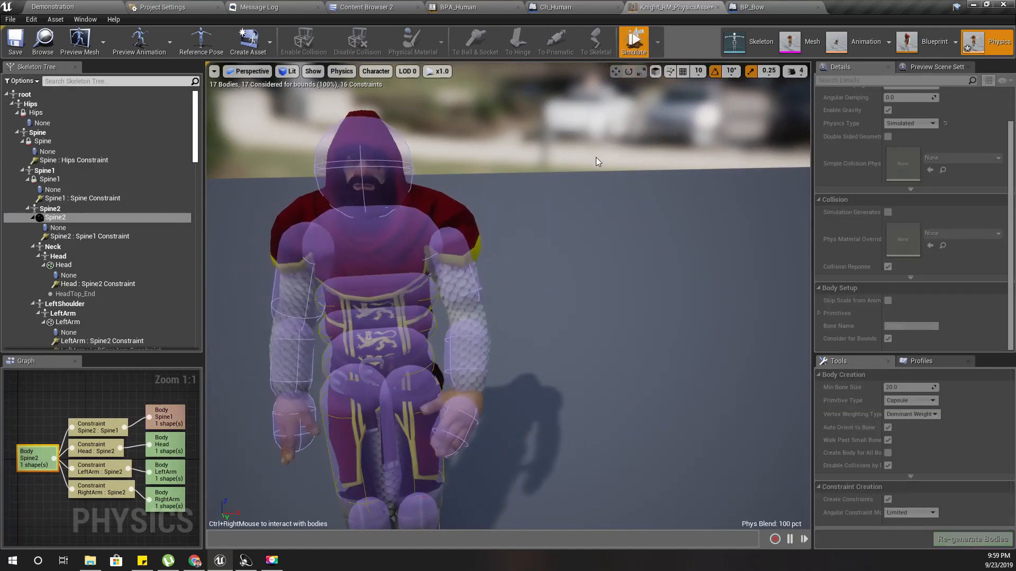
{"action": "right_click_drag", "start_coordinate": [593, 238], "coordinate": [575, 293]}
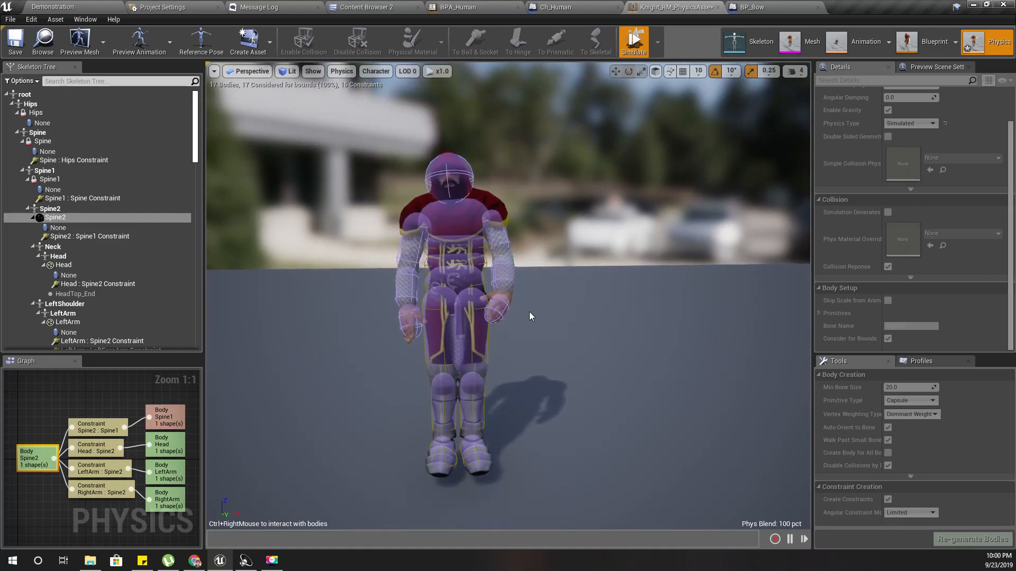
{"action": "right_click_drag", "start_coordinate": [513, 306], "coordinate": [833, 149], "text": "ctrl"}
{"action": "right_click_drag", "start_coordinate": [851, 42], "coordinate": [487, 159], "text": "ctrl"}
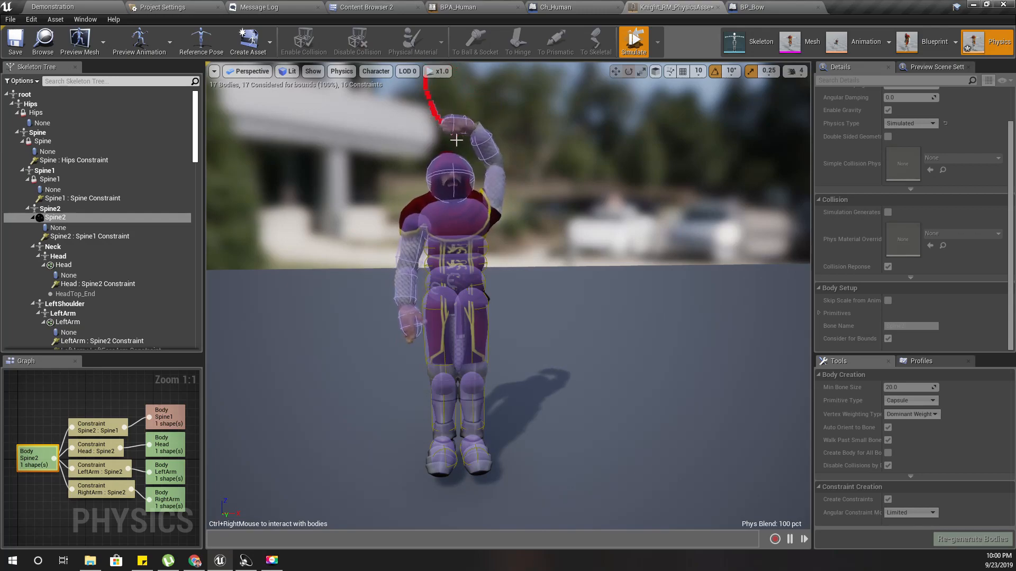
- Pull the simulated left arm across and around the torso to test its shoulder and elbow limits
{"action": "right_click_drag", "start_coordinate": [636, 237], "coordinate": [519, 261], "text": "ctrl"}
{"action": "right_click_drag", "start_coordinate": [420, 245], "coordinate": [377, 297], "text": "ctrl"}
{"action": "right_click_drag", "start_coordinate": [358, 121], "coordinate": [317, 221], "text": "ctrl"}
{"action": "right_click_drag", "start_coordinate": [554, 277], "coordinate": [558, 274], "text": "ctrl"}
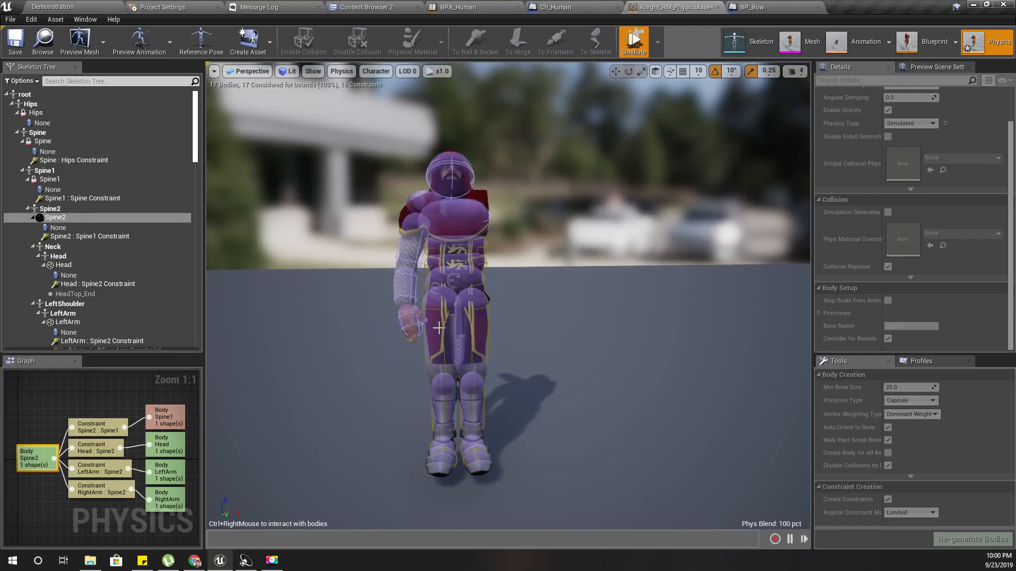
{"action": "right_click_drag", "start_coordinate": [287, 227], "coordinate": [605, 229], "text": "ctrl"}
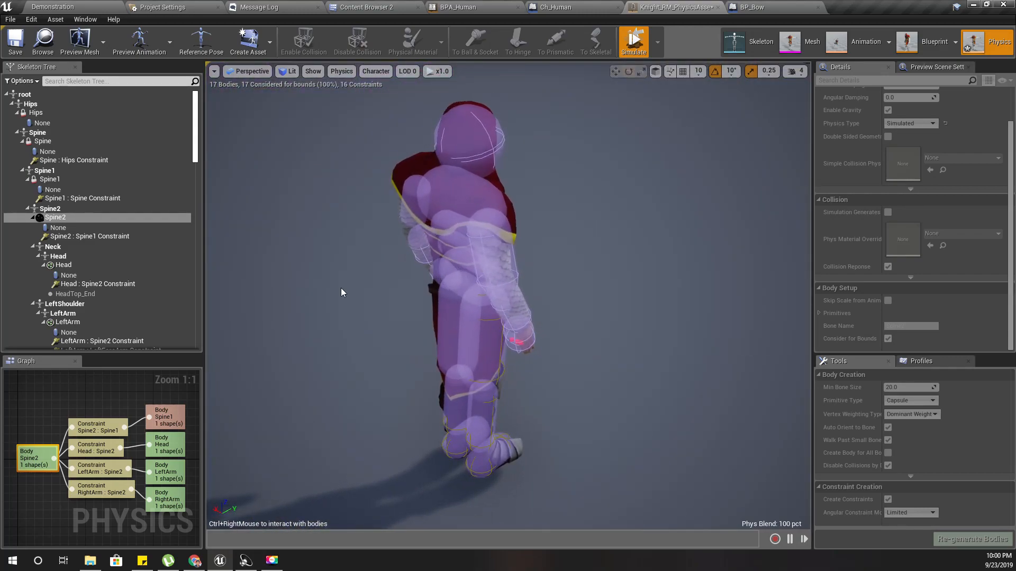
- Pull the simulated arms around while viewing the knight from behind, and stop the simulation
{"action": "right_click_drag", "start_coordinate": [384, 104], "coordinate": [471, 382], "text": "ctrl"}
{"action": "right_click_drag", "start_coordinate": [528, 327], "coordinate": [635, 354]}
{"action": "right_click_drag", "start_coordinate": [528, 326], "coordinate": [1007, 245]}
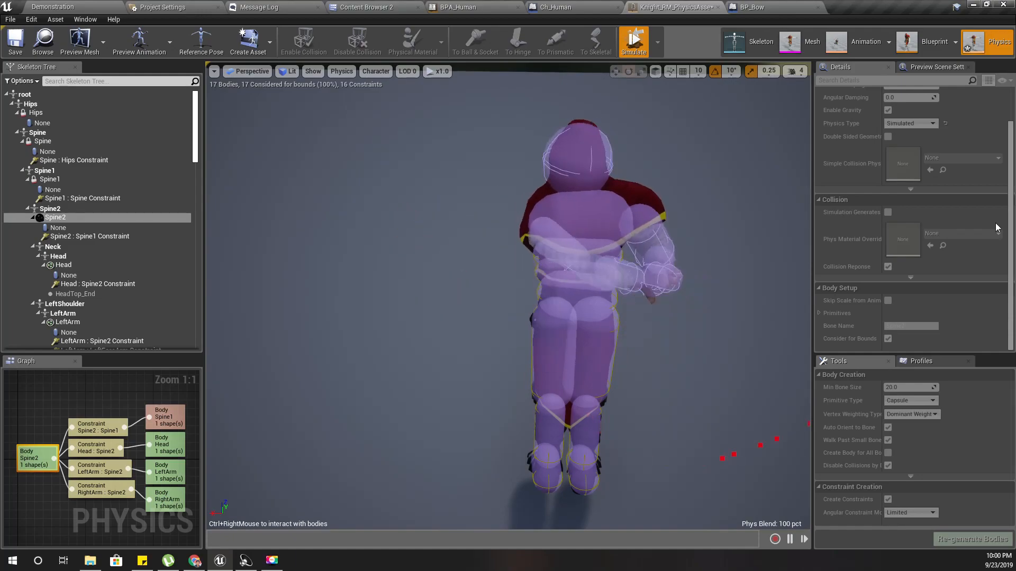
{"action": "right_click_drag", "start_coordinate": [624, 5], "coordinate": [831, 534], "text": "ctrl"}
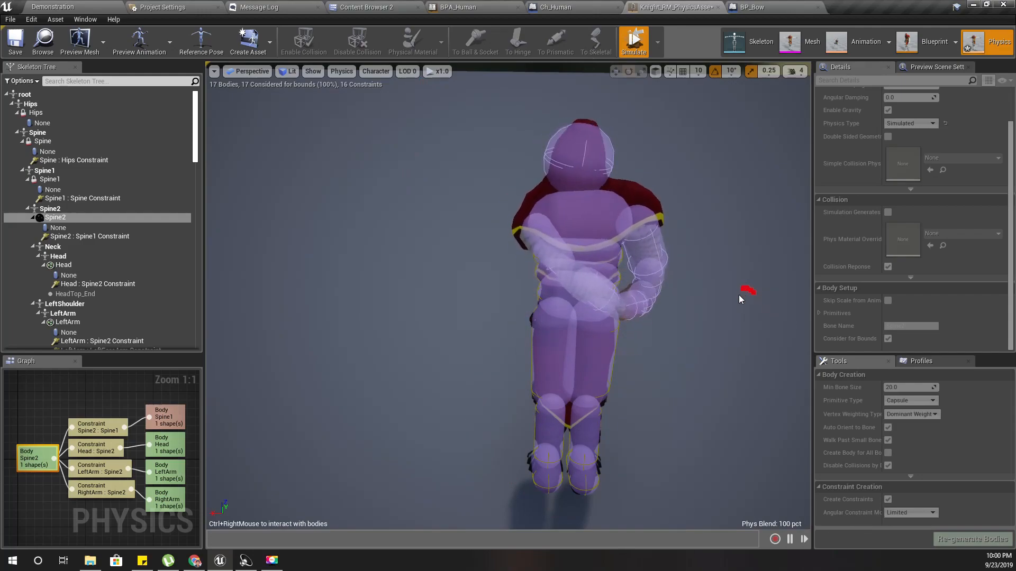
{"action": "right_click_drag", "start_coordinate": [742, 293], "coordinate": [698, 329]}
{"action": "left_click", "coordinate": [636, 46]}
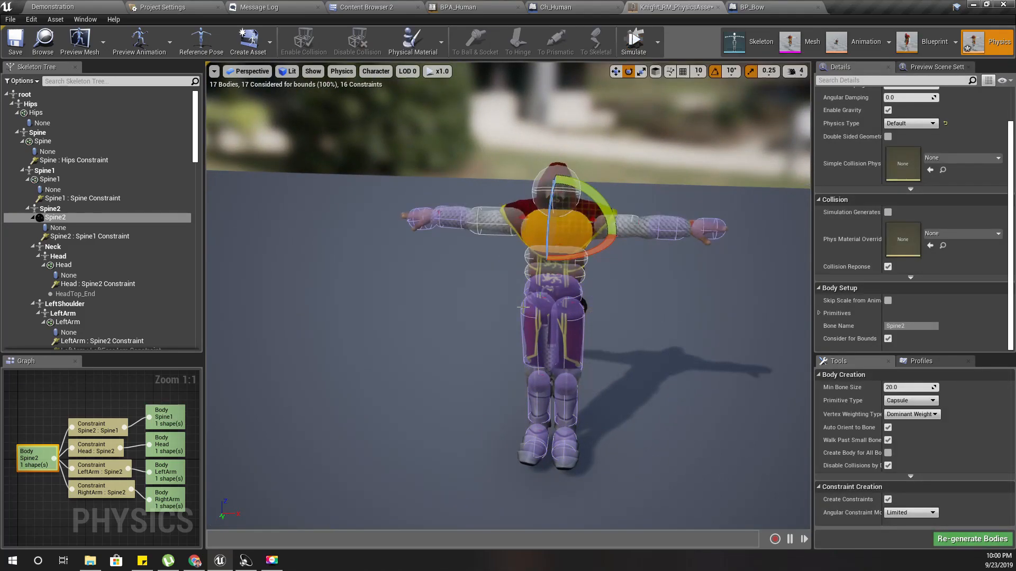
- Run the full-body simulation and drag the fallen ragdoll around the floor
{"action": "left_click", "coordinate": [658, 43]}
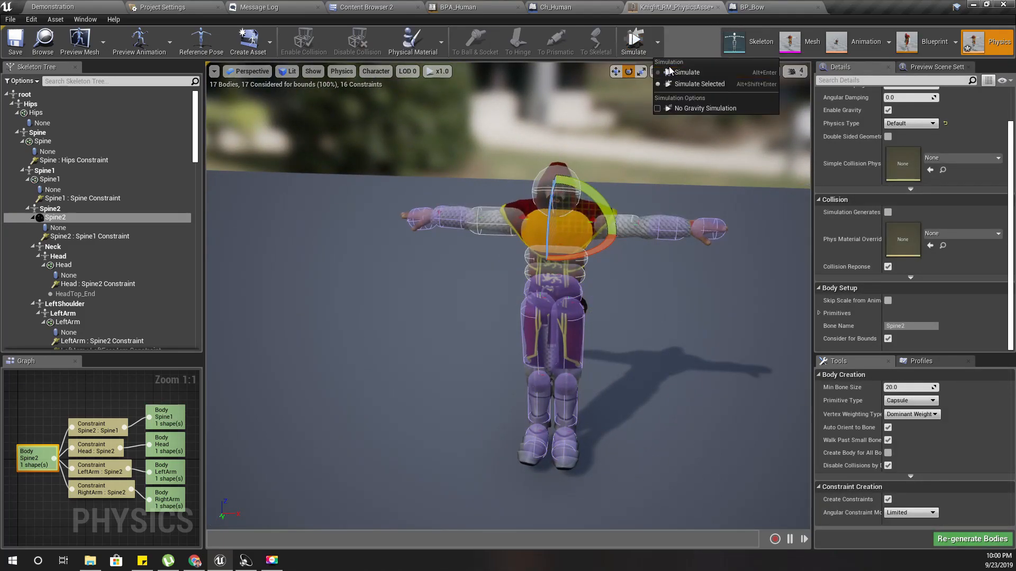
{"action": "left_click", "coordinate": [672, 75]}
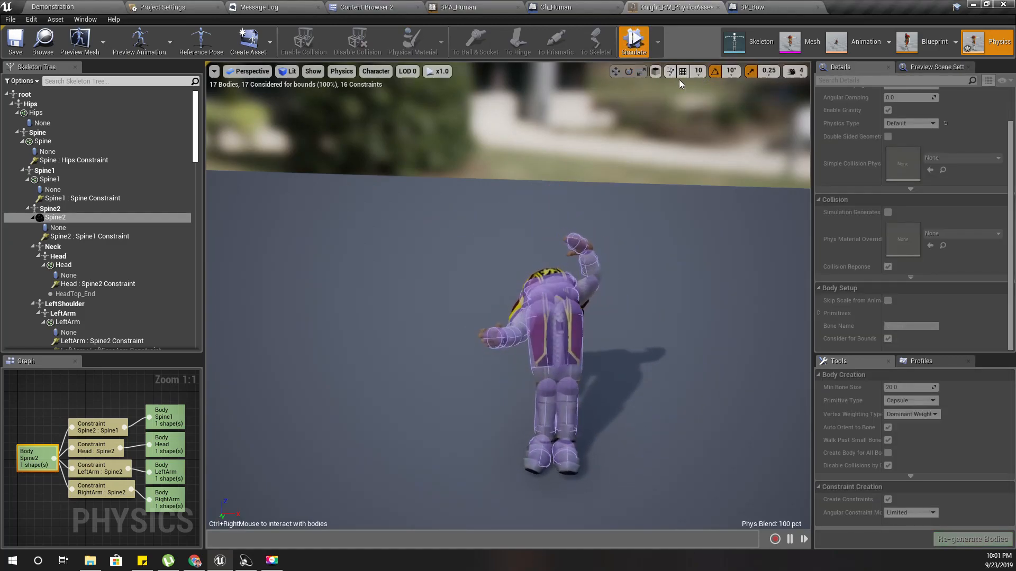
{"action": "right_click_drag", "start_coordinate": [674, 301], "coordinate": [671, 300]}
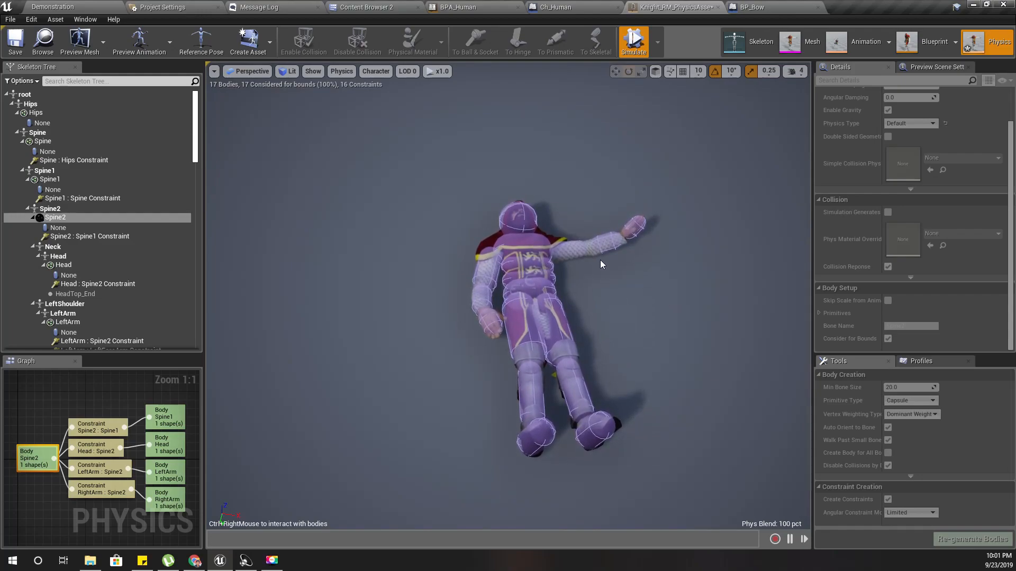
{"action": "right_click_drag", "start_coordinate": [531, 173], "coordinate": [493, 406], "text": "ctrl"}
{"action": "right_click_drag", "start_coordinate": [581, 238], "coordinate": [511, 180], "text": "ctrl"}
{"action": "right_click_drag", "start_coordinate": [503, 526], "coordinate": [566, 397], "text": "ctrl"}
- Pull the ragdoll's upper body from the head side to check the arms, and stop the simulation
{"action": "right_click_drag", "start_coordinate": [528, 323], "coordinate": [749, 223]}
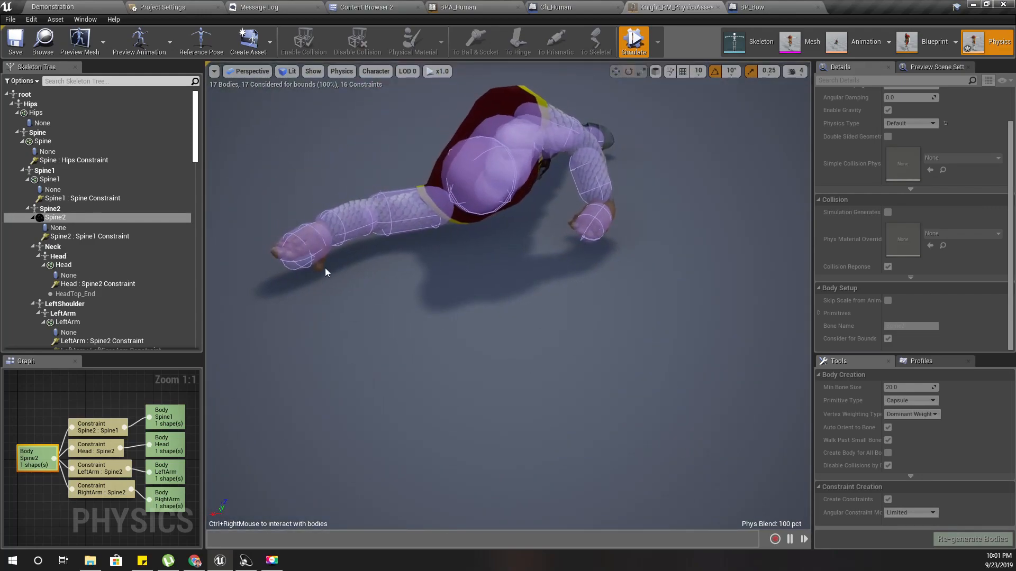
{"action": "right_click_drag", "start_coordinate": [394, 214], "coordinate": [354, 74], "text": "ctrl"}
{"action": "right_click_drag", "start_coordinate": [442, 141], "coordinate": [461, 316], "text": "ctrl"}
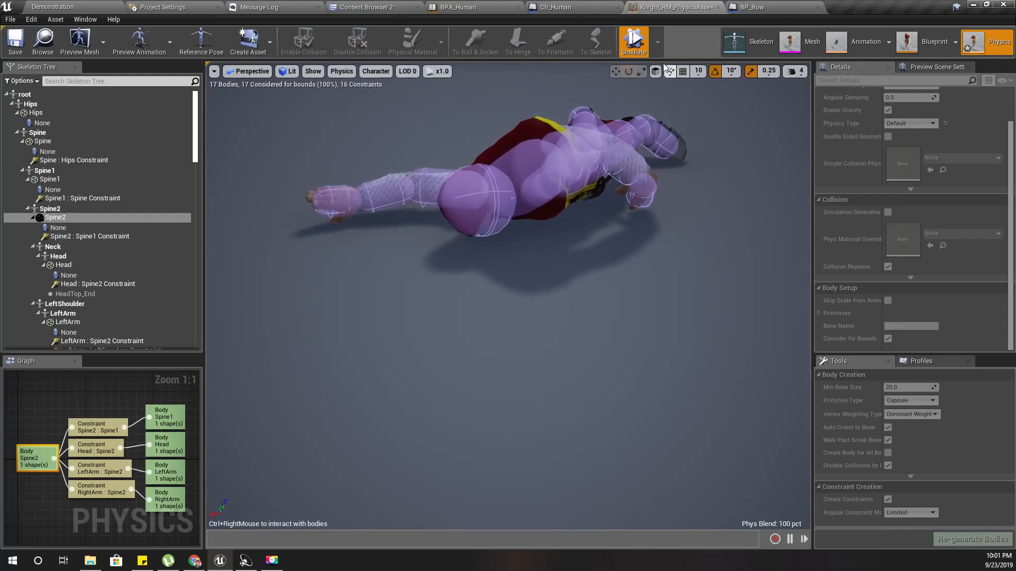
{"action": "left_click", "coordinate": [634, 42]}
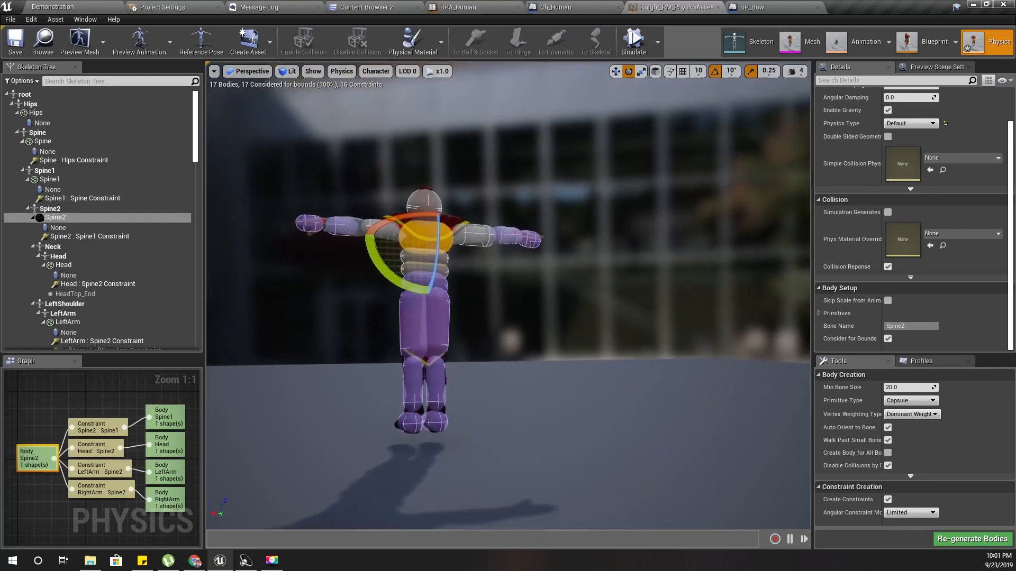
{"action": "right_click_drag", "start_coordinate": [508, 296], "coordinate": [730, 354]}
{"action": "right_click_drag", "start_coordinate": [629, 455], "coordinate": [383, 310]}
{"action": "right_click_drag", "start_coordinate": [317, 362], "coordinate": [347, 352]}
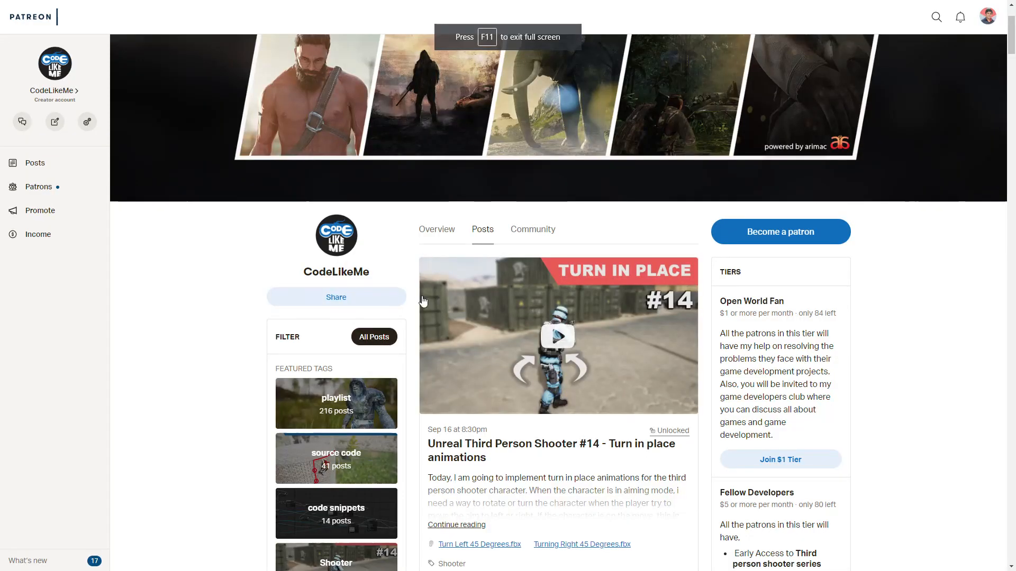
- Look through the posts and membership tiers on the CodeLikeMe Patreon page
{"action": "scroll", "coordinate": [431, 309], "scroll_direction": "down", "scroll_amount": 5}
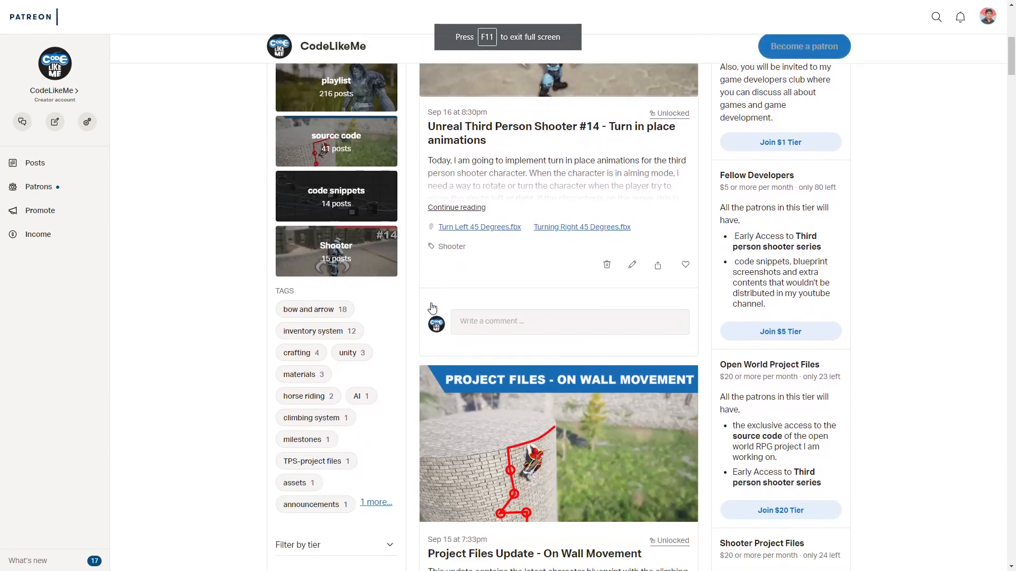
{"action": "scroll", "coordinate": [431, 308], "scroll_direction": "down", "scroll_amount": 2}
{"action": "scroll", "coordinate": [488, 425], "scroll_direction": "down", "scroll_amount": 4}
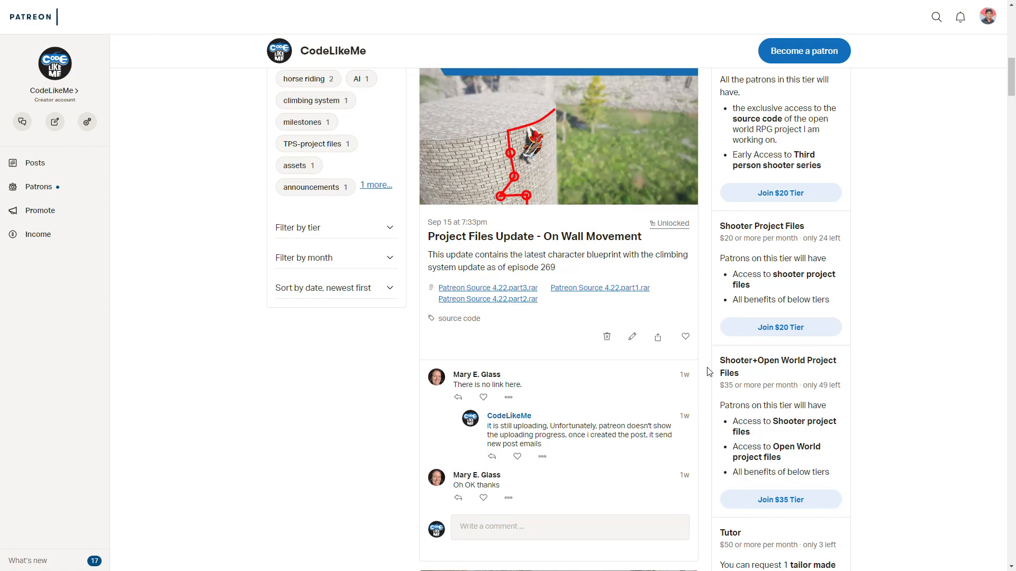
{"action": "scroll", "coordinate": [709, 372], "scroll_direction": "up", "scroll_amount": 3}
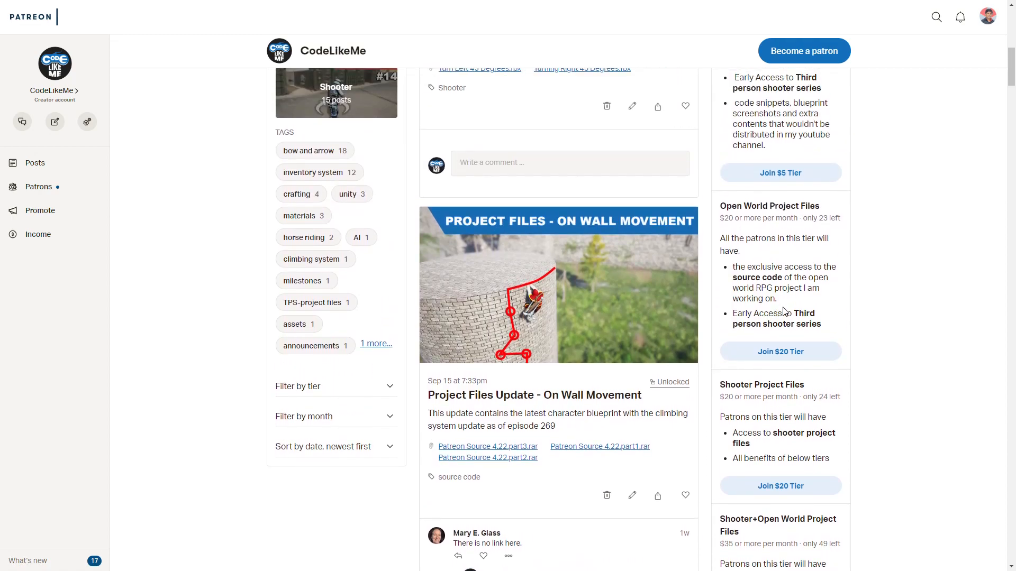
{"action": "scroll", "coordinate": [834, 307], "scroll_direction": "down", "scroll_amount": 9}
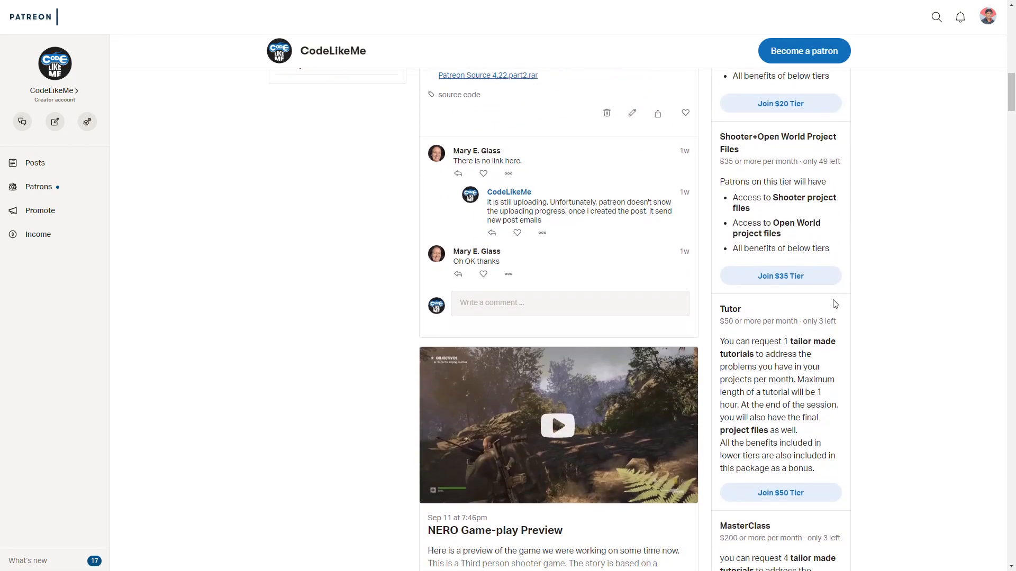
{"action": "scroll", "coordinate": [833, 306], "scroll_direction": "down", "scroll_amount": 6}
{"action": "scroll", "coordinate": [835, 305], "scroll_direction": "up", "scroll_amount": 20}
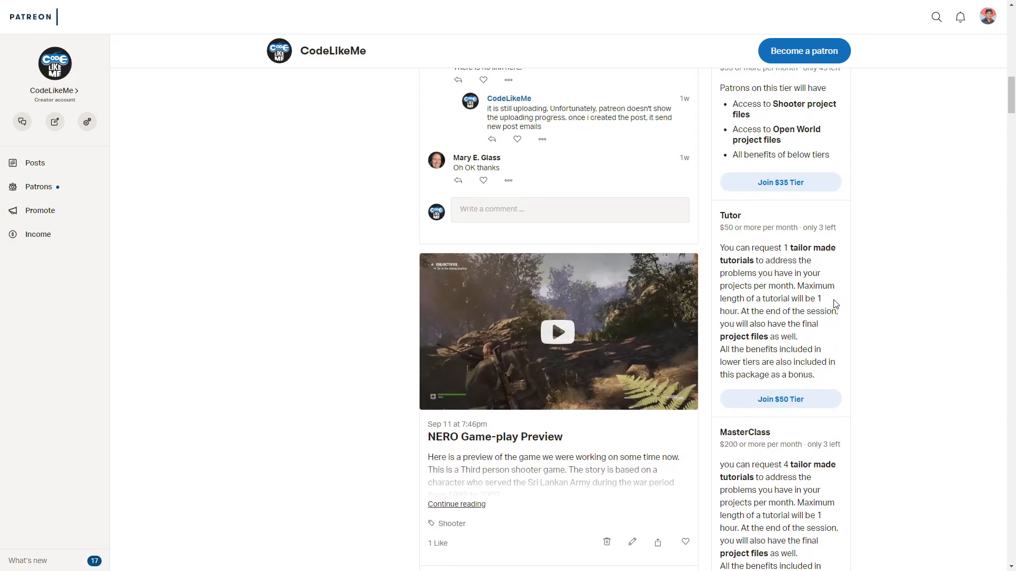
{"action": "scroll", "coordinate": [837, 305], "scroll_direction": "up", "scroll_amount": 3}
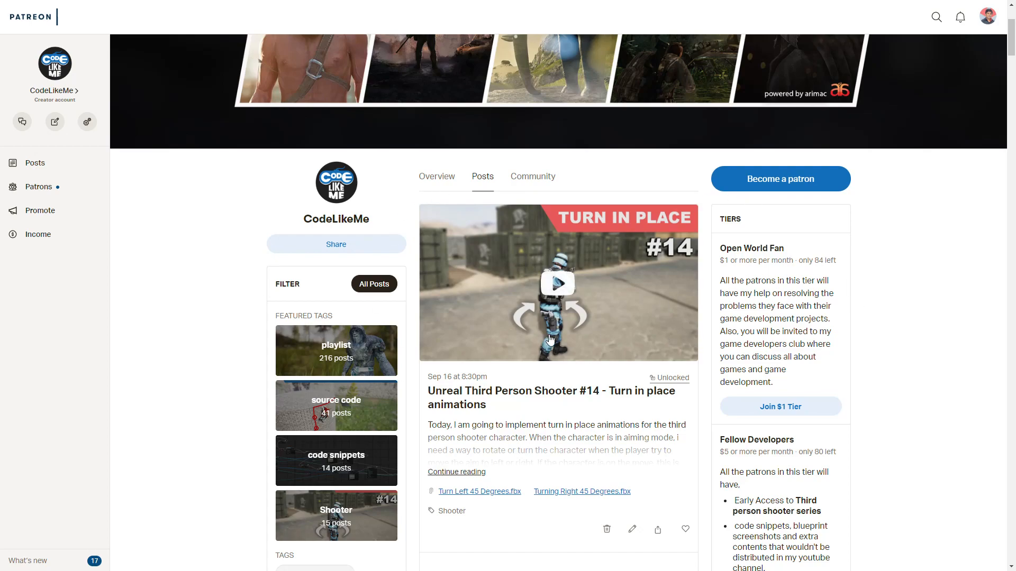
{"action": "scroll", "coordinate": [567, 406], "scroll_direction": "up", "scroll_amount": 3}
{"action": "scroll", "coordinate": [593, 396], "scroll_direction": "down", "scroll_amount": 3}
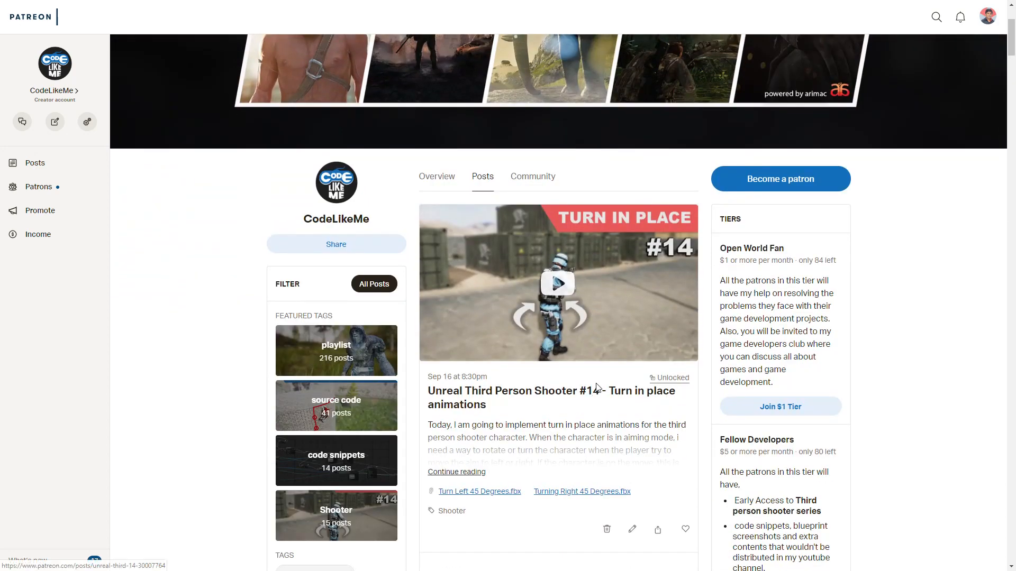
{"action": "scroll", "coordinate": [596, 388], "scroll_direction": "up", "scroll_amount": 1}
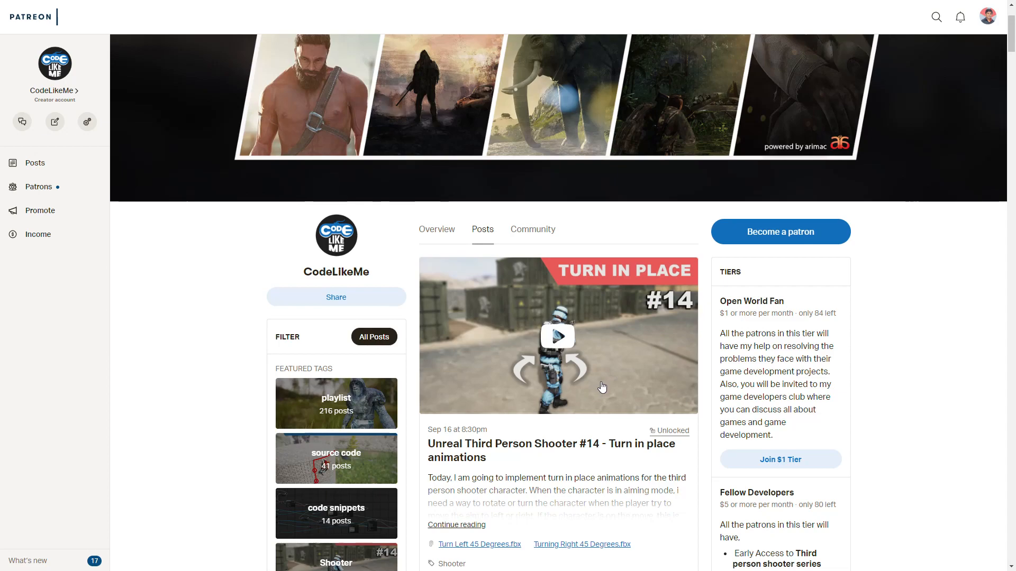